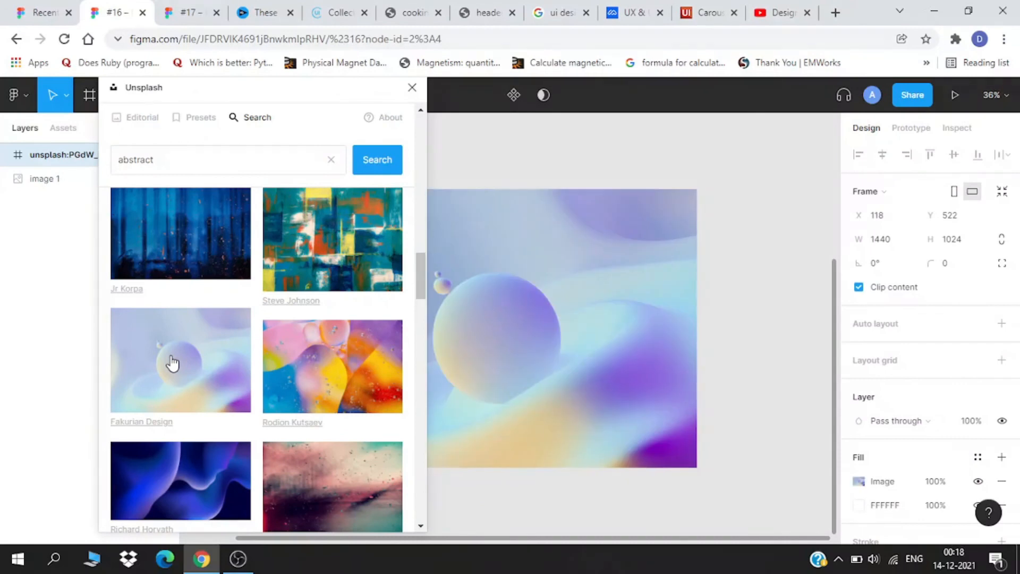
Close the Unsplash plugin and draw a rectangle about 779 × 610 in the middle of the image frame.
scroll(173, 363, "up", 2)
left_click(412, 87)
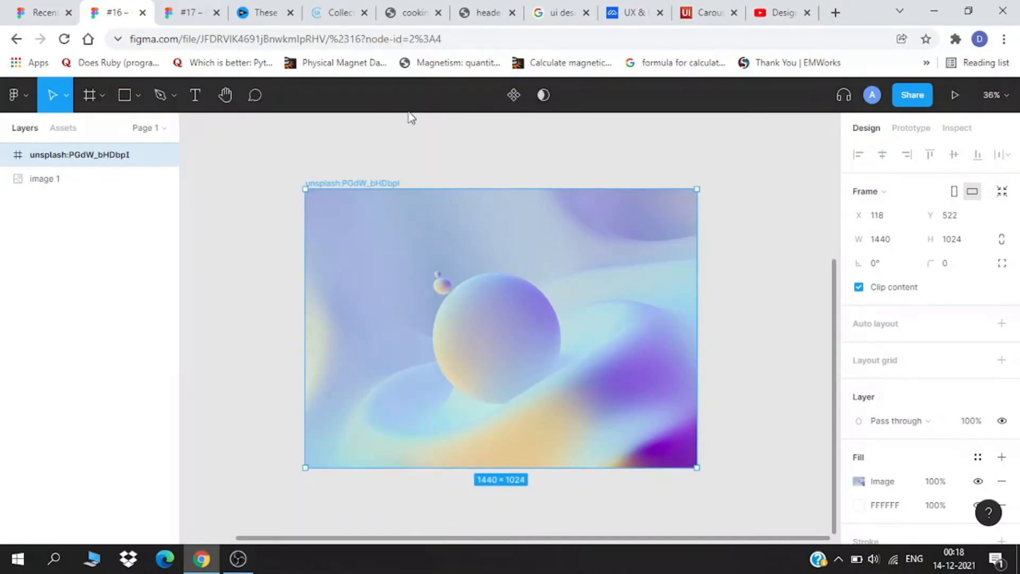
scroll(391, 139, "right", 2)
scroll(374, 237, "up", 1)
scroll(373, 239, "up", 1)
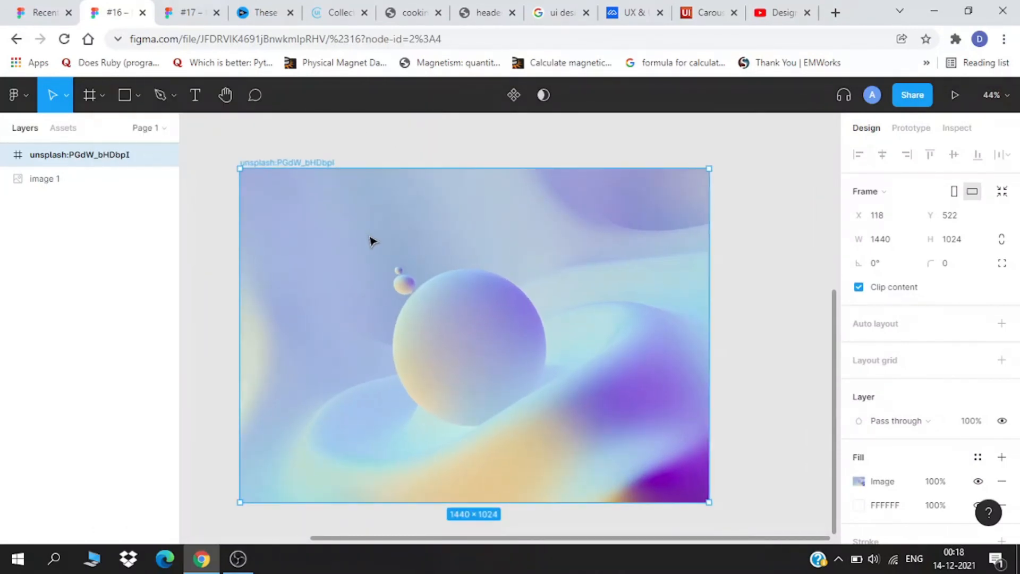
scroll(423, 373, "up", 1)
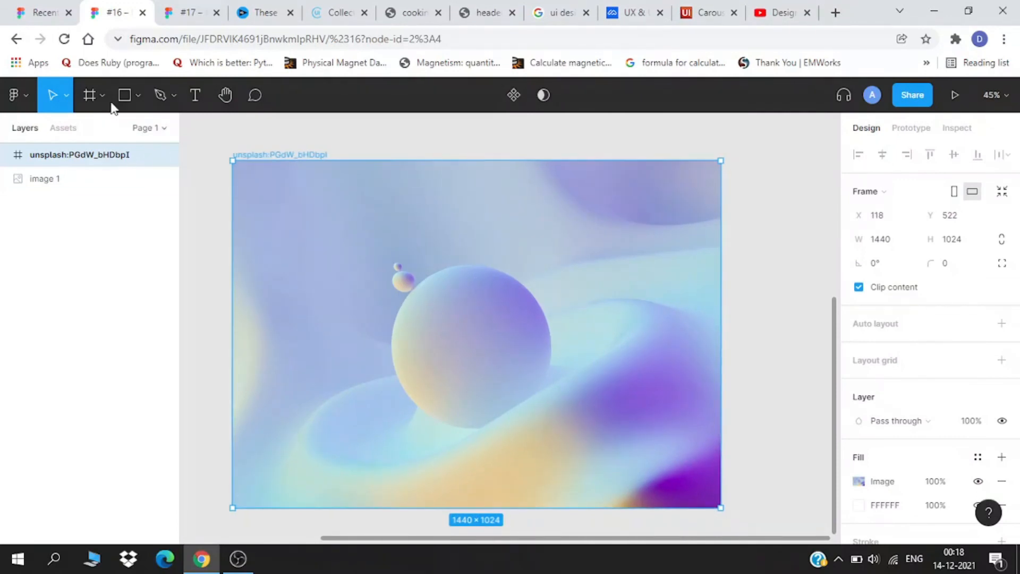
left_click(124, 95)
left_click_drag(375, 256, 639, 462)
left_click_drag(570, 421, 541, 398)
Change the centred rectangle's fill to white.
scroll(461, 317, "up", 2)
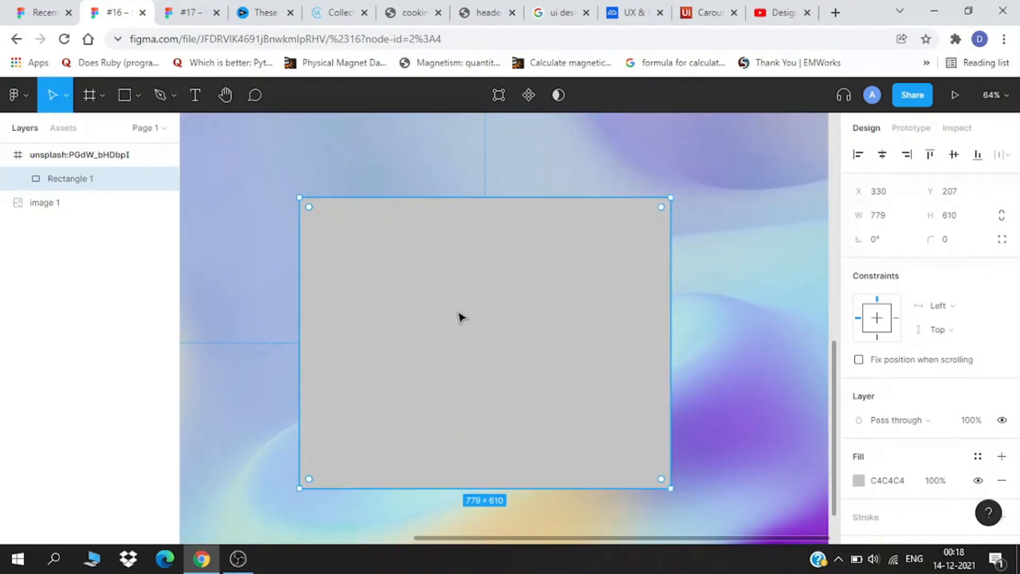
scroll(461, 318, "down", 3)
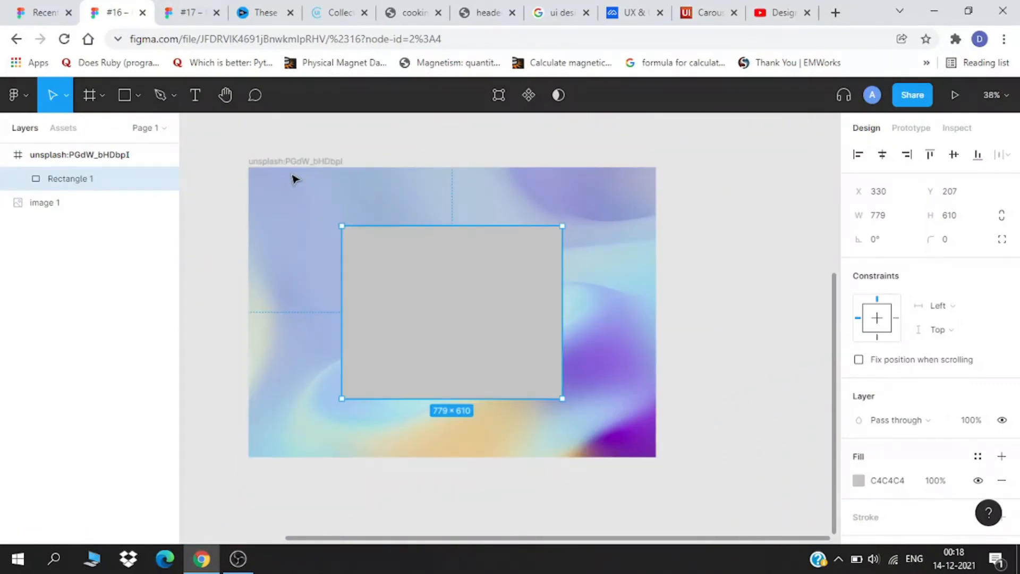
scroll(410, 424, "up", 2)
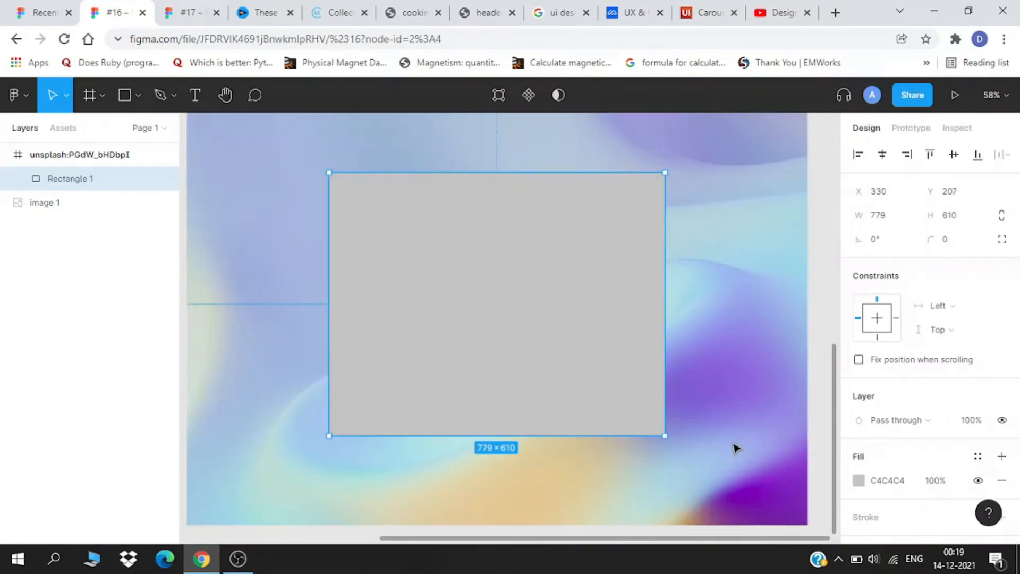
left_click(856, 484)
left_click_drag(747, 256, 665, 170)
left_click(241, 365)
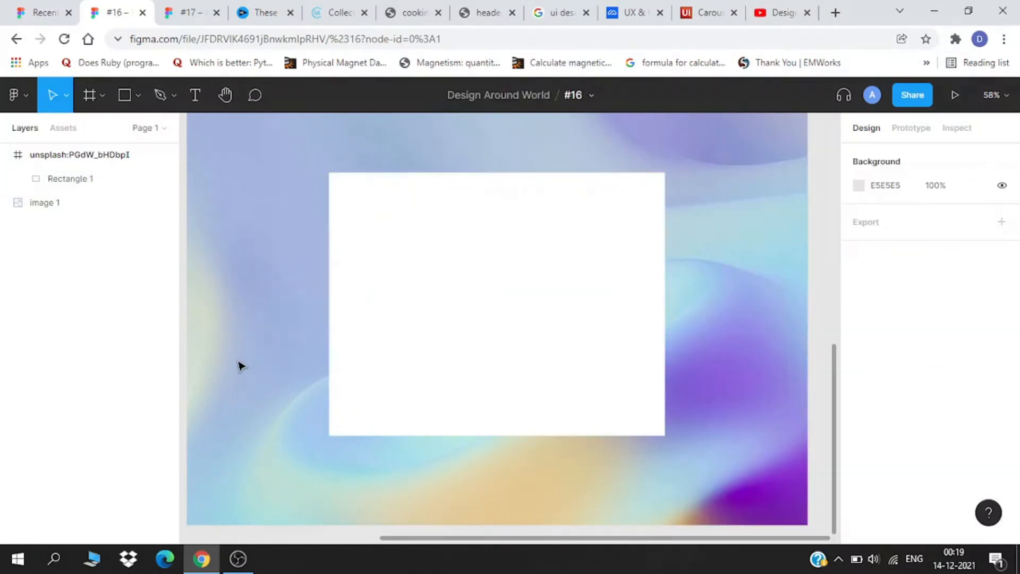
Draw a horizontal band about 779 × 109 across the full width of the white card, at about Y 320.
scroll(221, 364, "right", 3)
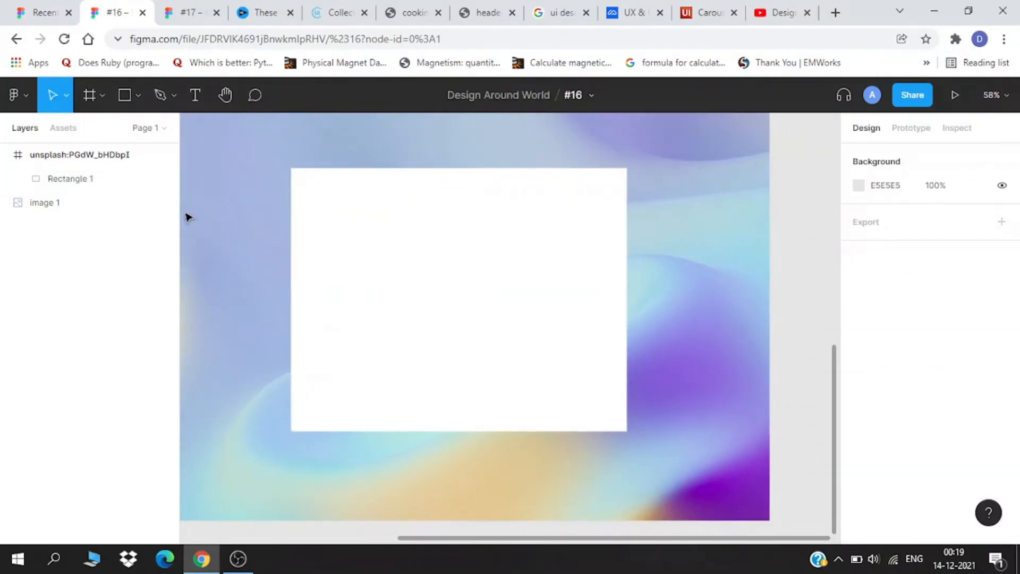
left_click(126, 98)
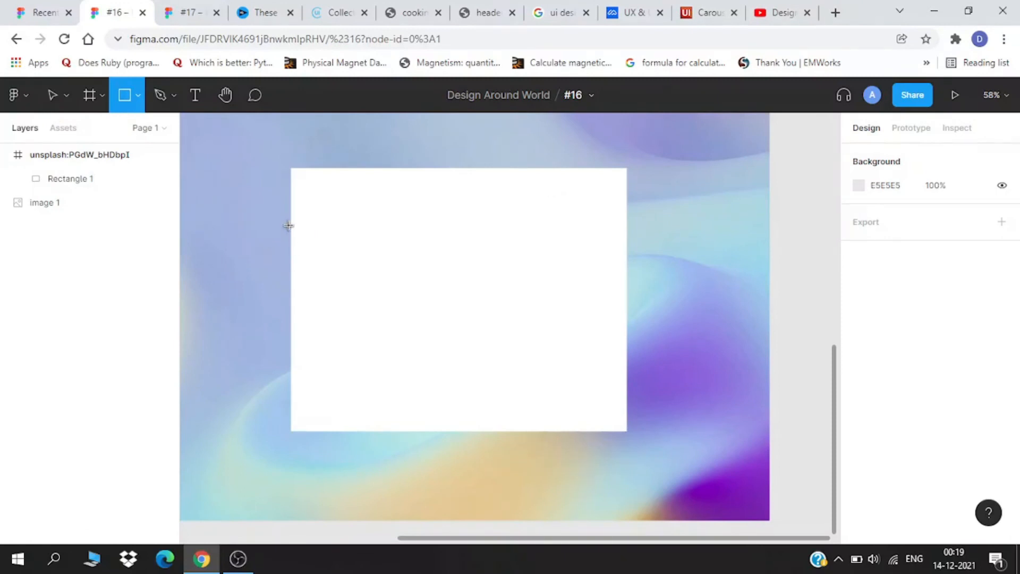
mouse_move(291, 217)
left_mouse_down()
mouse_move(449, 264)
mouse_move(627, 268)
left_mouse_up()
left_click_drag(311, 240, 292, 242)
left_click_drag(407, 268, 420, 264)
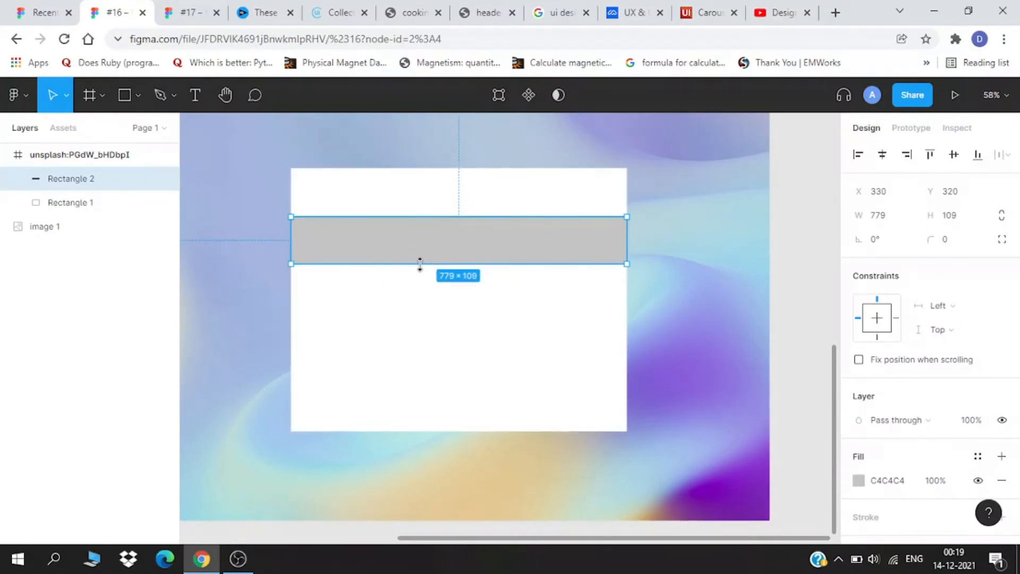
Duplicate the grey band and move the copy directly beneath it to Y 429.
key("ctrl+v")
key("shift+Down")
key("shift+Down")
key("shift+Down")
key("shift+Down")
key("shift+Down")
key("shift+Down")
key("shift+Down")
key("shift+Down")
key("shift+Down")
key("shift+Down")
key("shift+Down")
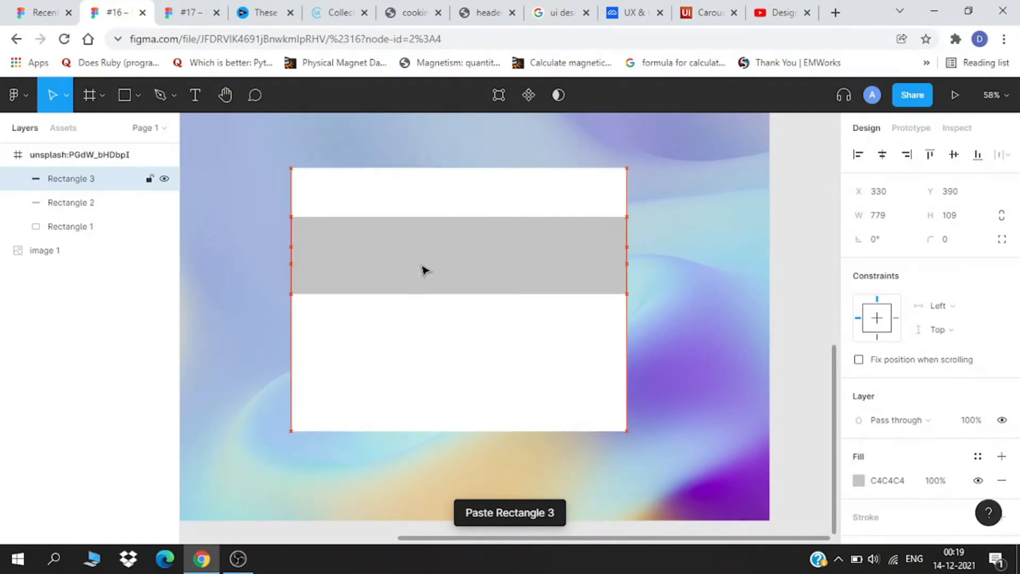
key("Up")
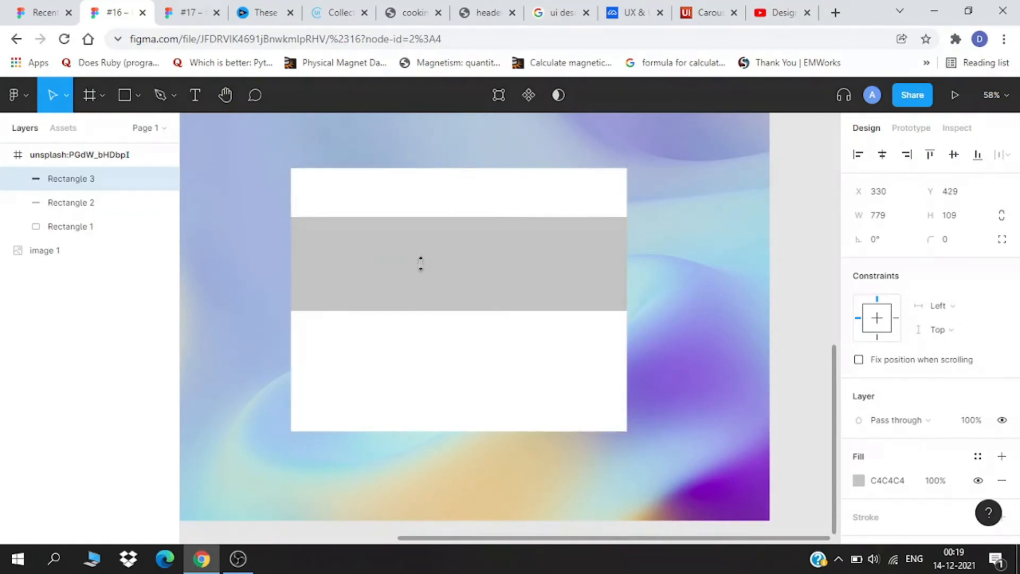
Stretch the duplicated band down to the card's lower edge, to a height of 388.
left_click_drag(446, 311, 482, 433)
double_click(483, 433)
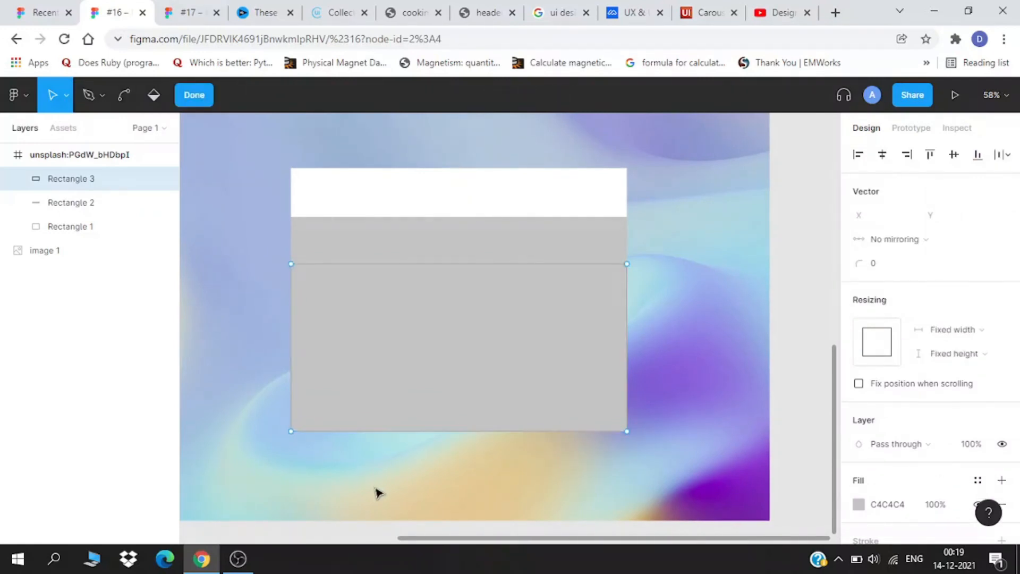
key("Escape")
key("Escape")
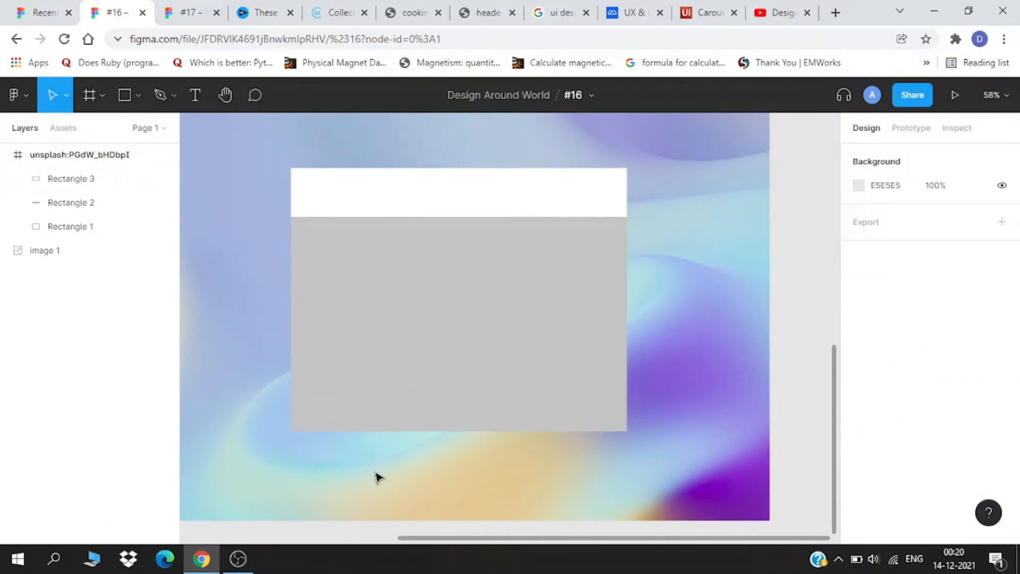
Fill the 109-high band with purple 7E1DC5 sampled from the background image's dark purple corner.
left_click(415, 235)
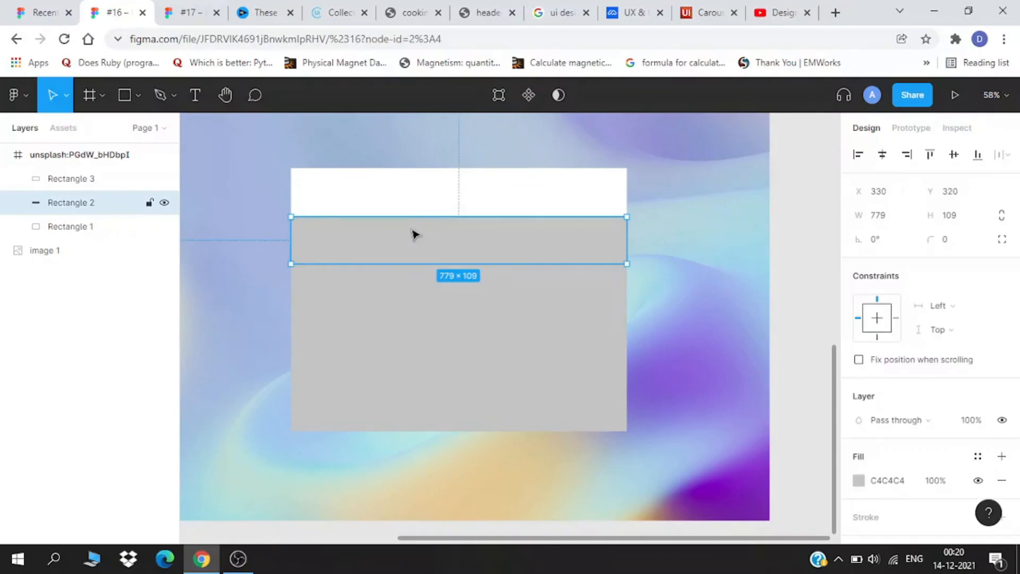
left_click(859, 480)
scroll(448, 307, "right", 5)
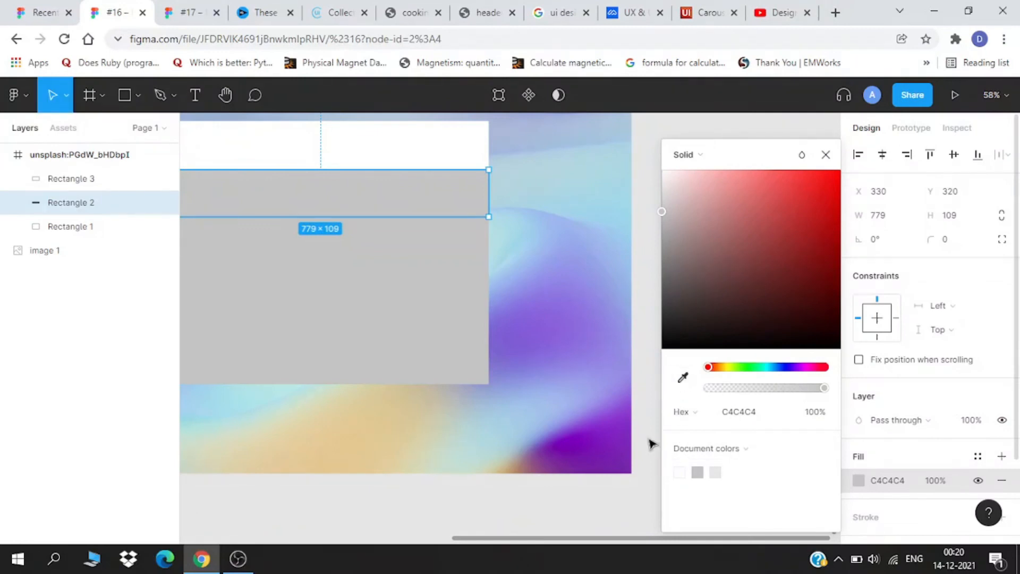
key("Escape")
left_click(331, 199)
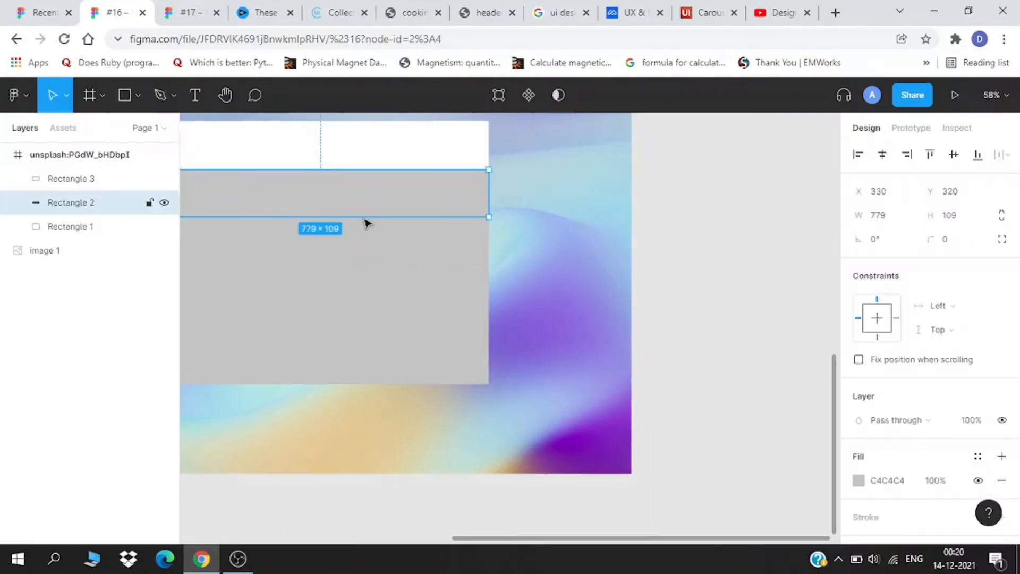
left_click(859, 481)
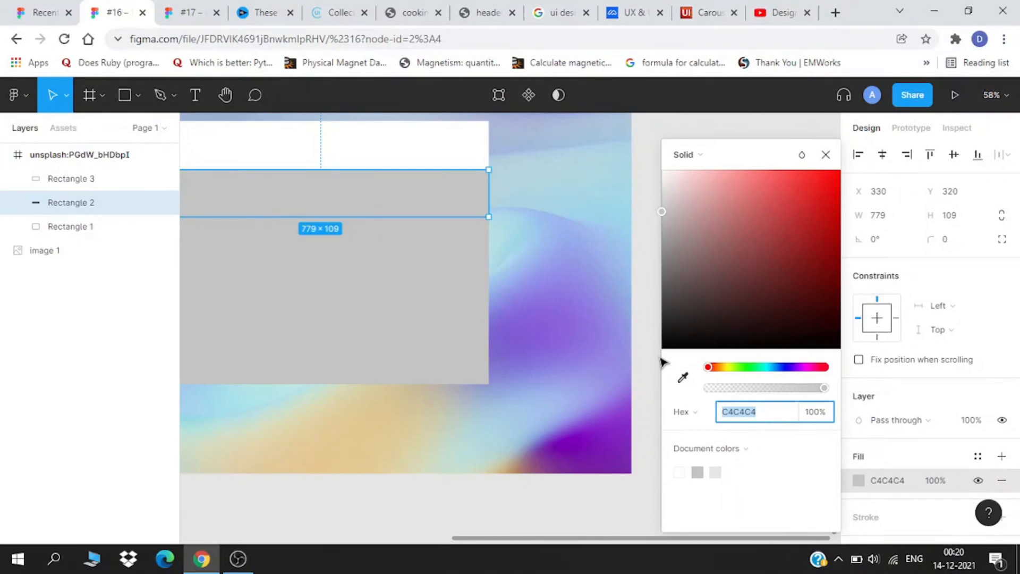
left_click(683, 378)
left_click(611, 439)
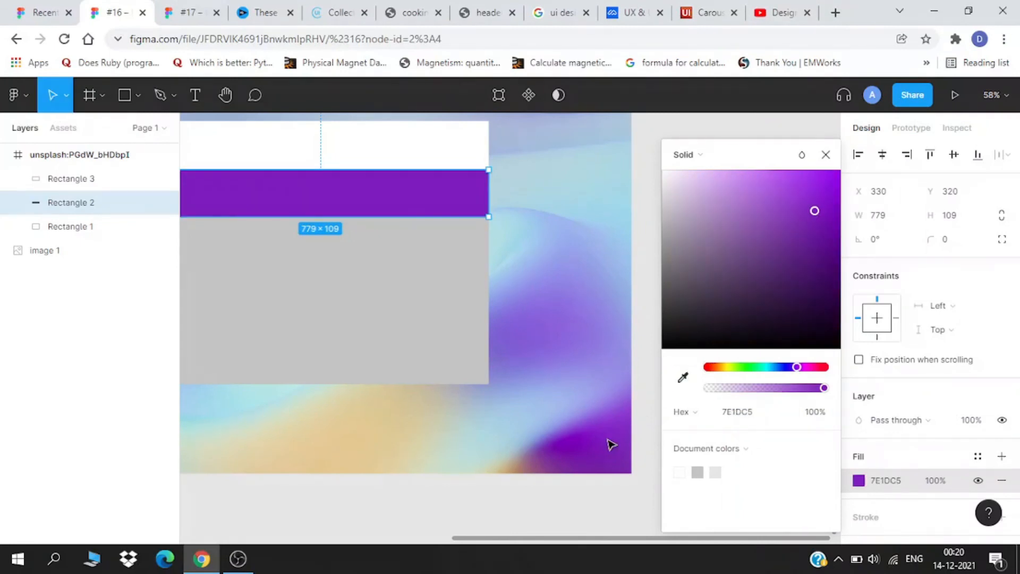
Fill the large lower rectangle with the lighter purple 8839D6 sampled from the background image.
left_click(448, 283)
left_click(858, 480)
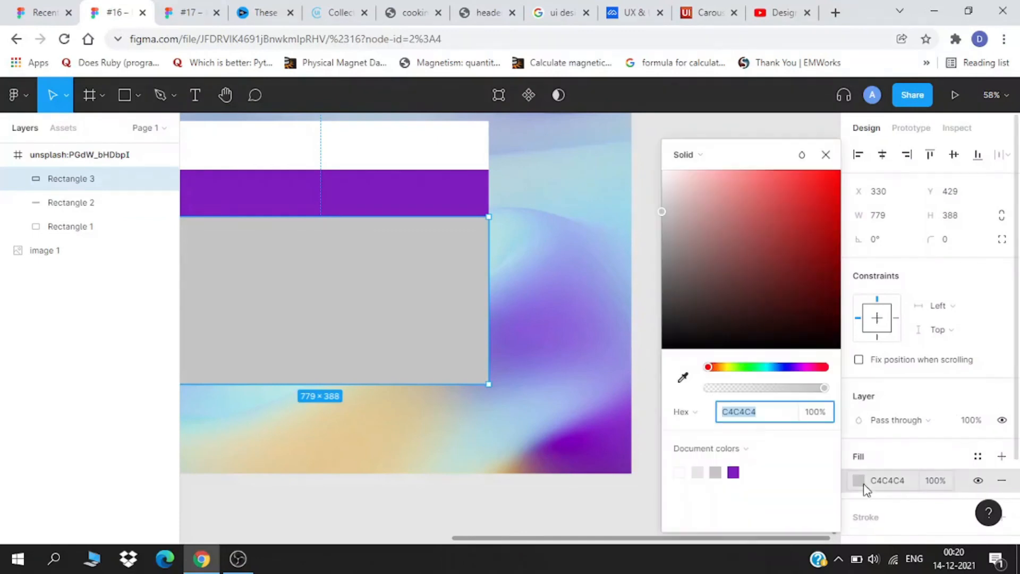
left_click(683, 377)
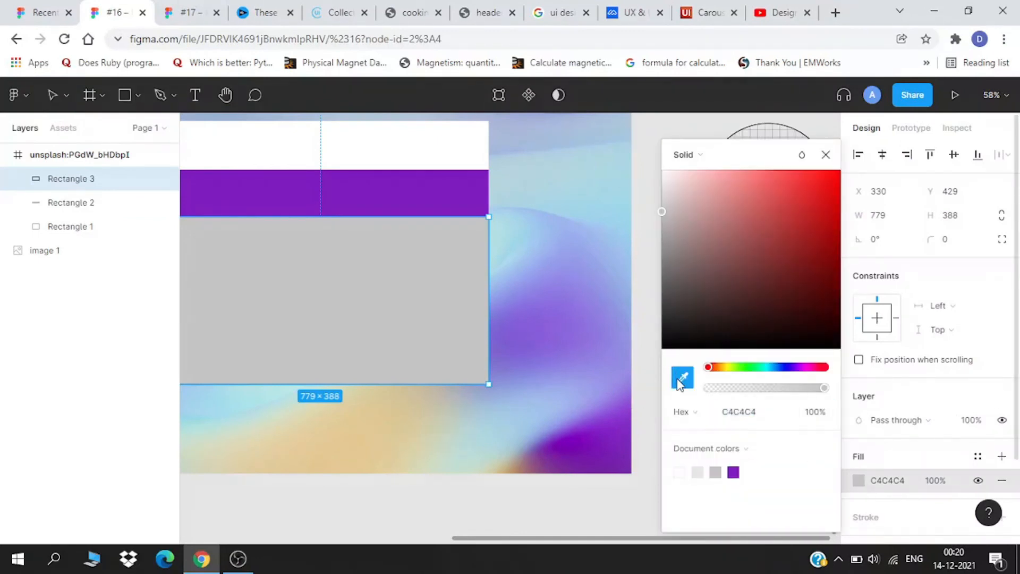
left_click(620, 417)
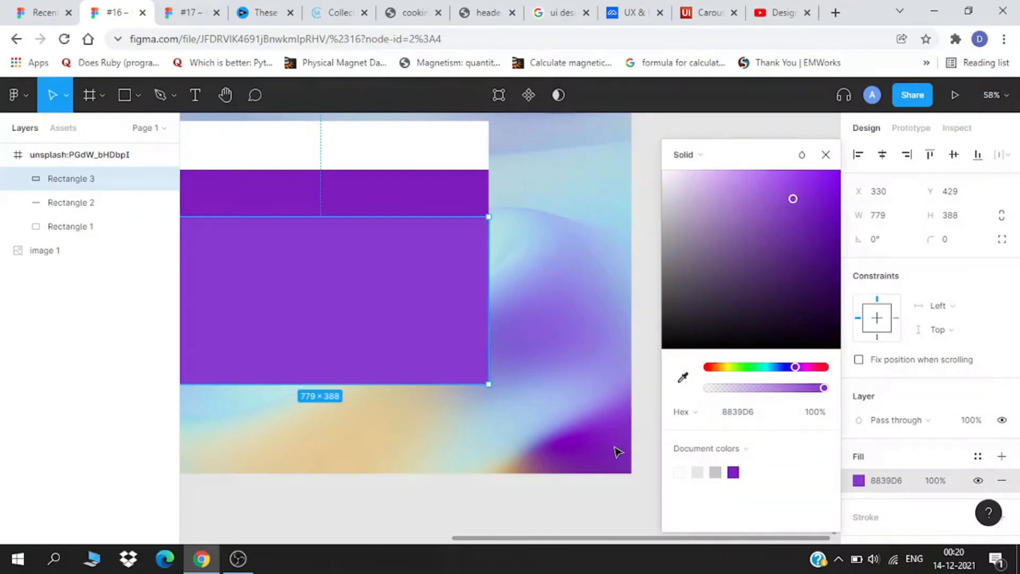
left_click(588, 493)
scroll(586, 410, "down", 1)
left_click_drag(595, 414, 682, 431)
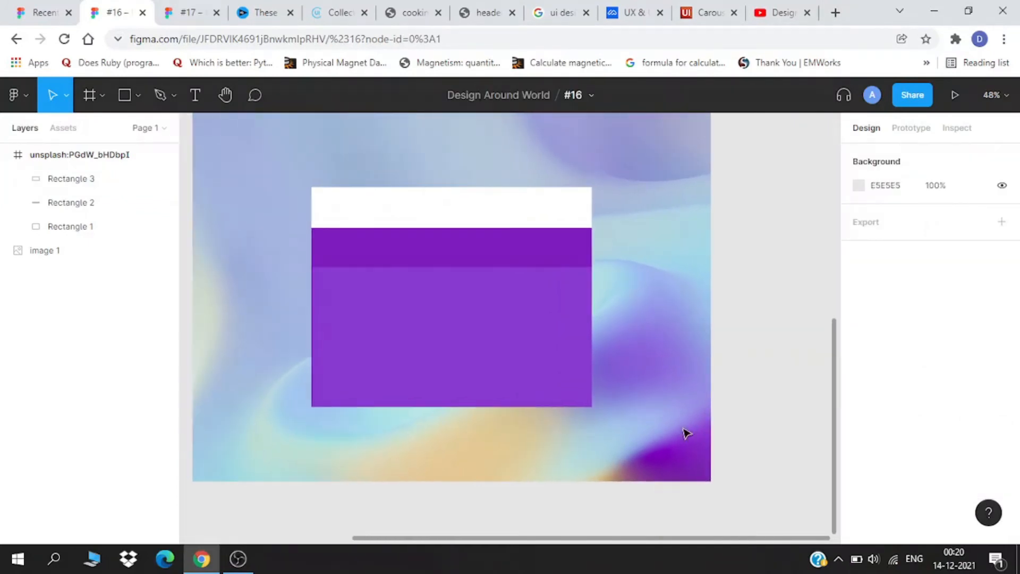
scroll(269, 319, "up", 1)
scroll(434, 223, "up", 1)
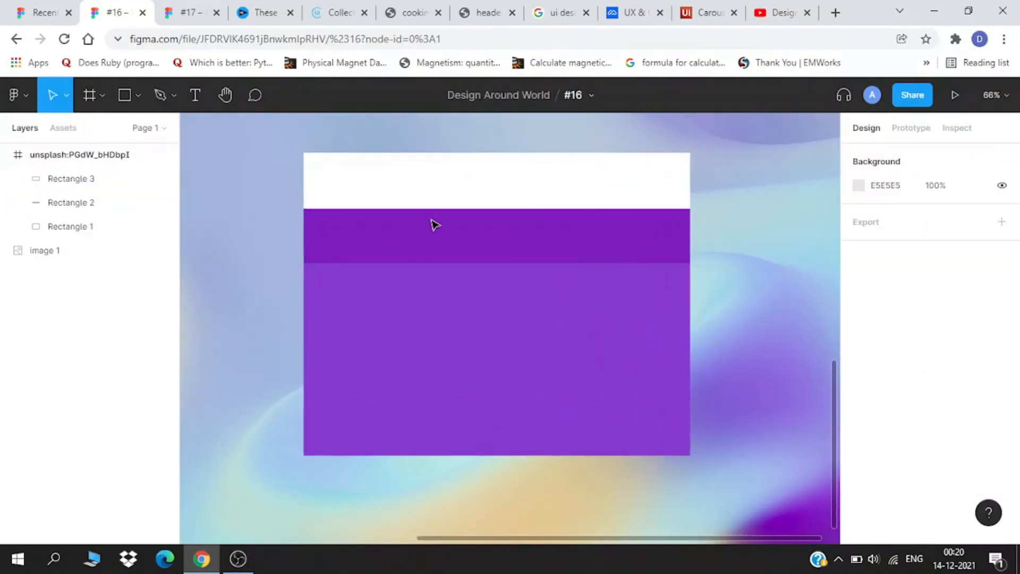
scroll(434, 223, "down", 1)
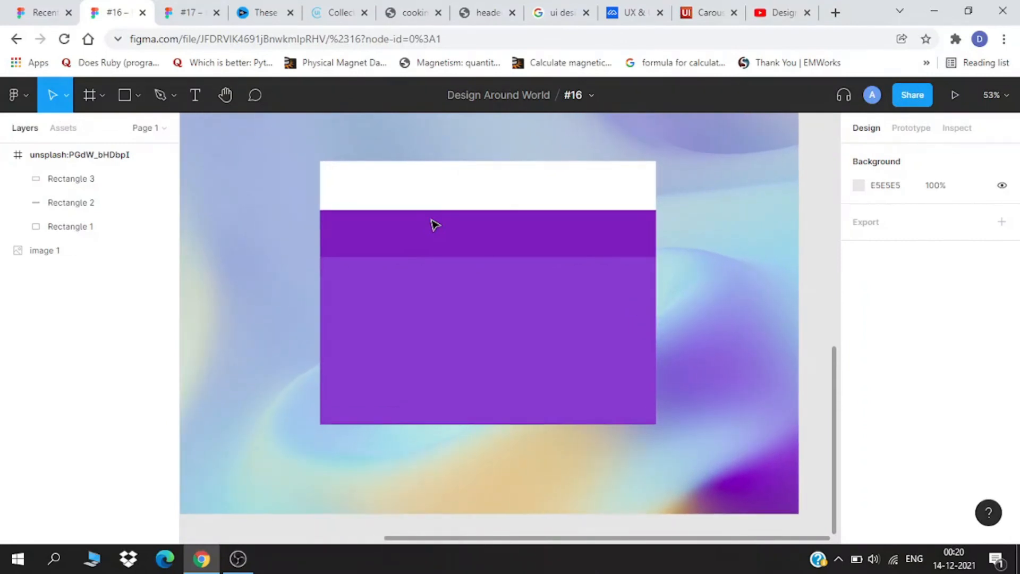
key("o")
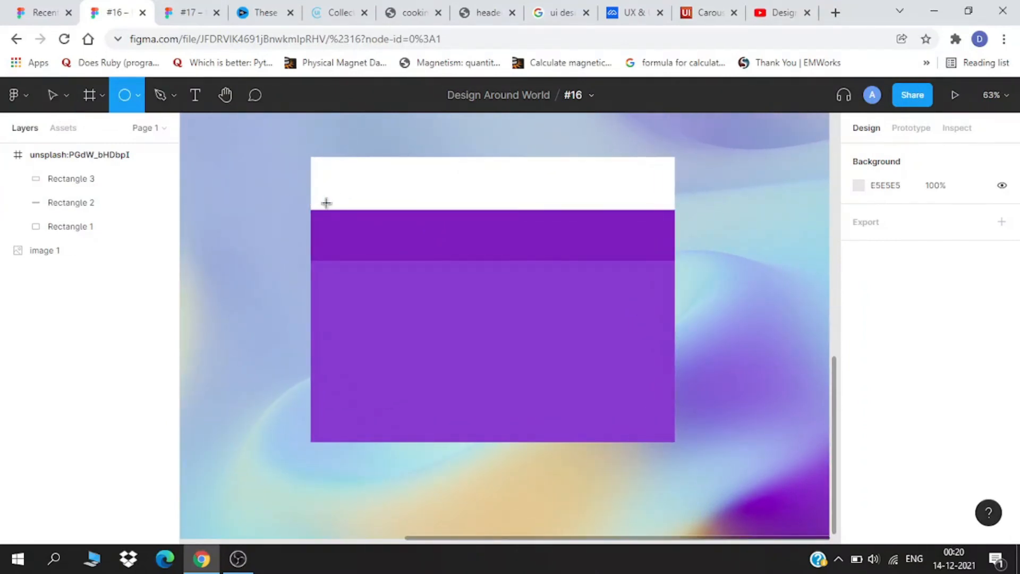
left_click_drag(326, 168, 359, 196)
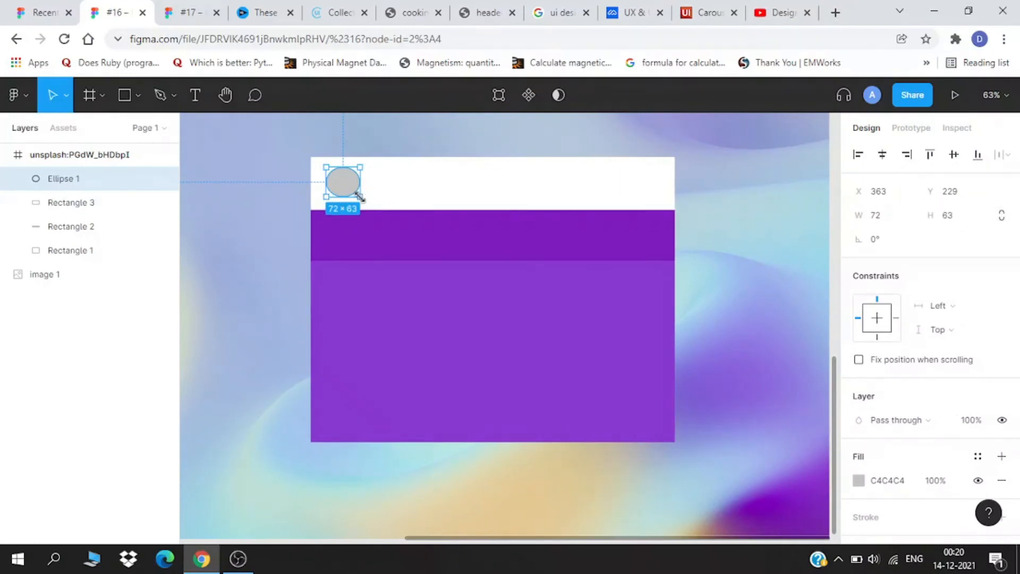
key("Delete")
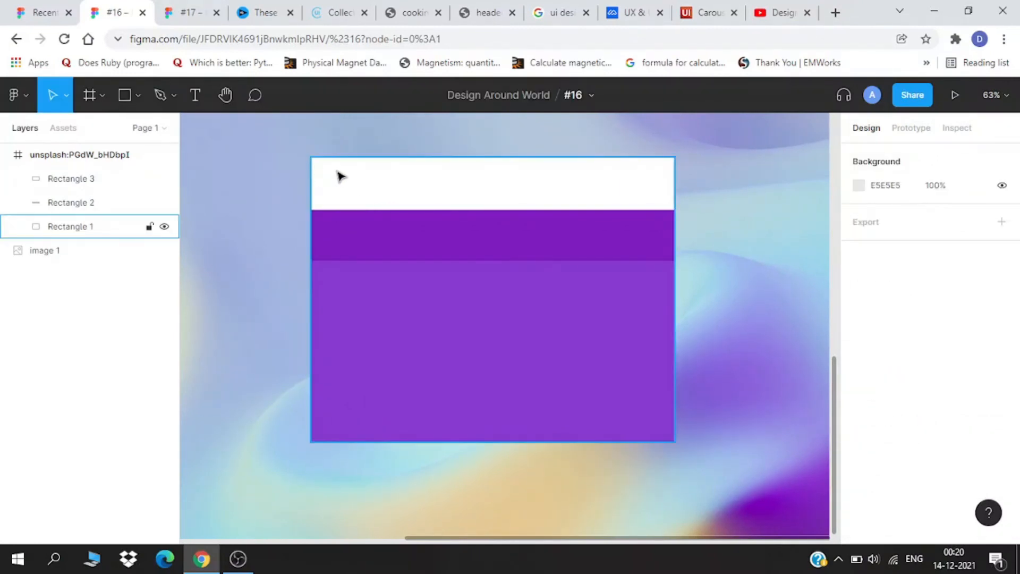
Draw a circle about 83 × 83 at the left end of the white header strip.
key("o")
left_click_drag(321, 180, 368, 208)
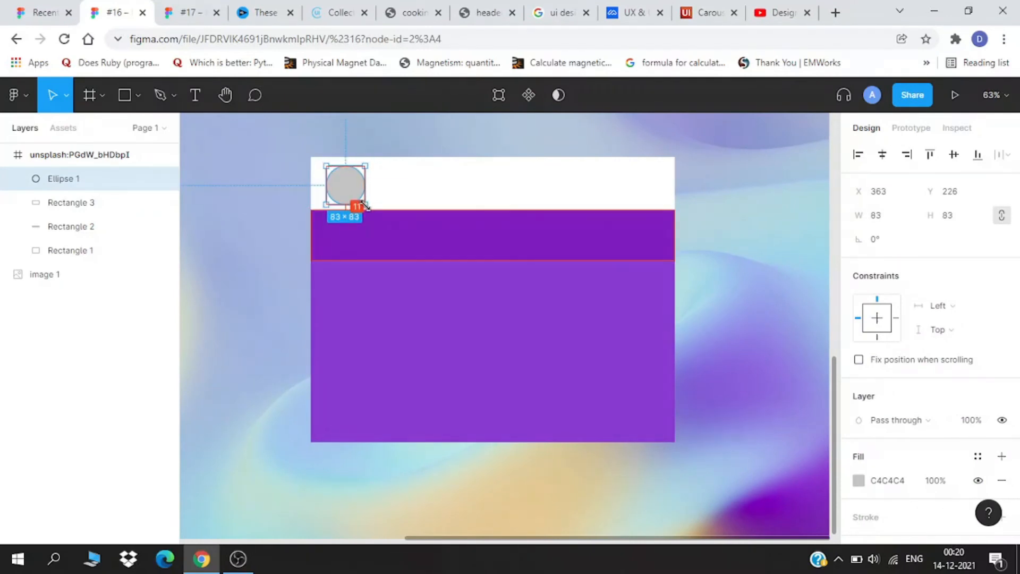
left_click(294, 193)
Duplicate the header circle and shift the copy right to X 473.
left_click(355, 190)
key("ctrl+v")
key("shift+Right")
key("shift+Right")
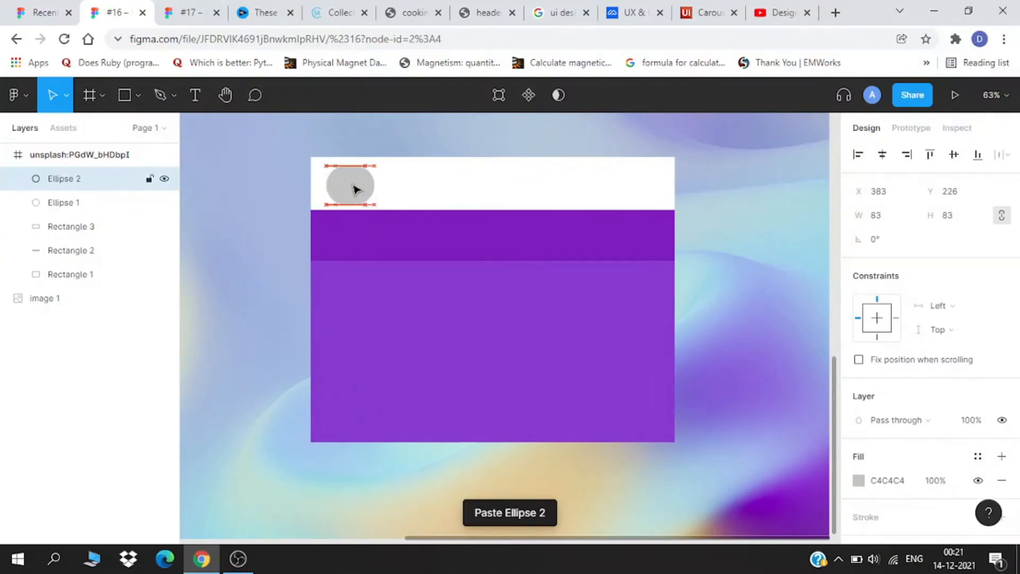
key("shift+Right")
key("shift+Right")
key("shift+Right")
key("shift+Right")
key("shift+Right")
key("shift+Right")
key("shift+Right")
key("shift+Right")
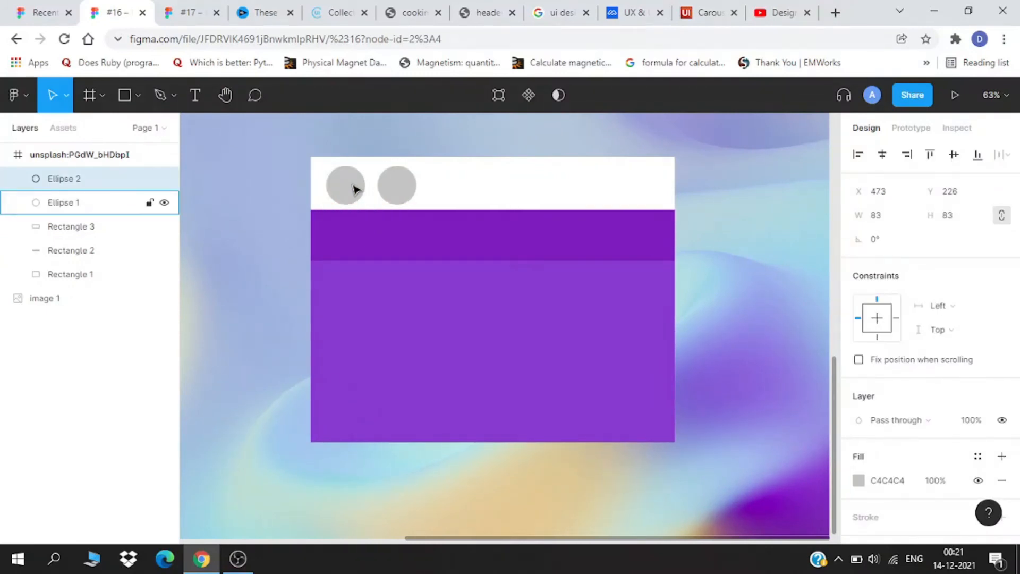
Duplicate the second circle and shift the copy right to X 583.
key("ctrl+v")
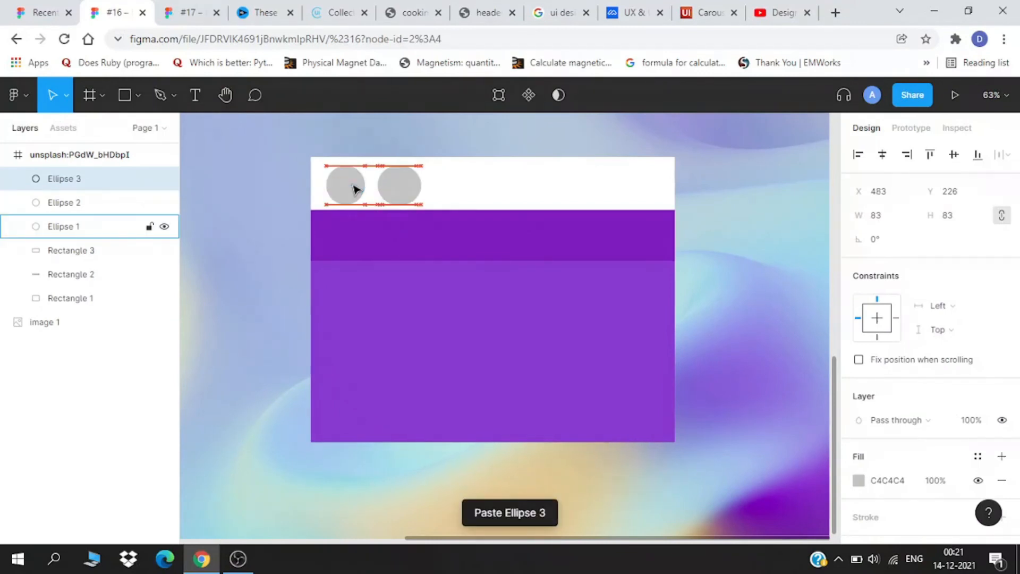
key("shift+Right")
key("shift+Right")
key("shift+Right")
key("shift+Right")
key("shift+Right")
key("shift+Right")
key("shift+Right")
key("shift+Right")
key("shift+Right")
Duplicate the third circle and shift the copy right to X 693, matching the row's spacing.
key("ctrl+v")
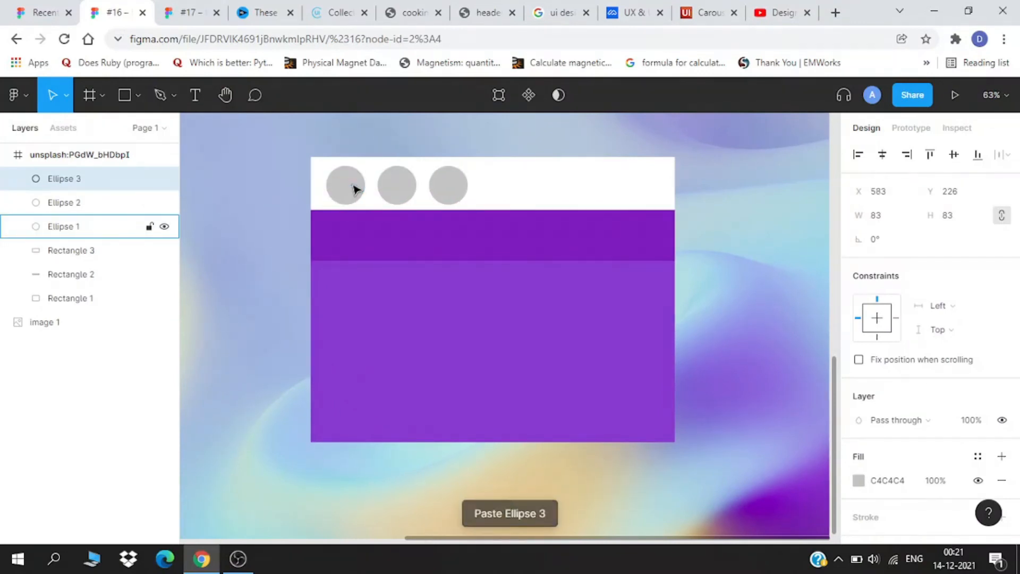
key("shift+Right")
key("shift+Right")
key("shift+Right")
key("shift+Right")
key("shift+Right")
key("shift+Right")
key("shift+Right")
key("shift+Right")
key("shift+Right")
key("shift+Right")
key("shift+Right")
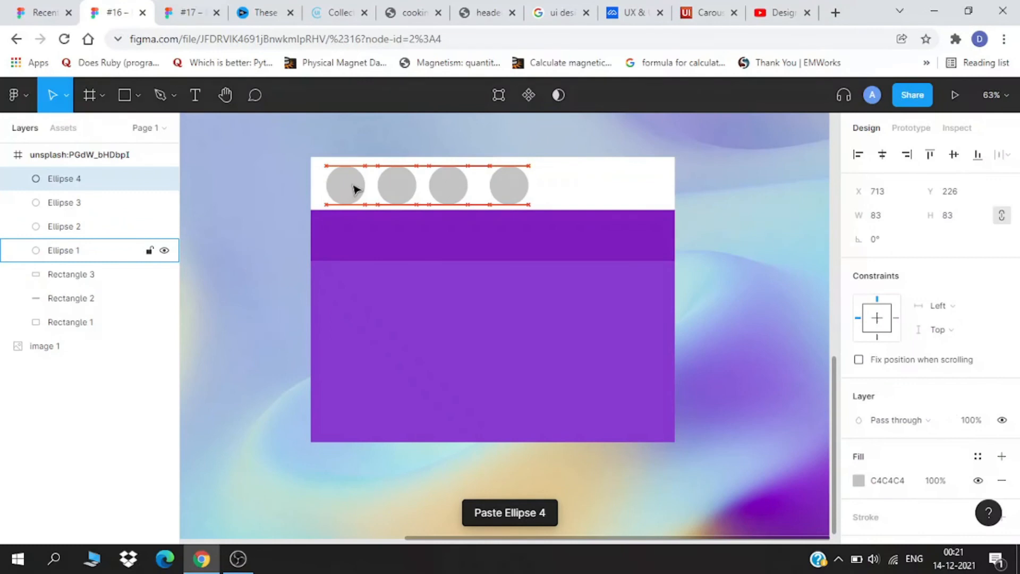
Duplicate the fourth circle and shift the copy right, matching the row's spacing.
key("ctrl+v")
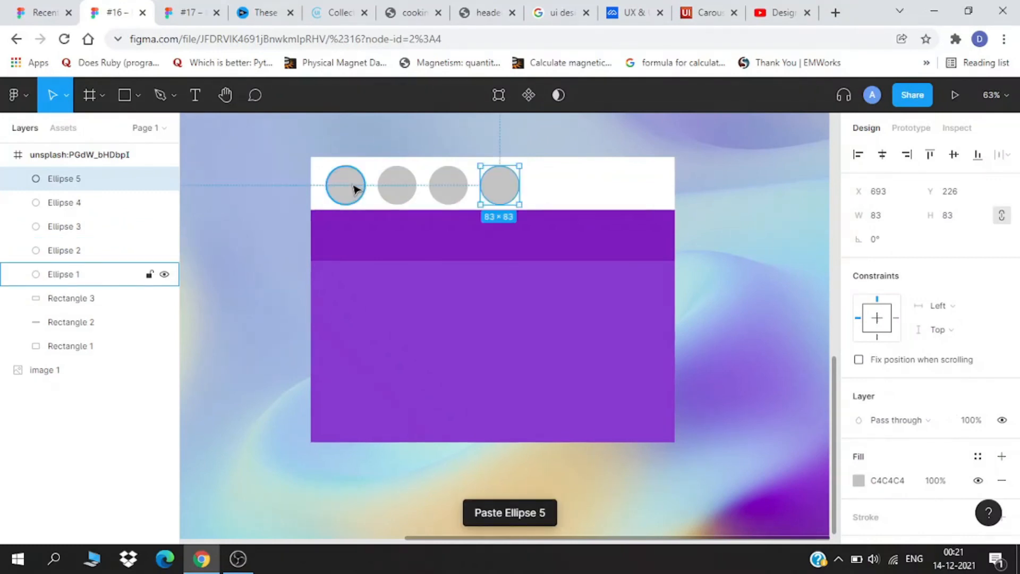
key("shift+Right")
key("shift+Right")
key("shift+Right")
key("shift+Right")
key("shift+Right")
key("shift+Right")
key("shift+Right")
key("shift+Right")
key("shift+Right")
key("shift+Right")
key("shift+Right")
key("shift+Right")
Duplicate the fifth circle and shift the copy right to X 903.
key("ctrl+v")
key("shift+Right")
key("shift+Right")
key("shift+Right")
key("shift+Right")
key("shift+Right")
key("shift+Right")
key("shift+Right")
key("shift+Right")
key("shift+Right")
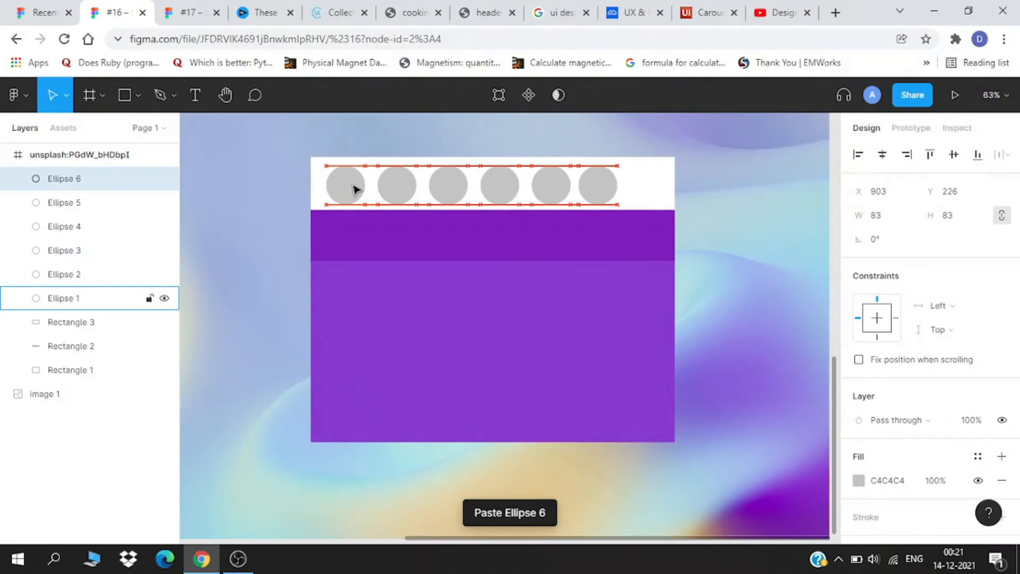
Duplicate the sixth circle and shift the copy right to X 1003.
key("ctrl+v")
key("shift+Right")
key("shift+Right")
key("shift+Right")
key("shift+Right")
key("shift+Right")
key("shift+Right")
key("shift+Right")
key("shift+Right")
key("shift+Right")
key("shift+Right")
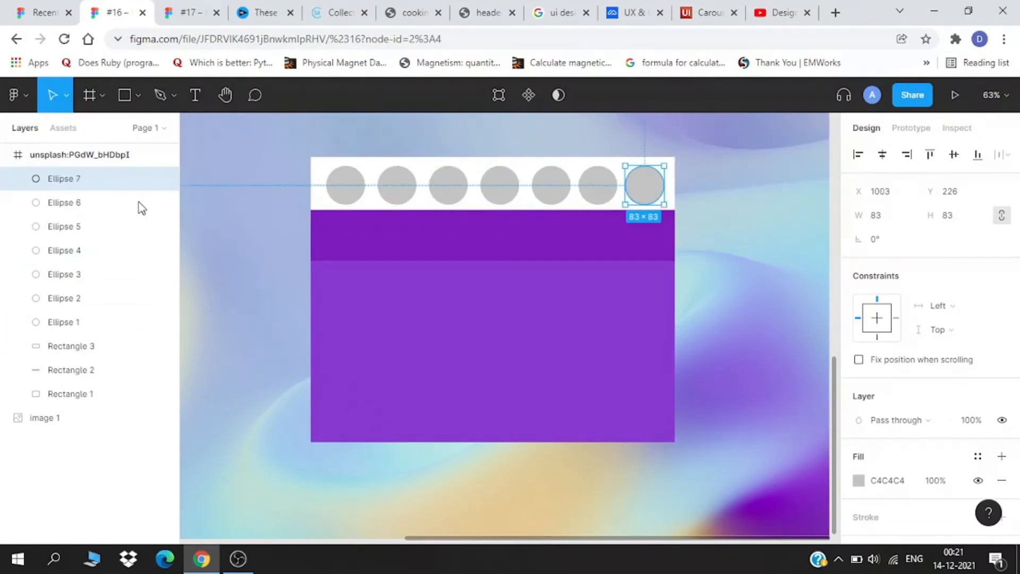
Tidy up all seven header circles so they are evenly spaced 27 px apart.
left_click(91, 326, "shift")
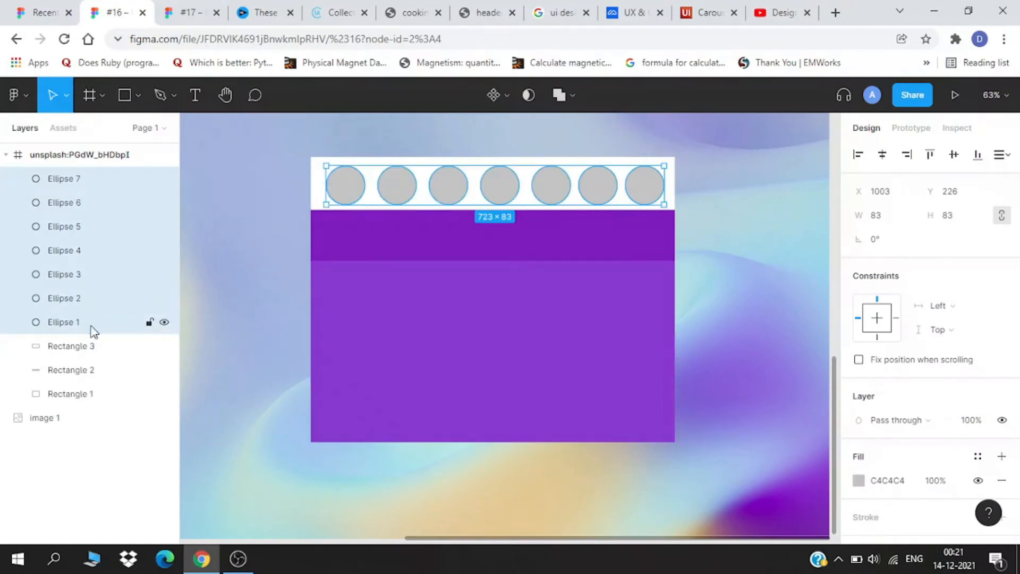
left_click(1003, 159)
left_click(917, 186)
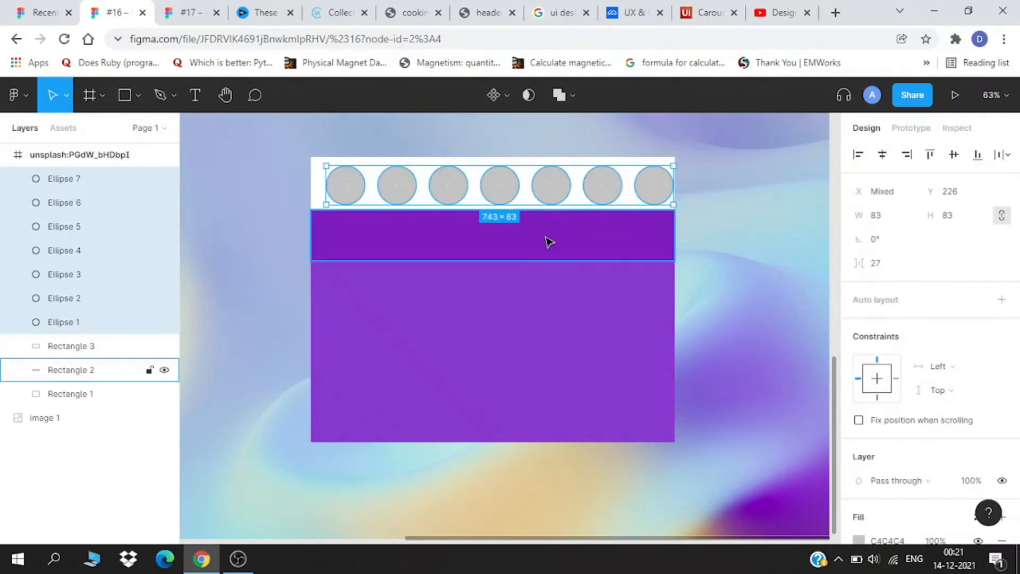
Nudge the seven circles 14 px left to centre the row in the white header strip, and deselect them.
key("Left")
key("Left")
key("Left")
key("Left")
key("Left")
key("Left")
key("Left")
key("Left")
key("Left")
key("Left")
key("Left")
key("Left")
key("Left")
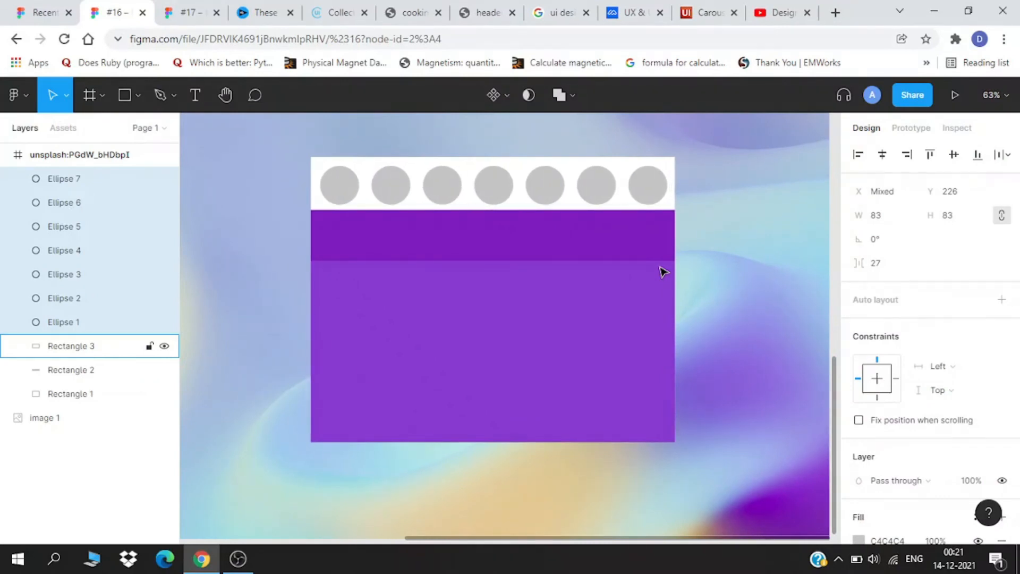
key("Left")
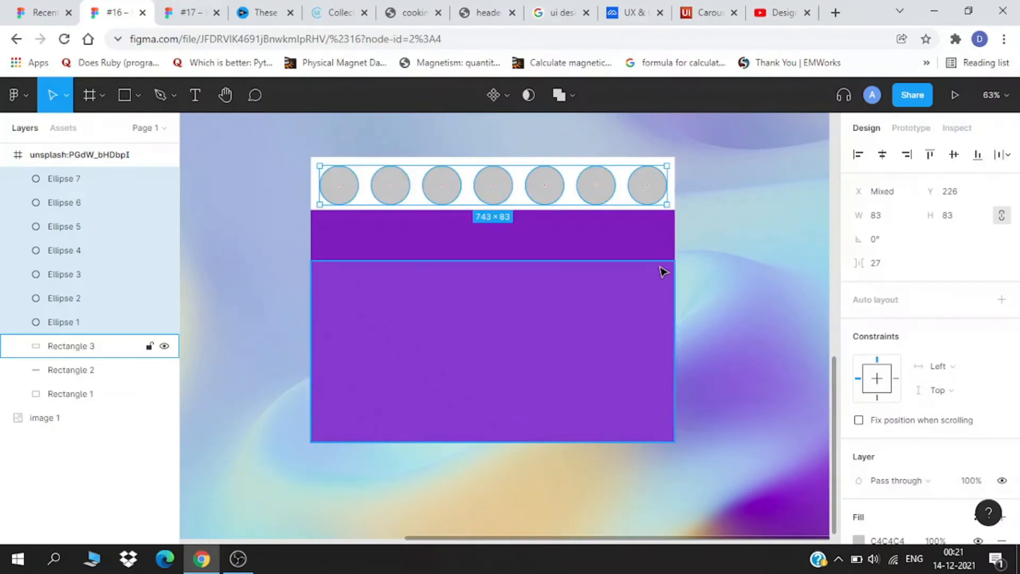
scroll(662, 272, "down", 3)
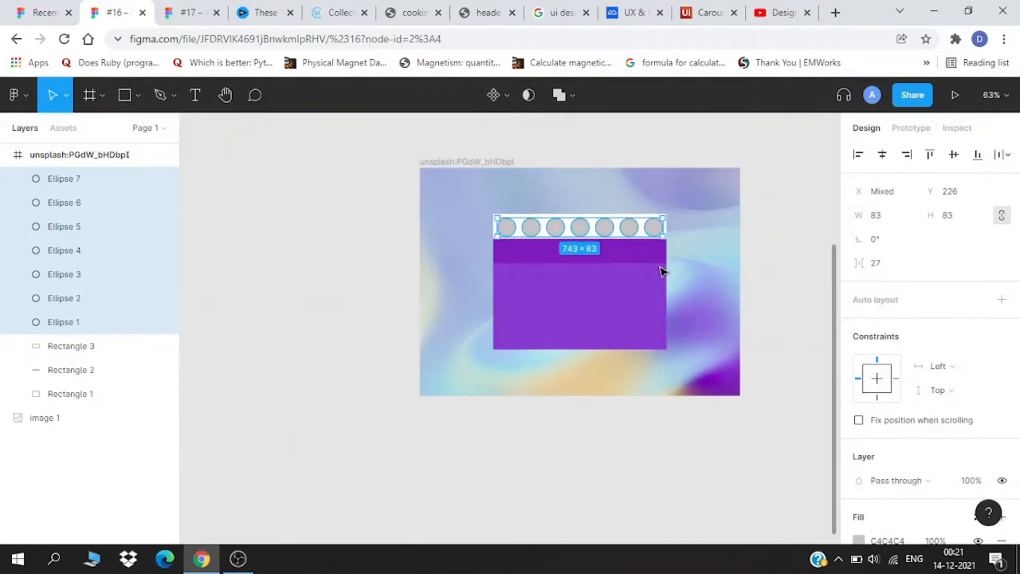
left_click(676, 294)
Run the Unsplash plugin with the first header circle selected.
scroll(530, 210, "up", 4)
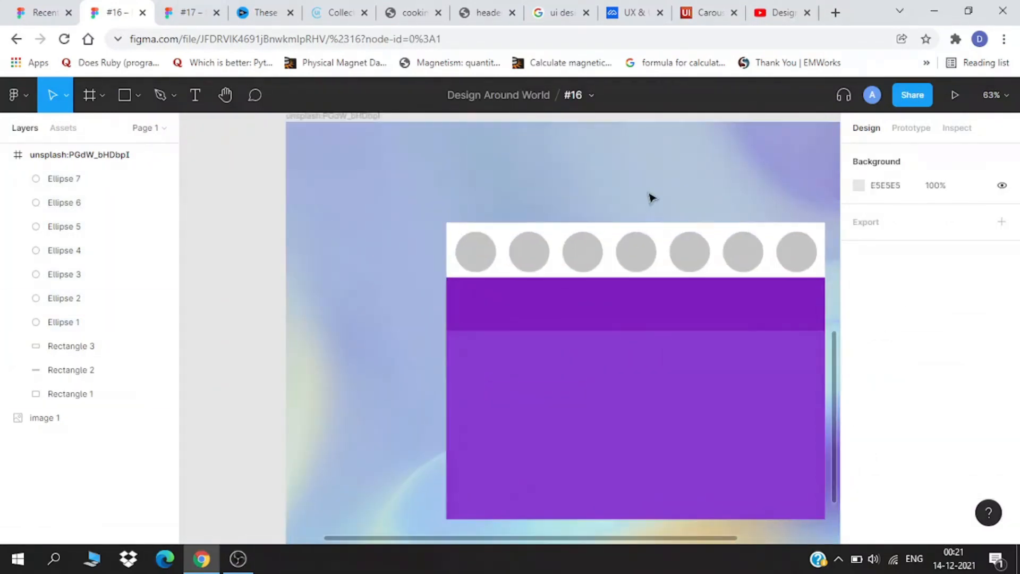
left_click_drag(651, 198, 540, 168)
scroll(538, 166, "down", 3)
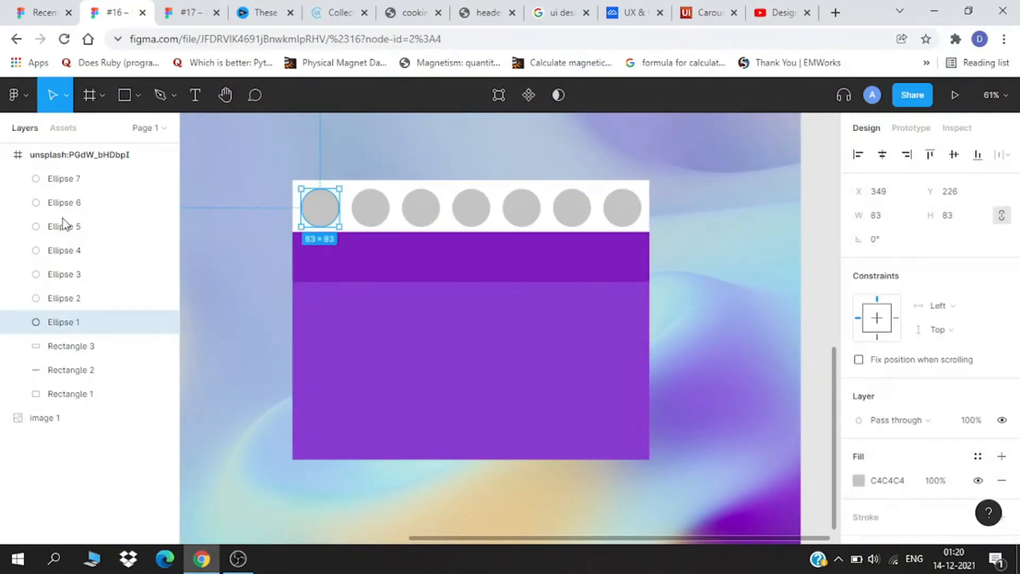
key("Return")
left_click(17, 95)
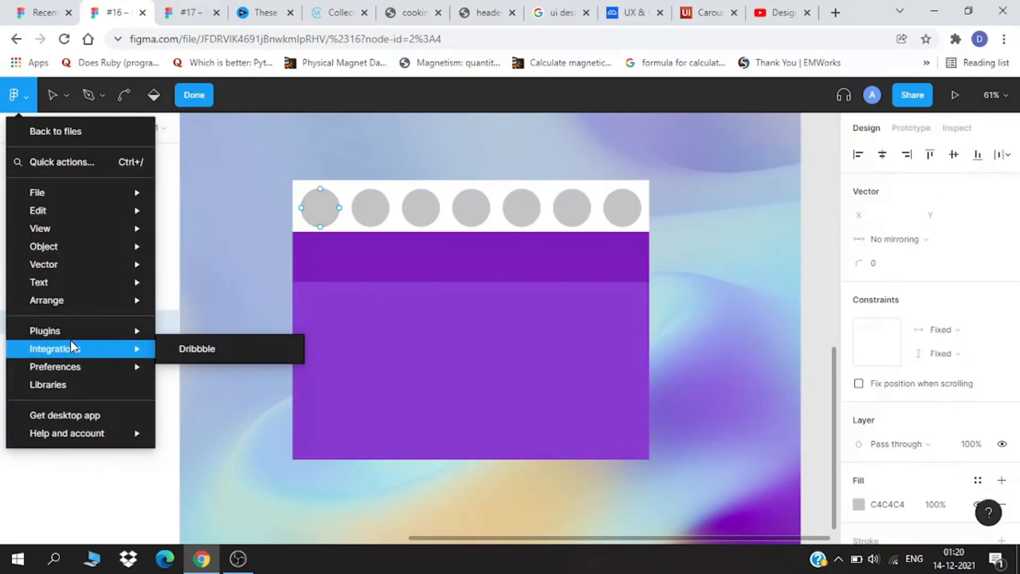
mouse_move(79, 333)
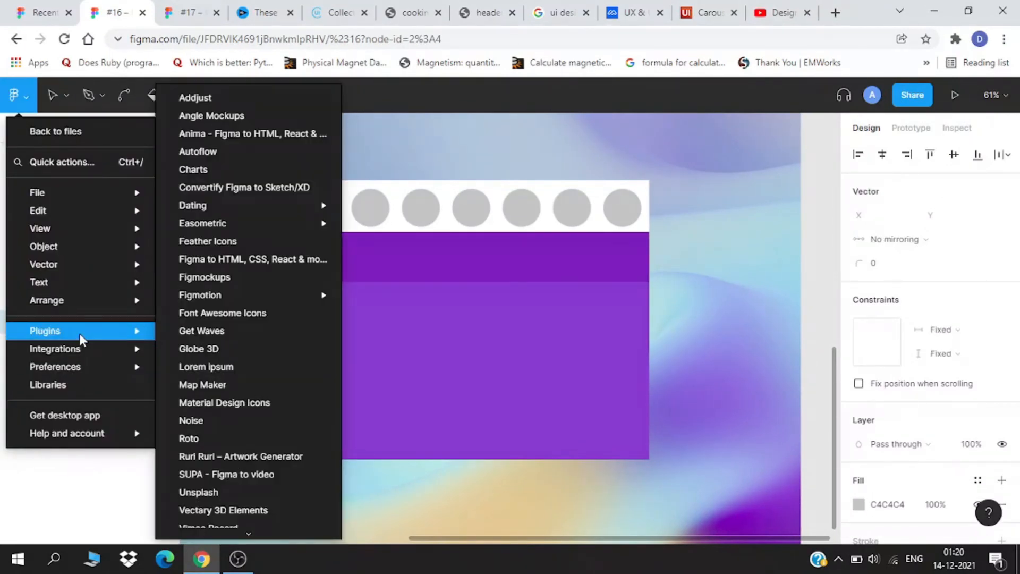
left_click(223, 493)
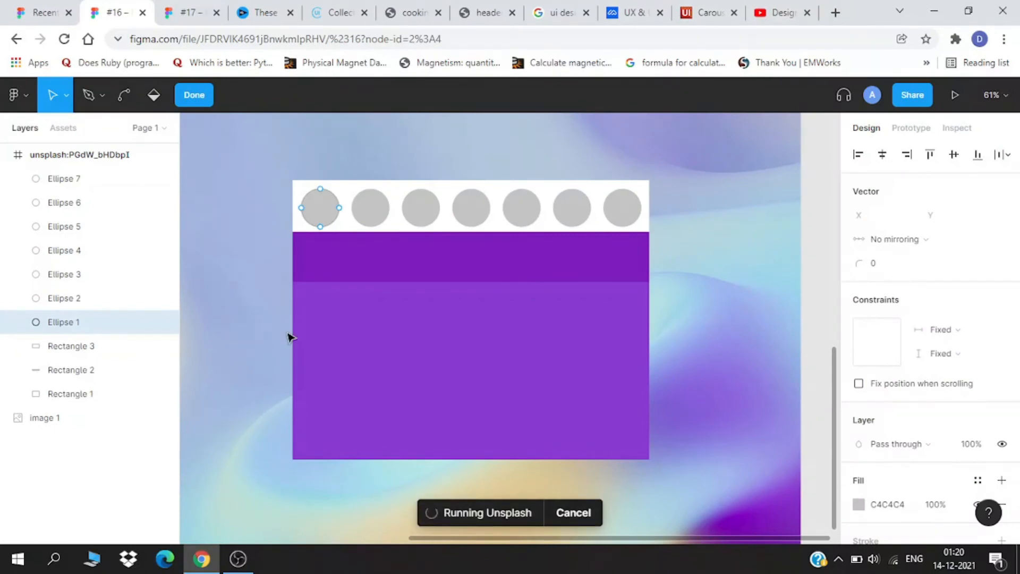
left_click_drag(544, 141, 786, 153)
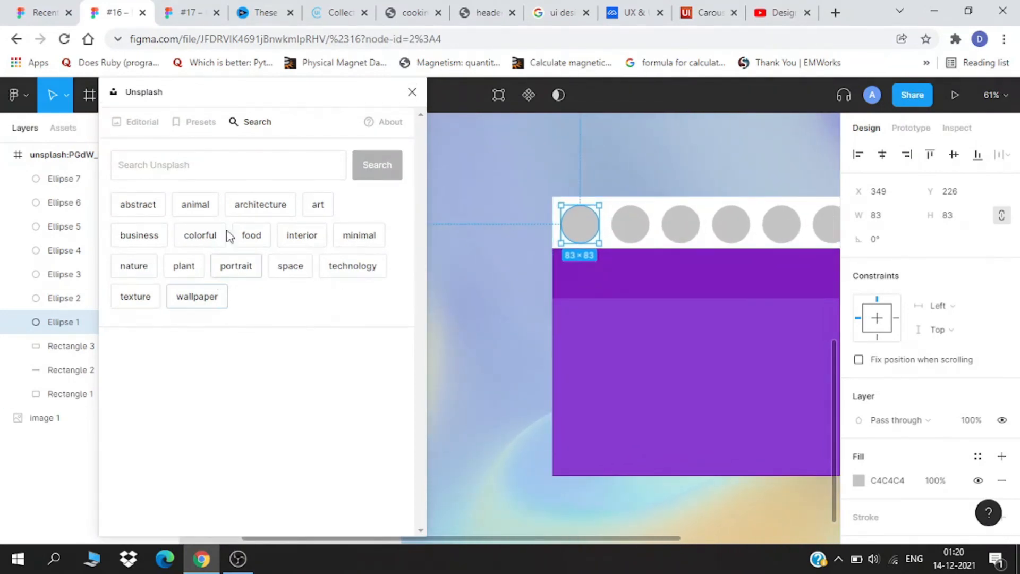
Search Unsplash for "profile" and filter the images to Square orientation.
left_click(195, 166)
type("profile")
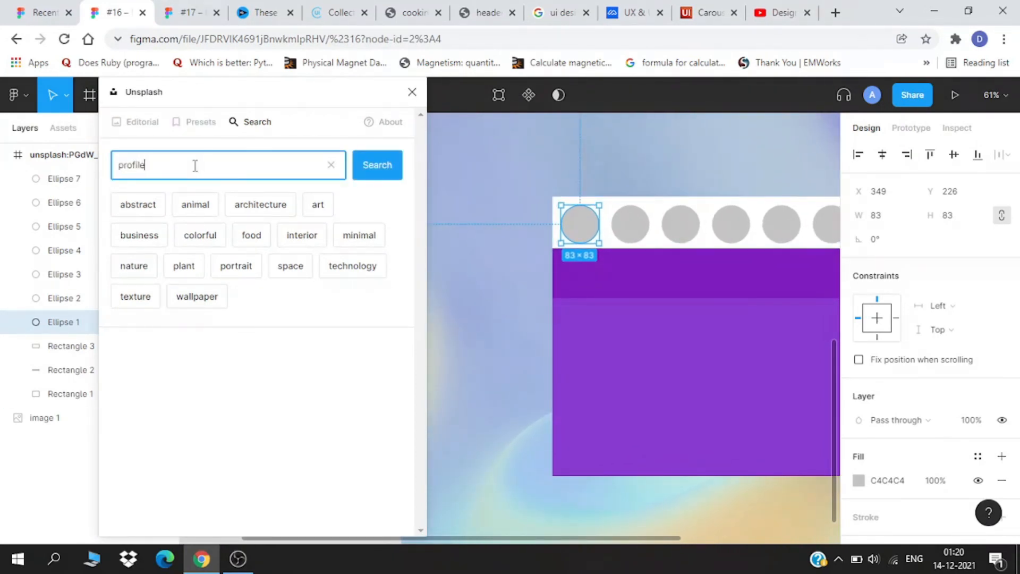
key("Return")
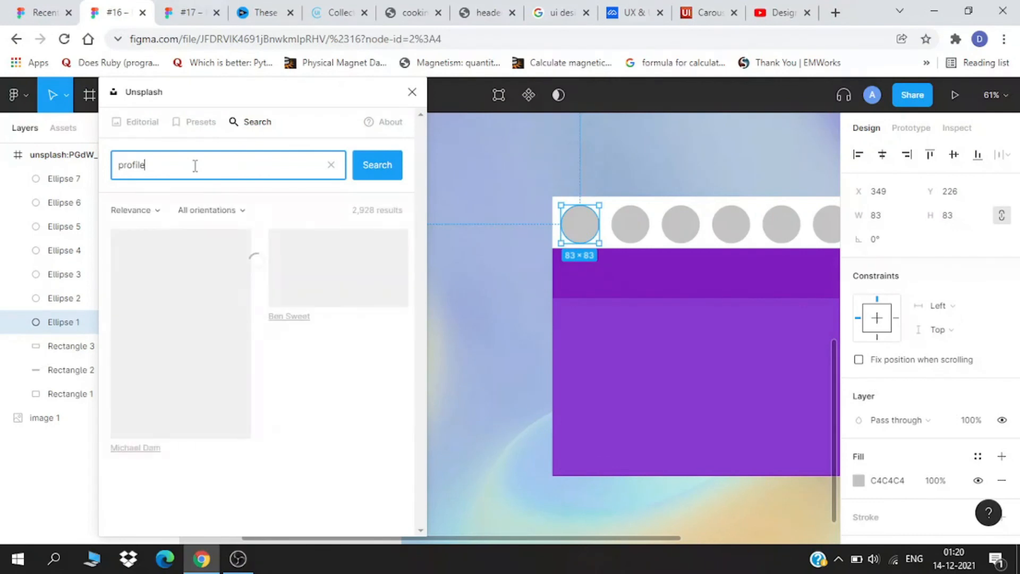
left_click(224, 213)
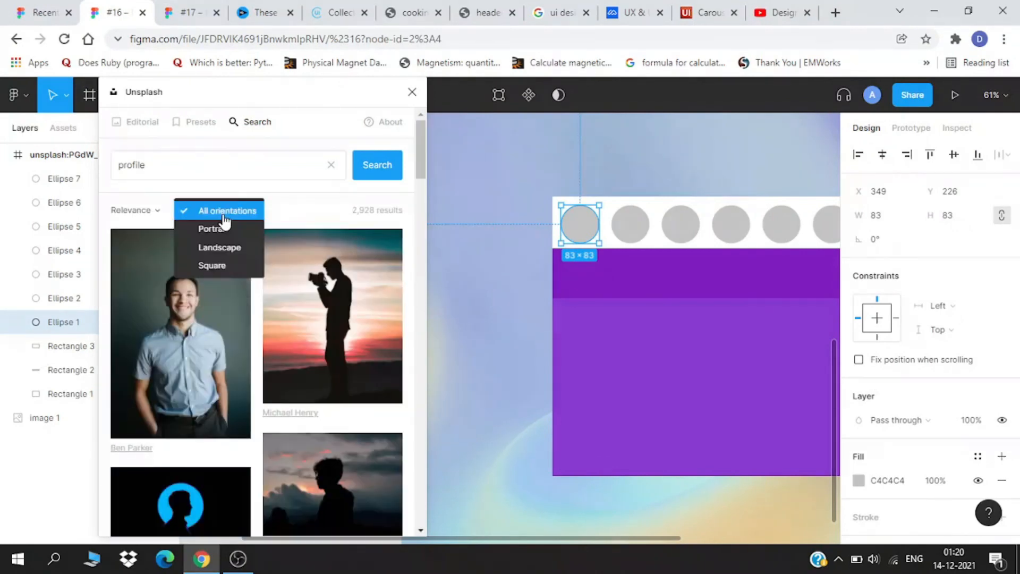
left_click(234, 266)
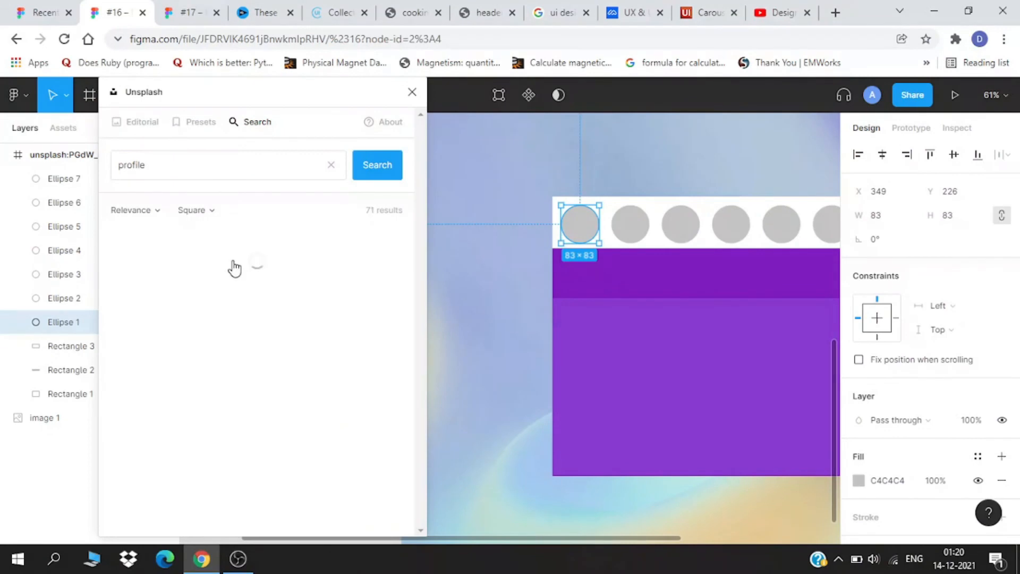
Fill the first circle with the fair-haired man's portrait and the second with the dark-haired man in black.
left_click(271, 313)
left_click(630, 224)
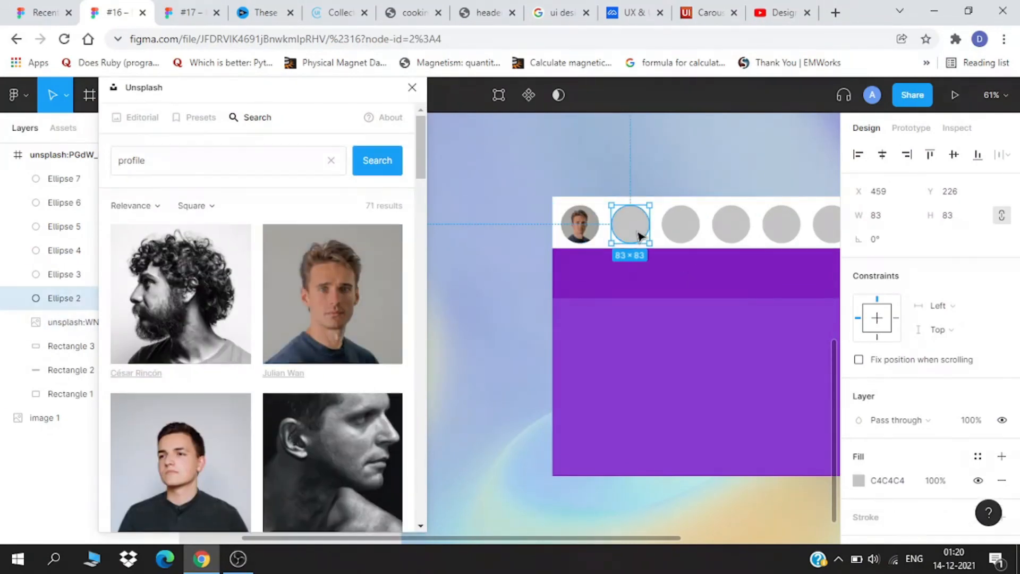
left_click(152, 481)
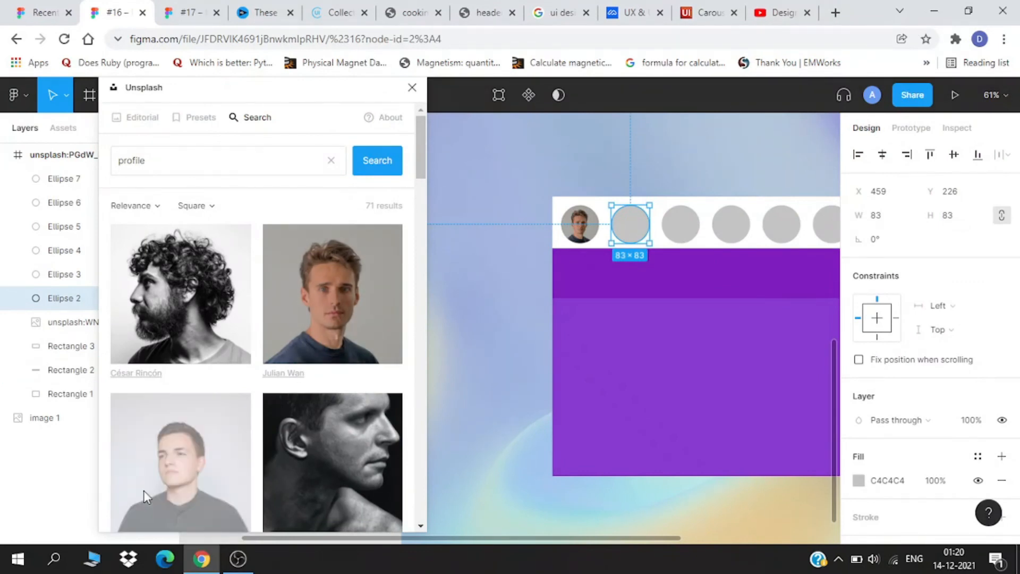
Fill the third circle with the blonde woman's portrait and the fourth with the dark black-and-white portrait.
left_click(678, 239)
scroll(262, 428, "down", 5)
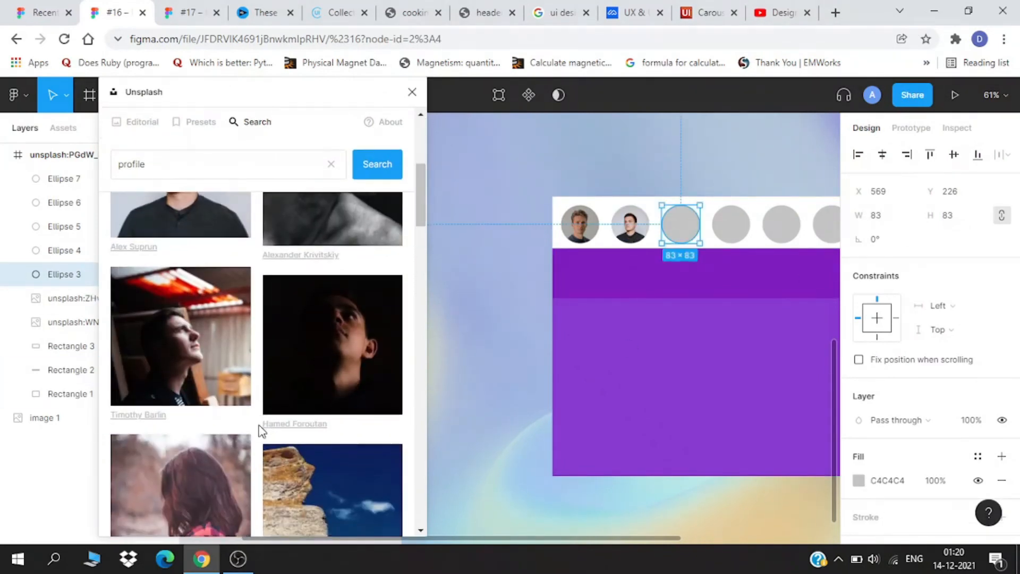
scroll(262, 431, "down", 6)
left_click(216, 410)
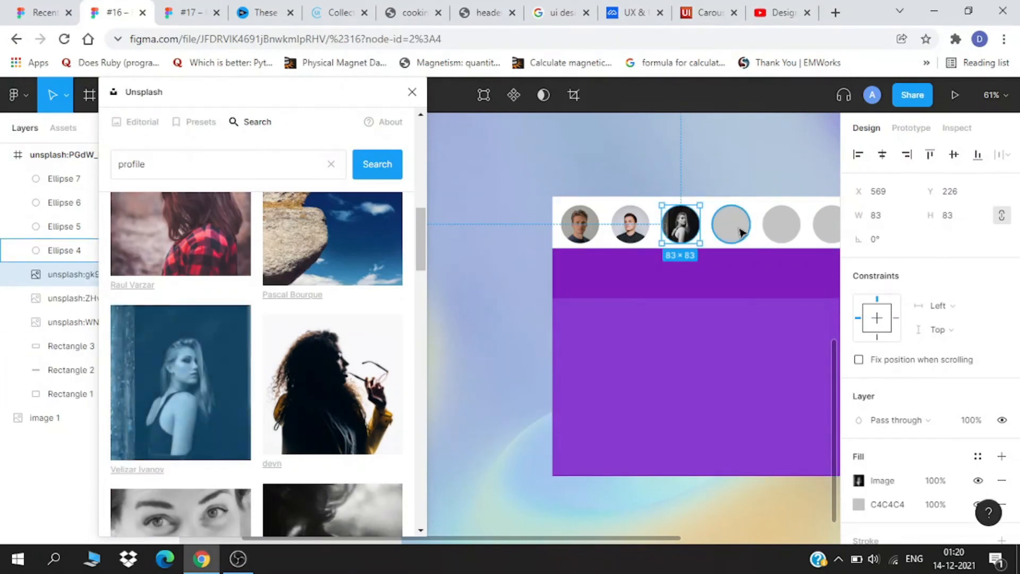
left_click(741, 232)
scroll(336, 421, "down", 4)
left_click(329, 355)
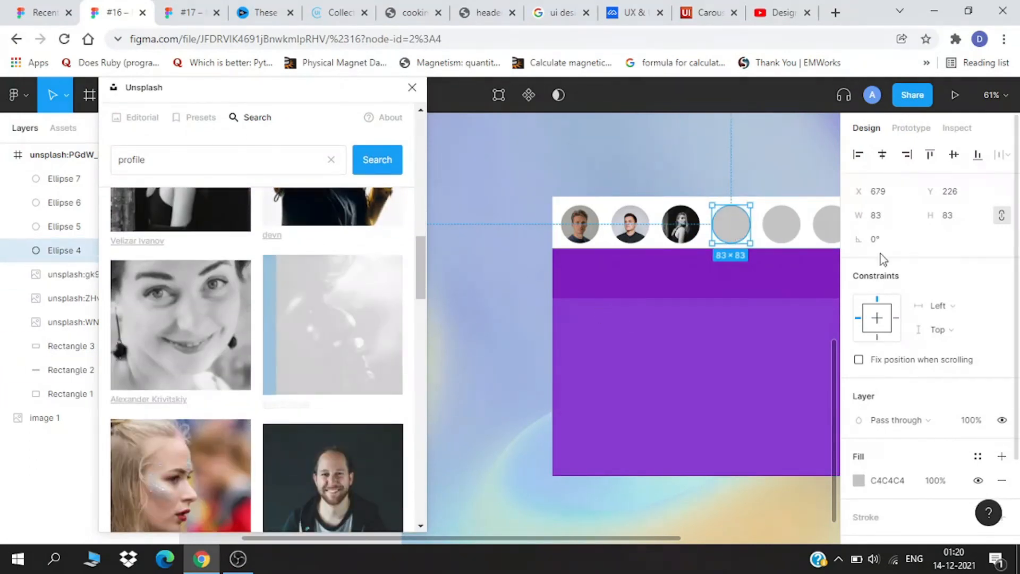
Fill the fifth circle with the blonde woman's side profile and the sixth with the smiling bearded man.
left_click(777, 232)
scroll(154, 414, "down", 3)
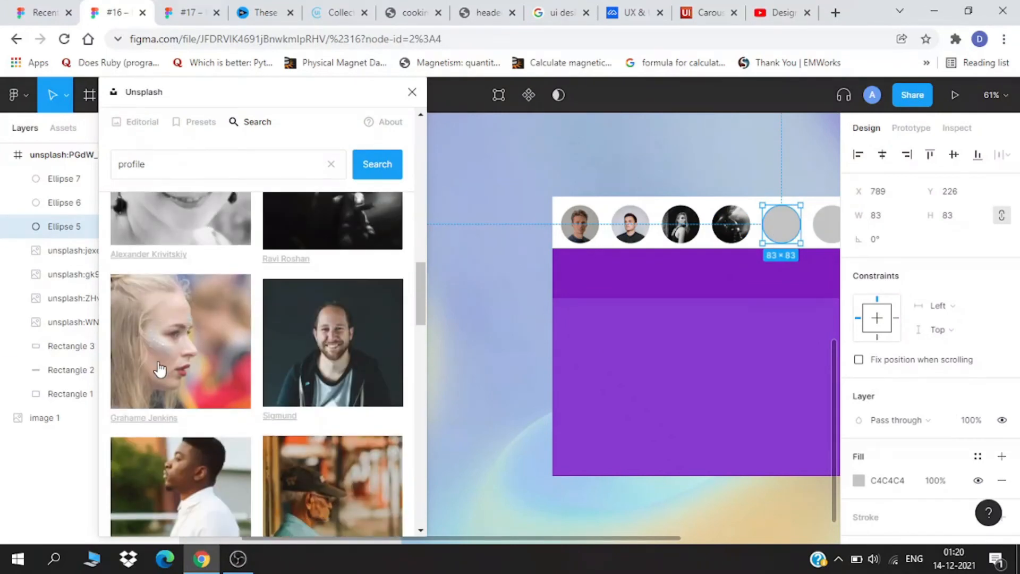
left_click_drag(754, 257, 562, 264)
left_click(181, 340)
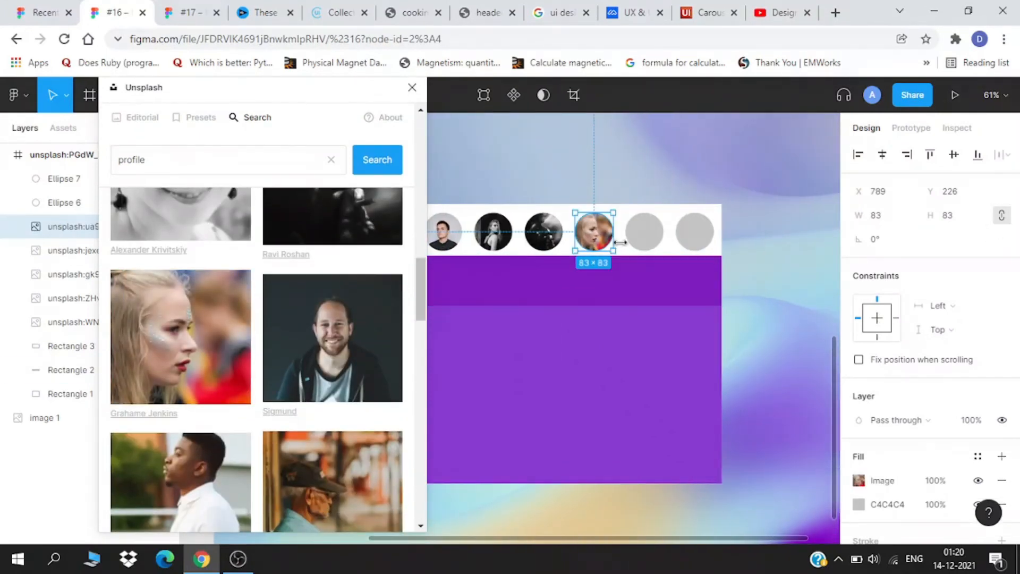
left_click(652, 247)
left_click(358, 307)
Fill the seventh circle with the black-and-white side portrait of the long-haired woman and close the Unsplash plugin.
left_click(689, 234)
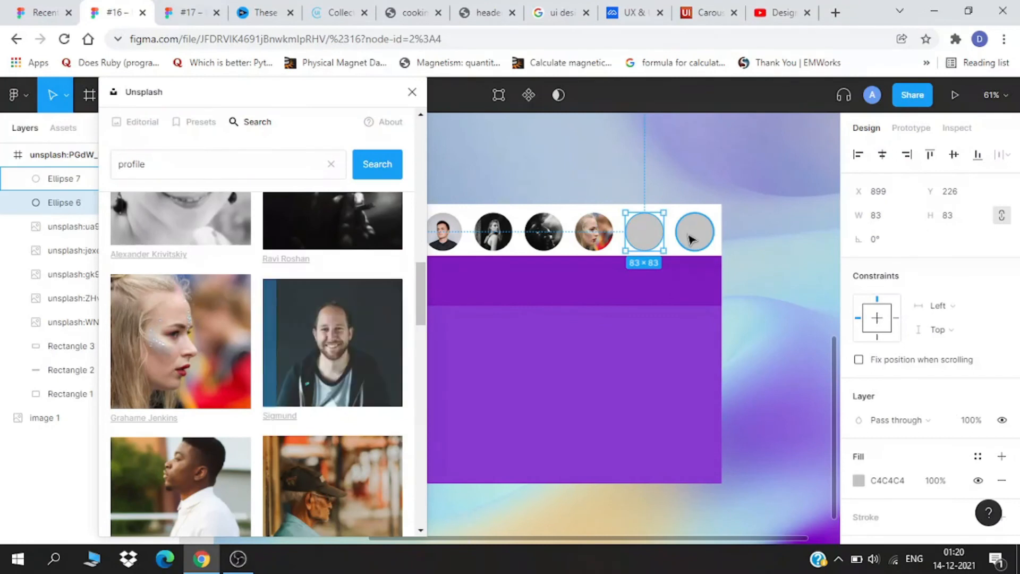
scroll(213, 446, "down", 5)
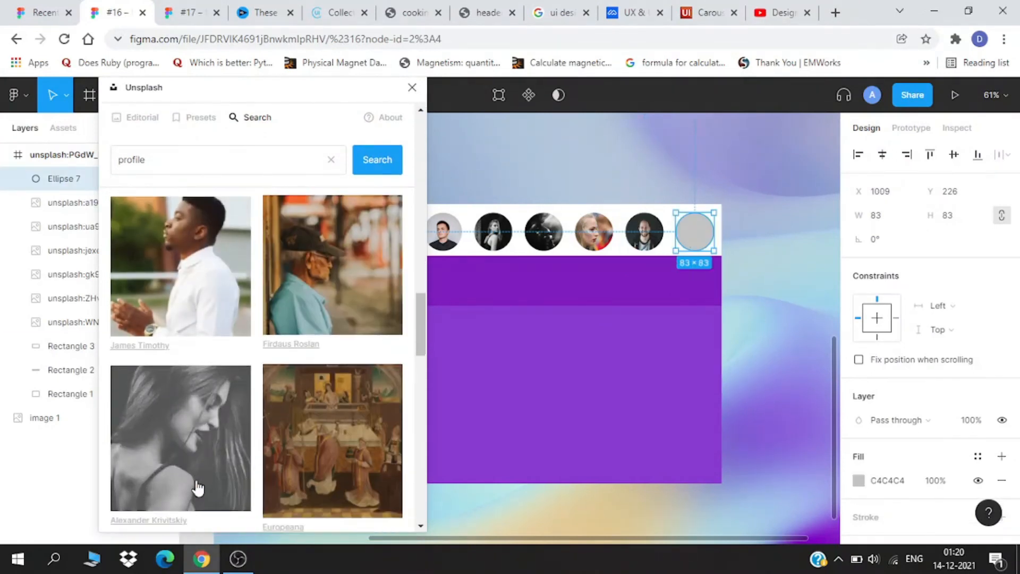
left_click(218, 321)
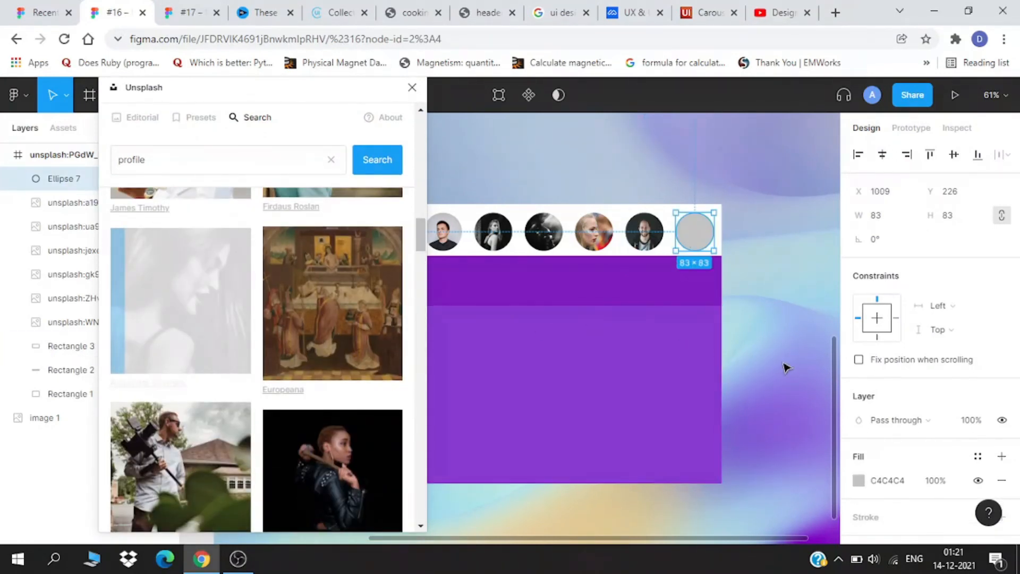
left_click(411, 89)
Draw a 93 × 93 circle centred on the third portrait and place it directly behind that portrait in the layer order.
scroll(610, 255, "up", 5)
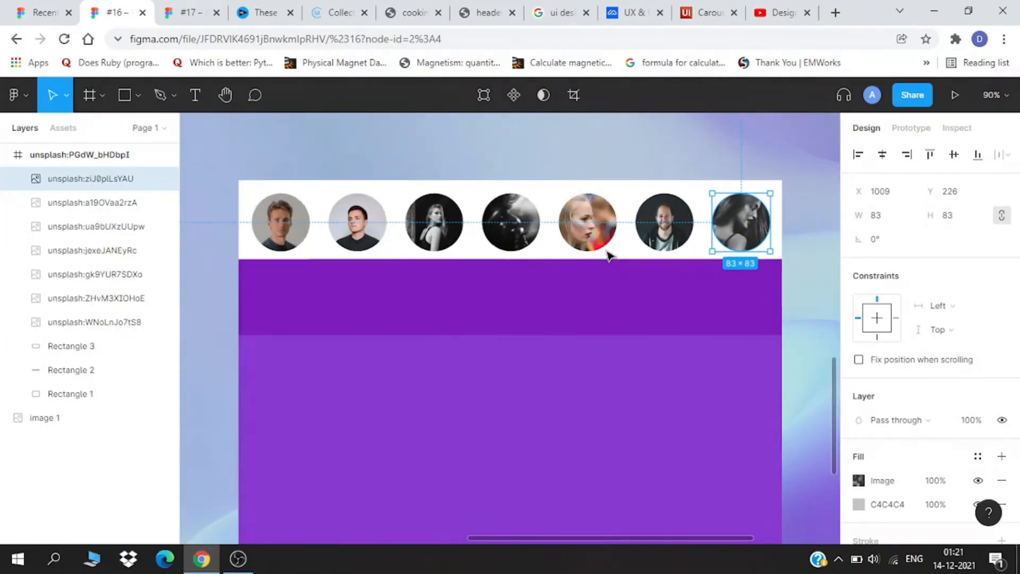
scroll(608, 254, "up", 2)
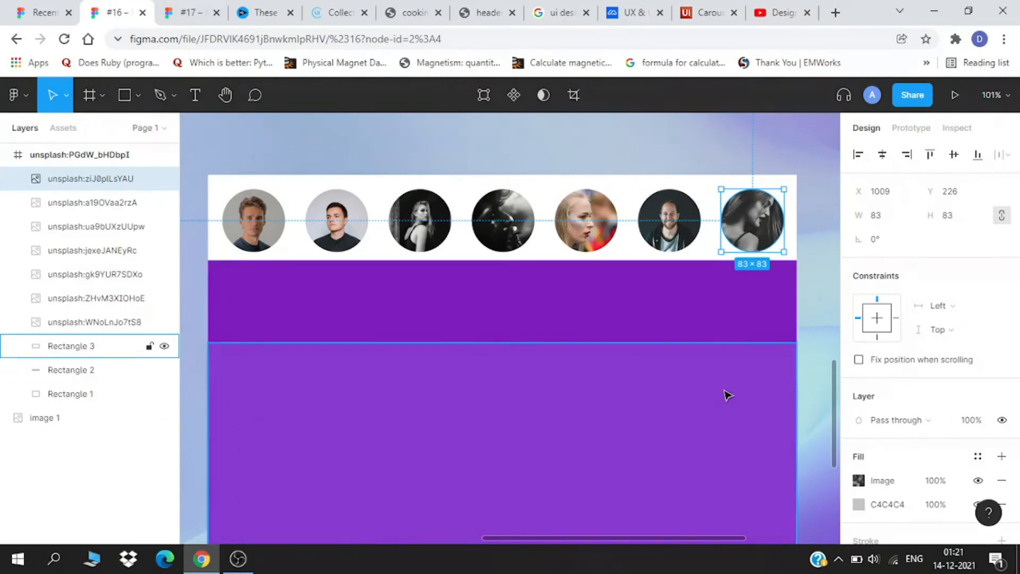
key("o")
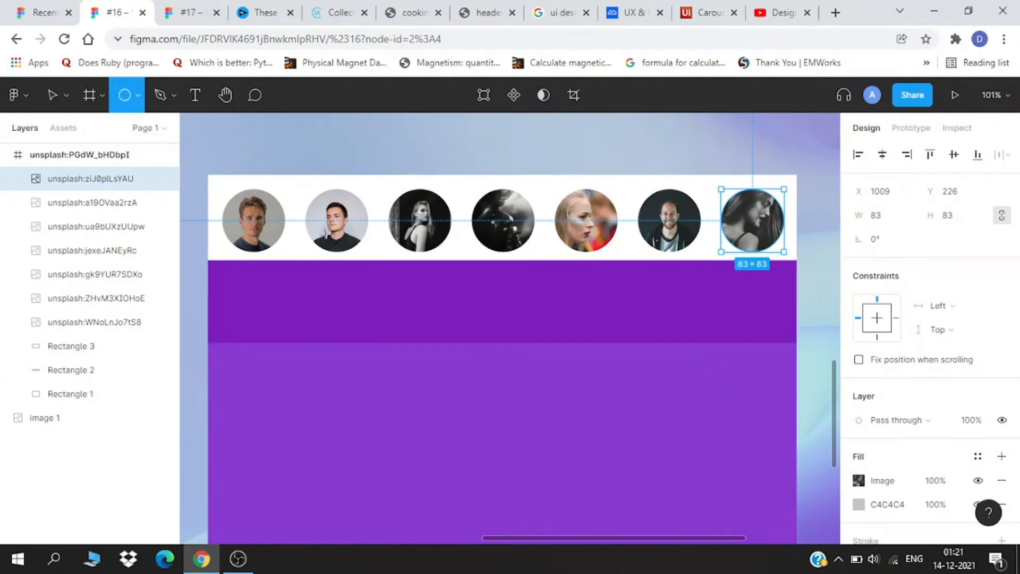
mouse_move(413, 216)
left_mouse_down()
mouse_move(484, 286)
mouse_move(425, 230)
left_mouse_up()
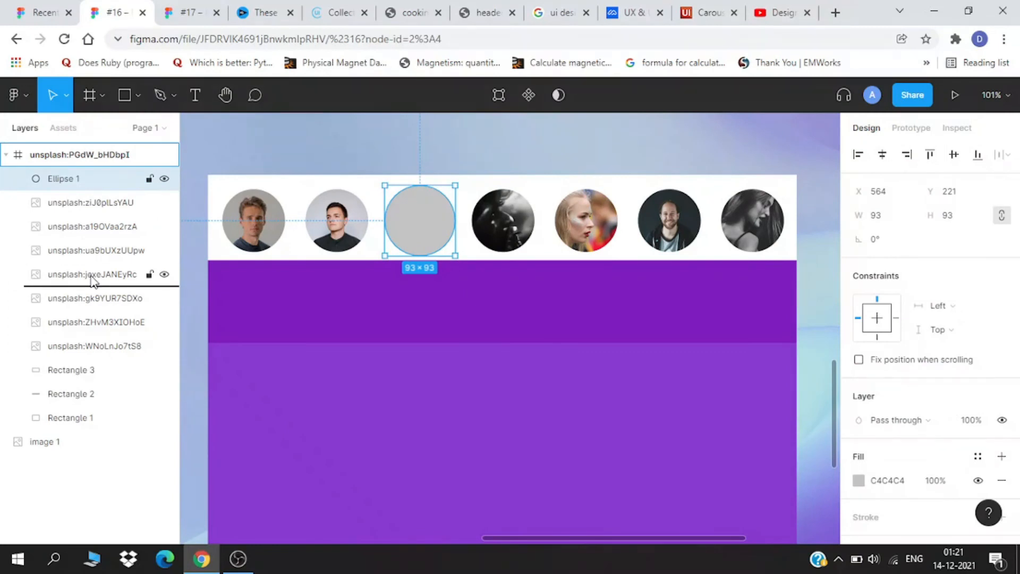
left_click_drag(92, 280, 93, 310)
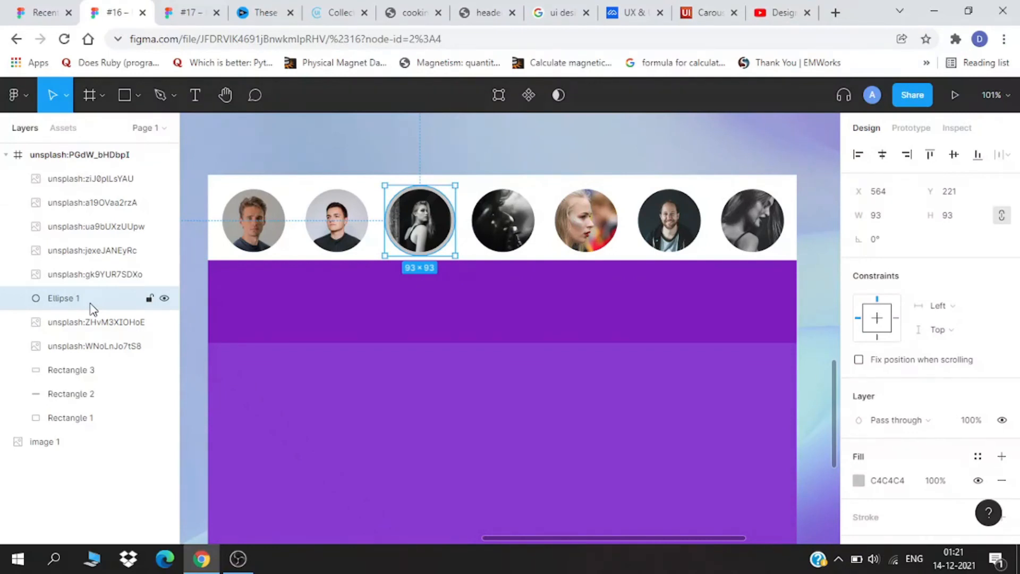
Remove the grey fill from the circle behind the third portrait and give it a solid black stroke.
left_click(866, 485)
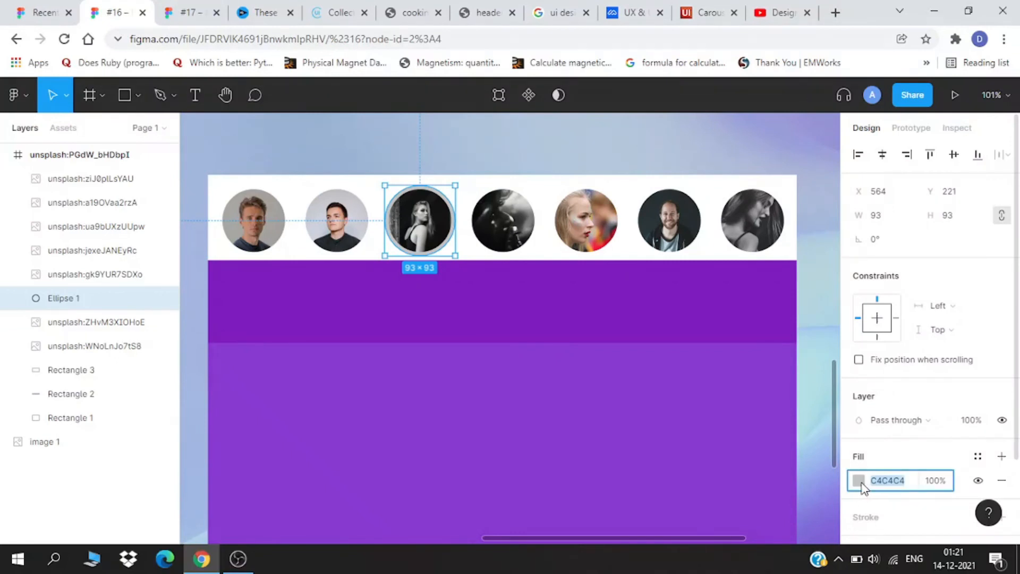
left_click(859, 482)
left_click(700, 155)
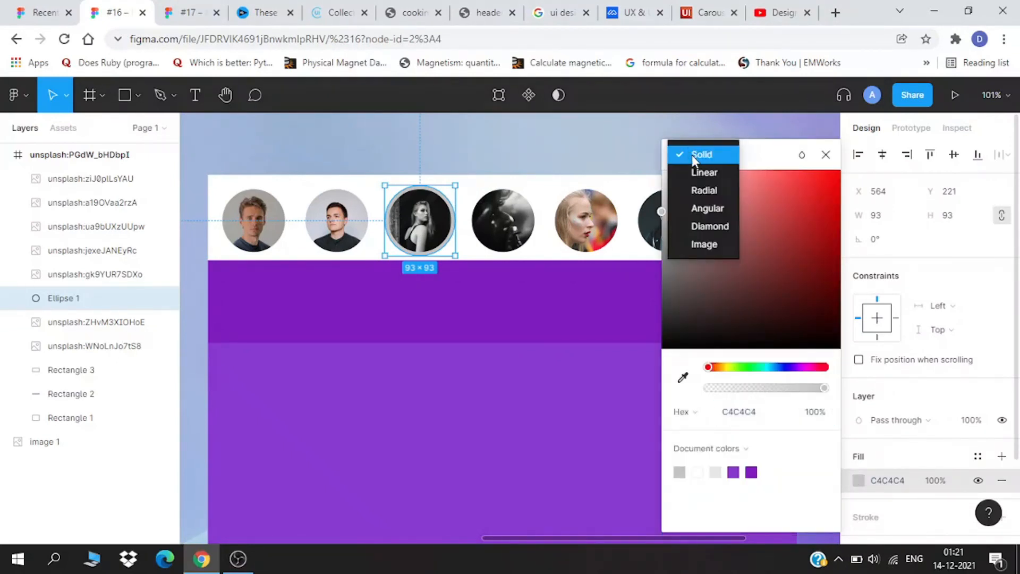
left_click(882, 526)
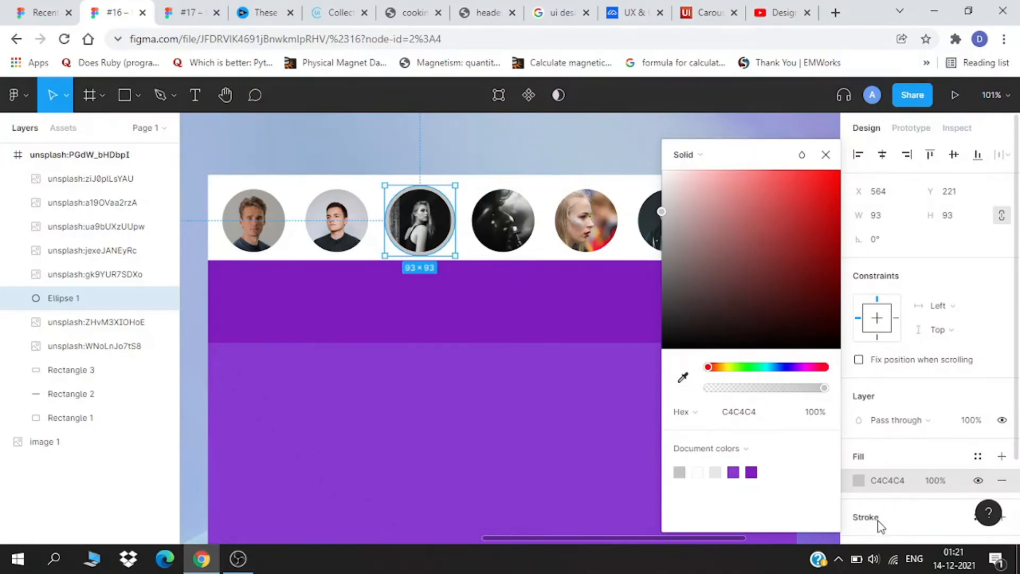
left_click(1001, 480)
left_click(866, 417)
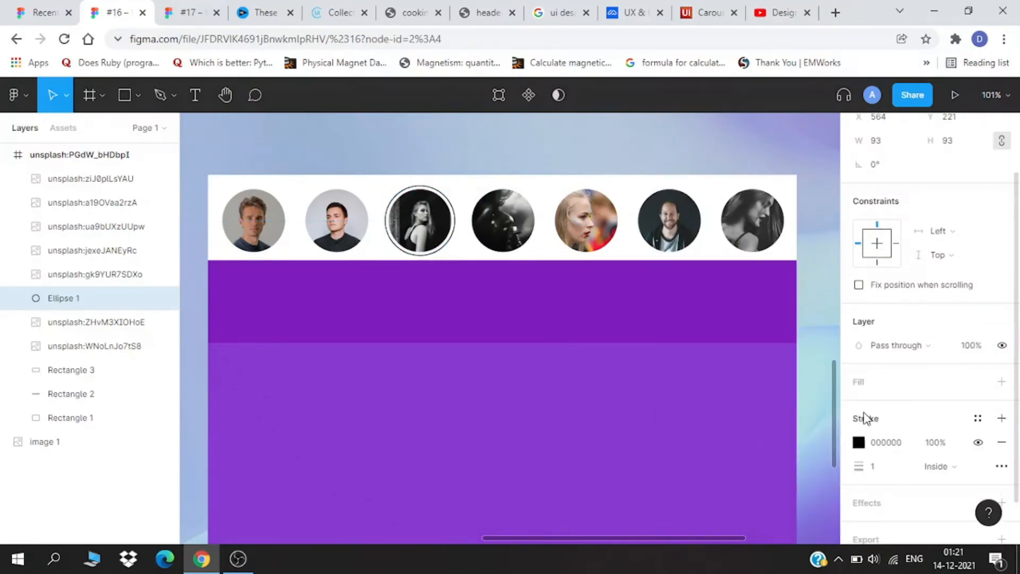
Set the stroke width of the ring around the third portrait to 3.
left_click(883, 467)
type("2")
key("Return")
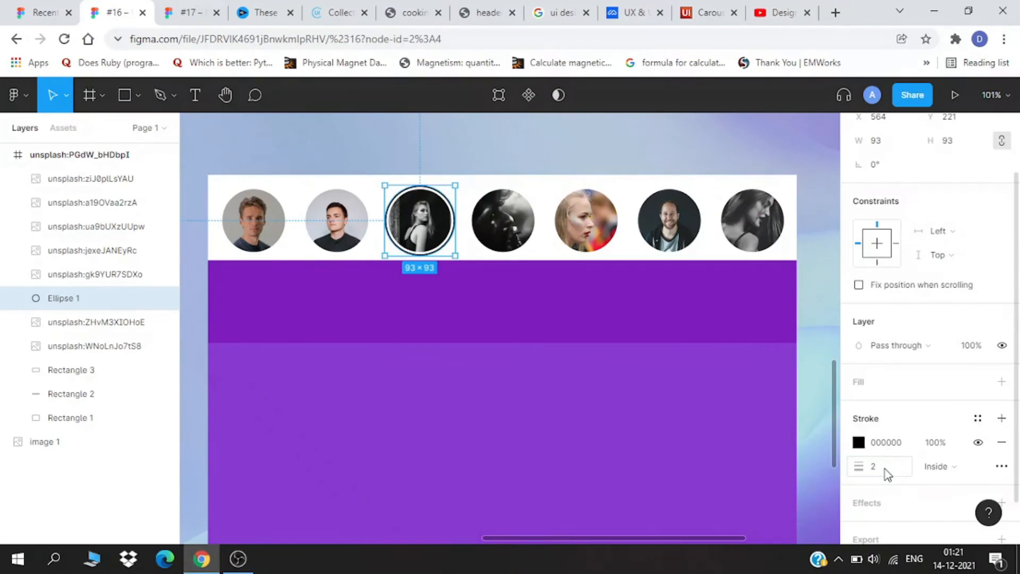
type("4")
key("BackSpace")
type("3")
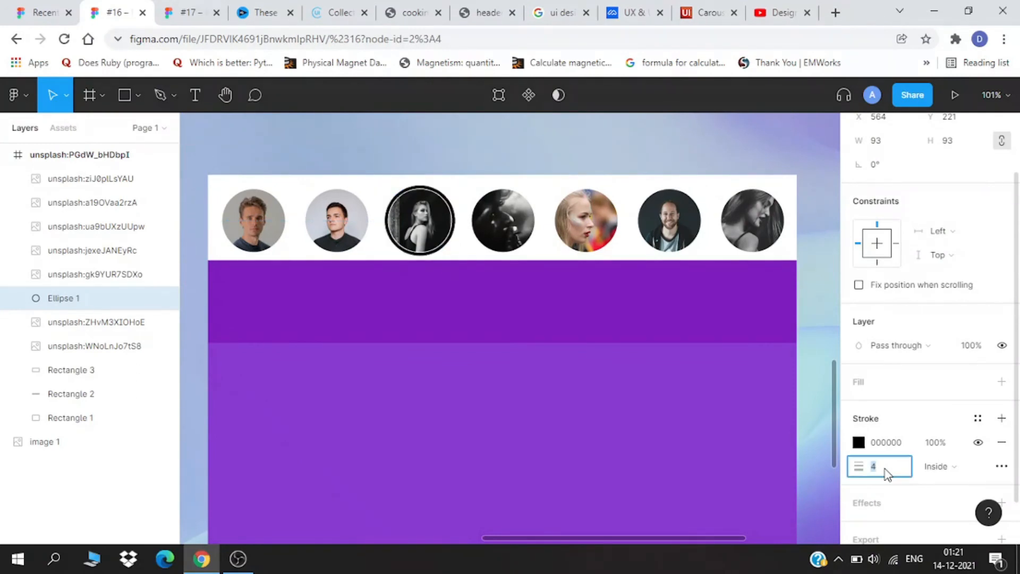
key("Return")
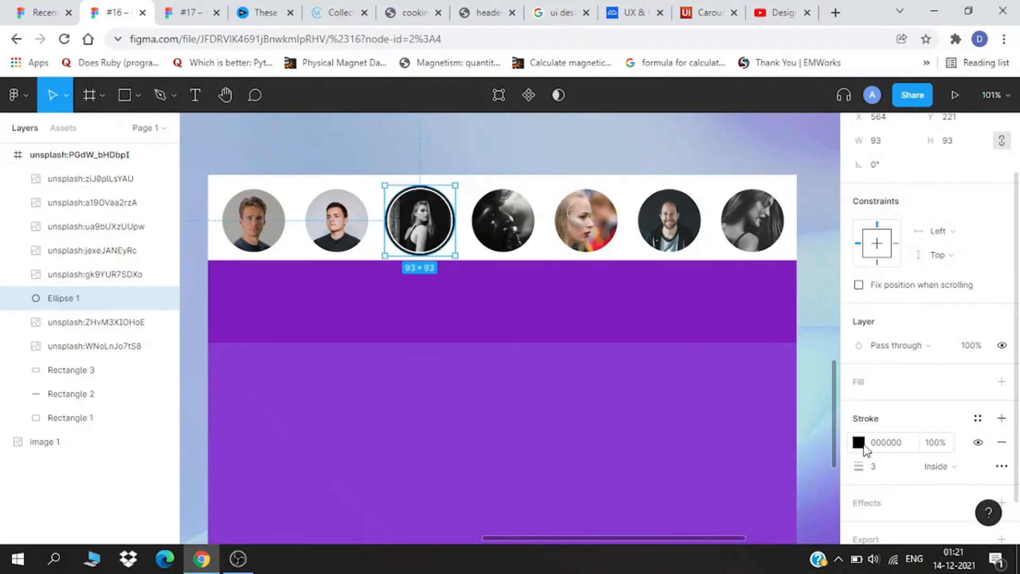
Colour the ring's stroke 7E1DC5 by sampling the dark purple band below the header strip.
left_click(858, 442)
left_click(683, 378)
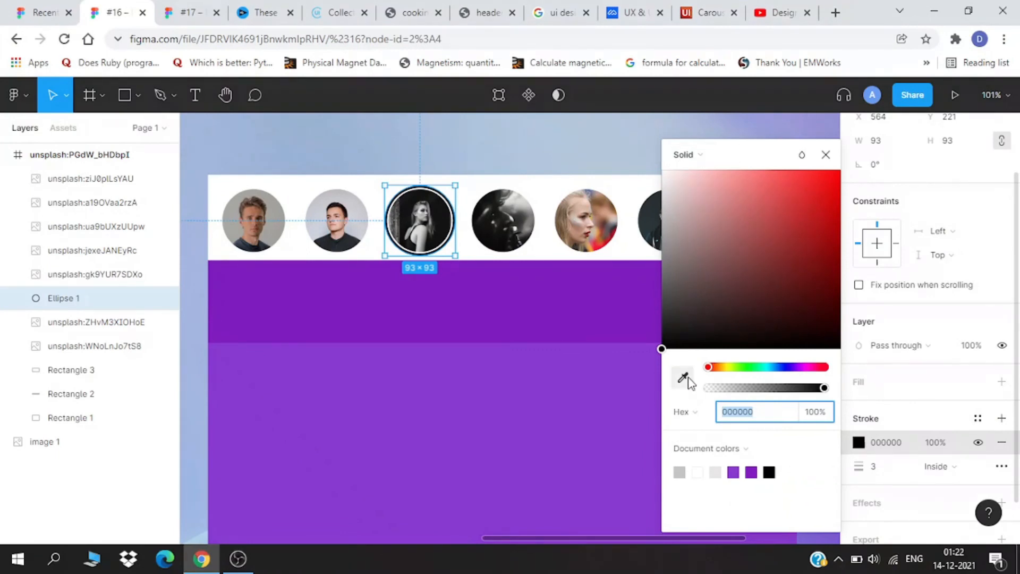
left_click(590, 327)
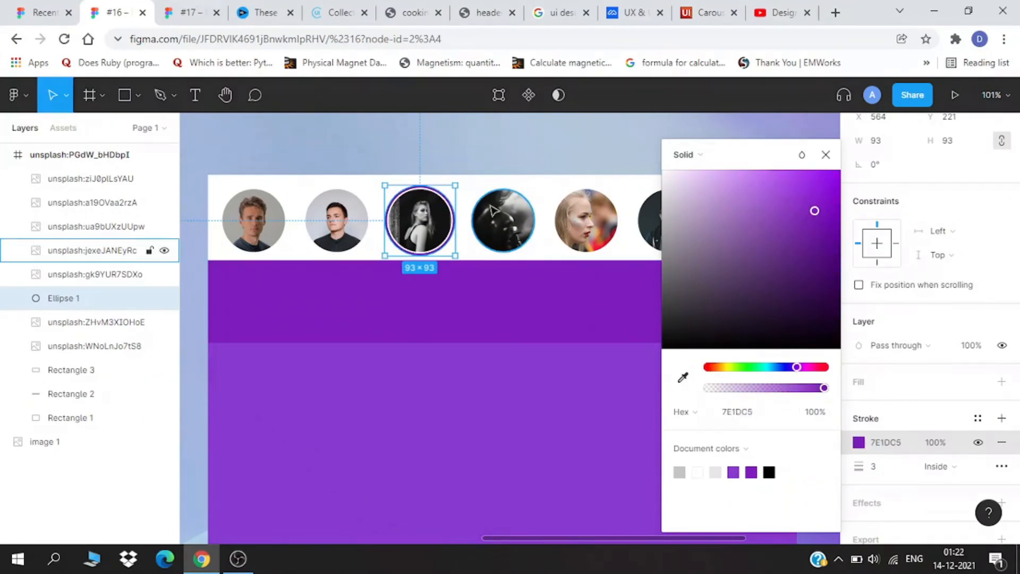
left_click(492, 154)
Duplicate the ring and move the copy directly above the third portrait in the layer order.
left_click(53, 301)
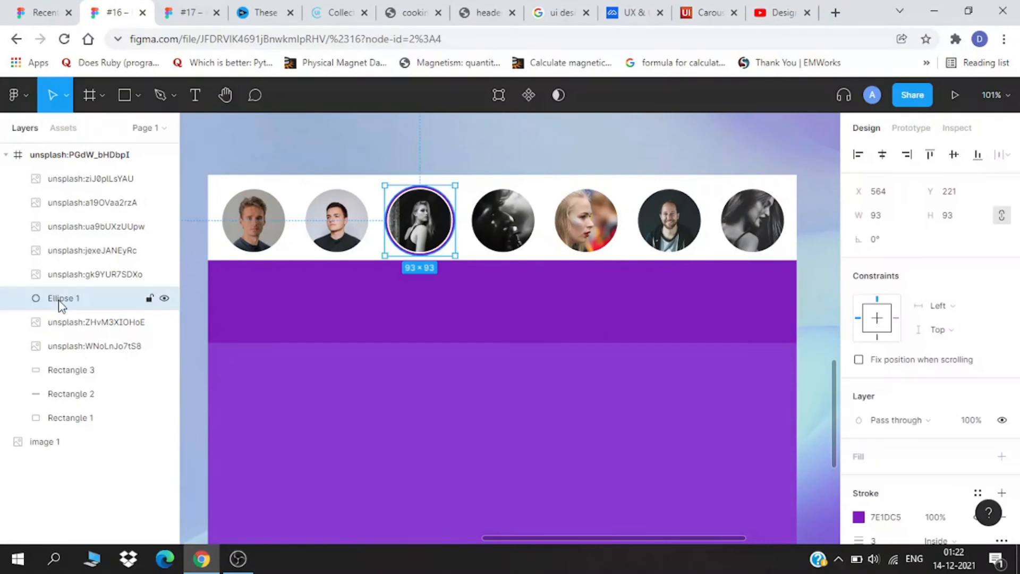
key("ctrl+c")
key("ctrl+v")
left_click_drag(60, 303, 68, 273)
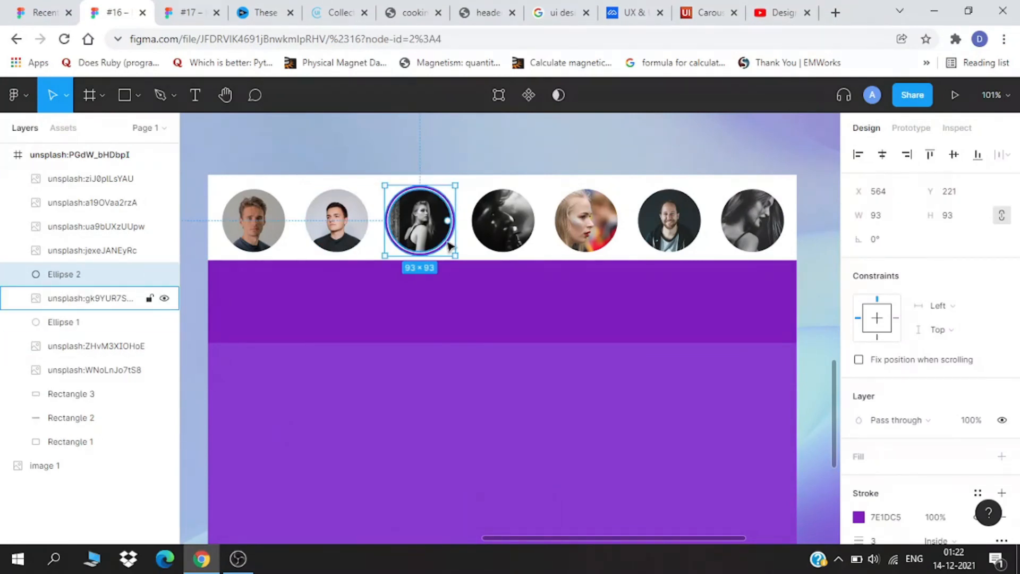
Replace the copied circle's stroke with a solid 8839D6 fill sampled from the lighter purple card area.
scroll(420, 236, "up", 3)
scroll(950, 444, "down", 3)
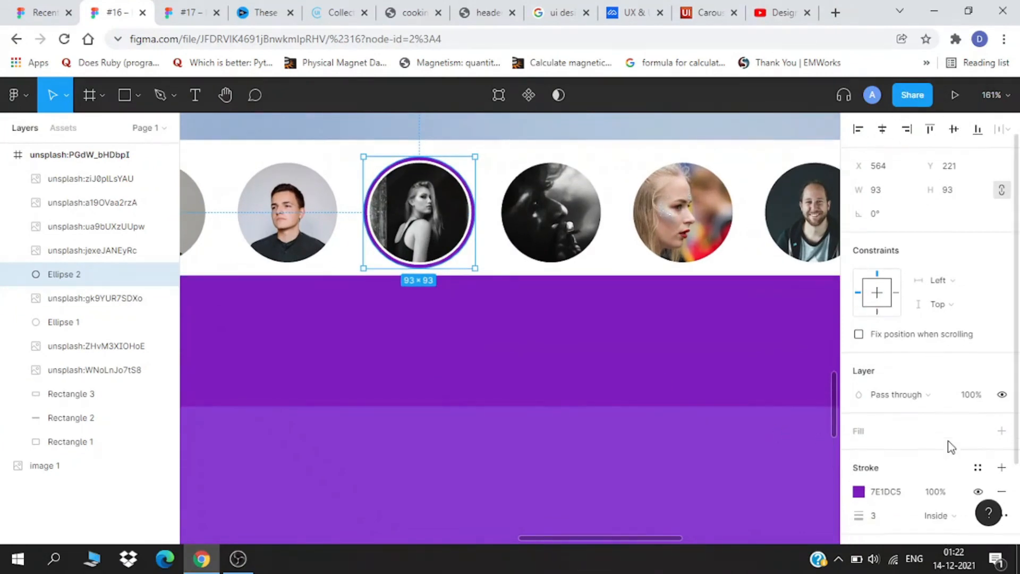
left_click(1001, 331)
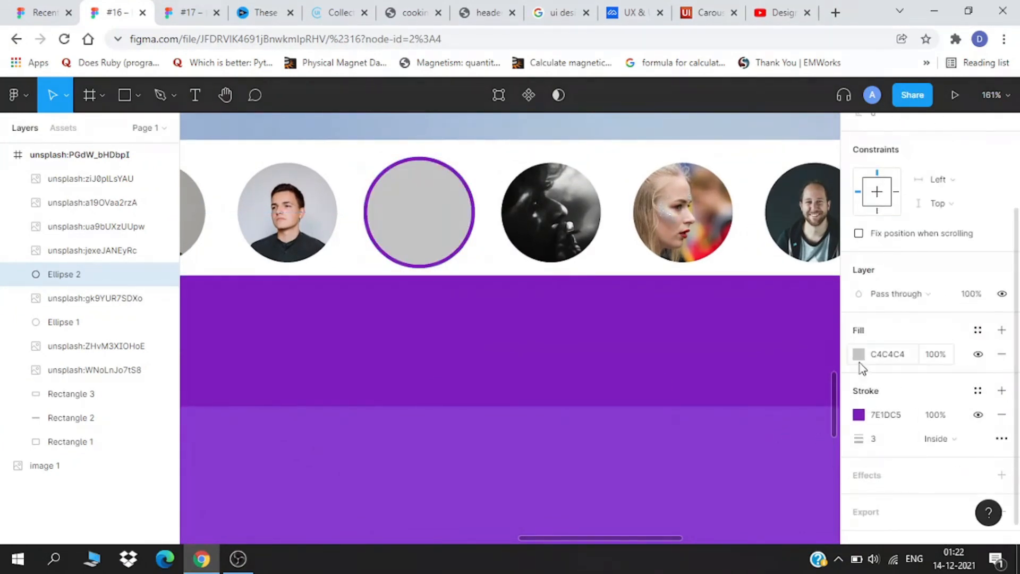
left_click(1001, 414)
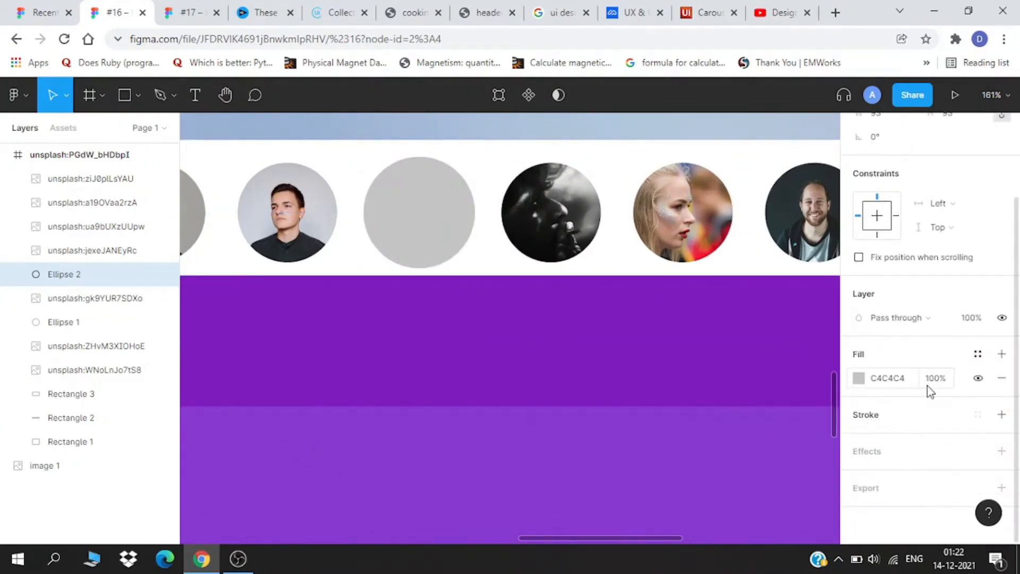
left_click(858, 378)
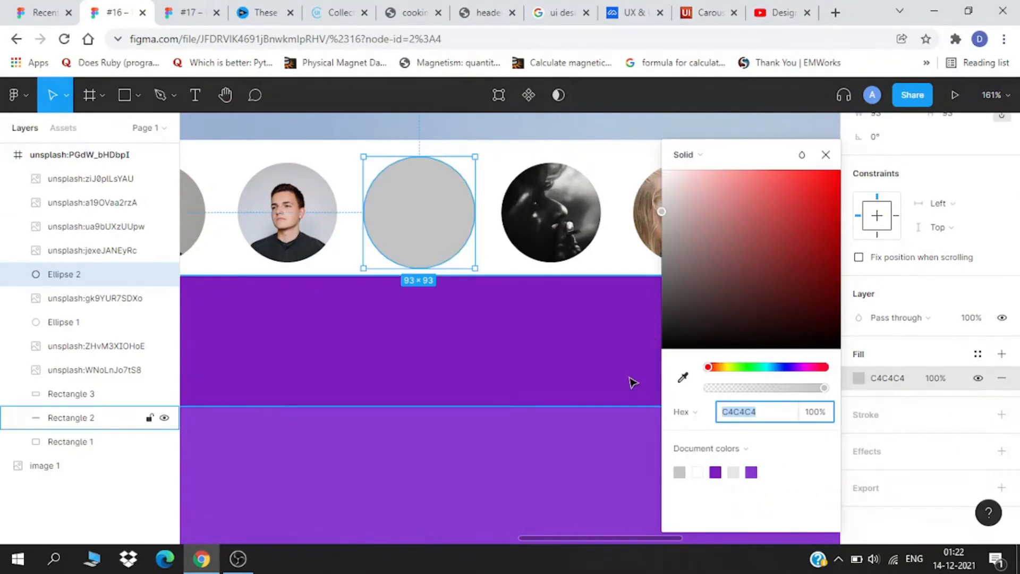
left_click(683, 377)
left_click(620, 451)
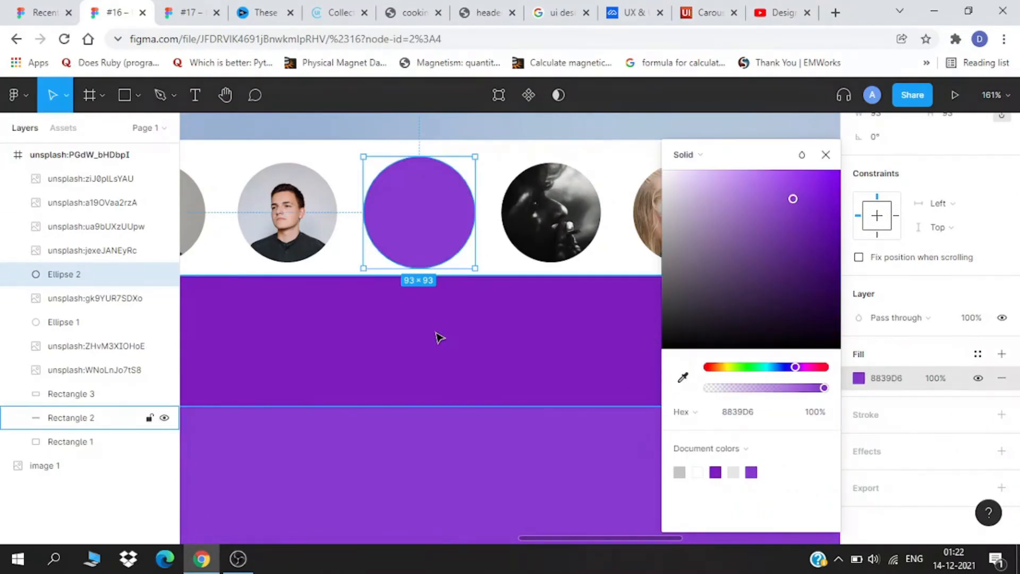
Shrink the filled circle to 83 × 83 over the third portrait and lower its fill opacity to 62%.
scroll(446, 215, "up", 2)
left_click_drag(482, 277, 474, 271)
mouse_move(787, 390)
left_mouse_down()
mouse_move(766, 392)
mouse_move(776, 395)
left_mouse_up()
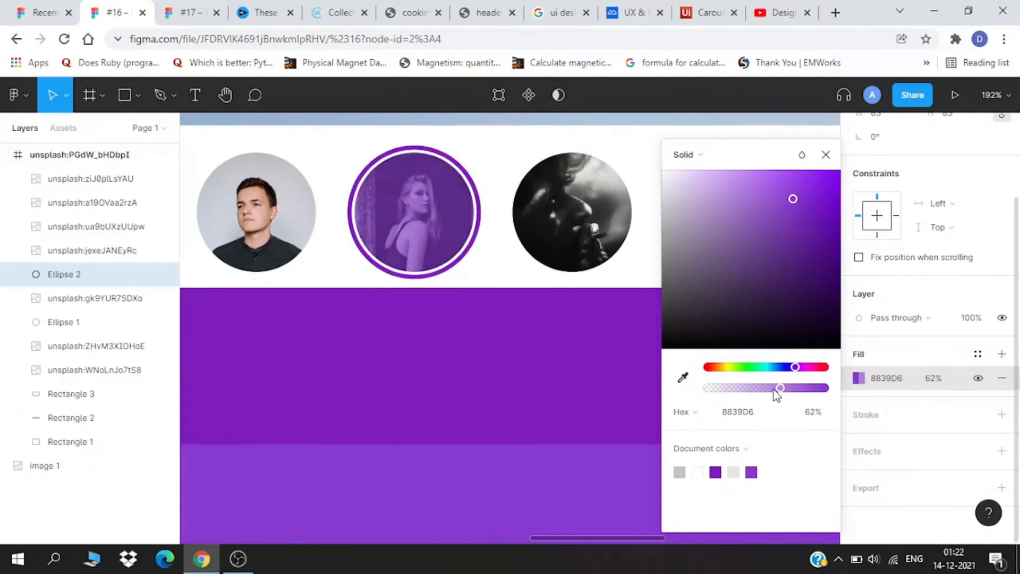
scroll(519, 384, "down", 5)
left_click(392, 390)
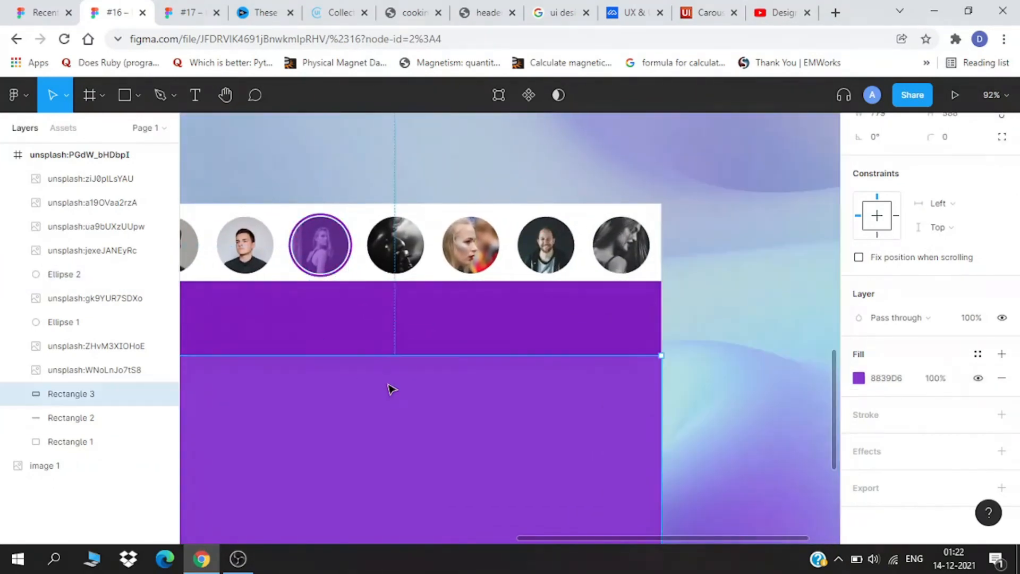
Add the text "7" on the purple-tinted third portrait.
scroll(325, 281, "up", 2)
key("t")
left_click(323, 256)
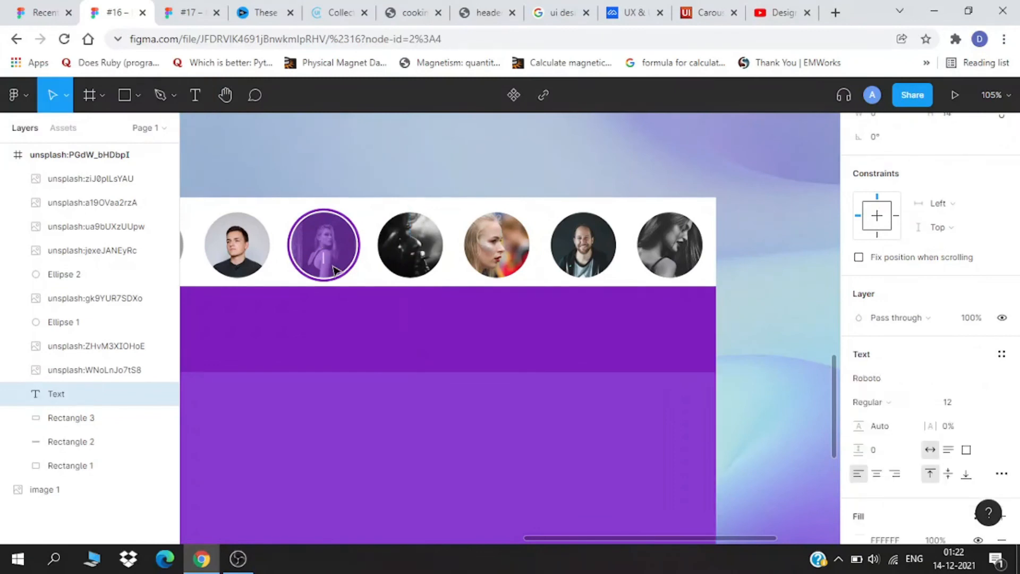
type("7")
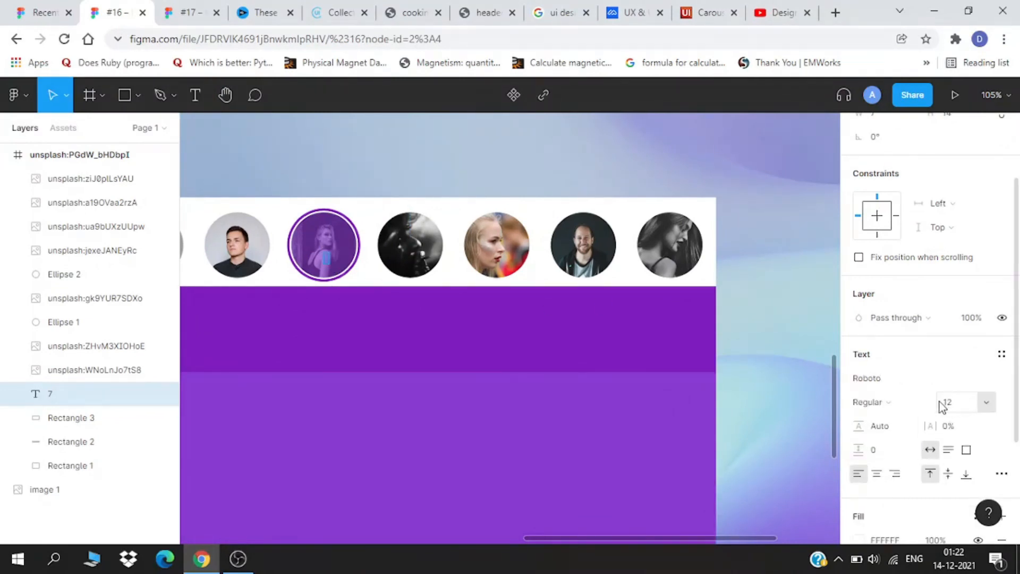
Increase the font size of the "7" text to 40.
left_click(964, 408)
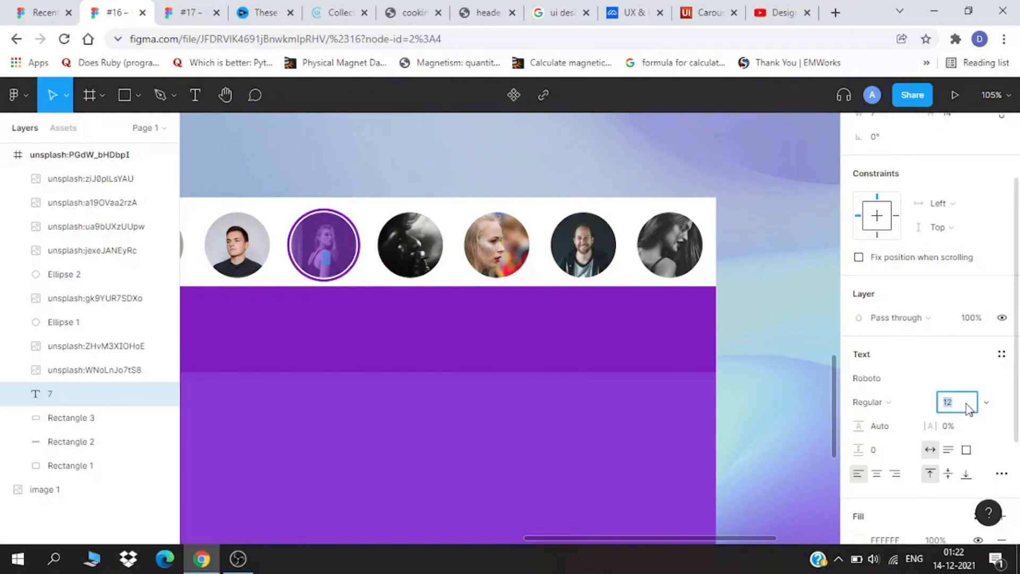
key("Up")
key("Up")
key("Up")
key("Up")
key("Up")
key("Up")
key("Up")
key("Up")
key("Up")
key("Up")
key("Up")
key("Up")
key("Up")
key("Up")
key("Up")
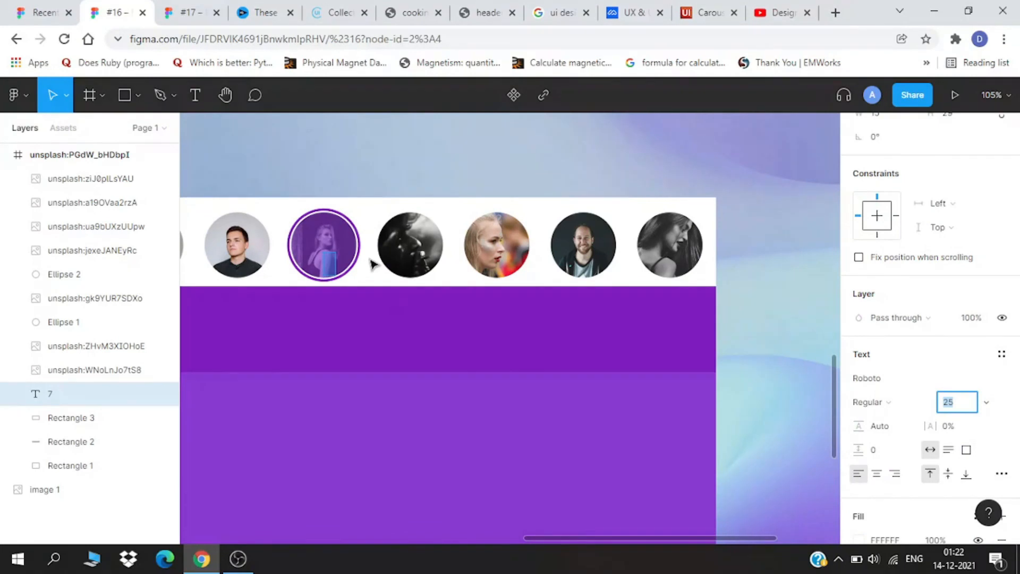
key("Up")
key("Up")
key("Up")
key("Up")
key("Up")
key("Up")
key("Up")
key("Up")
key("Up")
key("Up")
key("Up")
key("Up")
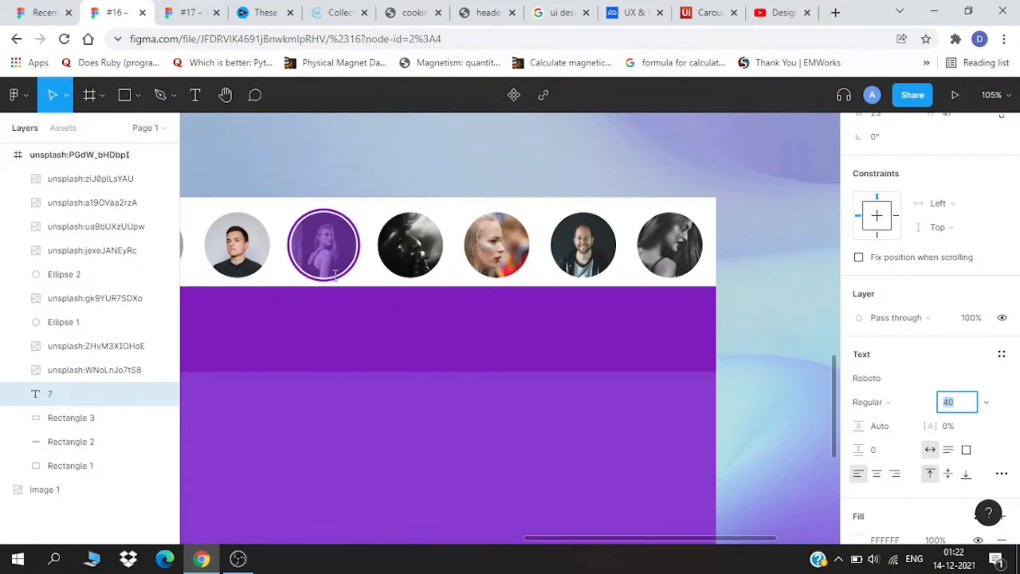
key("Escape")
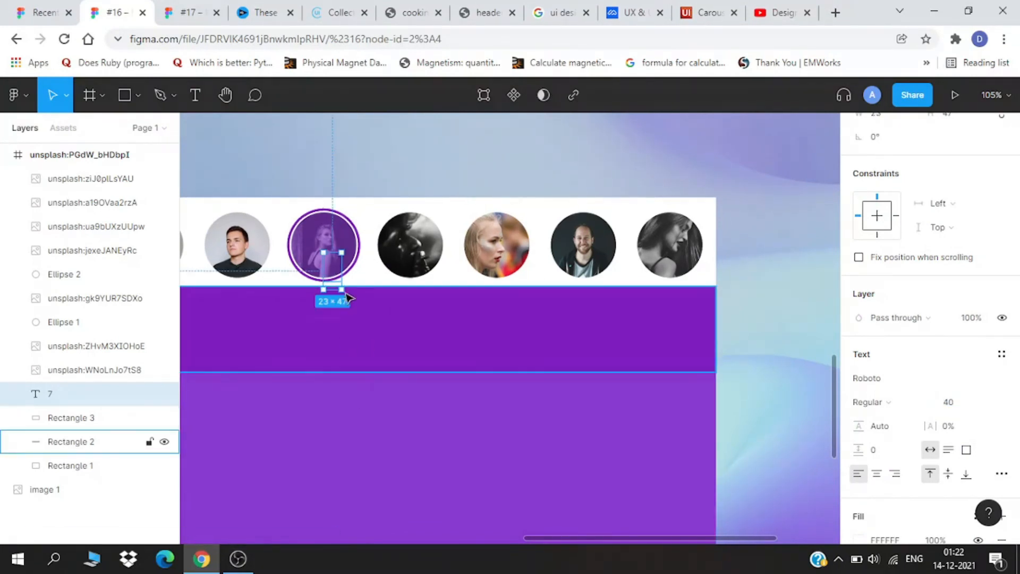
Move the "7" text above the third portrait's tint in the layer order and centre it on that portrait.
left_click_drag(57, 394, 70, 254)
left_click_drag(337, 275, 365, 263)
left_click(381, 283)
scroll(383, 283, "down", 2)
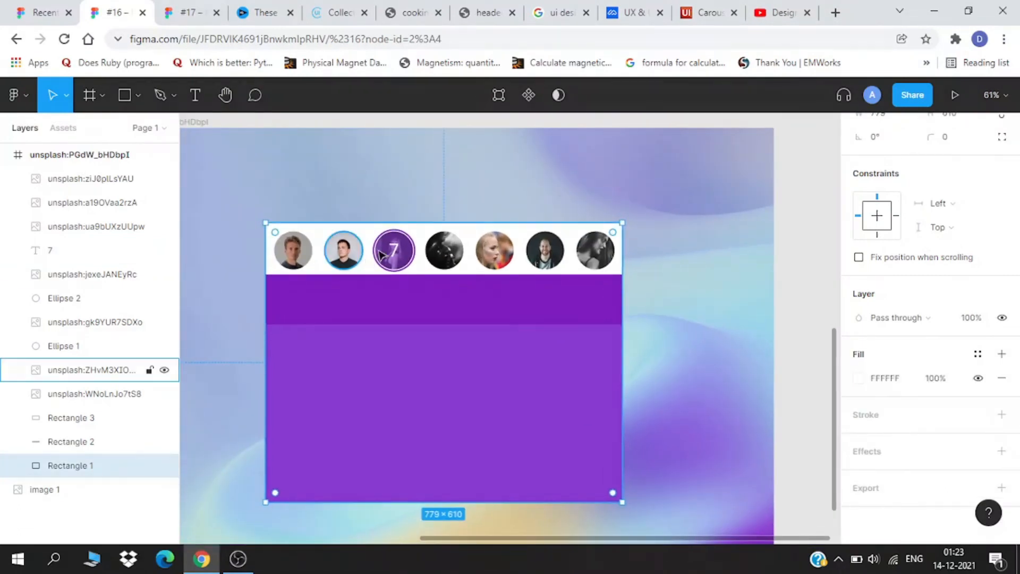
Duplicate the third portrait's ring, purple tint circle and "7" text together.
scroll(391, 260, "up", 3)
scroll(390, 275, "down", 2)
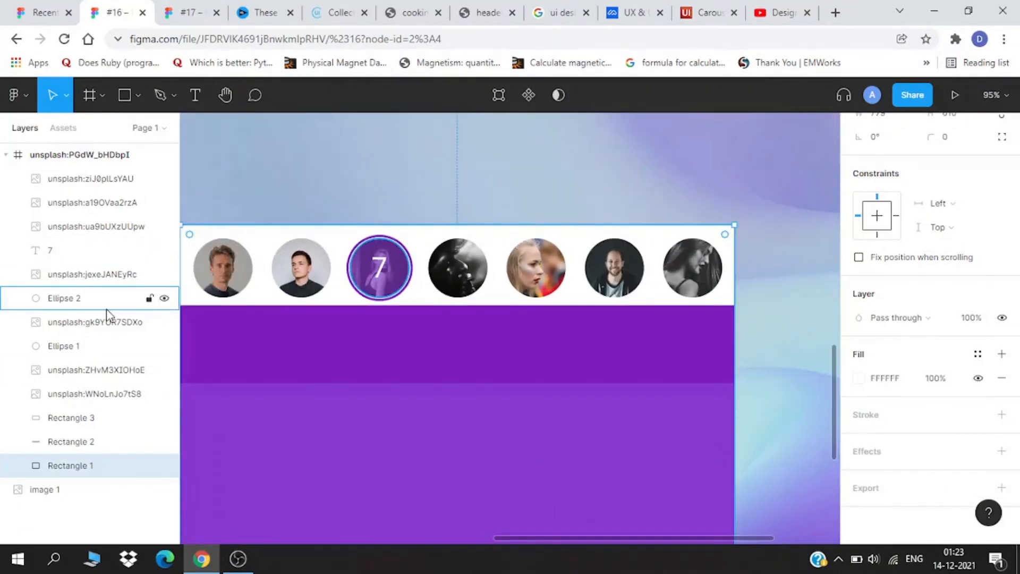
left_click(92, 350)
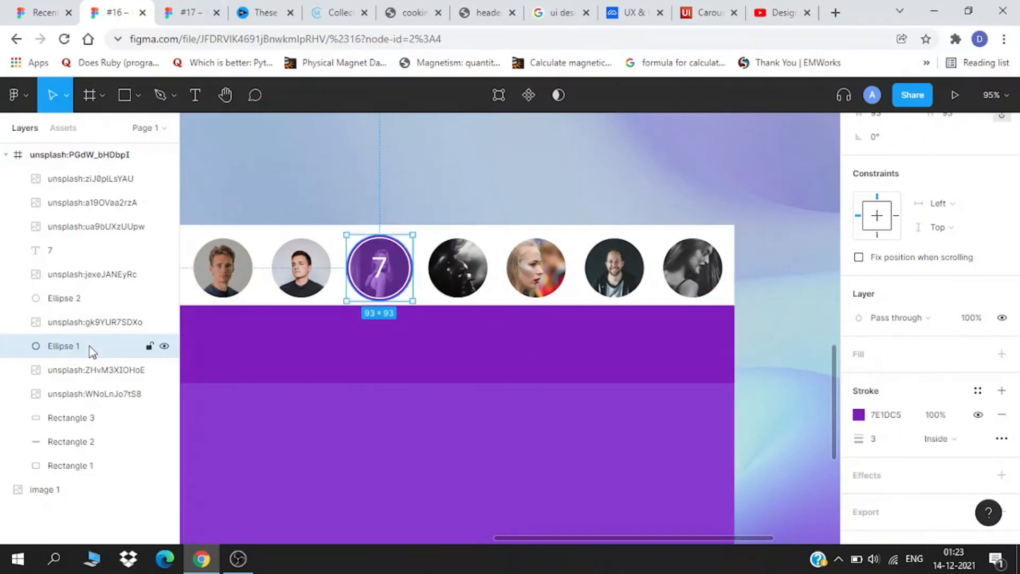
left_click(74, 301, "shift")
left_click(81, 261, "shift")
key("ctrl+c")
key("ctrl+v")
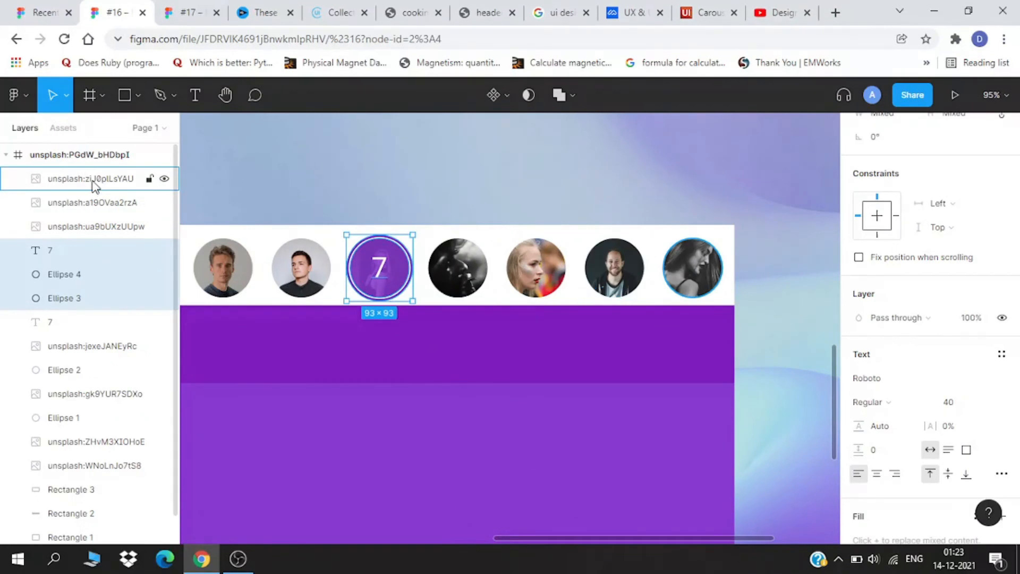
Move the duplicates to the top of the layer order, placing the copied ring directly behind the seventh portrait.
left_click_drag(75, 248, 83, 176)
left_click(78, 207)
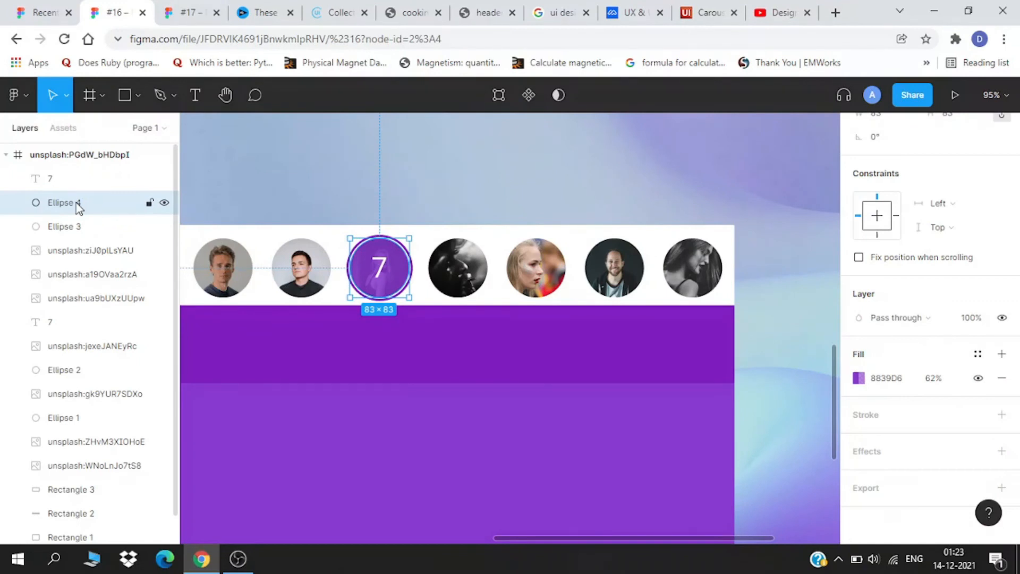
left_click_drag(77, 205, 76, 241)
left_click_drag(71, 204, 75, 259)
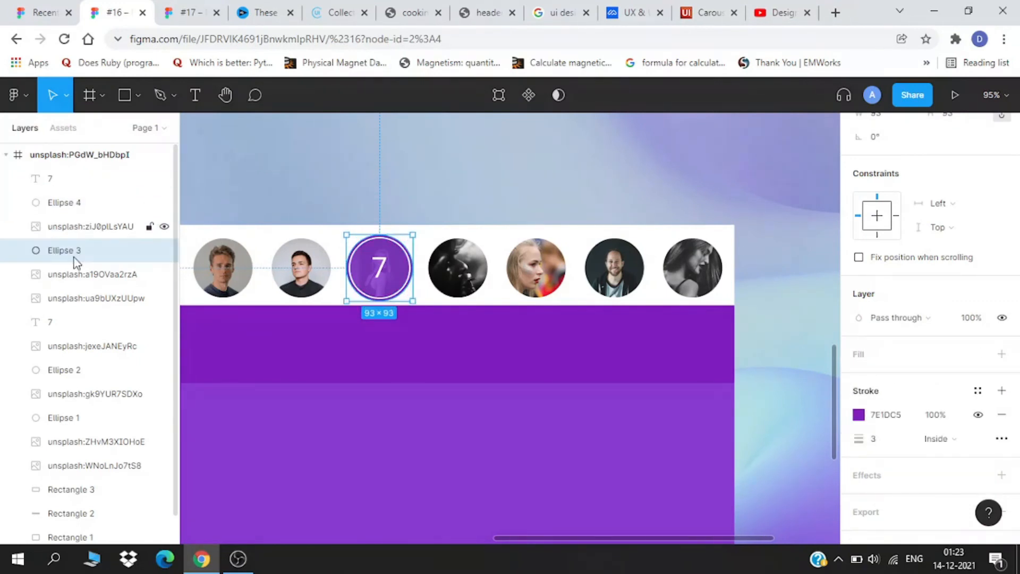
Move the copied ring, tint circle and "7" text together onto the seventh portrait.
left_click(64, 180, "shift")
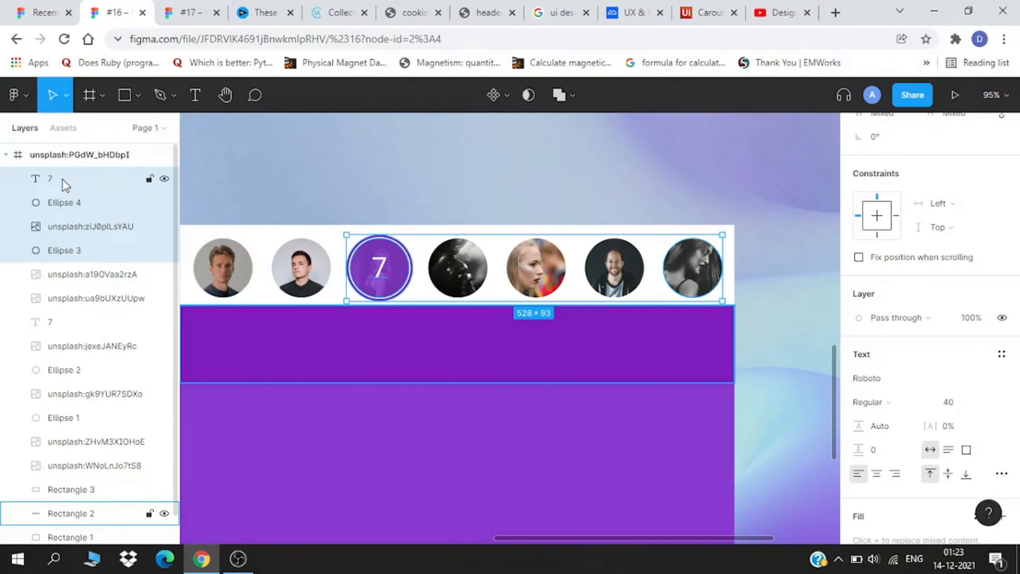
left_click(52, 228, "ctrl")
left_click_drag(380, 273, 692, 274)
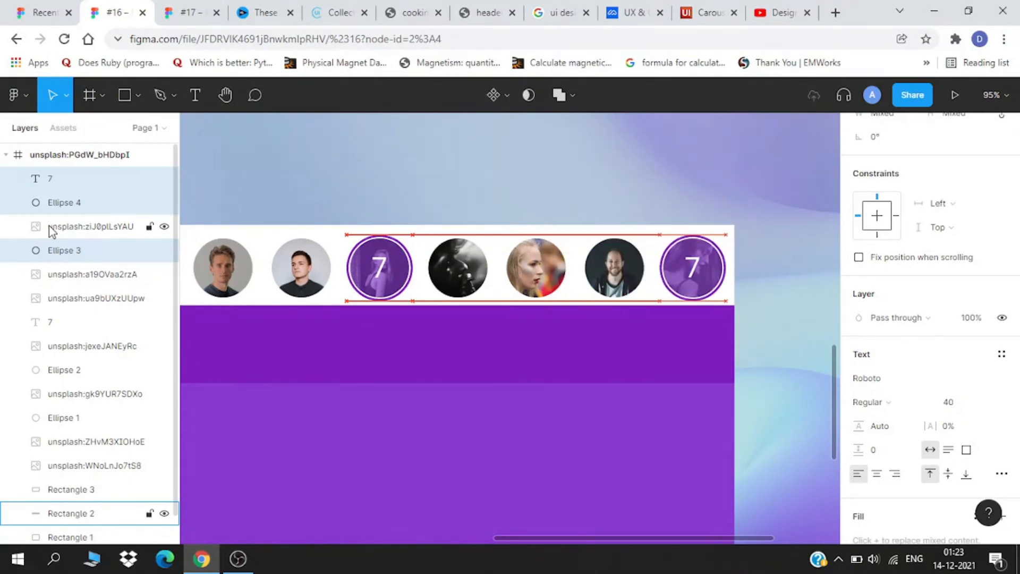
Change the number on the seventh portrait to 4.
left_click(690, 276)
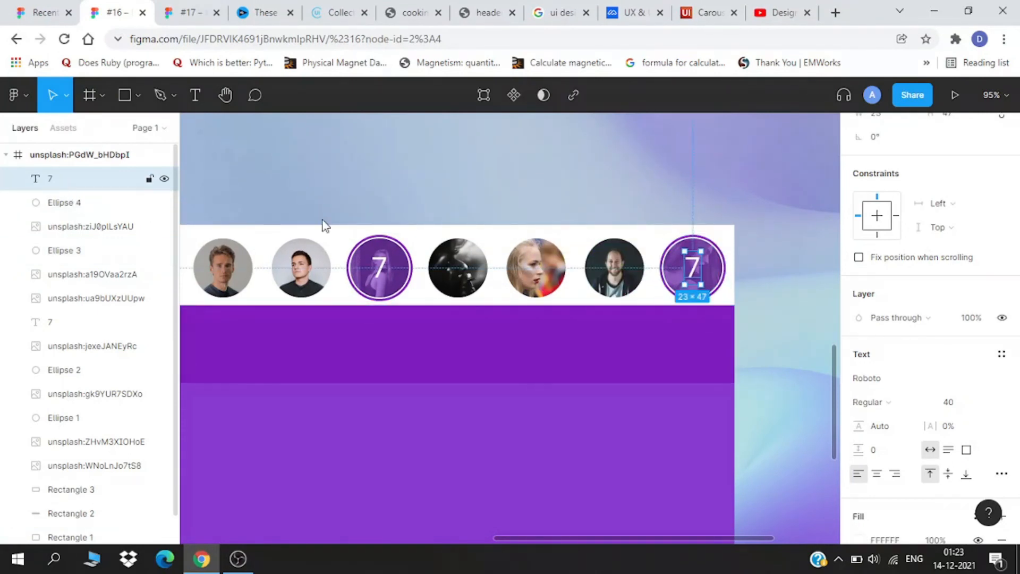
double_click(688, 278)
type("4")
scroll(510, 382, "down", 3)
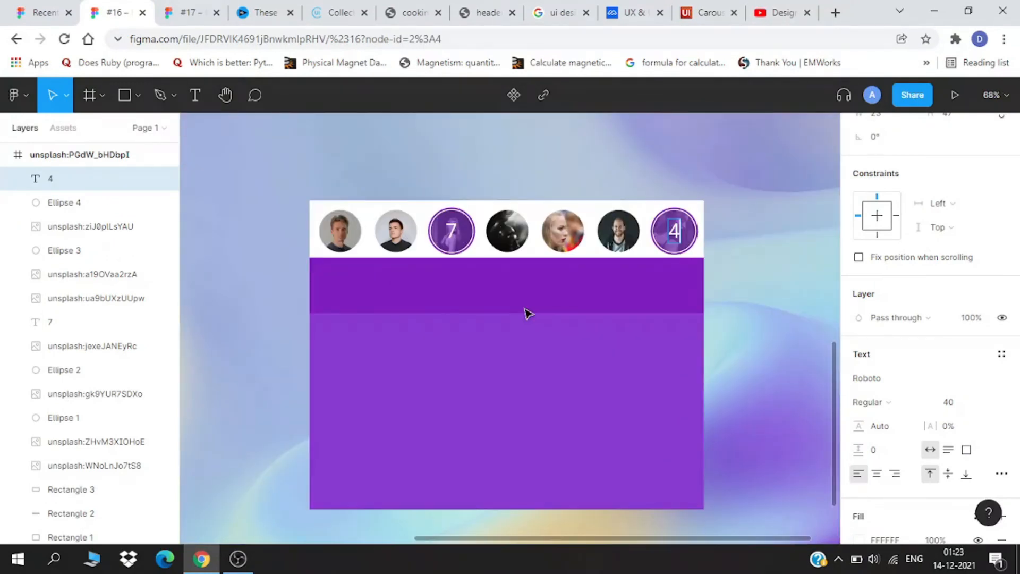
scroll(528, 313, "down", 3)
key("Escape")
scroll(547, 196, "up", 3)
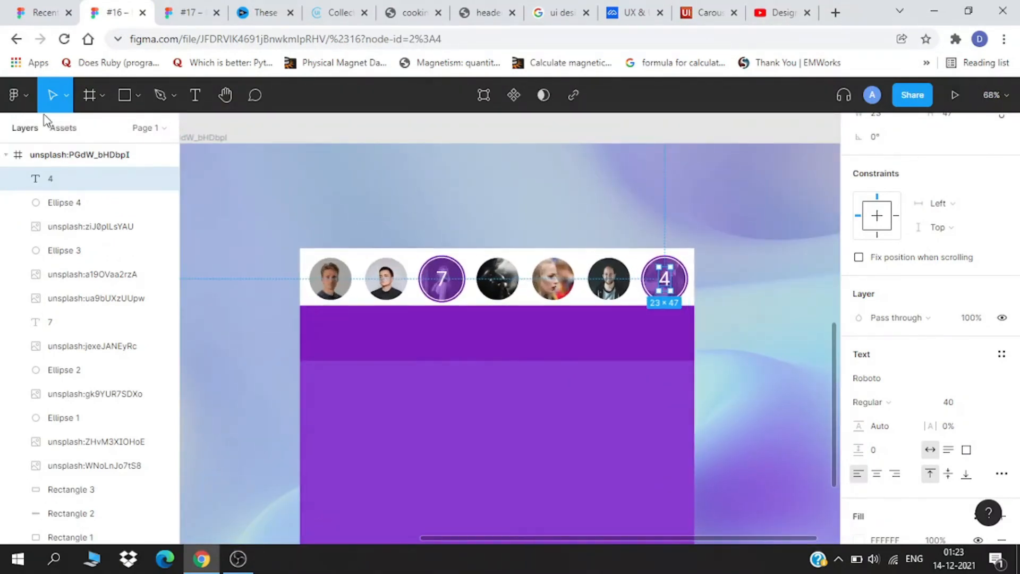
Insert the chevron-left icon from the Feather Icons plugin.
left_click(16, 94)
mouse_move(44, 335)
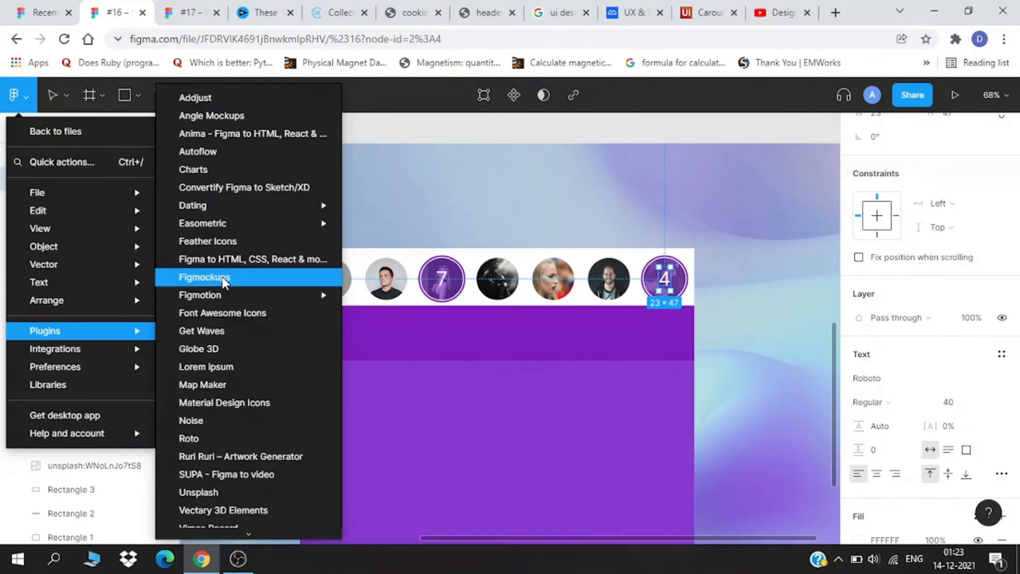
left_click(250, 240)
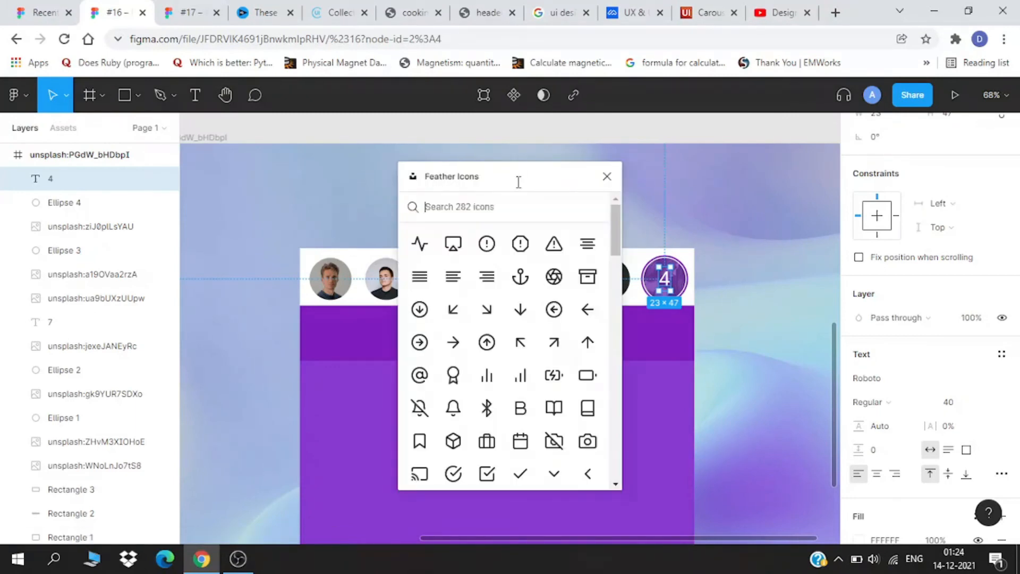
left_click(587, 472)
left_click(606, 176)
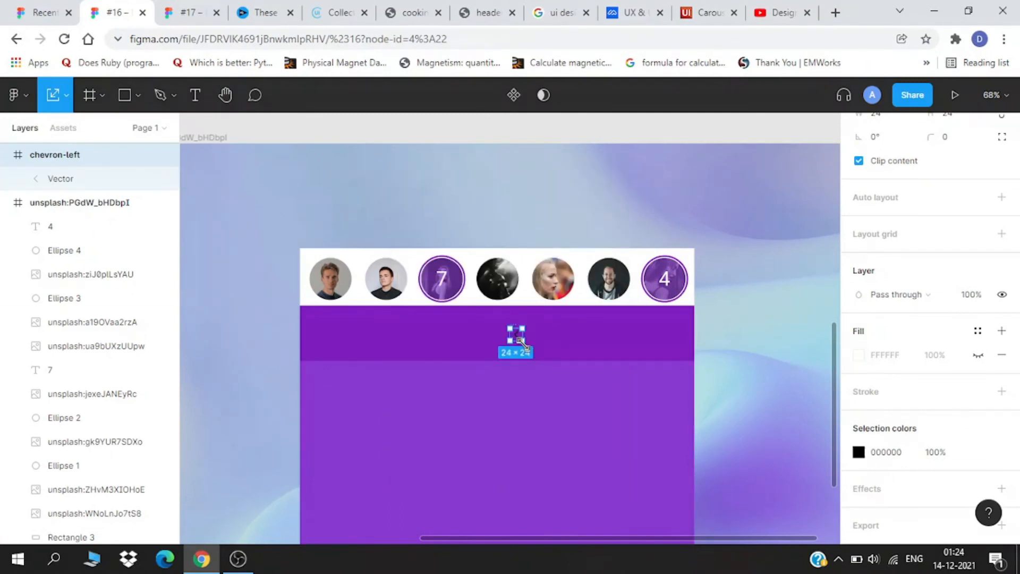
Enlarge the chevron to about 50 × 50 and move it just left of the white header.
left_click_drag(522, 341, 524, 344)
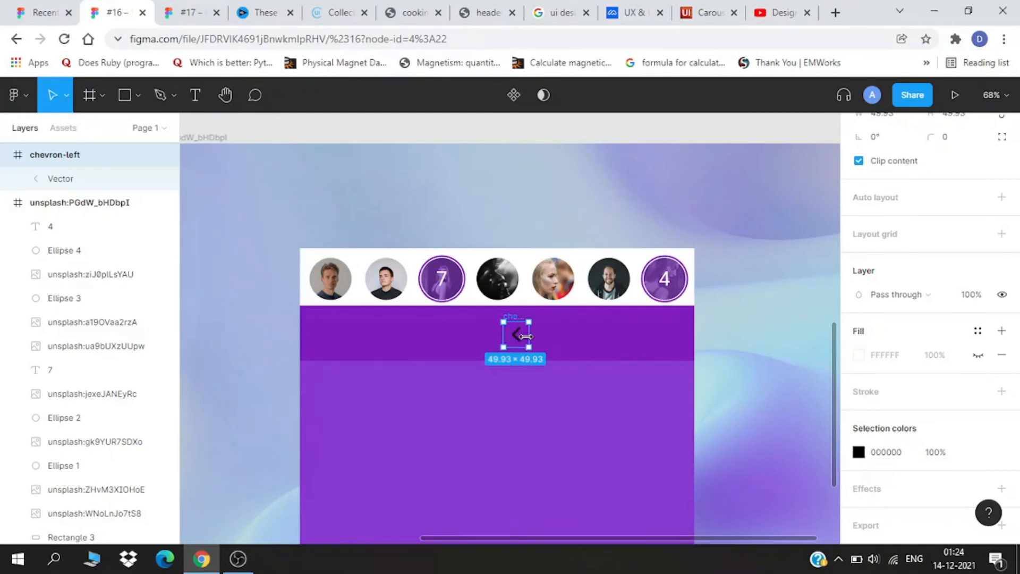
left_click_drag(517, 337, 284, 283)
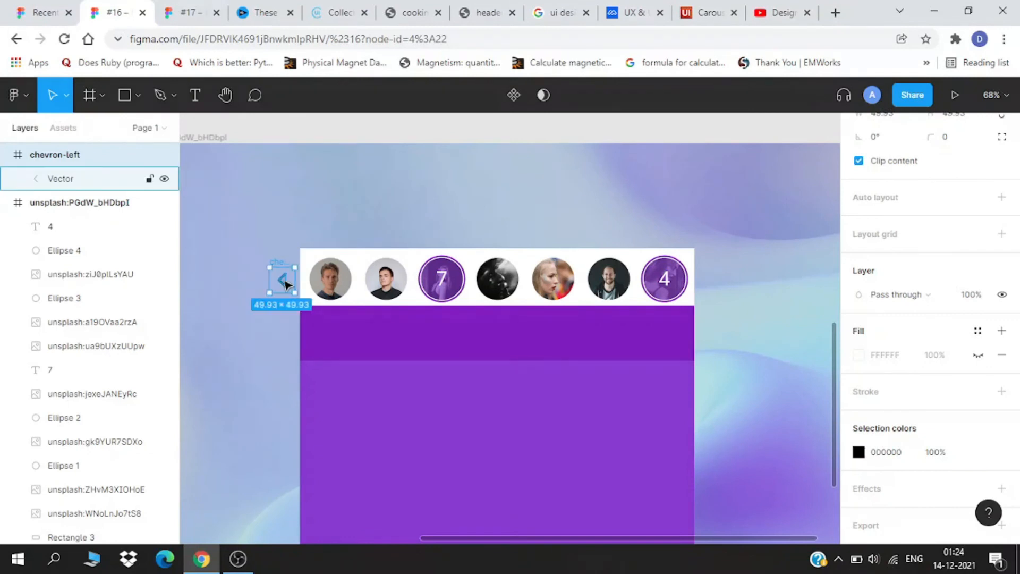
Nest the chevron in the main frame above the "4" text layer and nudge it vertically level with the portraits.
left_click_drag(51, 167, 75, 222)
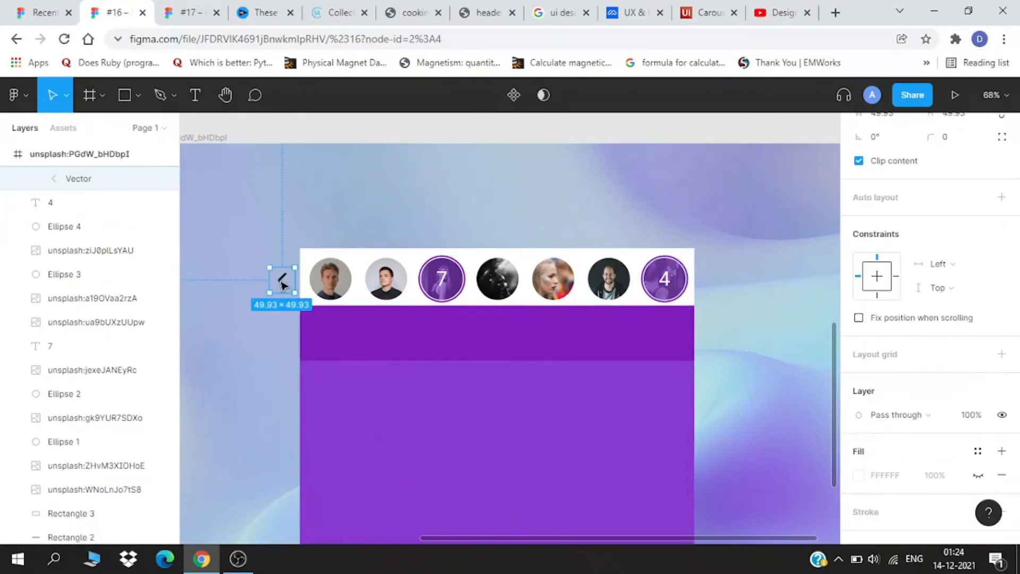
key("Up")
key("Down")
key("Up")
key("Up")
key("Up")
key("Up")
key("Down")
key("Down")
key("Down")
key("Down")
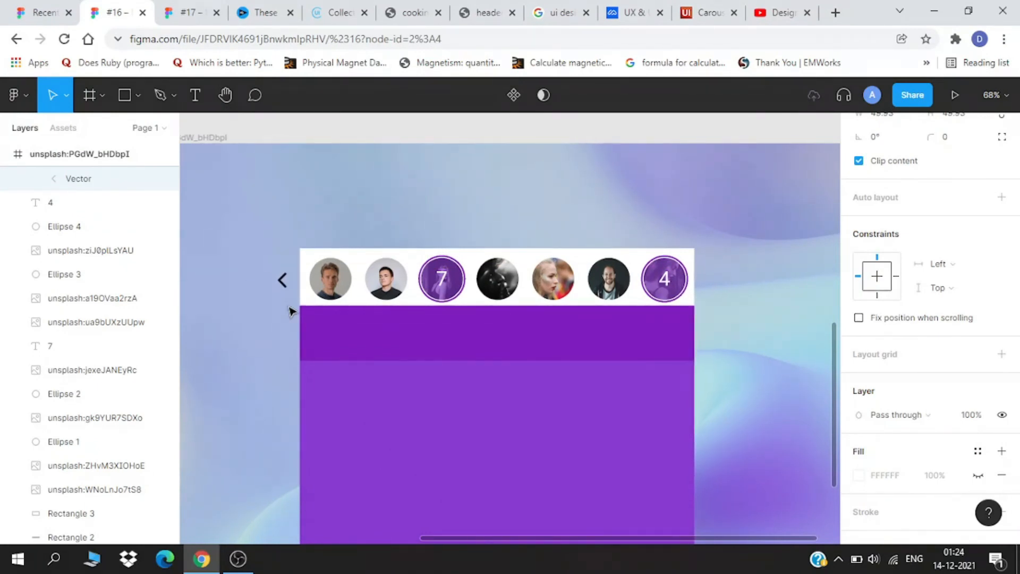
Duplicate the chevron, rotated 180° and placed just right of the white header, level with the original.
key("ctrl+v")
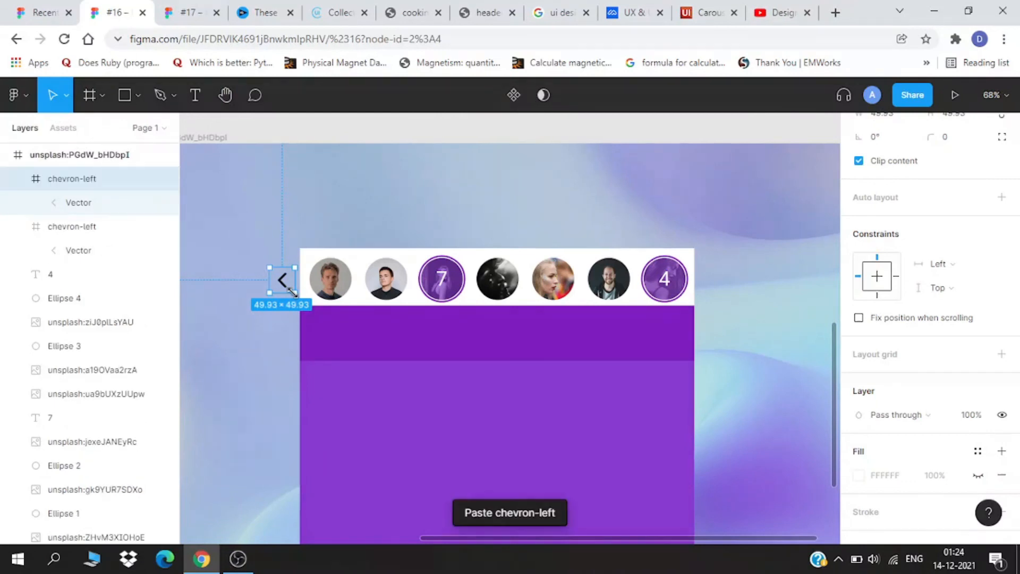
left_click_drag(289, 285, 679, 310)
key("shift+Right")
key("shift+Right")
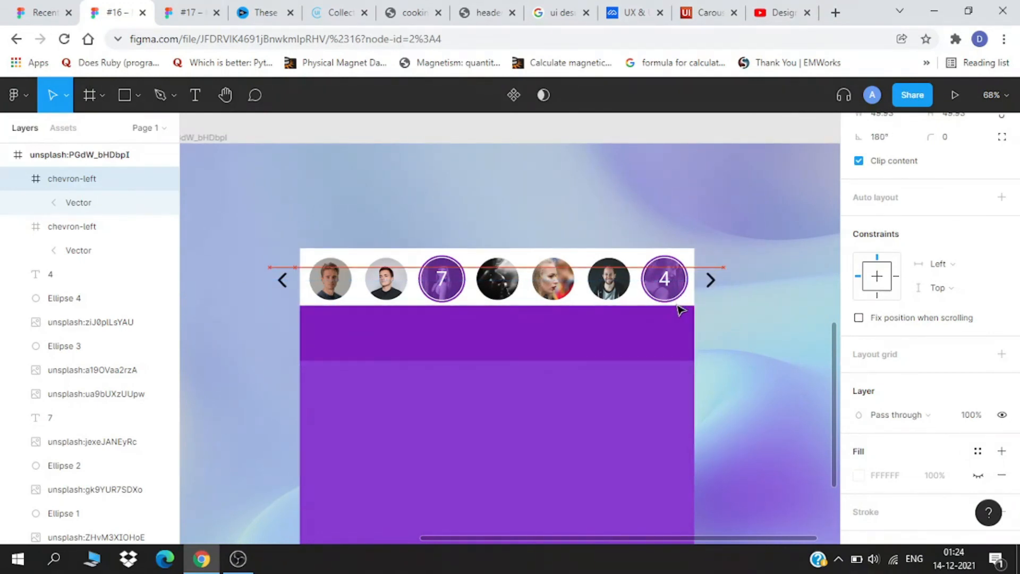
key("shift+Left")
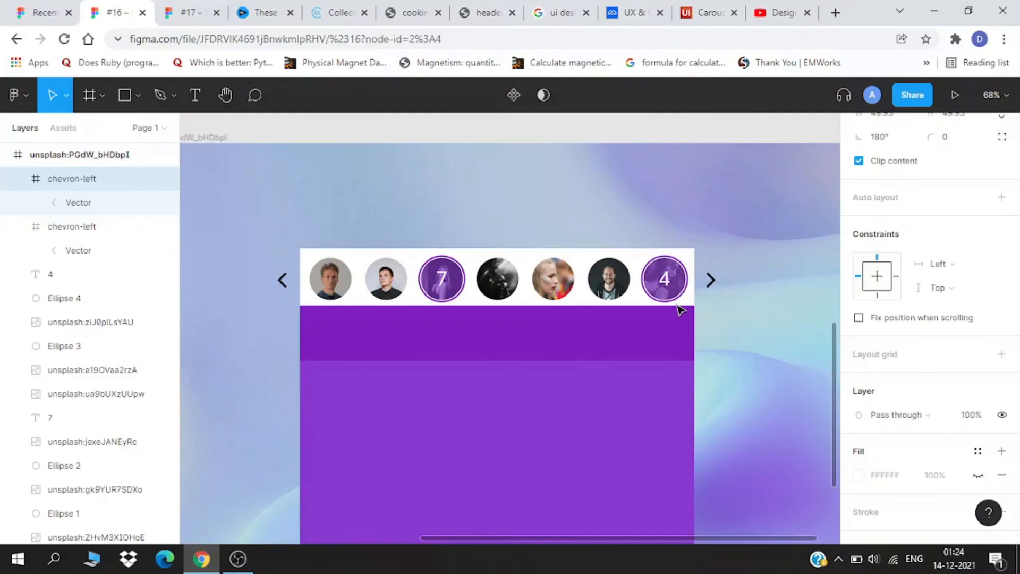
Recolor both chevrons white, FFFFFF.
scroll(680, 311, "down", 5)
scroll(410, 324, "up", 3)
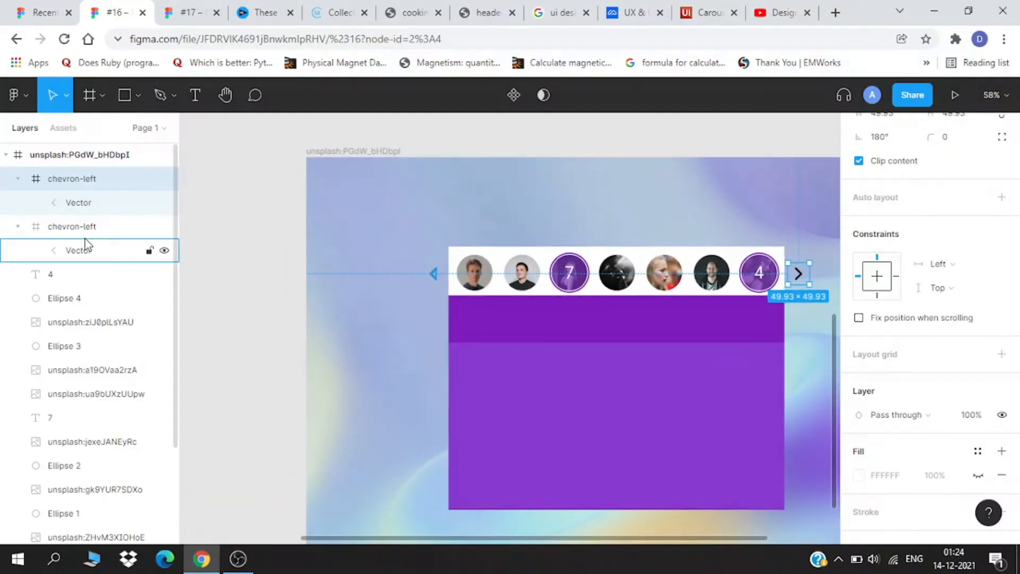
left_click(75, 226, "shift")
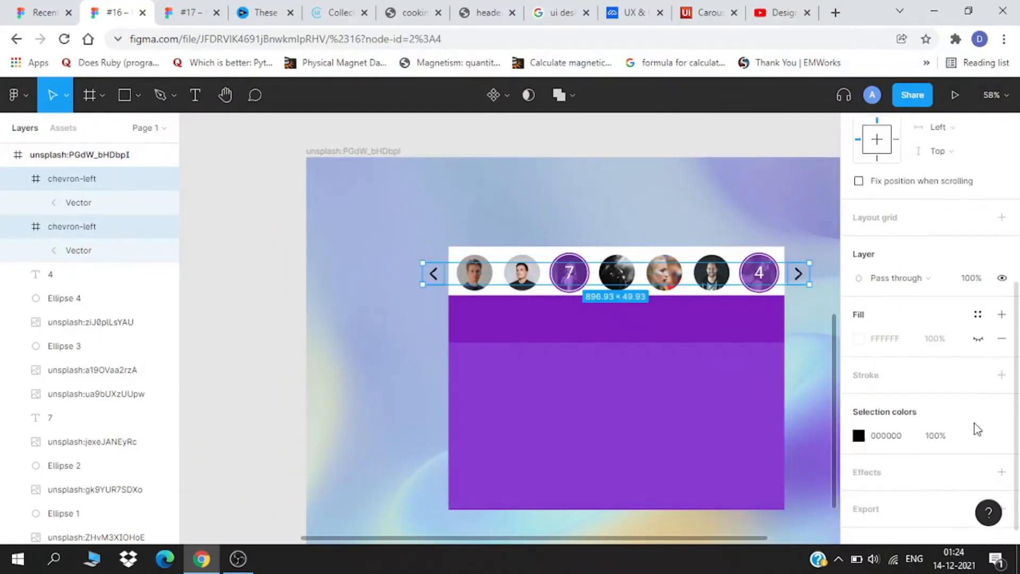
left_click(858, 435)
left_click_drag(789, 318, 607, 97)
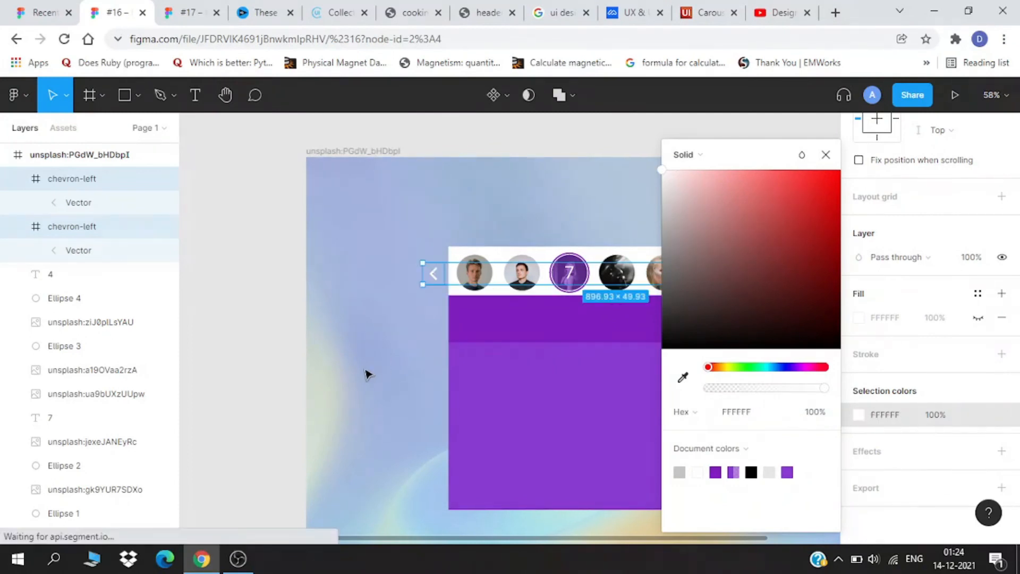
left_click(367, 375)
Draw a thin bar about 73 × 6 along the white header's top edge, centered above the third portrait.
scroll(366, 372, "down", 1)
scroll(690, 330, "up", 4)
scroll(694, 330, "down", 2)
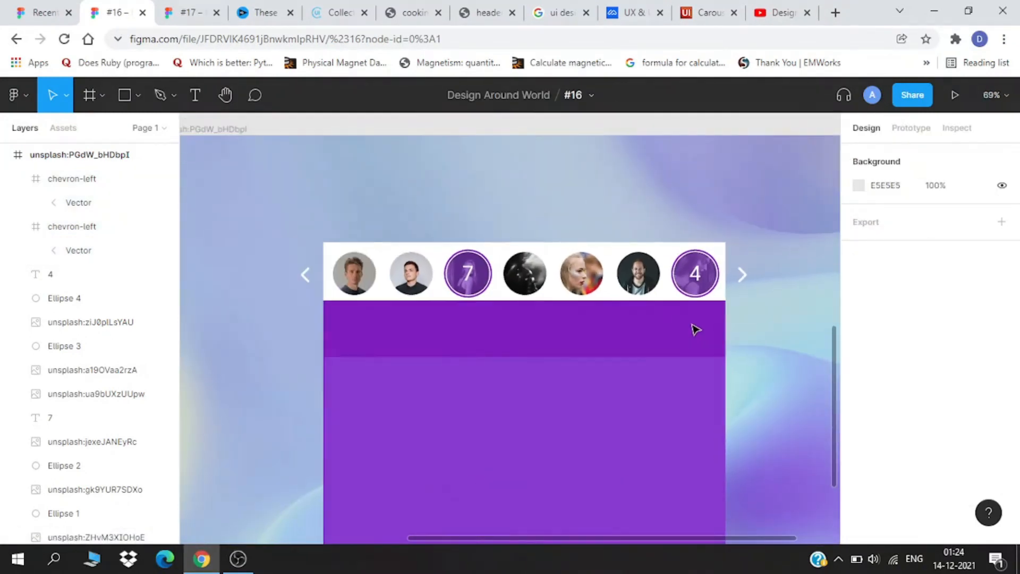
scroll(569, 360, "up", 2)
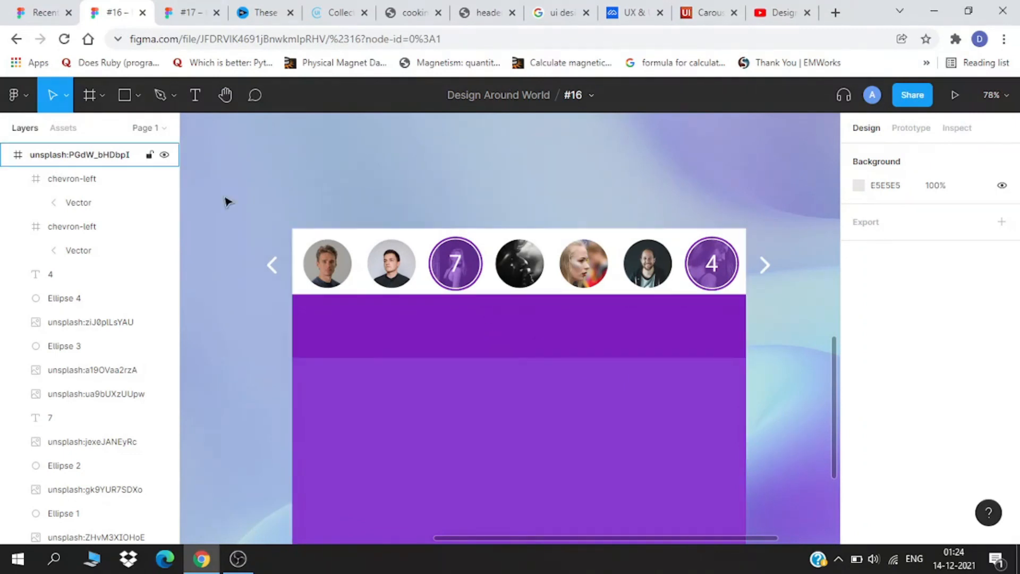
key("r")
scroll(451, 240, "up", 5)
mouse_move(423, 222)
left_mouse_down()
mouse_move(499, 236)
mouse_move(468, 223)
left_mouse_up()
scroll(472, 232, "up", 5)
scroll(499, 221, "up", 10)
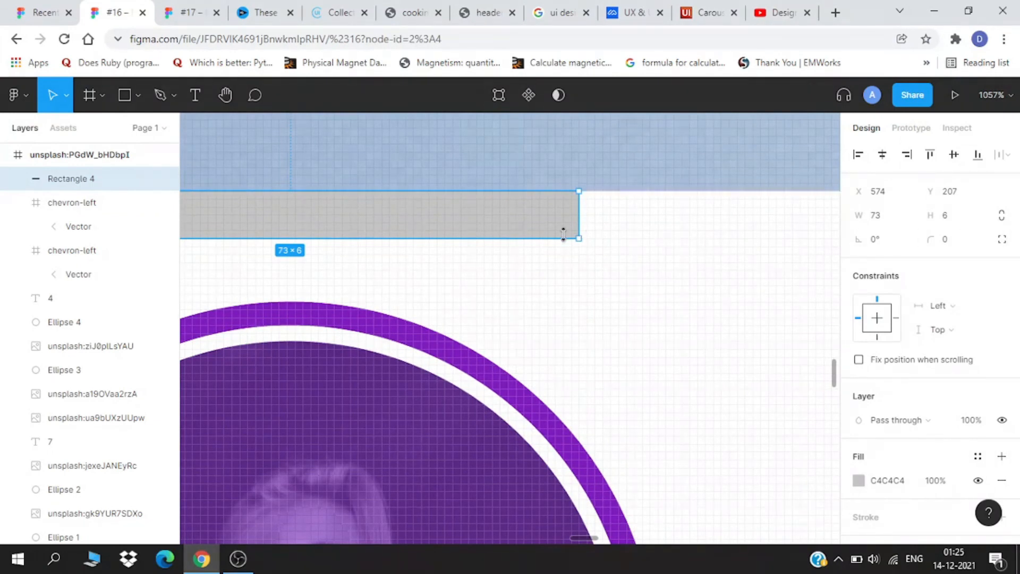
Round the bar's two bottom corners with a radius of 2.
double_click(579, 237)
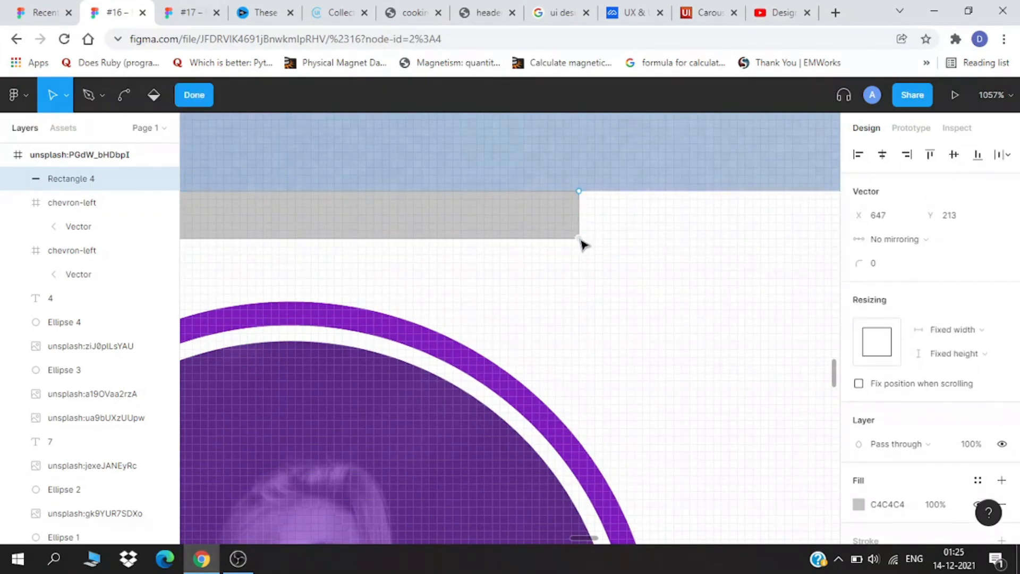
scroll(582, 244, "down", 6)
left_click(368, 260, "shift")
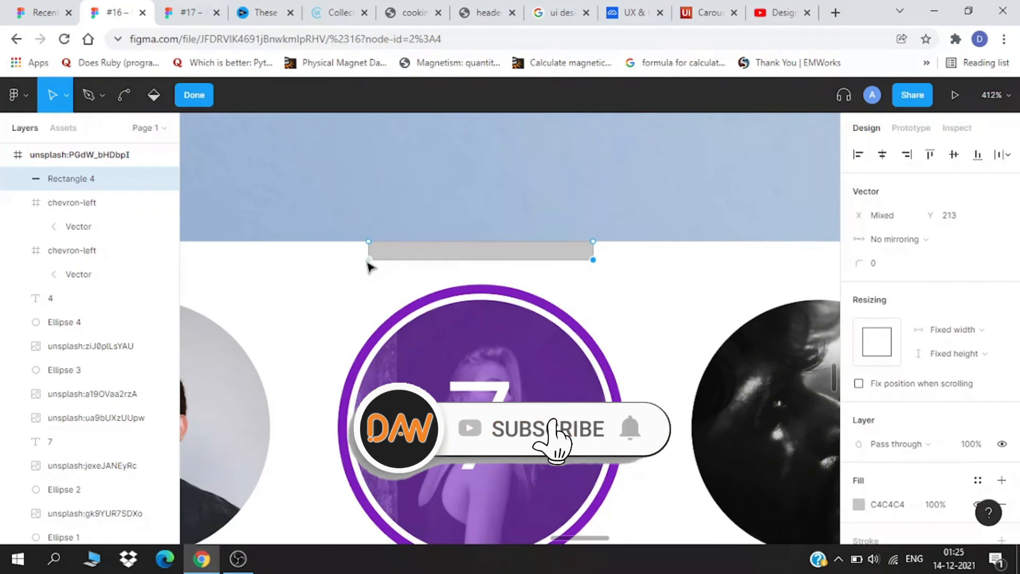
left_click(881, 265)
type("3")
key("Return")
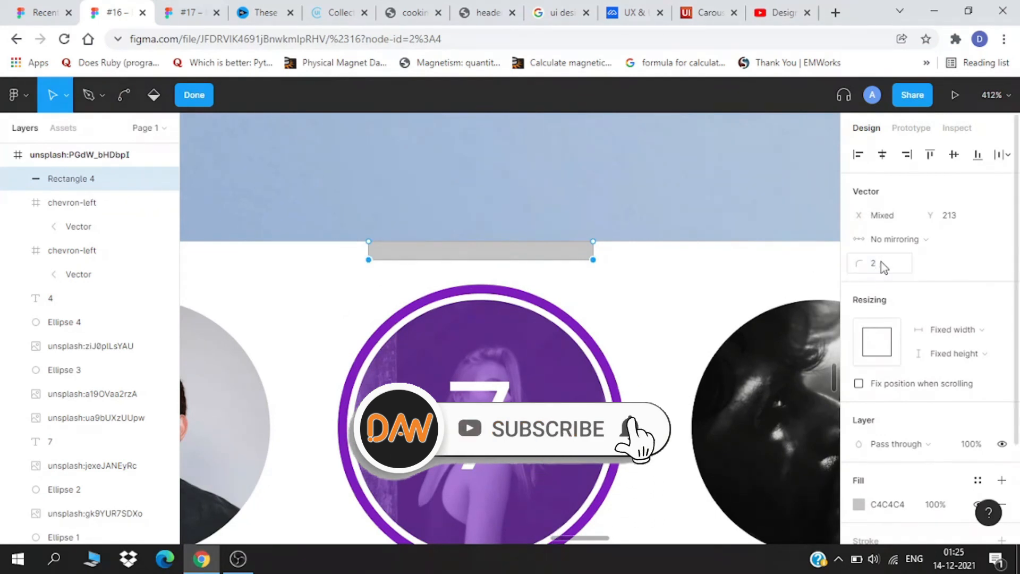
key("Return")
left_click(518, 308)
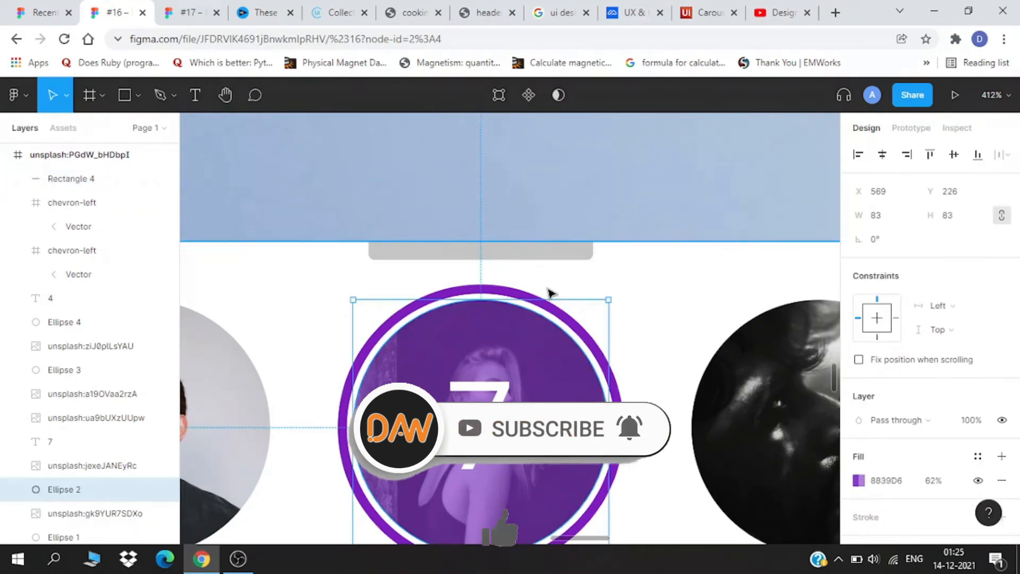
Fill the bar with solid purple 7E1DC5 sampled from the third portrait's ring.
scroll(537, 278, "up", 3, "ctrl")
left_click(537, 254)
scroll(834, 321, "down", 3, "ctrl")
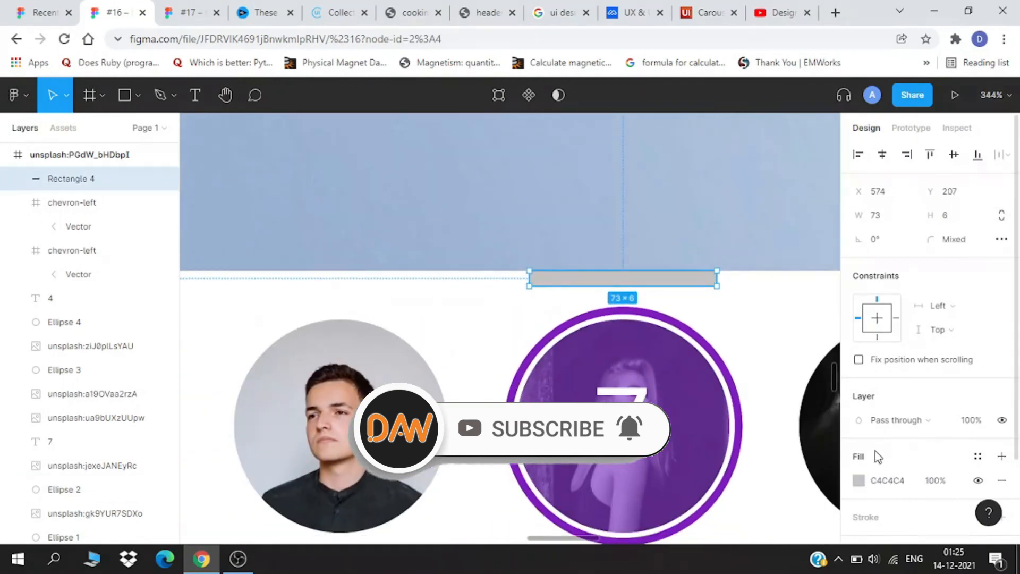
left_click(859, 482)
left_click(687, 153)
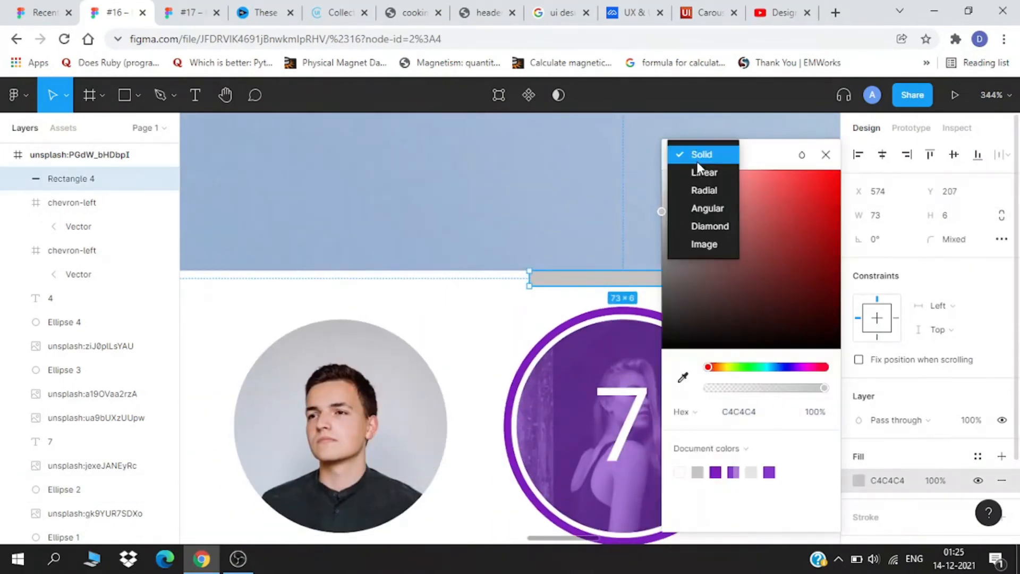
left_click(698, 170)
left_click(688, 99)
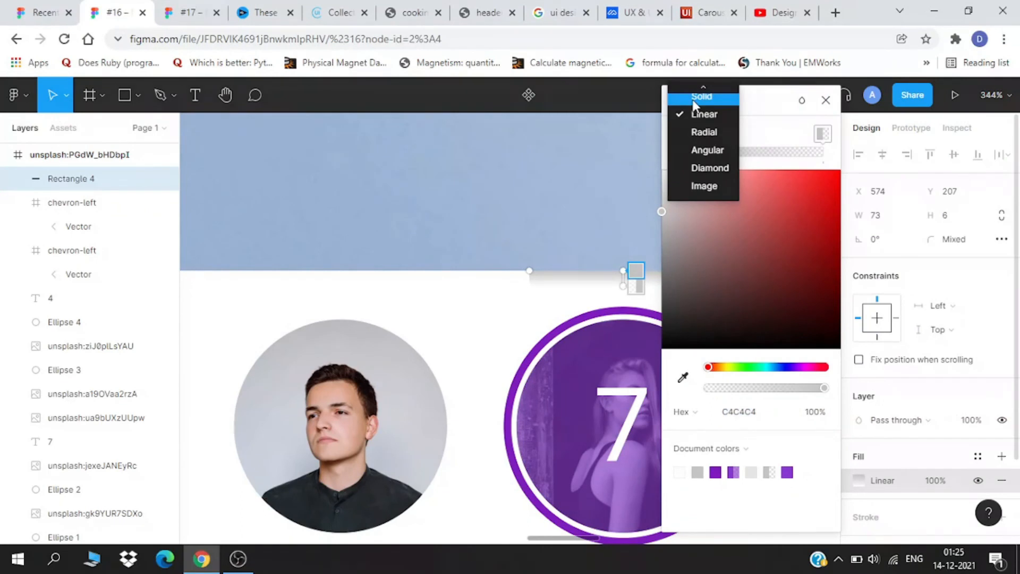
left_click(685, 91)
left_click(682, 323)
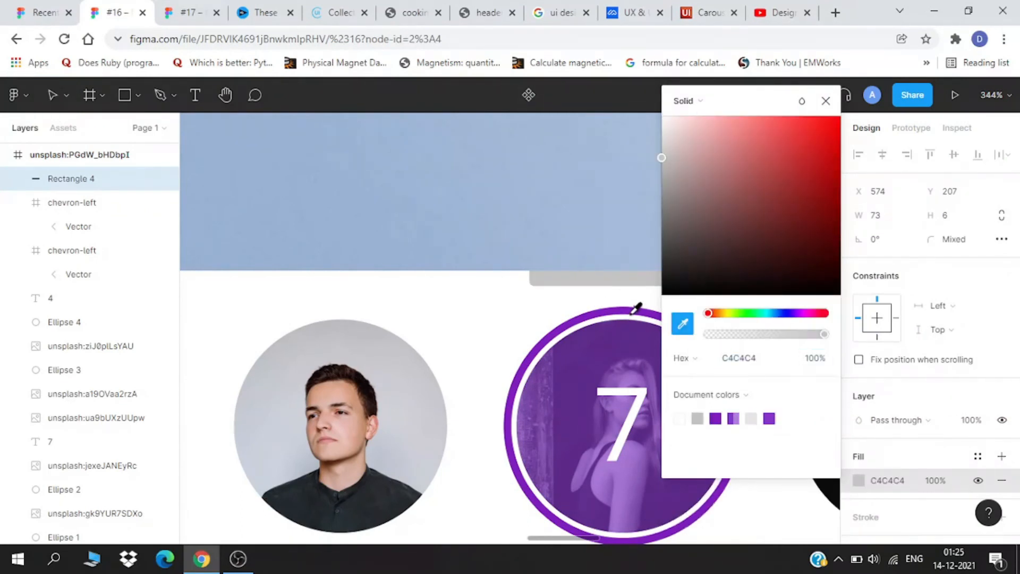
left_click(633, 312)
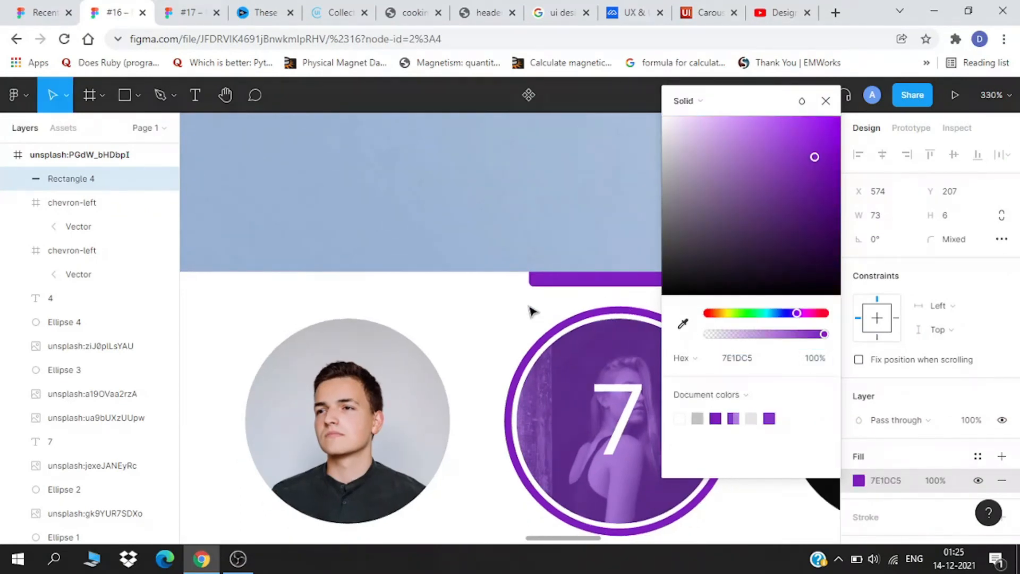
Duplicate the purple bar in place and remove the redundant second fill from the lower bar.
scroll(531, 308, "right", 3)
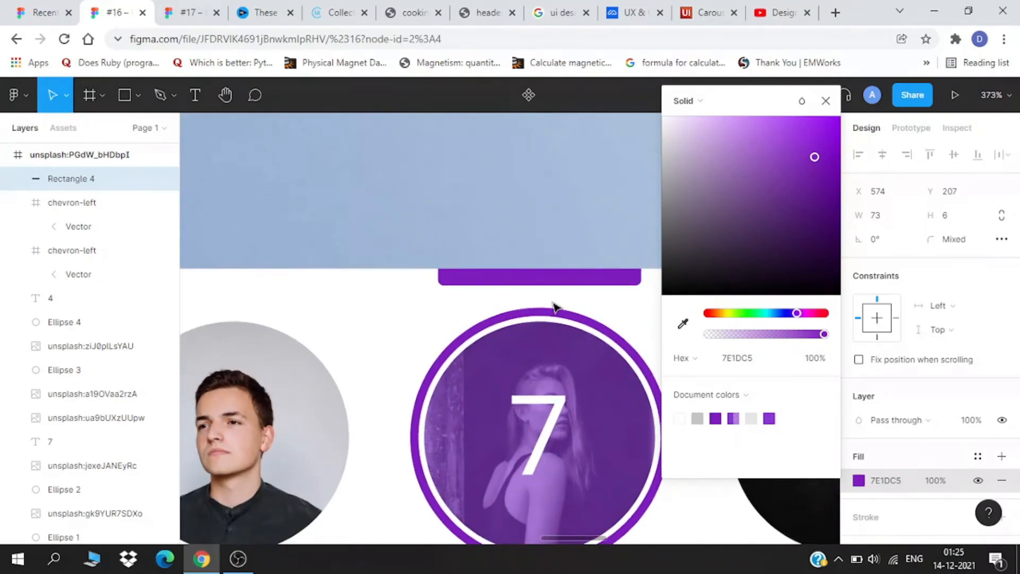
left_click(483, 290)
left_click(527, 210)
left_click(512, 279)
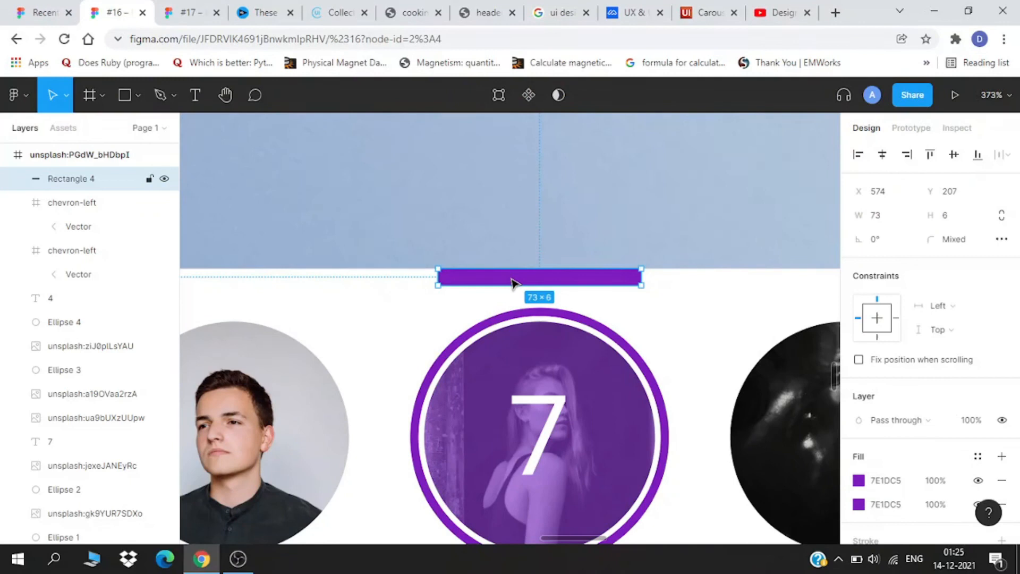
key("ctrl+v")
left_click(99, 202)
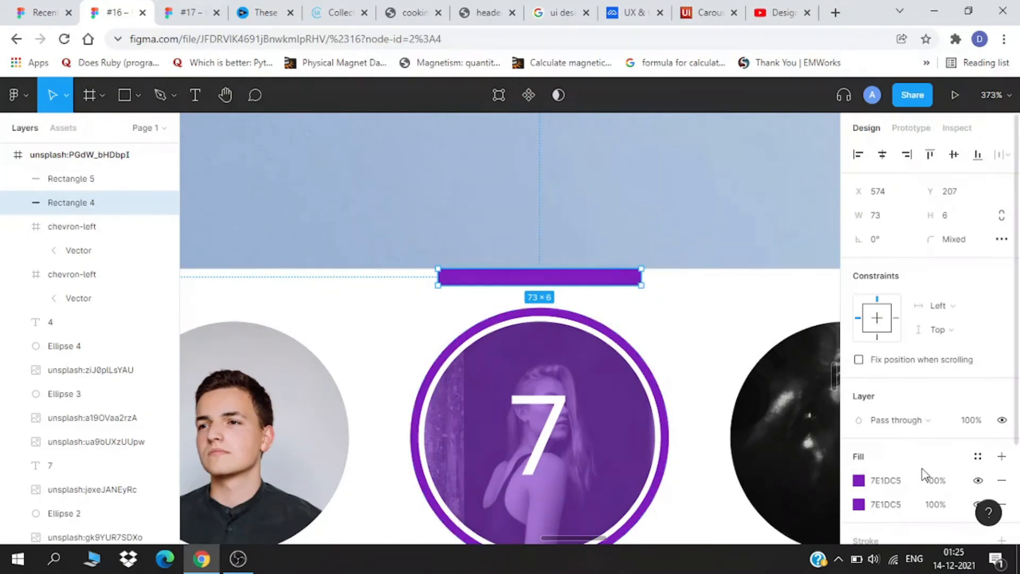
scroll(951, 425, "down", 3)
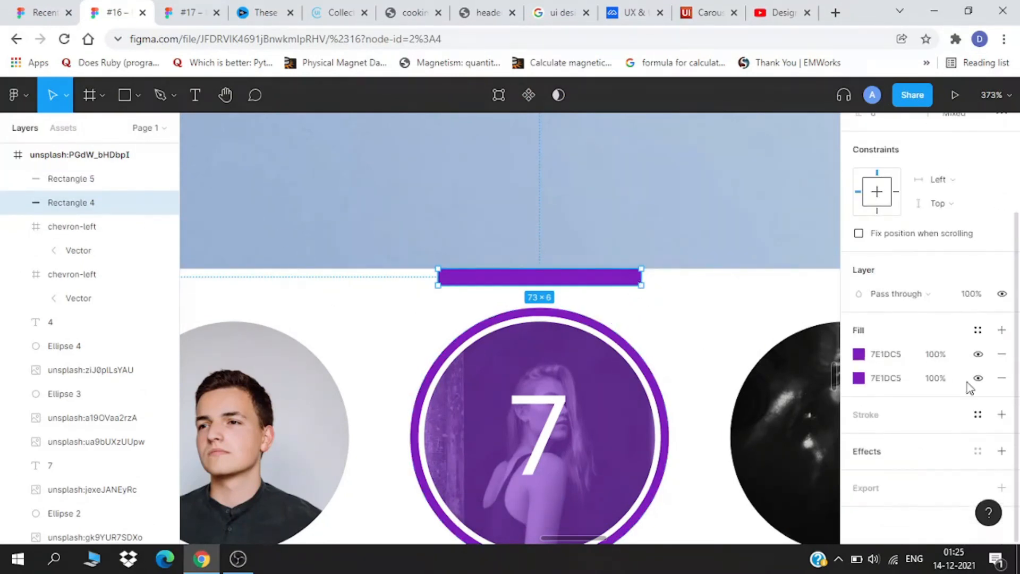
left_click(996, 363)
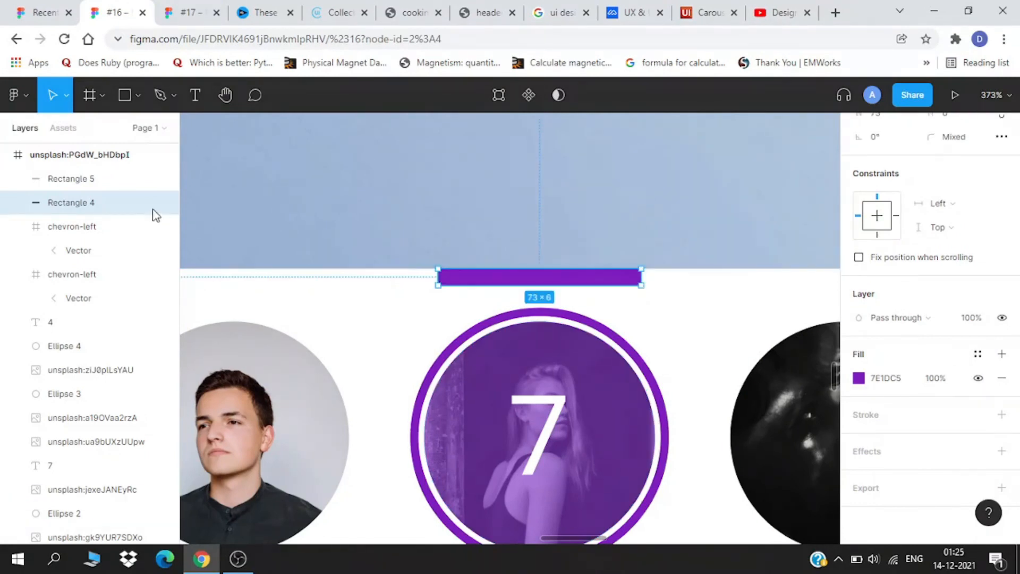
Give the lower bar a Layer blur of 12 as a purple glow.
left_click(900, 462)
left_click(905, 451)
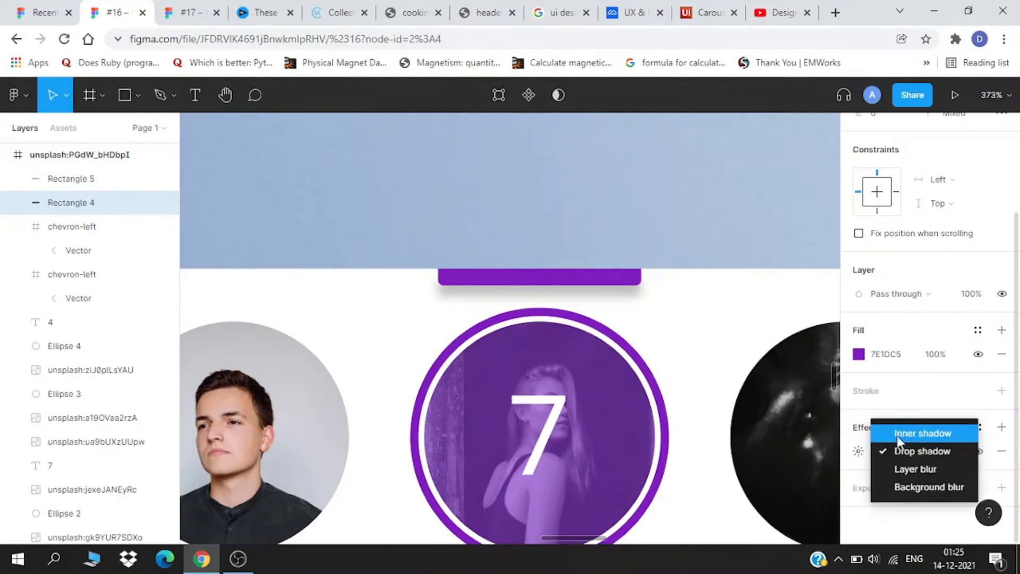
left_click(909, 469)
left_click(859, 451)
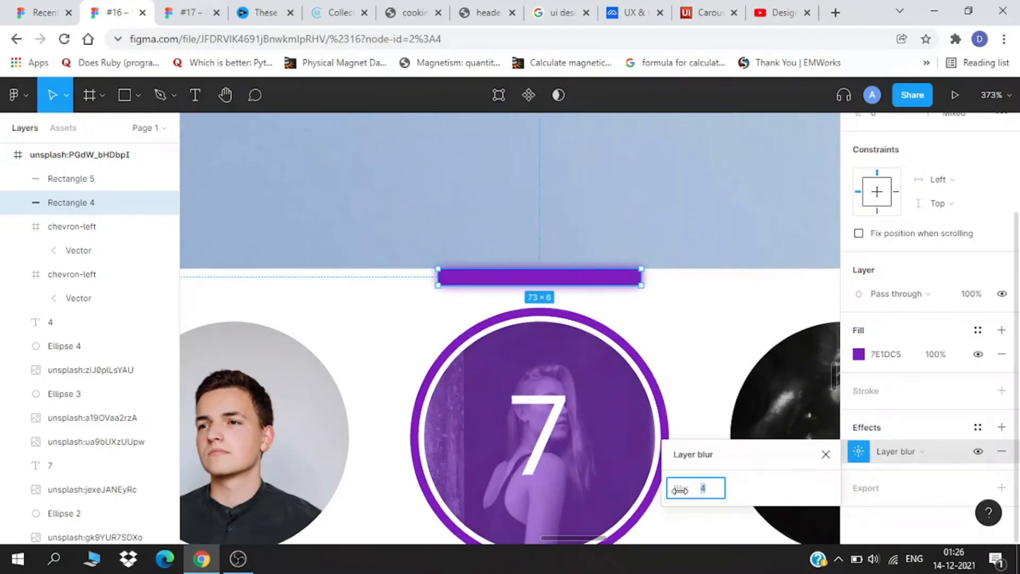
left_click_drag(681, 487, 804, 497)
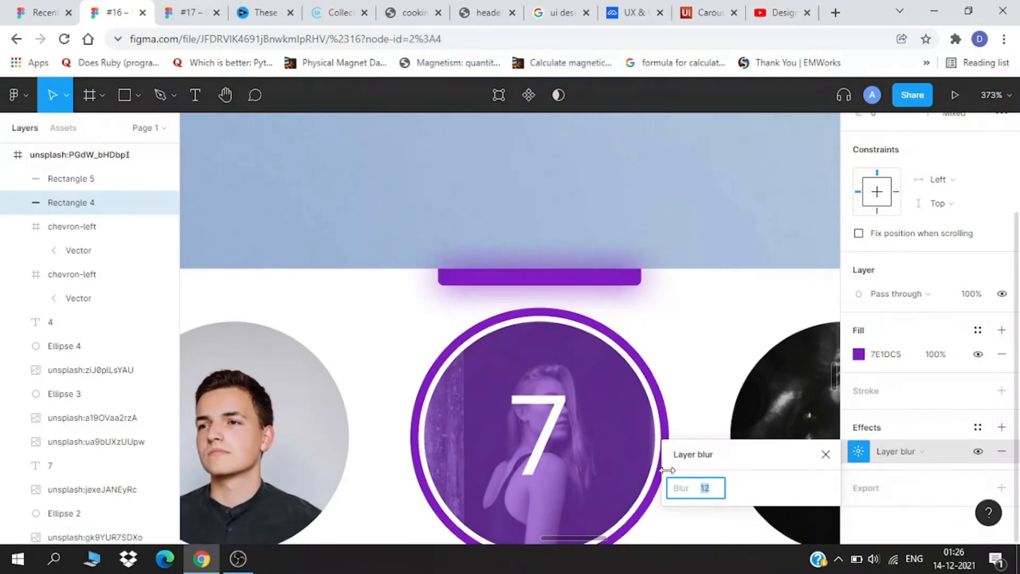
Group the sharp bar and its blurred copy.
left_click(80, 179)
left_click(96, 207, "shift")
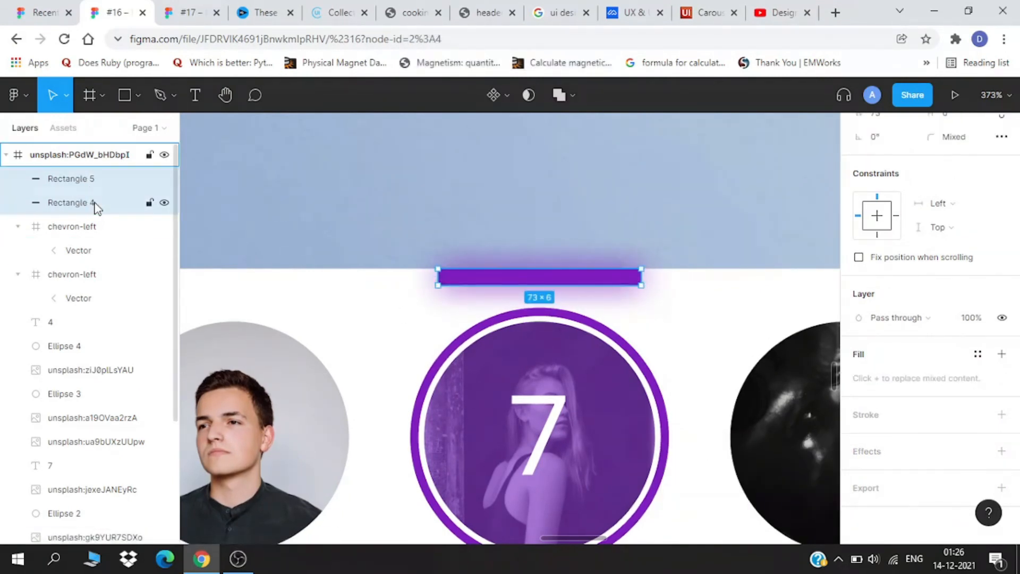
key("ctrl+g")
left_click(426, 221)
scroll(425, 221, "down", 3)
scroll(580, 234, "down", 3)
left_click_drag(561, 215, 476, 177)
scroll(417, 219, "up", 3)
scroll(477, 184, "down", 5)
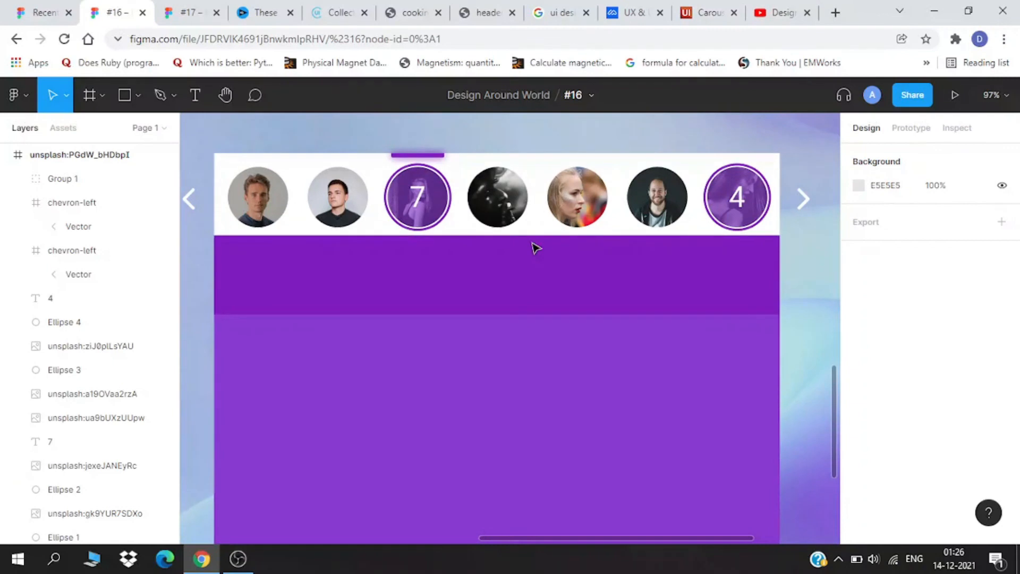
Add a person's name as size 40 Roboto text in the dark purple band and centre it horizontally.
scroll(489, 296, "up", 2)
scroll(448, 271, "up", 1)
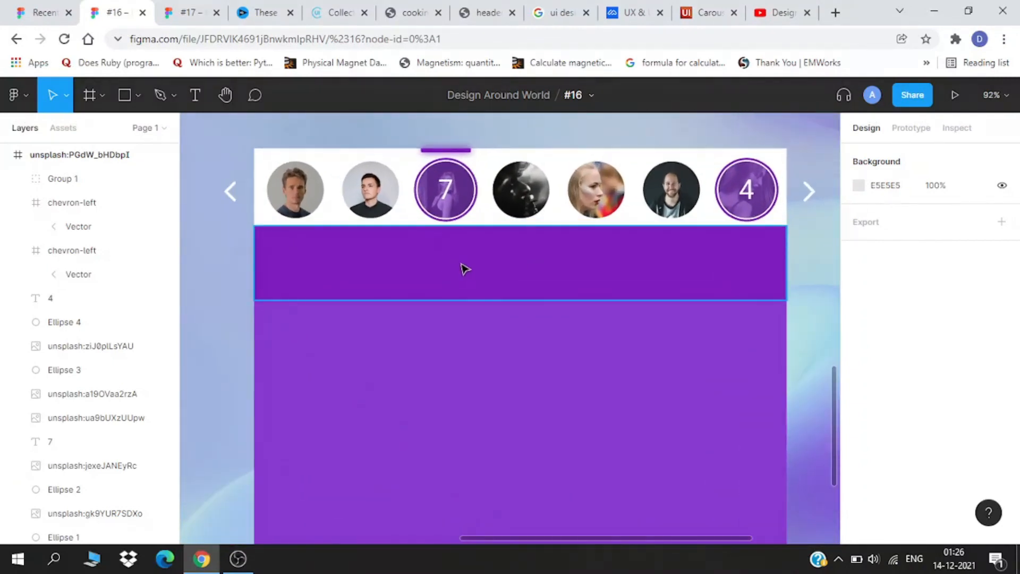
key("t")
left_click(484, 263)
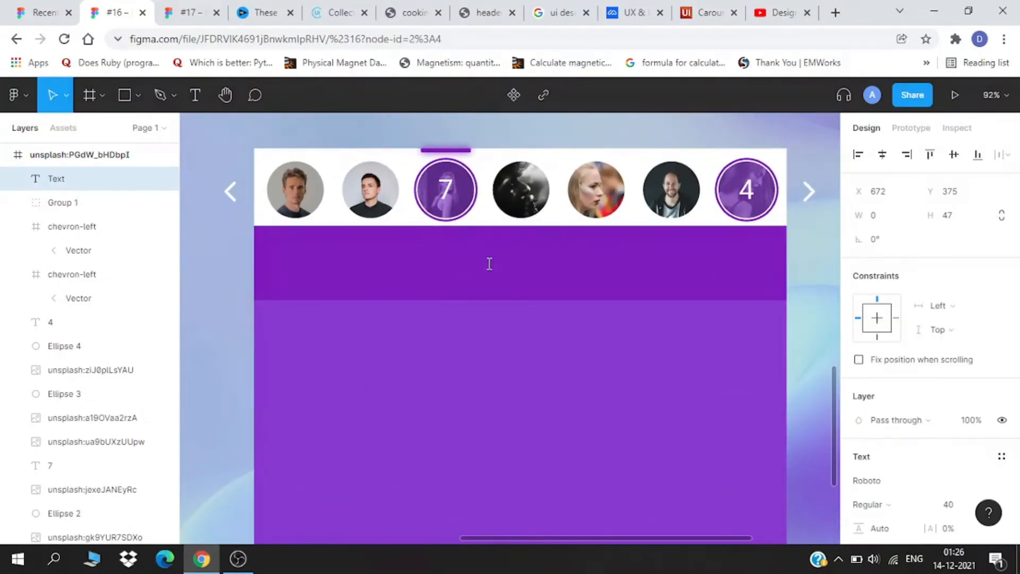
type("Jane Austin")
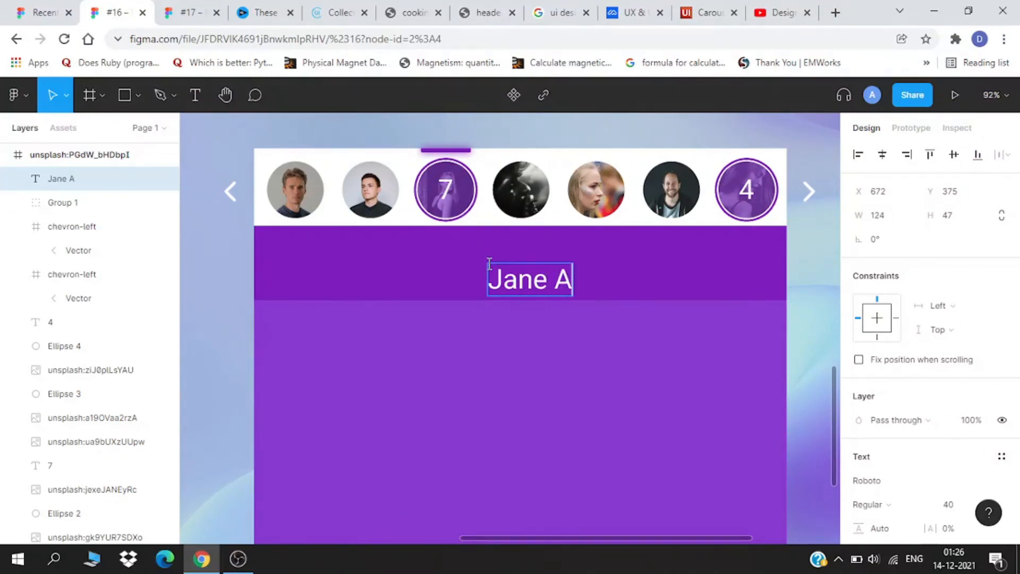
left_click(882, 154)
left_click(585, 325)
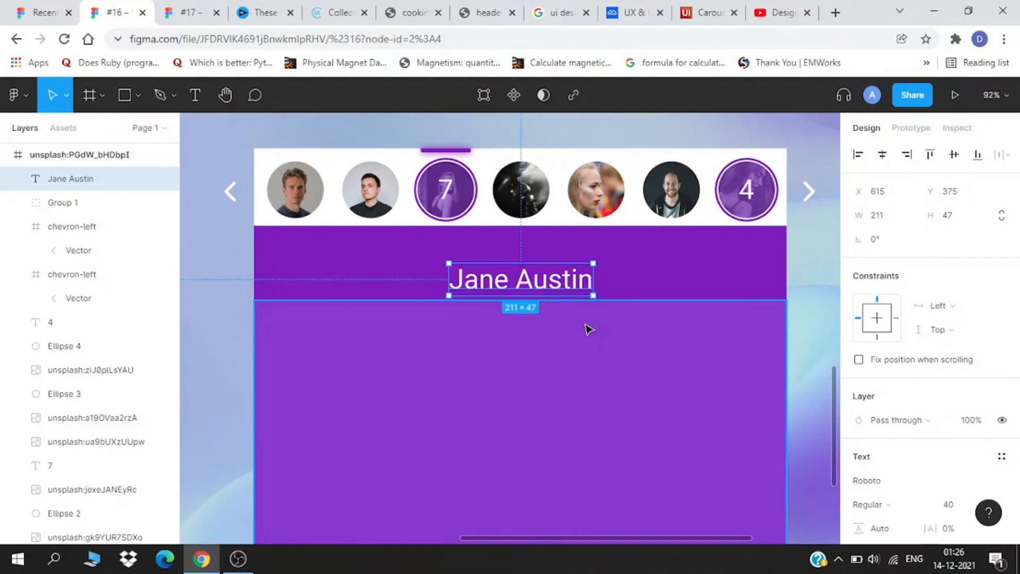
Raise the name text within the band to Y 345.
key("shift+Up")
key("shift+Up")
key("shift+Up")
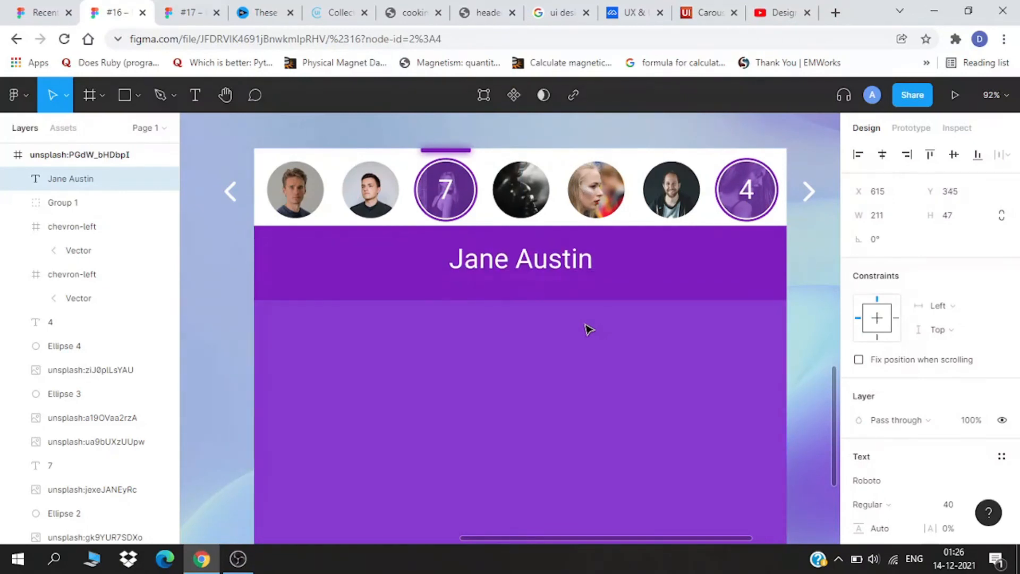
Draw an 11 × 11 circle just below the name text and fill it with solid green 13F000.
scroll(563, 308, "up", 3)
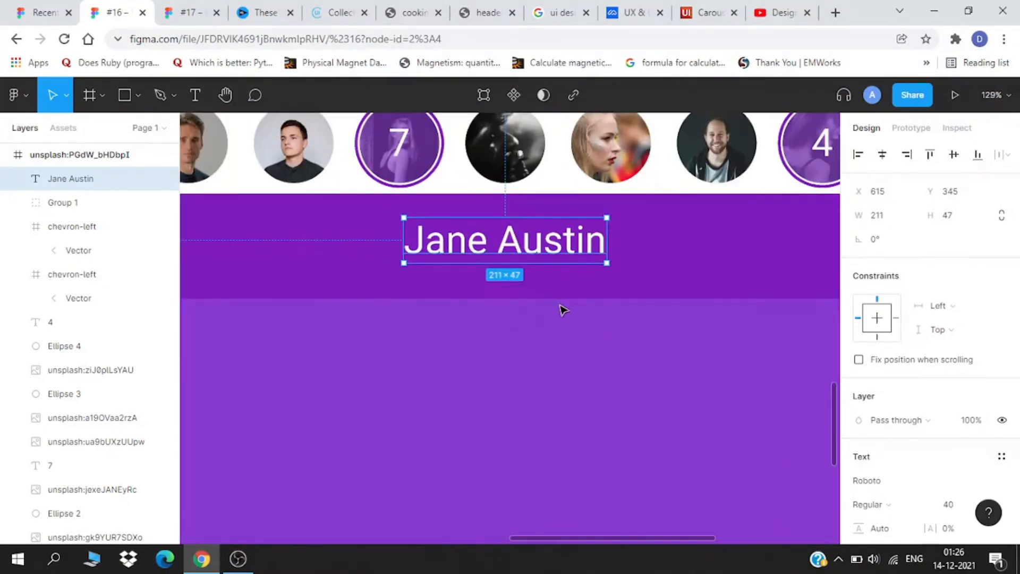
key("o")
left_click_drag(445, 272, 455, 283)
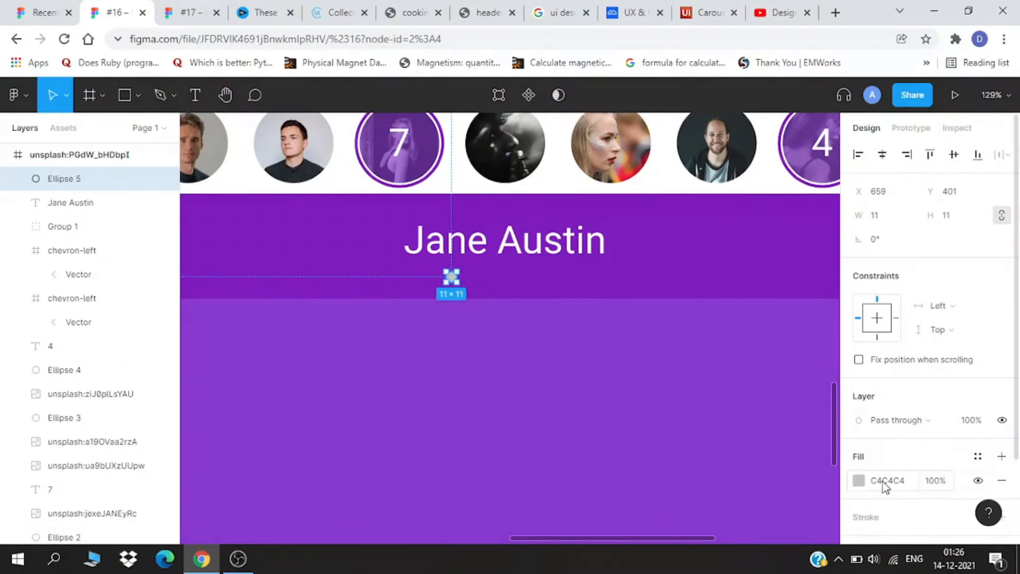
left_click(859, 480)
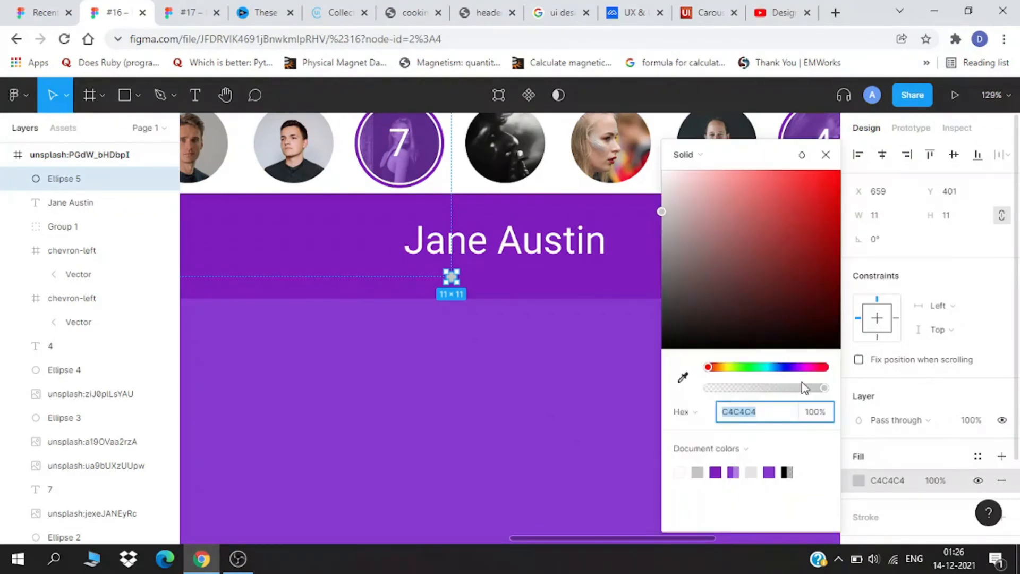
left_click(745, 367)
left_click_drag(752, 317, 880, 182)
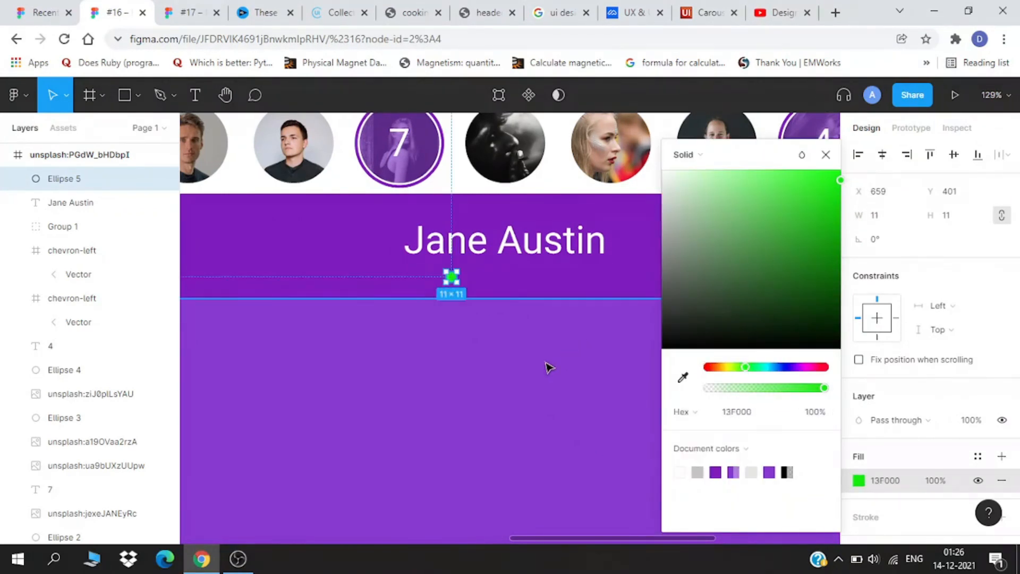
left_click(549, 366)
Duplicate the name text and place the copy beside the green dot at X 672, Y 381.
left_click(509, 249)
key("ctrl+v")
key("shift+Down")
key("shift+Down")
key("shift+Down")
key("Down")
key("Down")
key("Down")
key("Down")
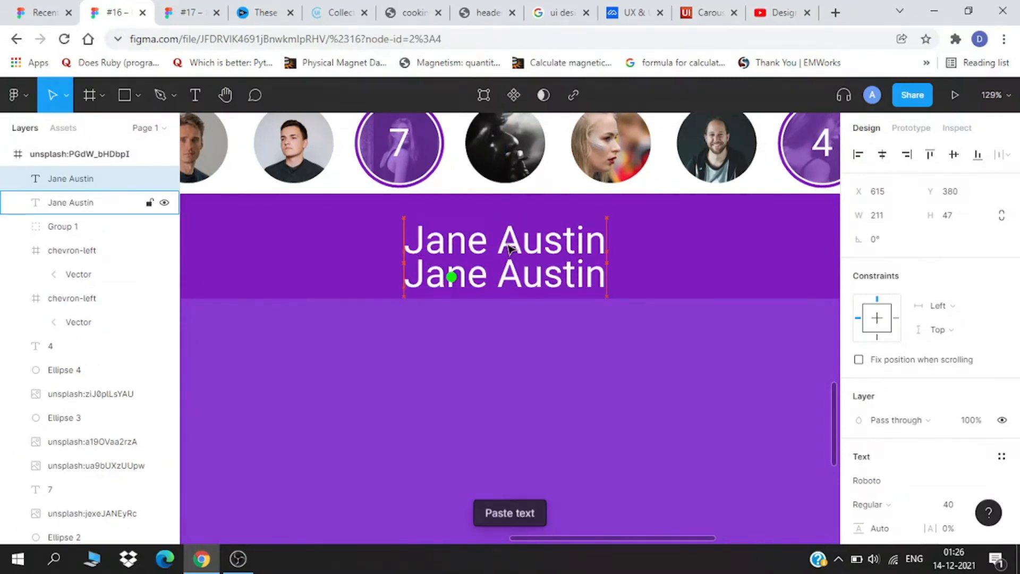
key("Right")
key("Right")
key("Right")
key("Right")
key("Right")
key("Right")
key("Right")
key("shift+Right")
key("shift+Right")
key("shift+Right")
key("shift+Right")
key("shift+Right")
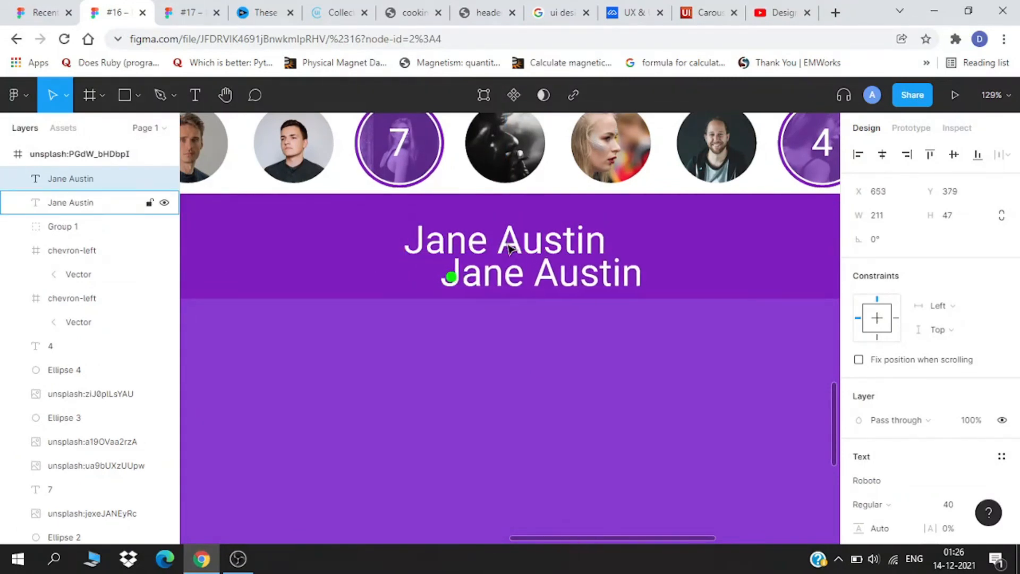
key("Down")
key("Down")
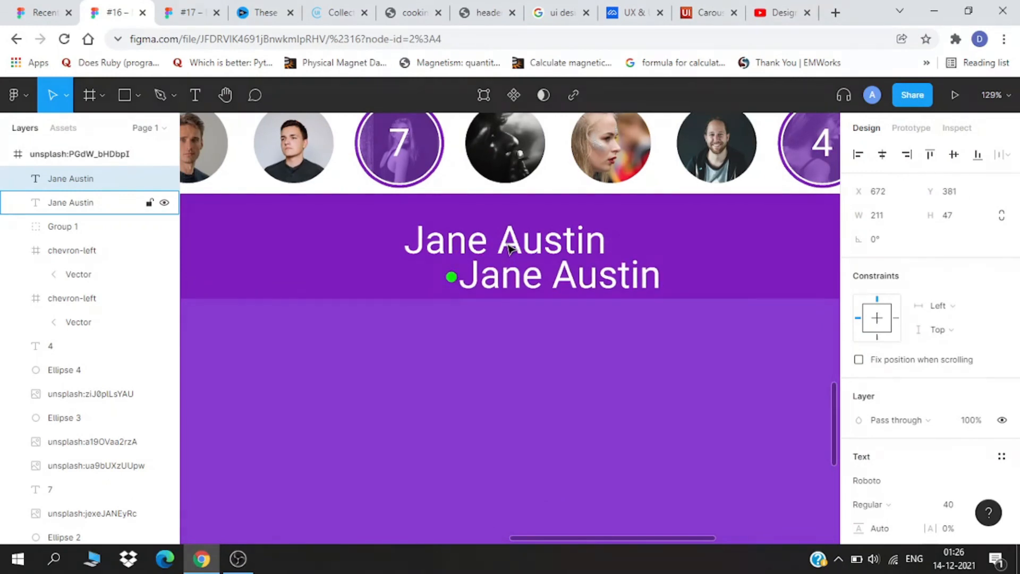
Change the duplicated text to "Online" and set its font size to 25.
double_click(527, 287)
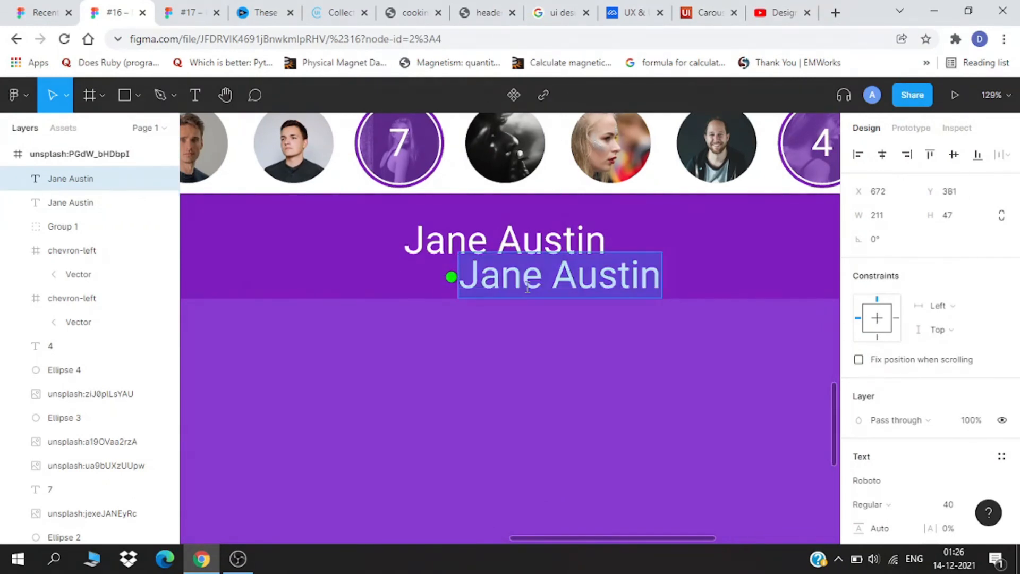
type("Online")
key("ctrl+a")
left_click(952, 504)
type("2")
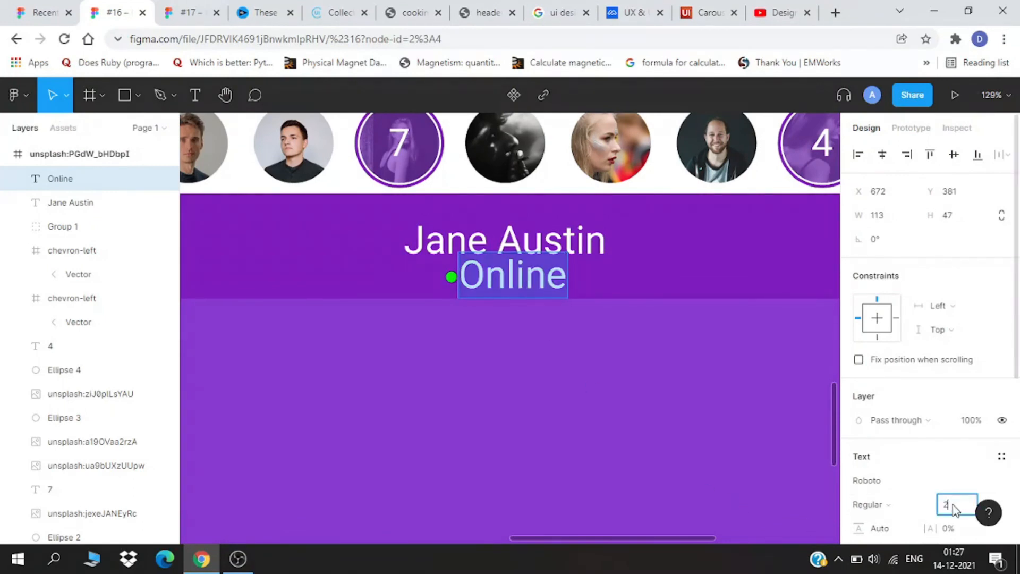
type("5")
key("Return")
left_click(623, 402)
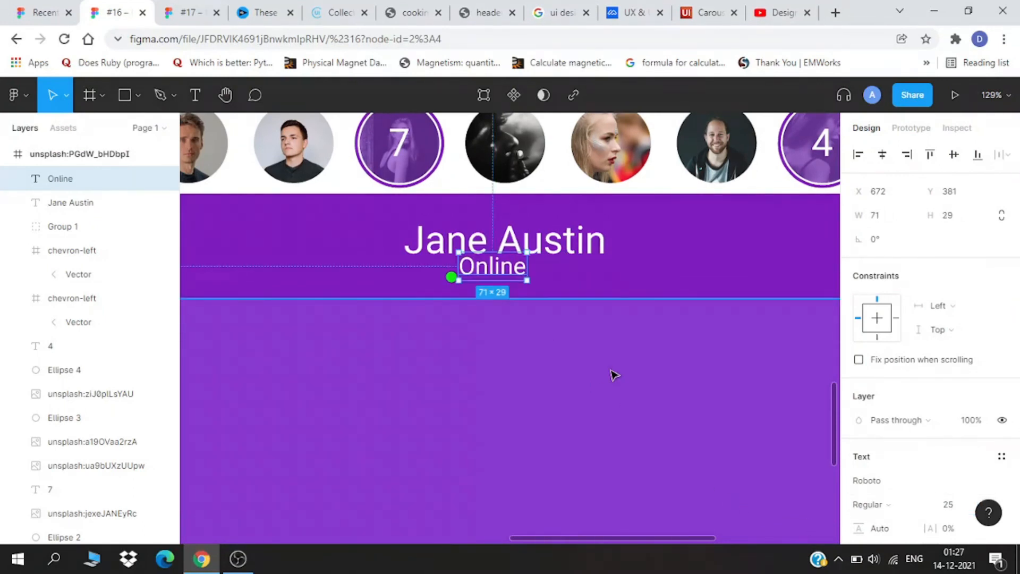
Align the "Online" label with the green dot by moving it to X 675, Y 392.
key("Down")
key("Down")
key("Down")
key("Down")
key("Down")
key("Down")
key("Down")
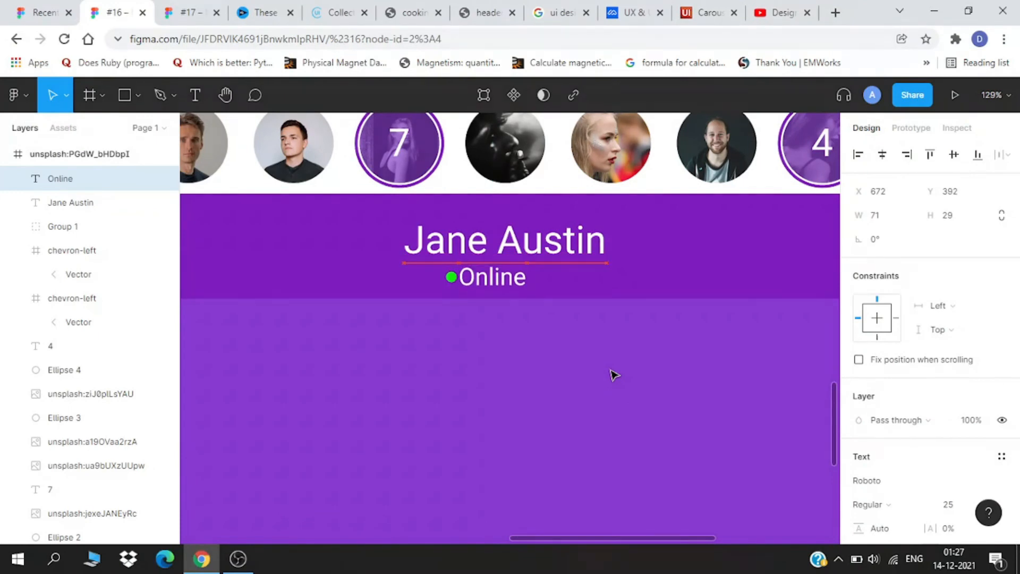
key("Right")
key("Right")
key("Right")
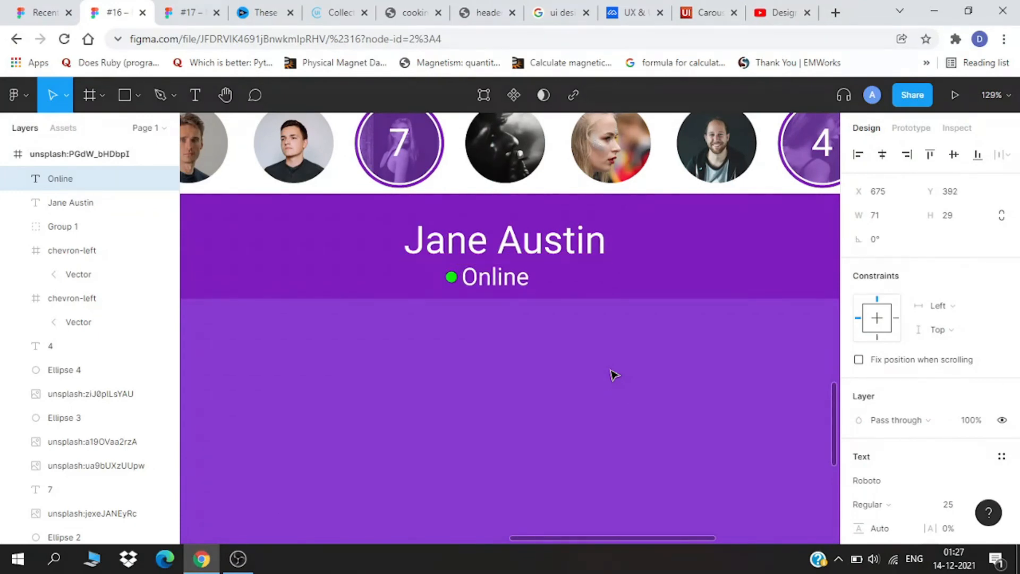
Group the green dot with the "Online" label and centre the group horizontally in the frame.
scroll(613, 375, "down", 3)
scroll(583, 335, "up", 2)
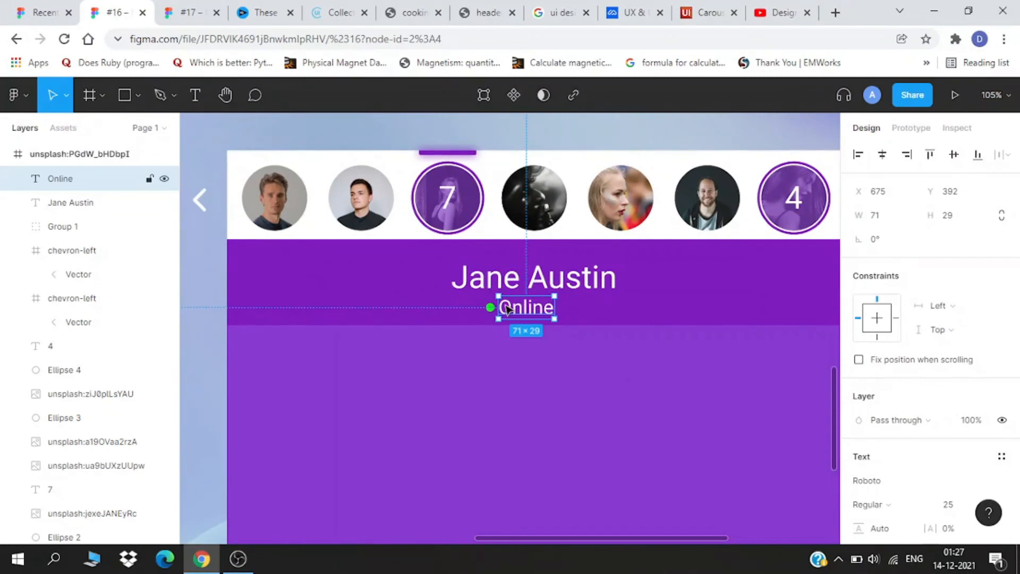
left_click(488, 308, "shift")
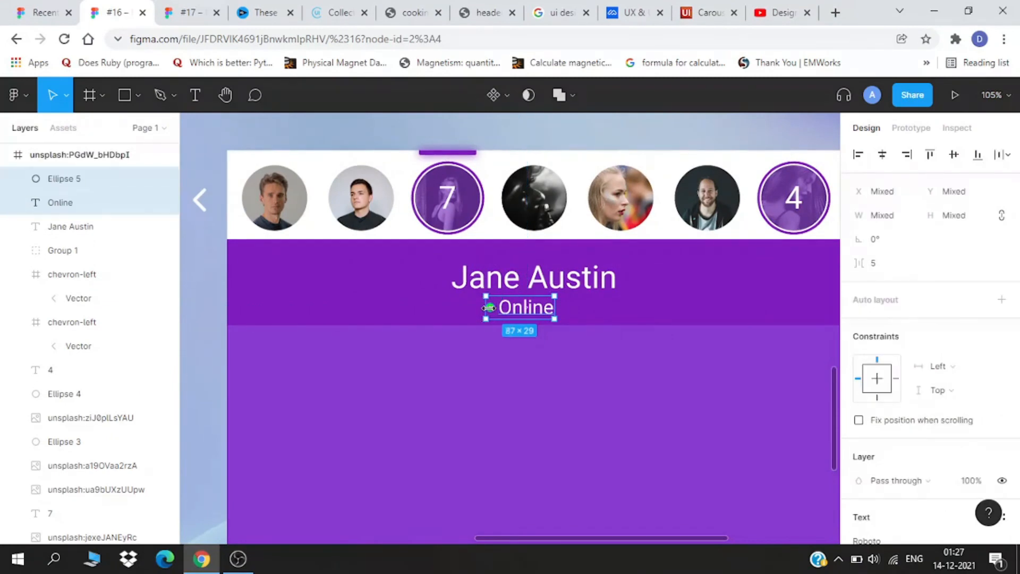
key("ctrl+g")
left_click(882, 154)
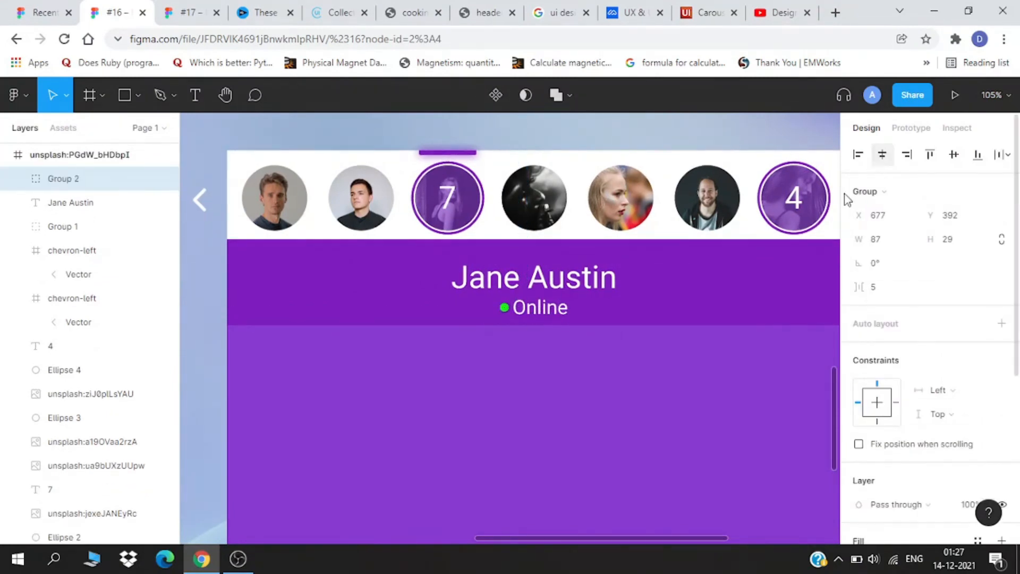
scroll(551, 396, "down", 2)
left_click(301, 394)
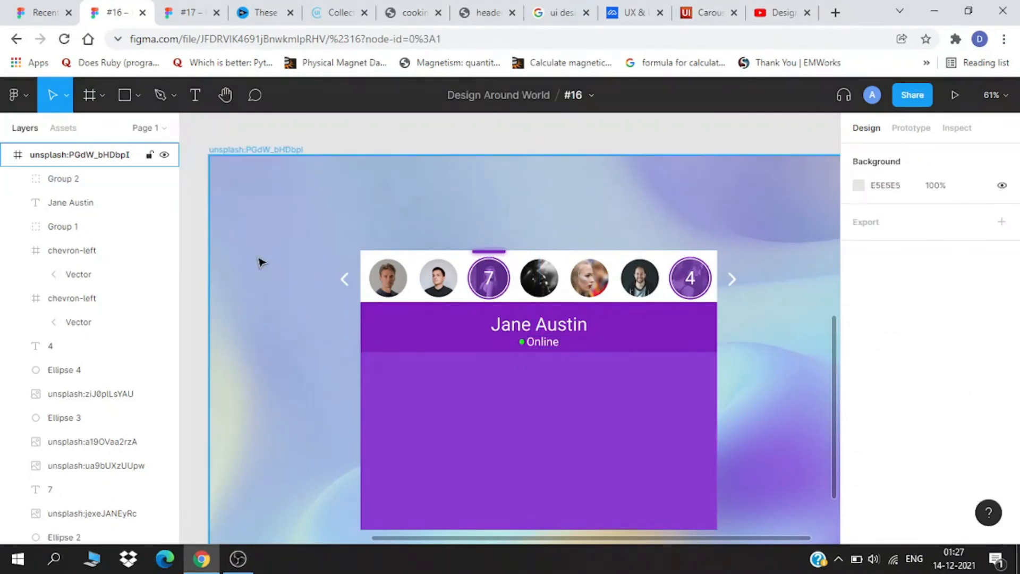
Draw a horizontal right-pointing arrow about 42 px long at the band's right end and make its stroke white FFFFFF.
scroll(385, 388, "down", 3)
scroll(535, 374, "up", 4)
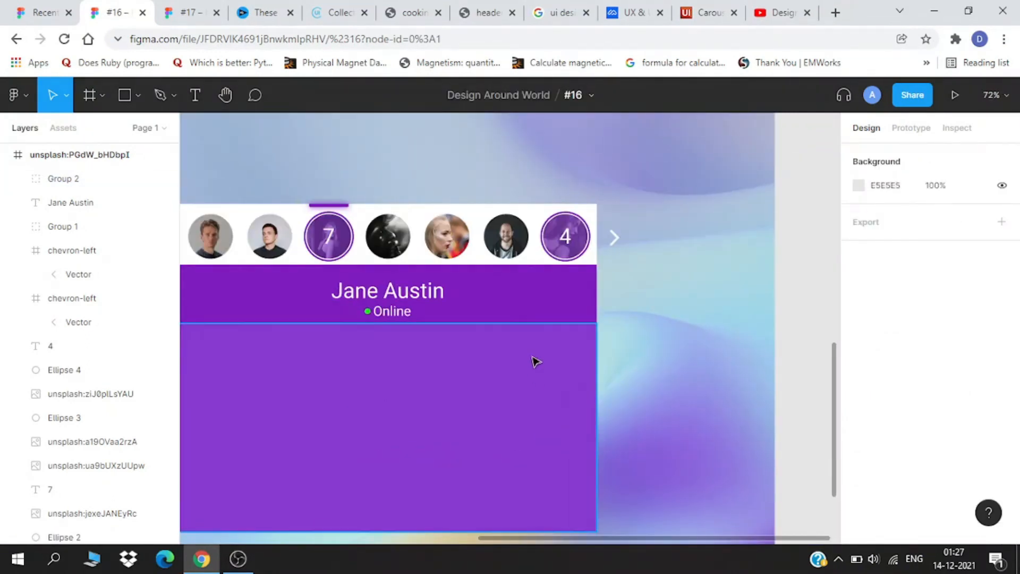
left_click(137, 95)
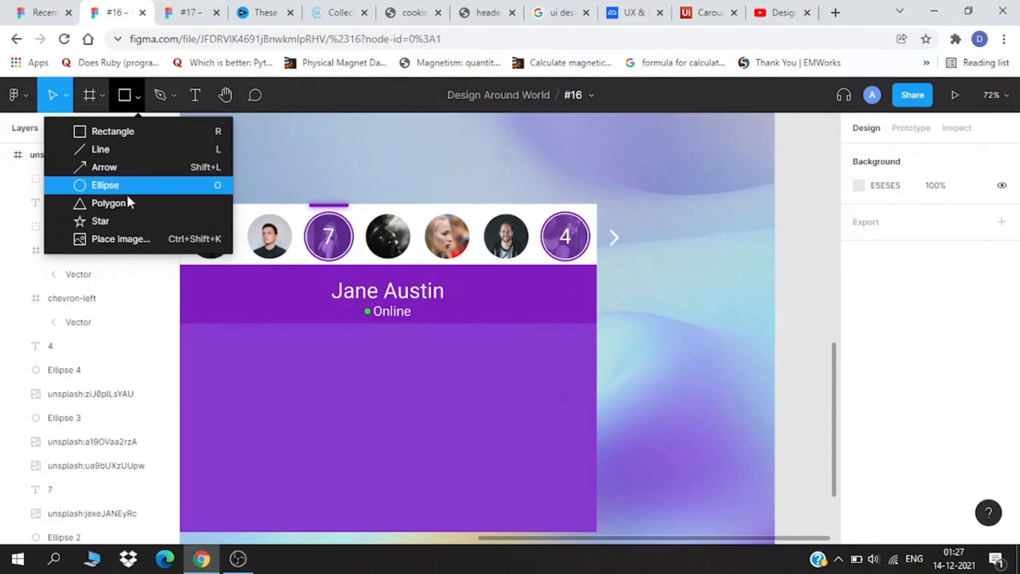
left_click(132, 168)
mouse_move(538, 296)
left_mouse_down()
mouse_move(571, 296)
mouse_move(559, 300)
left_mouse_up()
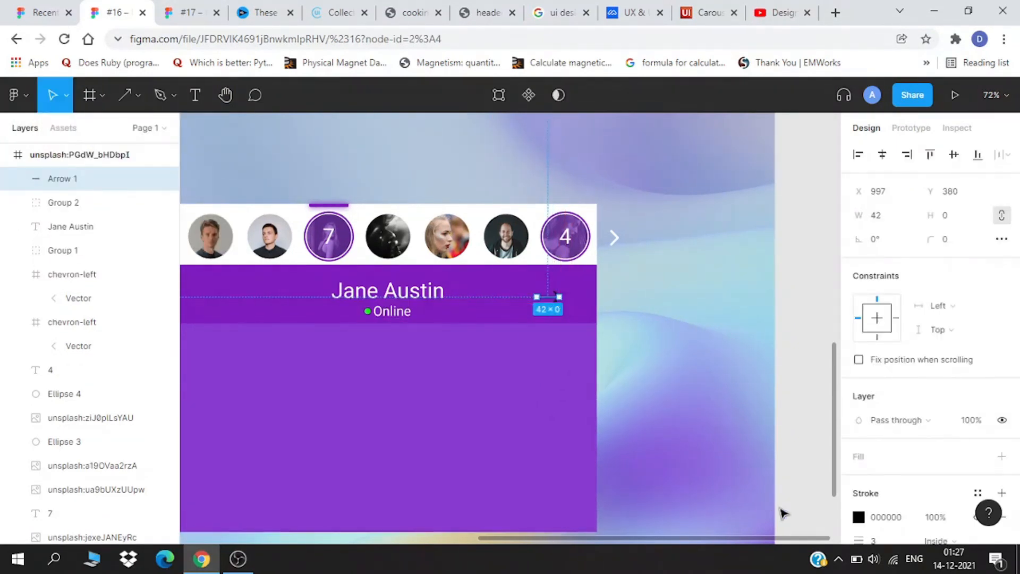
left_click(859, 518)
left_click_drag(676, 298, 630, 143)
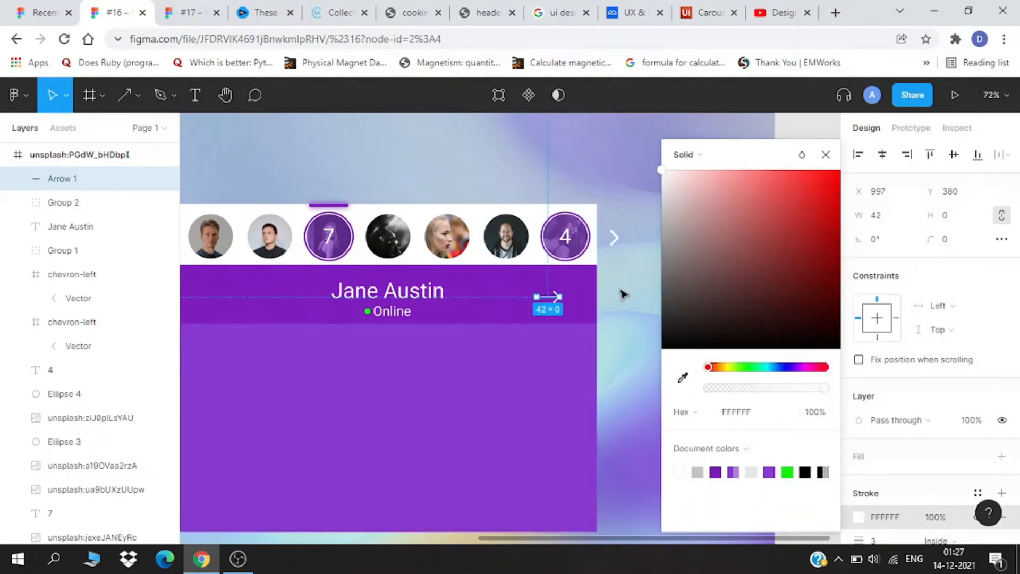
Set the arrow's stroke width to 5.
scroll(903, 491, "down", 2)
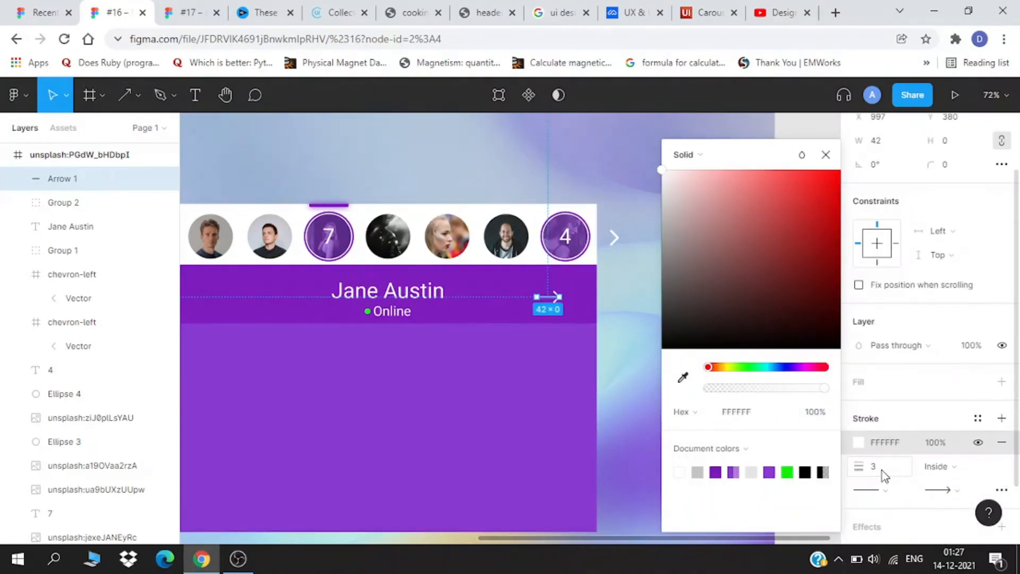
key("Return")
left_click(627, 342)
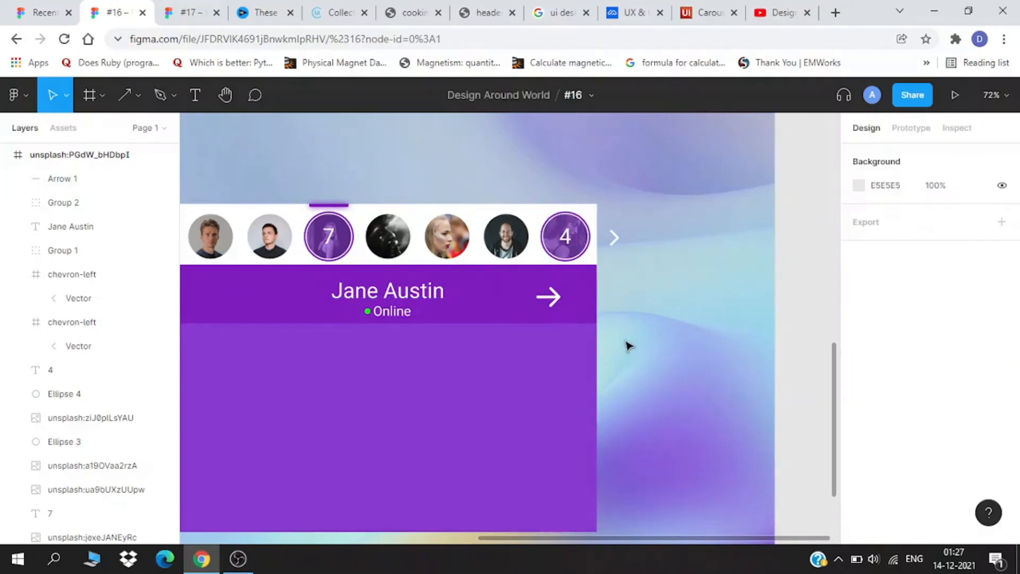
Shift the arrow right to X 1022, closer to the card's edge.
left_click(554, 304)
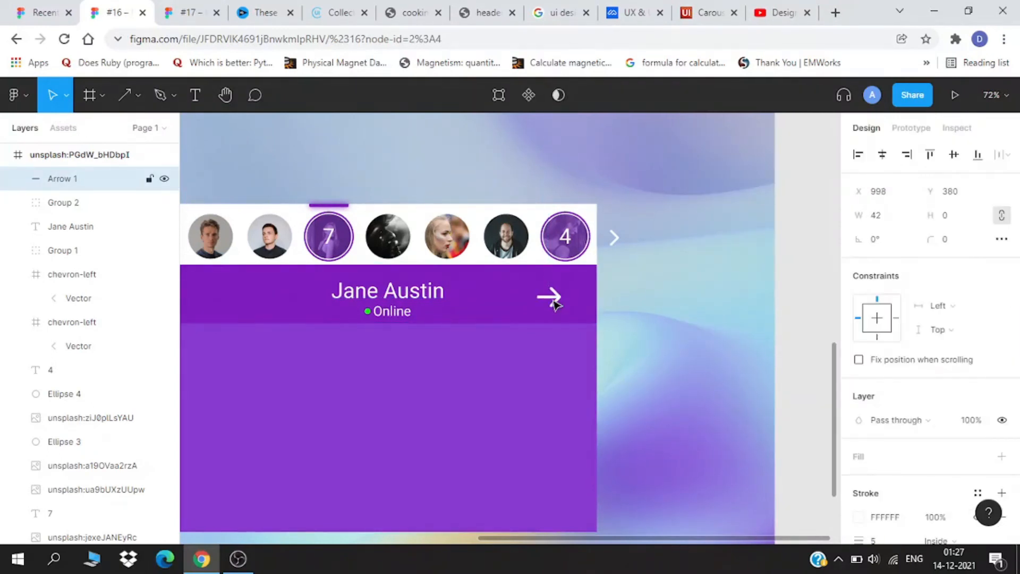
key("shift+Right")
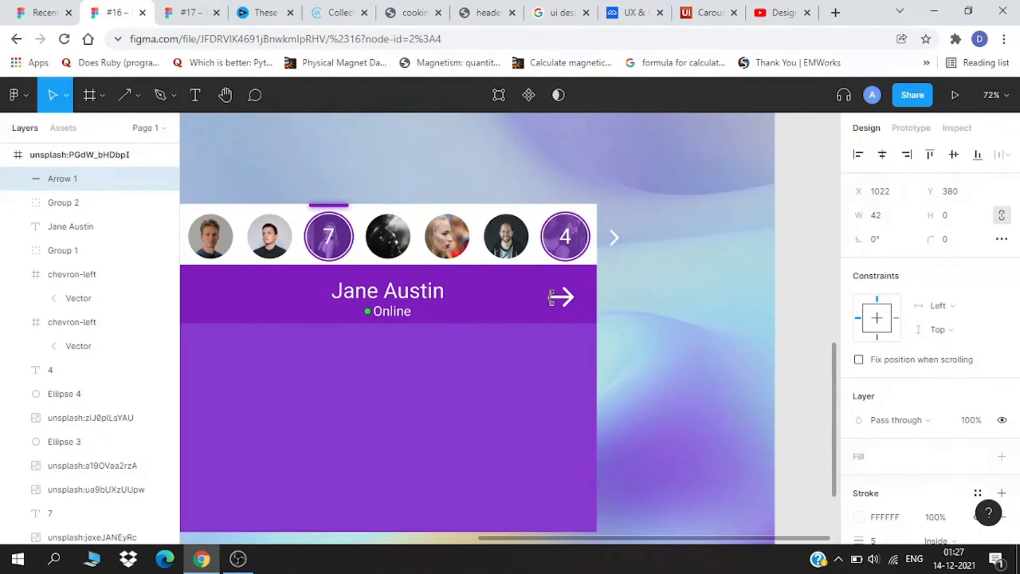
scroll(552, 297, "down", 1)
left_click(652, 374)
Examine the notification rows and scrollbar of the reference card and compare them with the current card.
scroll(651, 374, "down", 4)
scroll(328, 213, "up", 2)
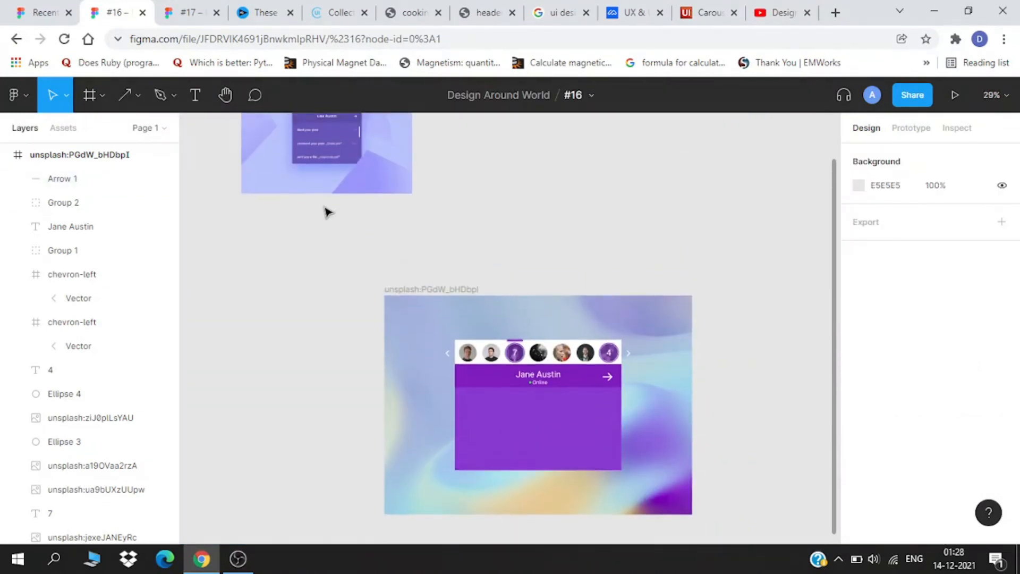
scroll(303, 182, "up", 5)
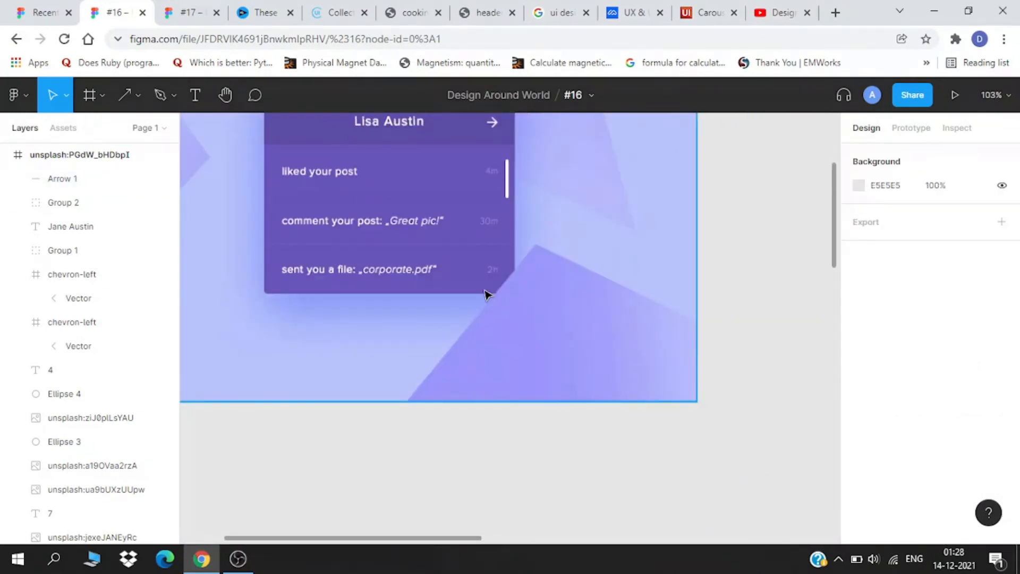
scroll(563, 318, "down", 3)
scroll(439, 382, "down", 5)
scroll(444, 291, "up", 3)
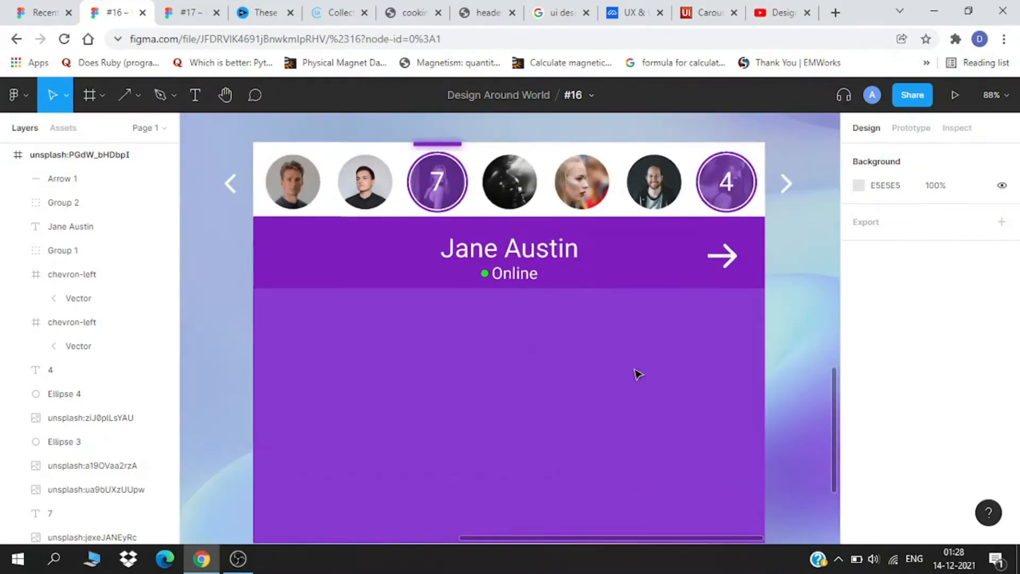
Draw a horizontal divider line about 781 px long across the purple body at Y 554.
scroll(638, 374, "down", 2)
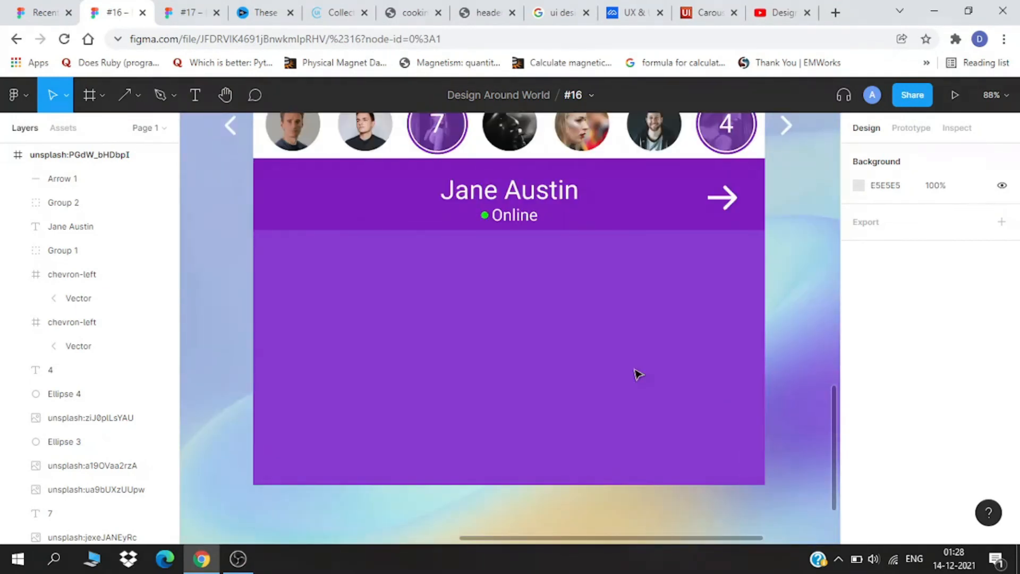
scroll(519, 344, "up", 1)
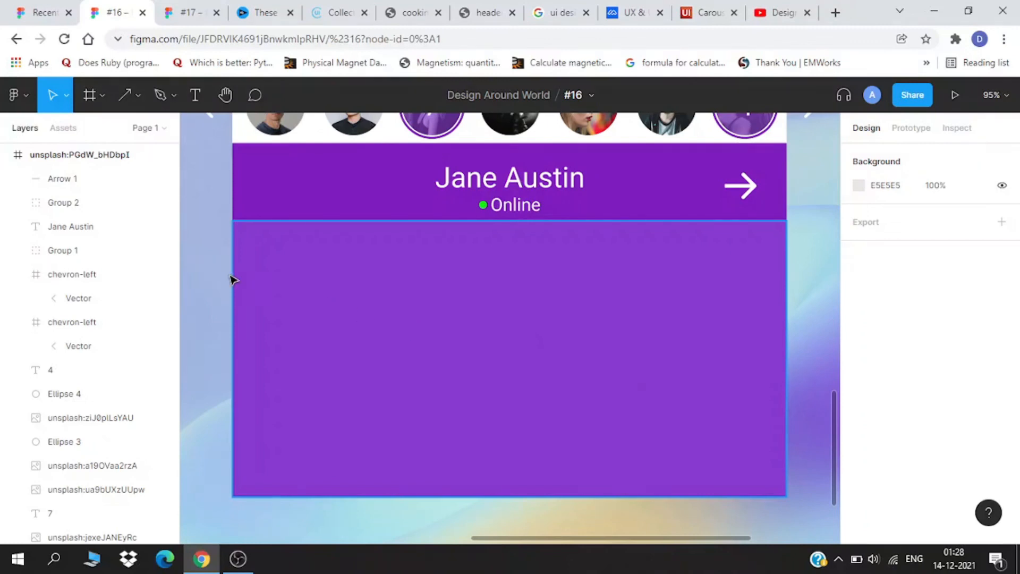
left_click(124, 94)
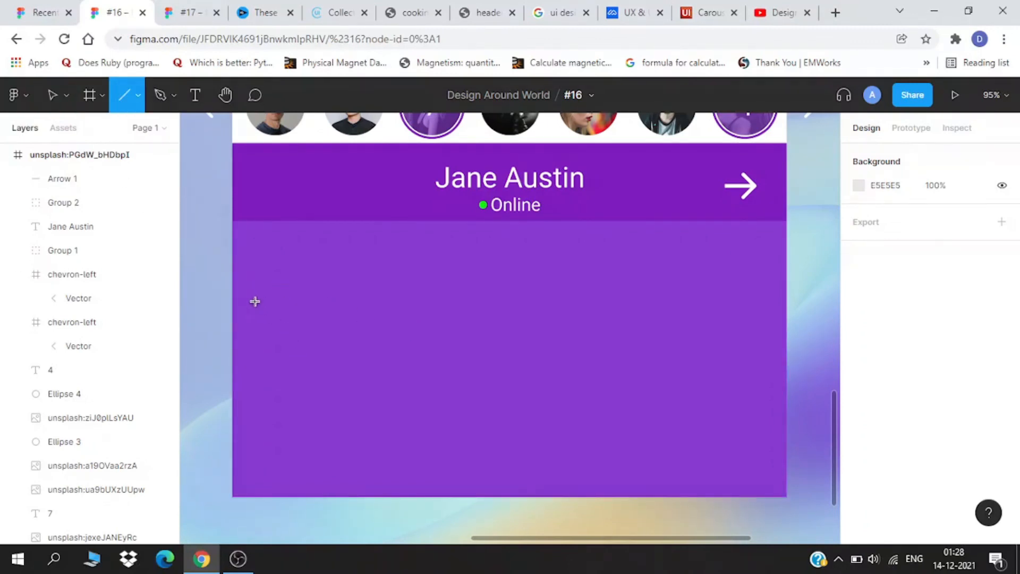
mouse_move(230, 310)
left_mouse_down()
mouse_move(606, 319)
mouse_move(786, 310)
left_mouse_up()
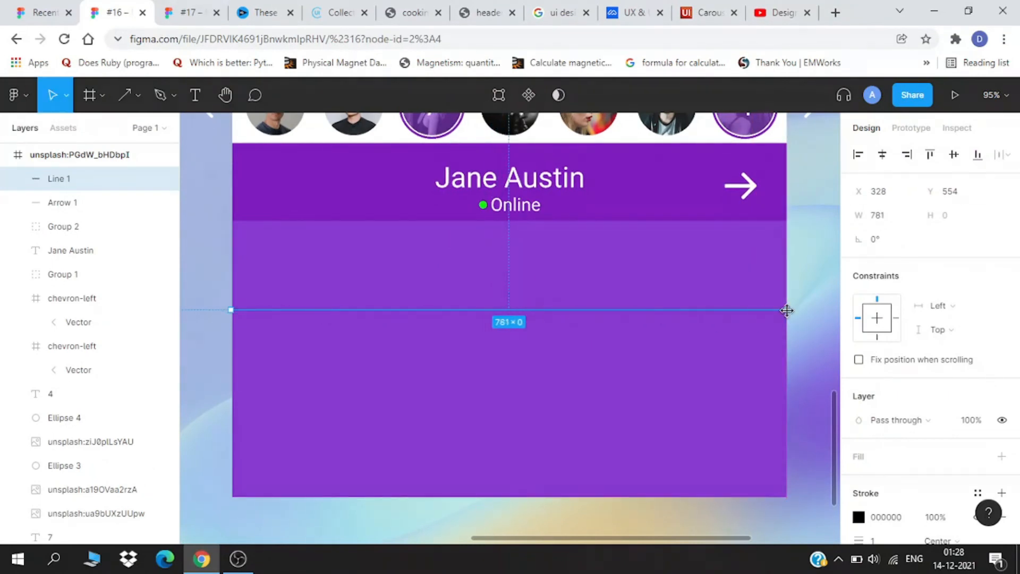
Duplicate the divider line and move the copy down to Y 688 to split the body into three rows.
key("ctrl+v")
key("shift+Down")
key("shift+Down")
key("shift+Down")
key("shift+Down")
key("shift+Down")
key("shift+Down")
key("shift+Down")
key("shift+Down")
key("shift+Down")
key("shift+Down")
key("shift+Down")
key("shift+Down")
key("shift+Down")
key("shift+Down")
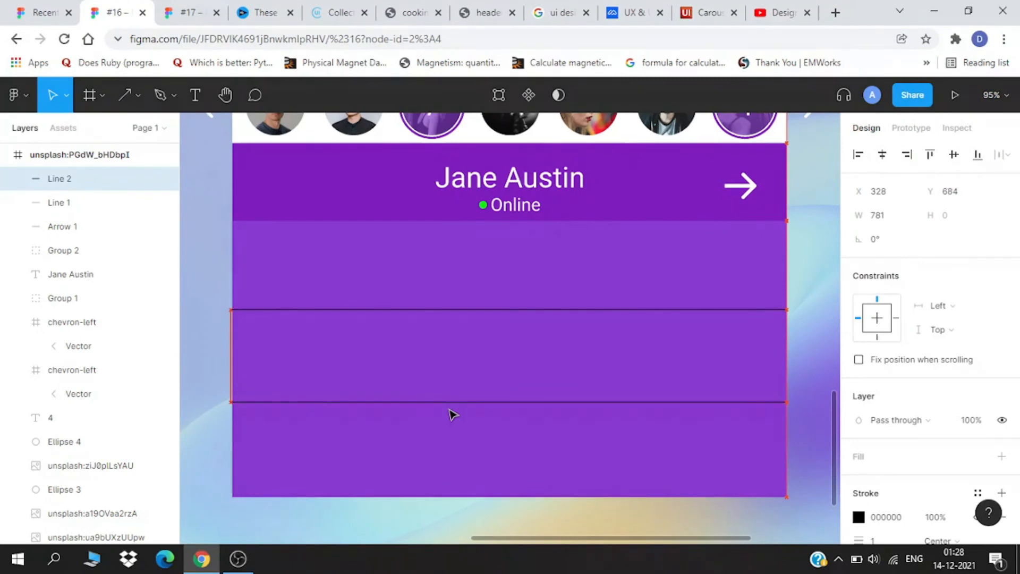
key("Up")
key("Up")
key("Up")
key("Up")
key("Up")
key("Up")
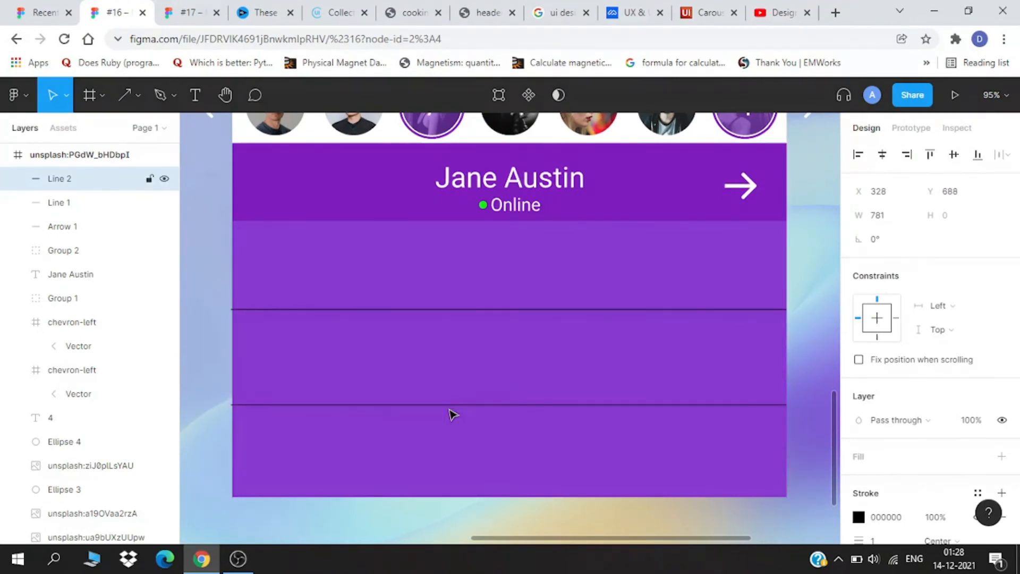
Nudge both divider lines slightly upward together.
left_click(450, 311)
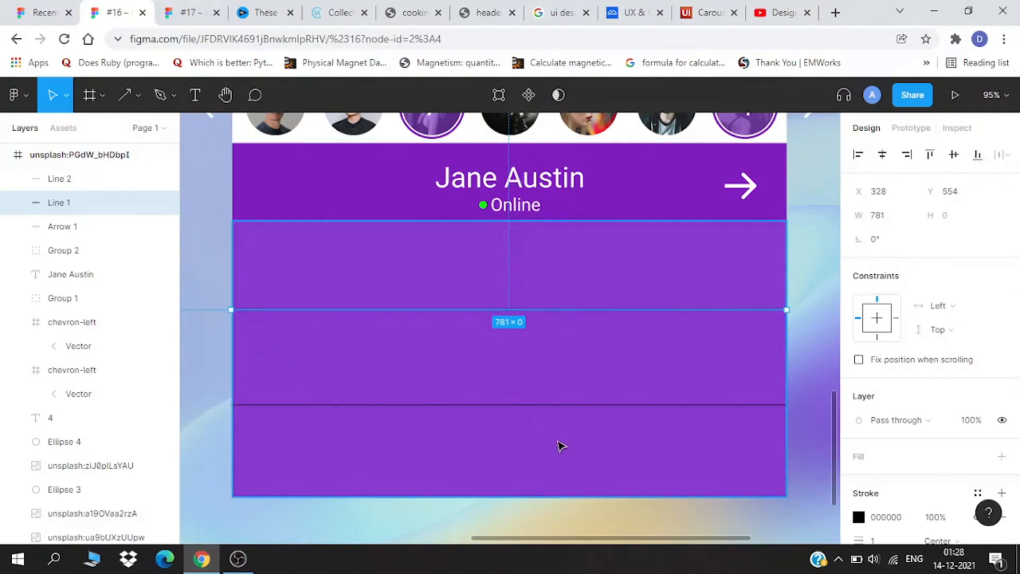
left_click(553, 406, "shift")
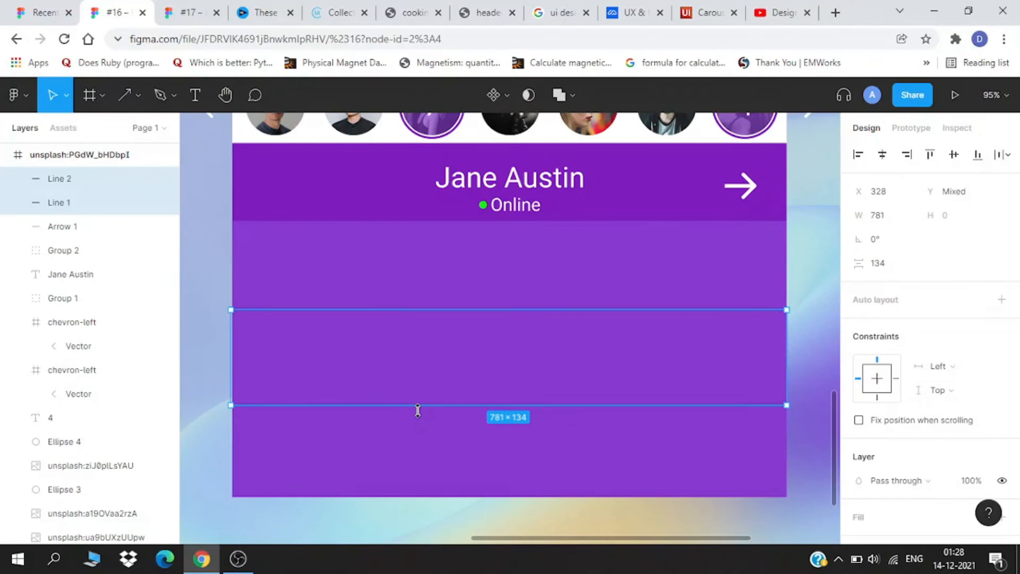
key("Up")
key("Up")
key("Up")
key("Up")
key("Down")
key("Down")
key("Down")
Give both divider lines a stroke width of 2 and a grey ACACAC stroke colour.
scroll(865, 478, "down", 3)
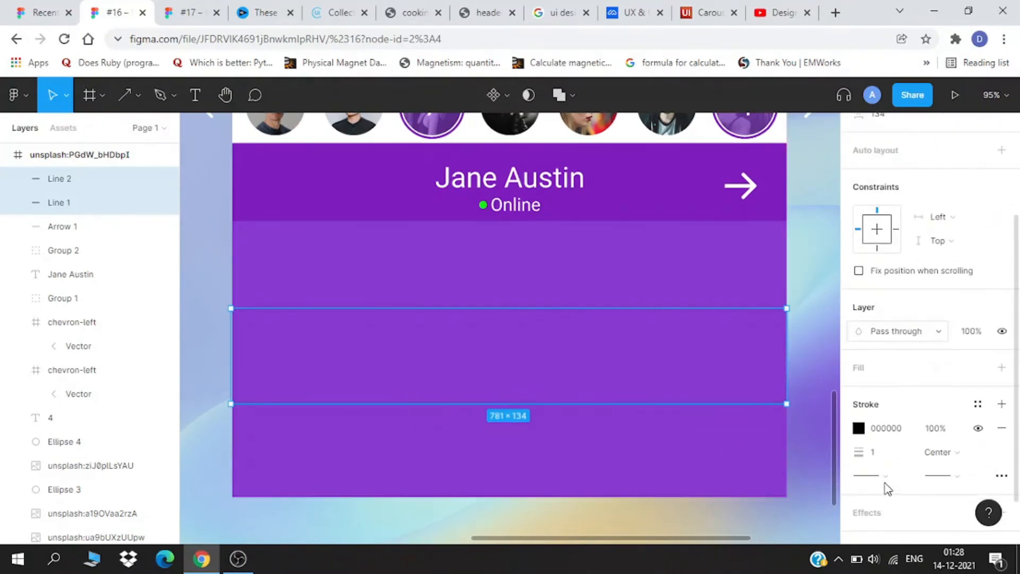
type("2")
key("Return")
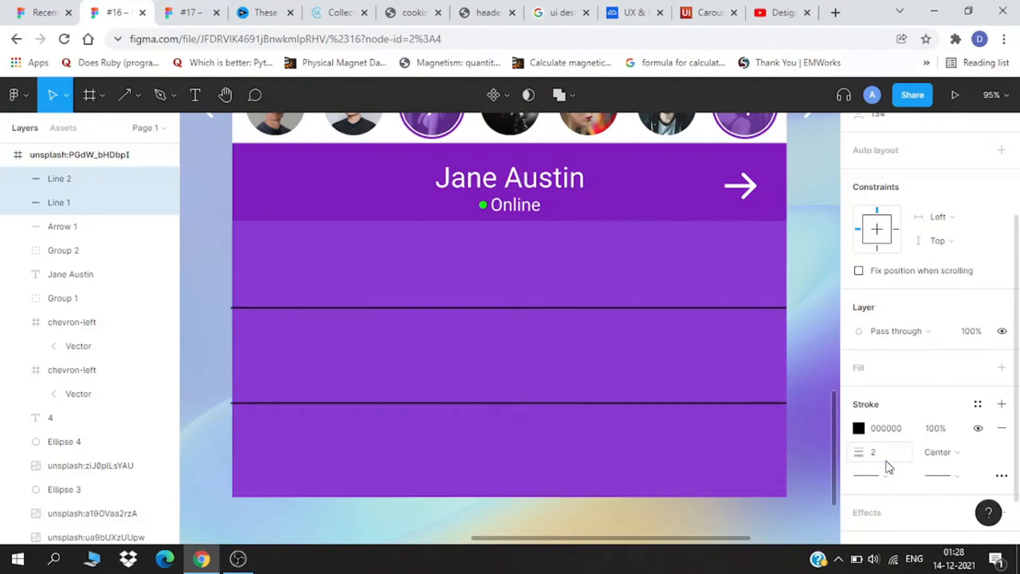
left_click(858, 428)
mouse_move(712, 273)
left_mouse_down()
mouse_move(696, 212)
mouse_move(658, 210)
mouse_move(632, 239)
left_mouse_up()
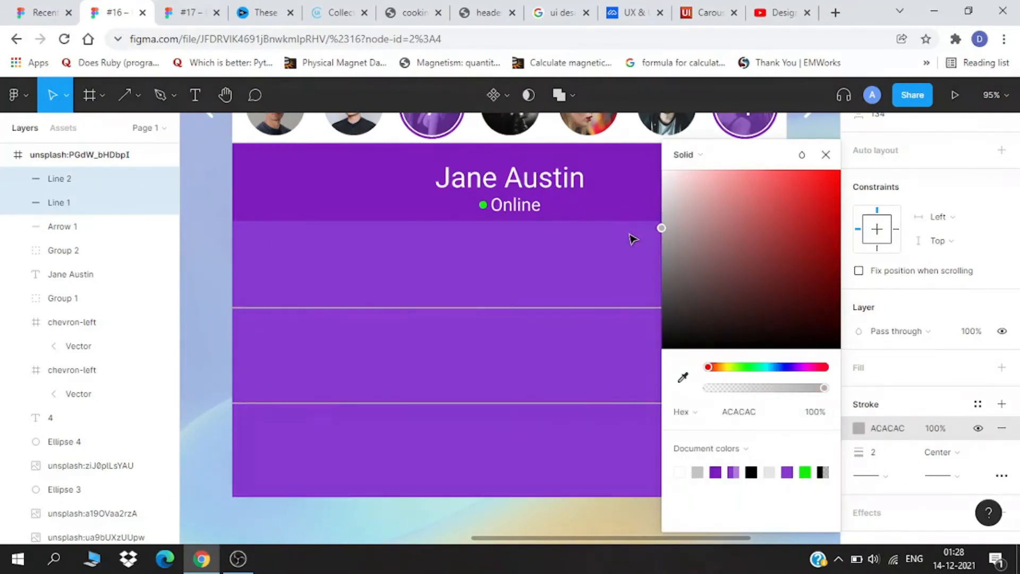
left_click(458, 454)
Draw a thin vertical scrollbar rectangle about 6 × 95 px in the first row and align it flush with the card's right edge.
scroll(458, 455, "down", 1)
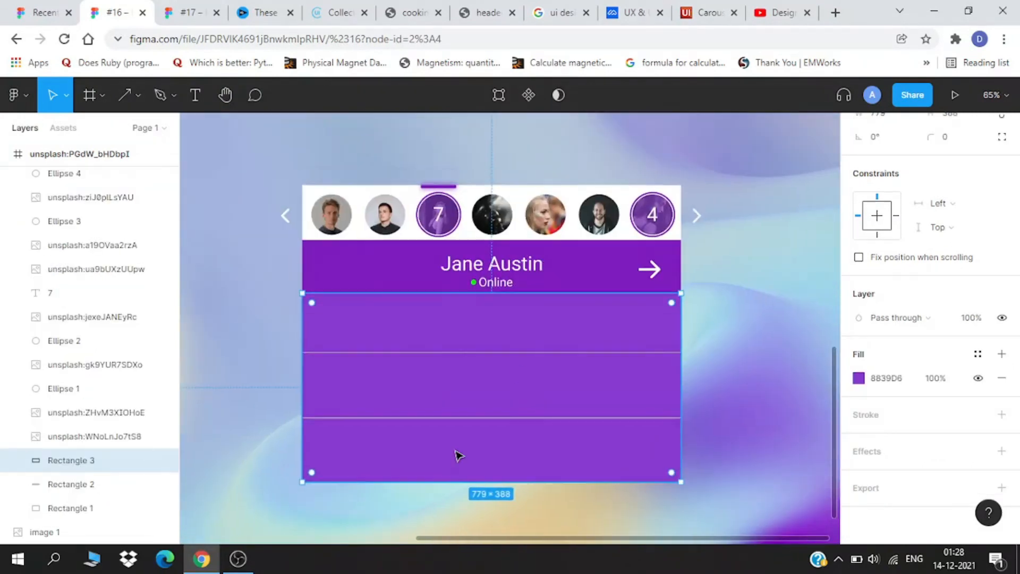
scroll(599, 321, "up", 3)
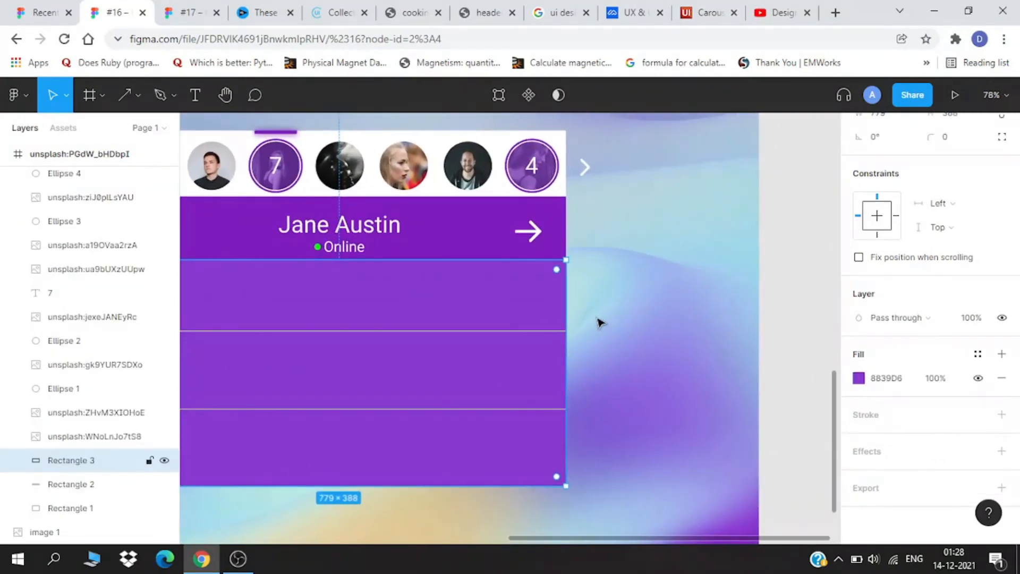
key("r")
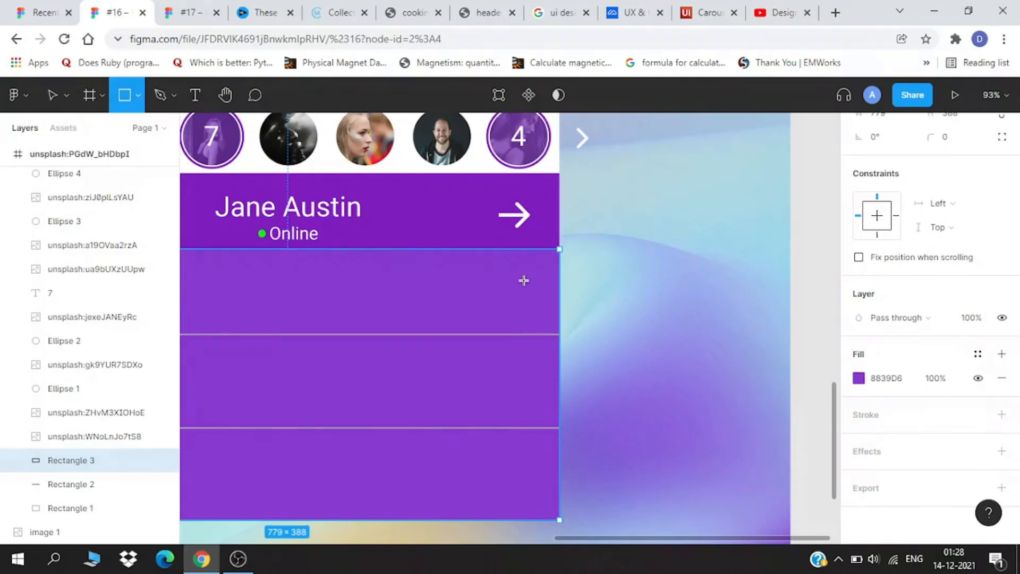
mouse_move(536, 269)
left_mouse_down()
mouse_move(549, 302)
mouse_move(539, 306)
mouse_move(540, 334)
left_mouse_up()
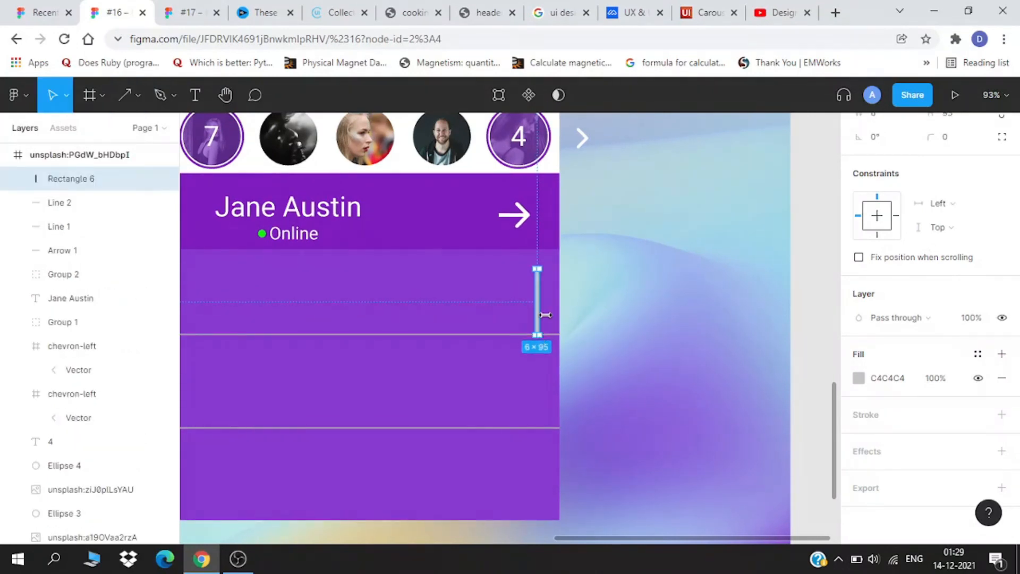
scroll(520, 270, "up", 5)
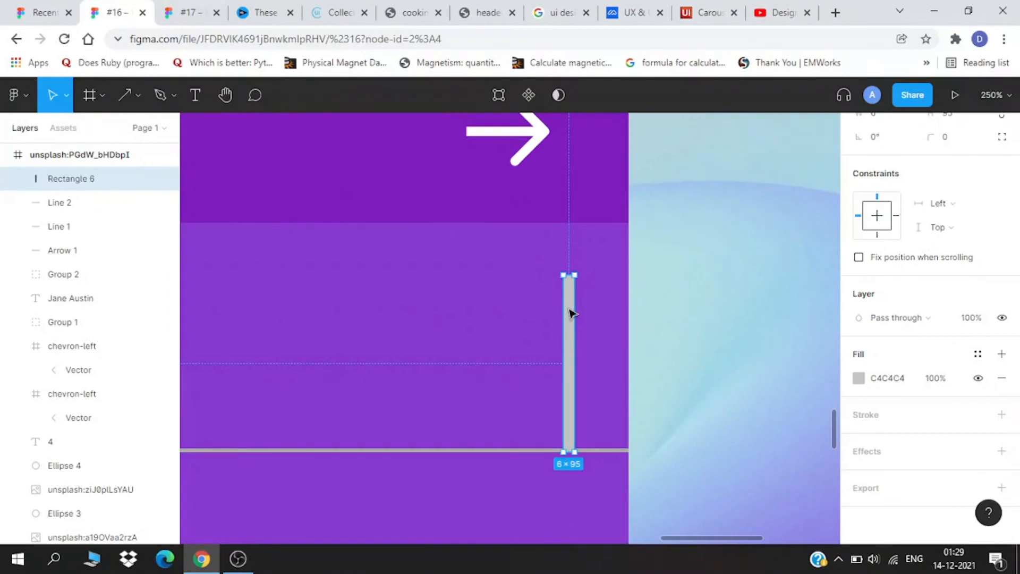
left_click_drag(610, 296, 627, 278)
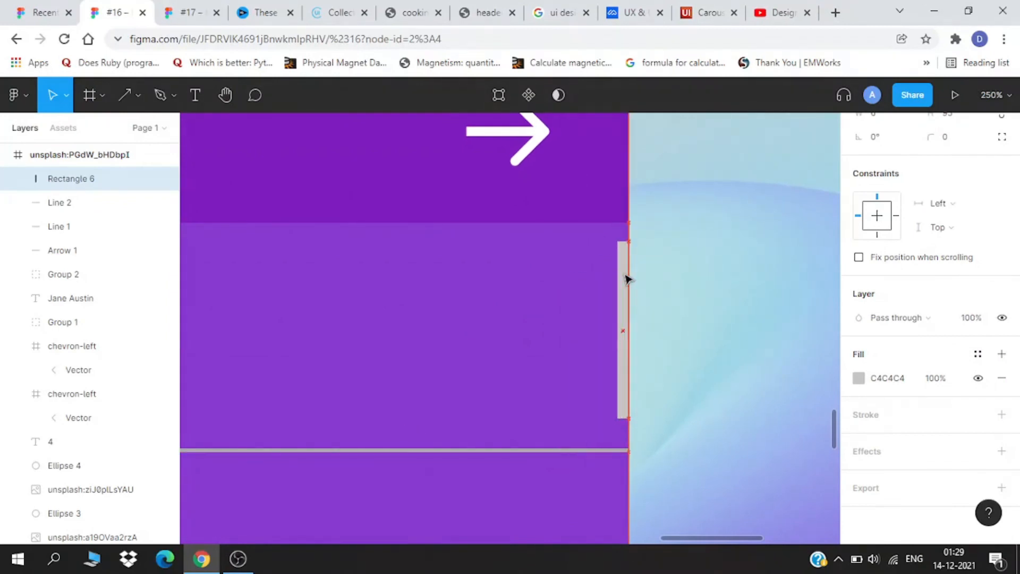
Round the scrollbar rectangle's two left corners with a radius of 3.
scroll(605, 257, "up", 5)
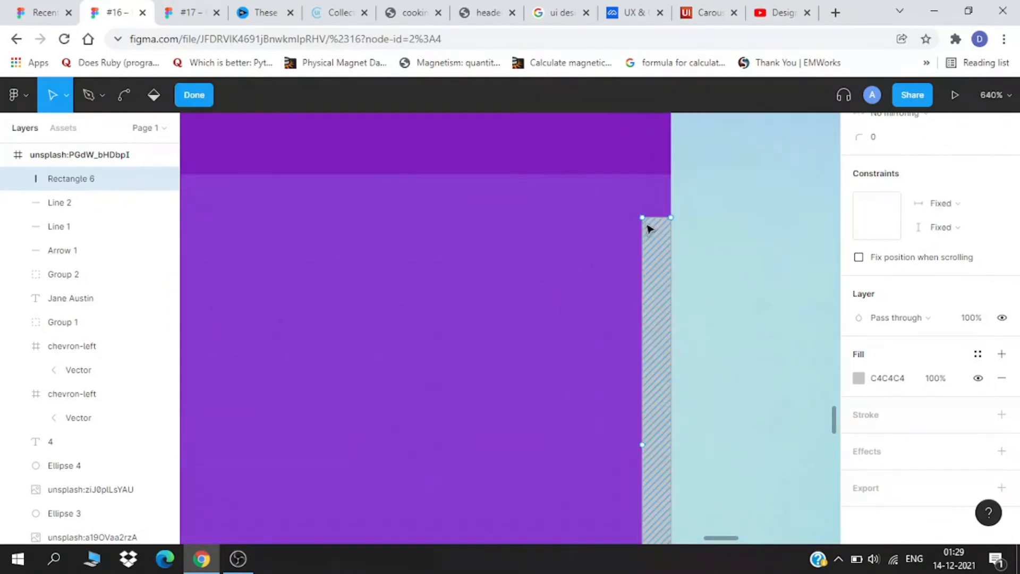
double_click(645, 226)
scroll(649, 361, "down", 2)
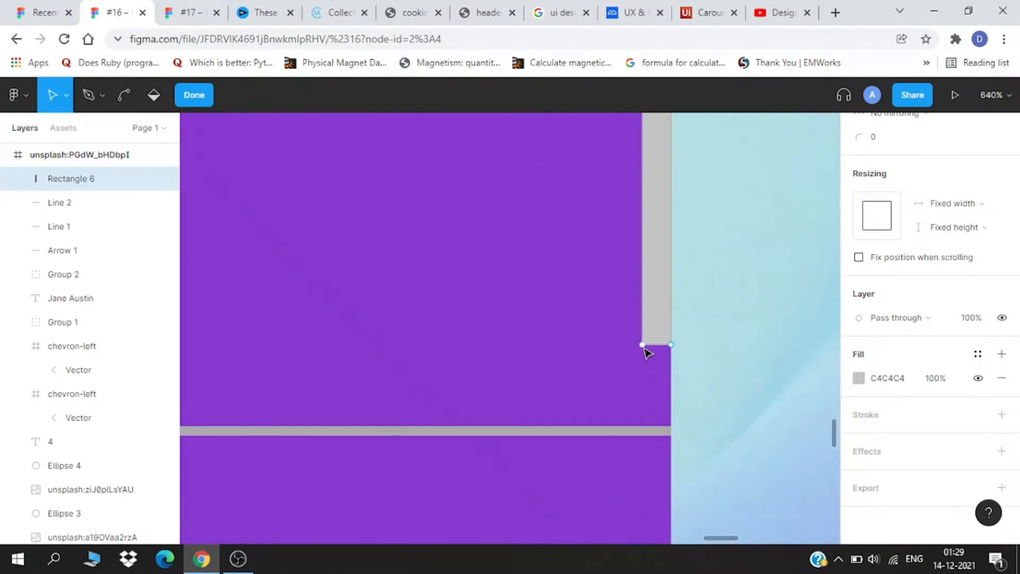
scroll(912, 340, "up", 3)
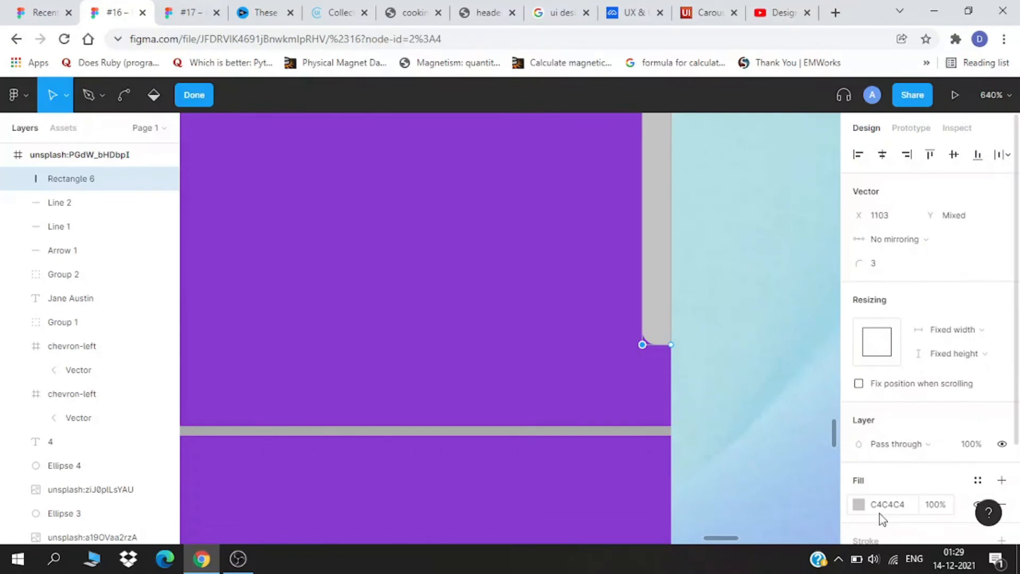
Fill the scrollbar rectangle with white FFFFFF and finish editing its shape.
left_click(856, 502)
left_click_drag(671, 234, 631, 175)
scroll(576, 276, "down", 5)
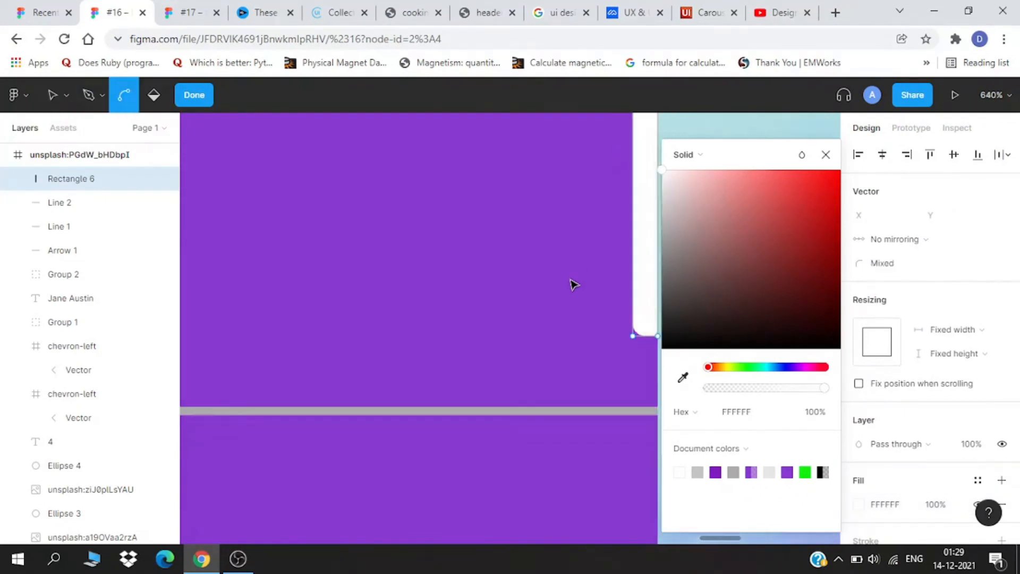
key("v")
left_click(649, 353)
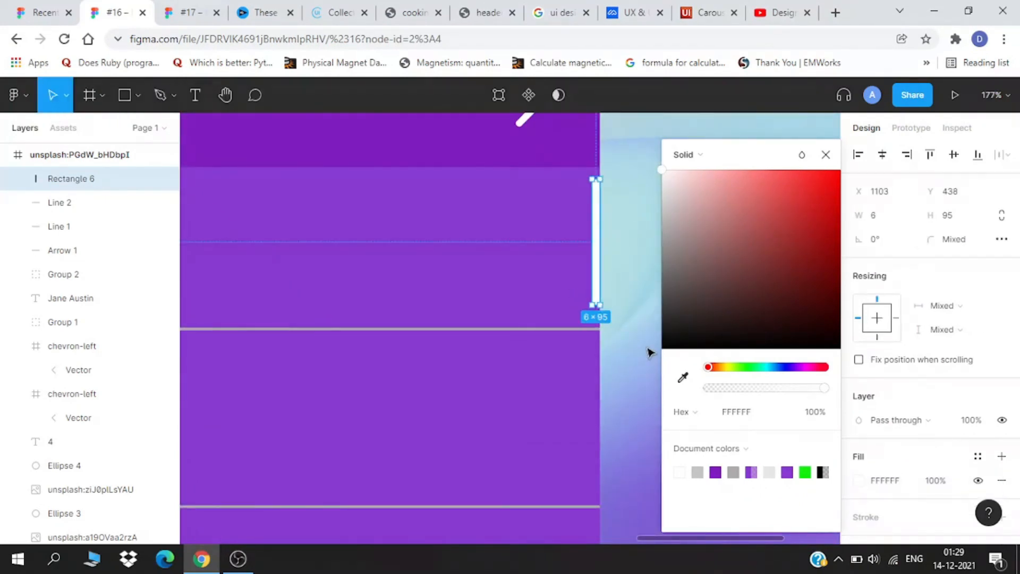
left_click(649, 353)
Move the scrollbar rectangle down along the card's edge to Y 478.
scroll(649, 352, "down", 3)
scroll(528, 363, "down", 3)
left_click_drag(544, 360, 673, 320)
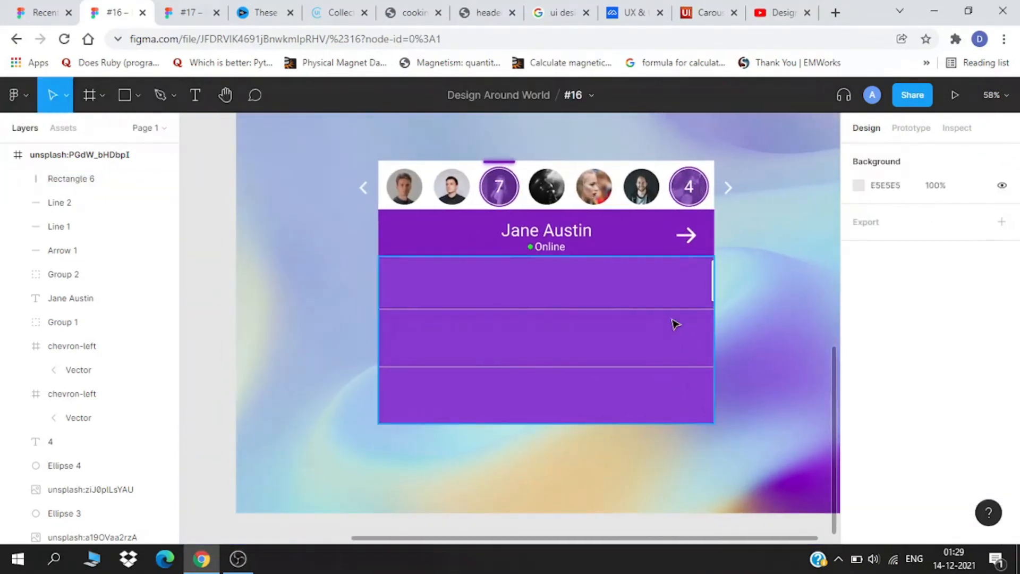
scroll(724, 302, "up", 5)
left_click(708, 289)
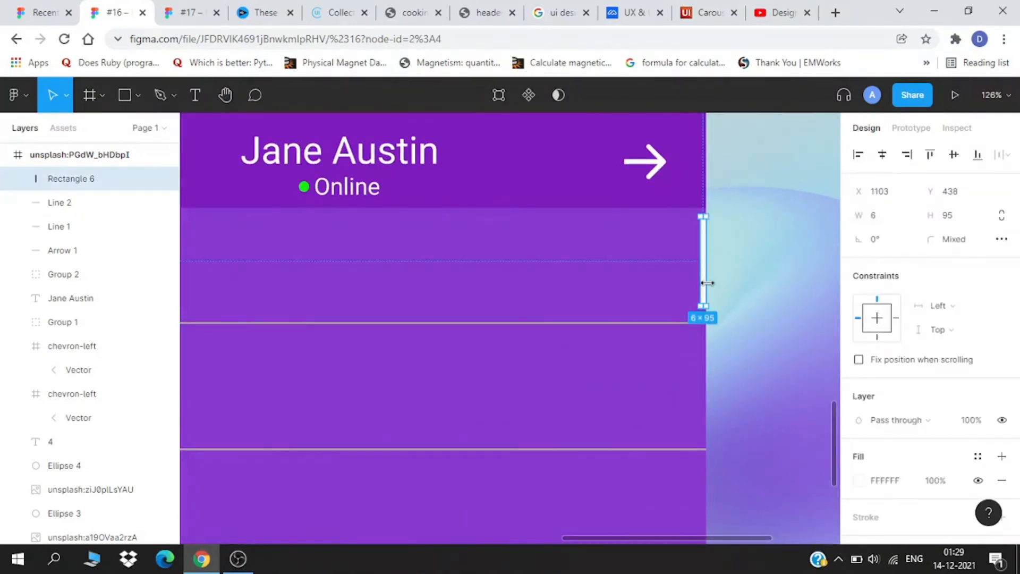
key("shift+Down")
key("shift+Down")
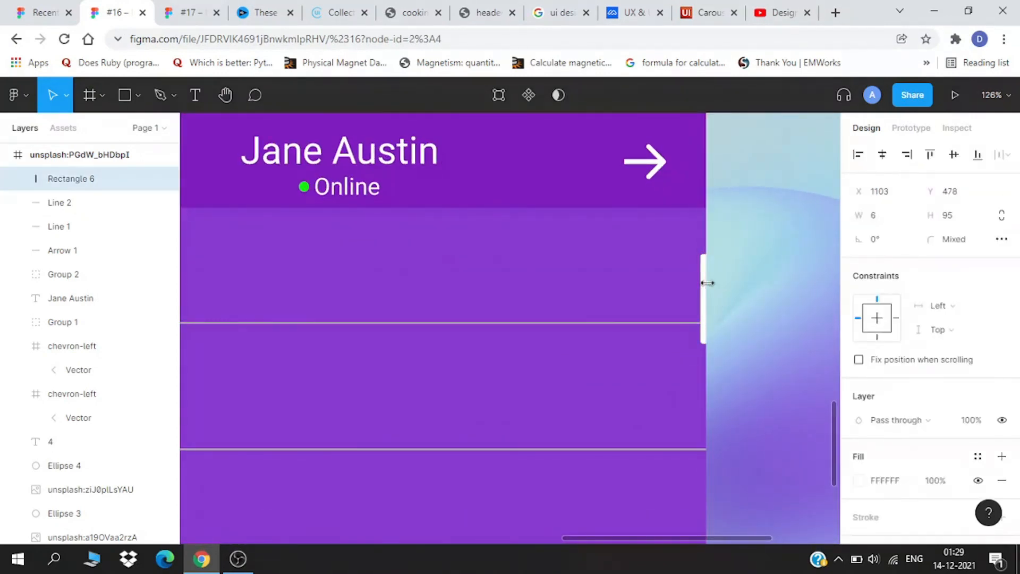
scroll(708, 282, "down", 3)
left_click(346, 387)
Add a notification text in the first row with the person's first name followed by "reacted on your post “haha”.".
scroll(420, 258, "up", 3)
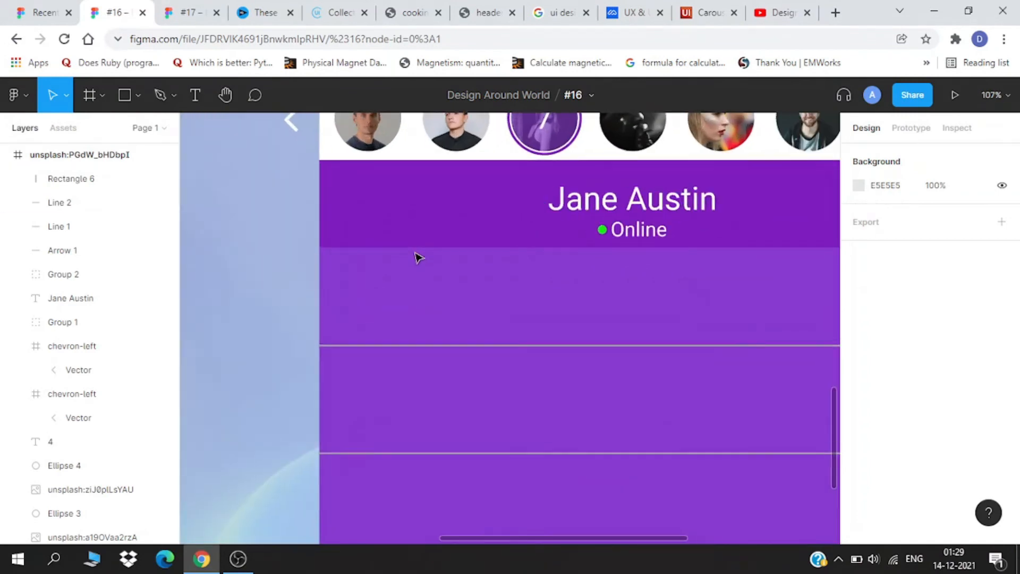
scroll(420, 258, "down", 2)
scroll(455, 284, "up", 1)
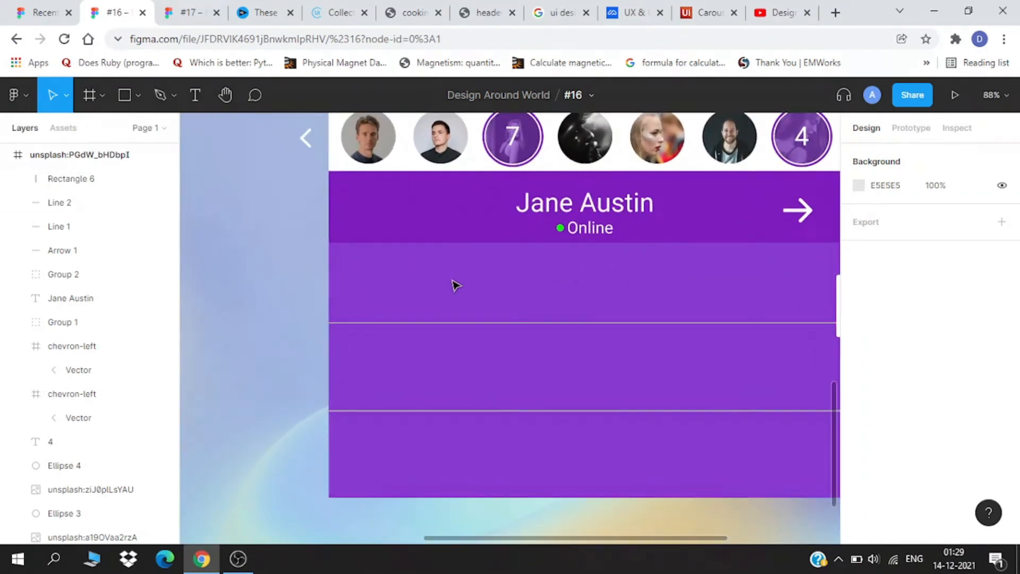
key("t")
left_click(387, 282)
type("Jane")
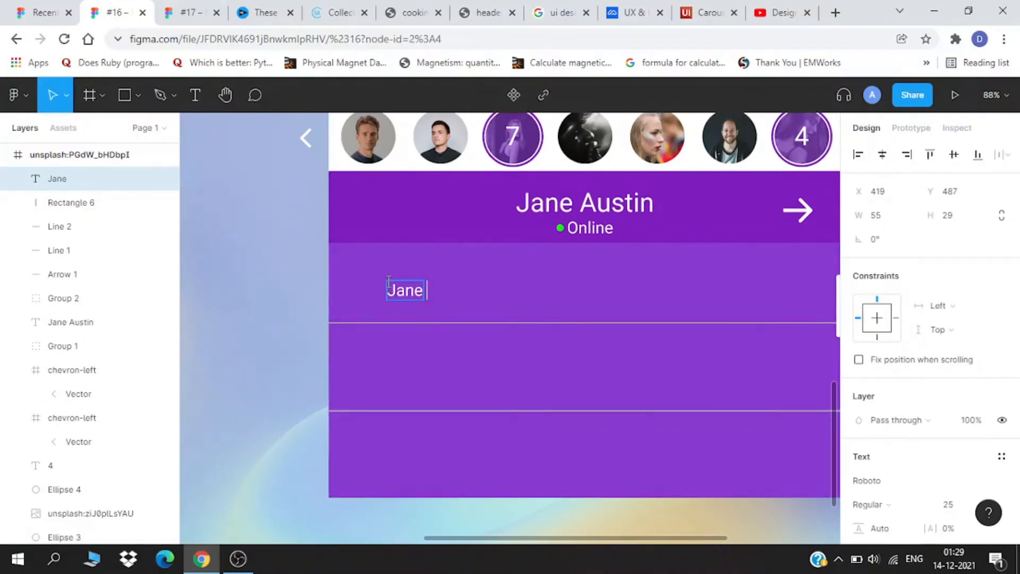
type(" reacted")
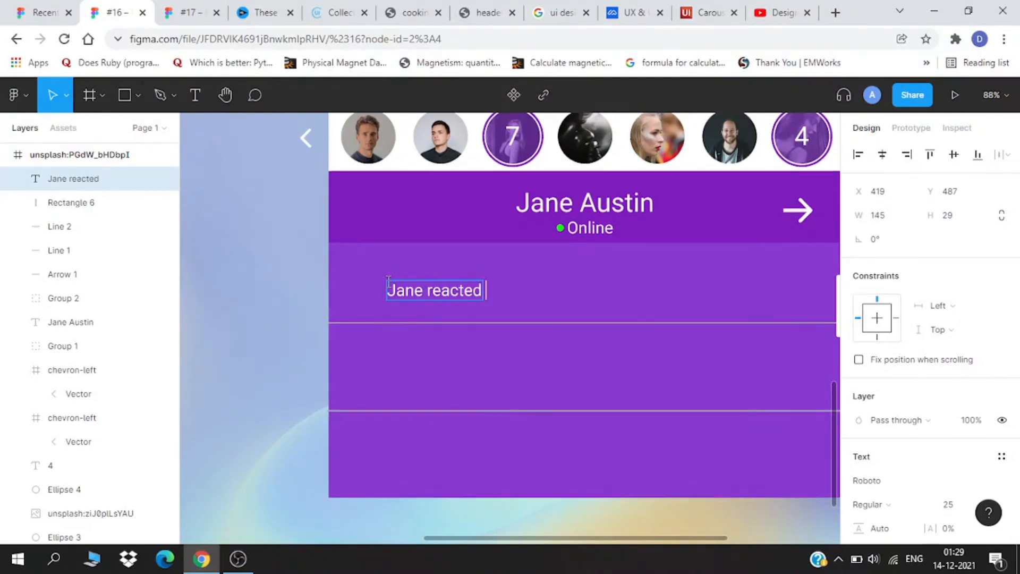
type(" on your post")
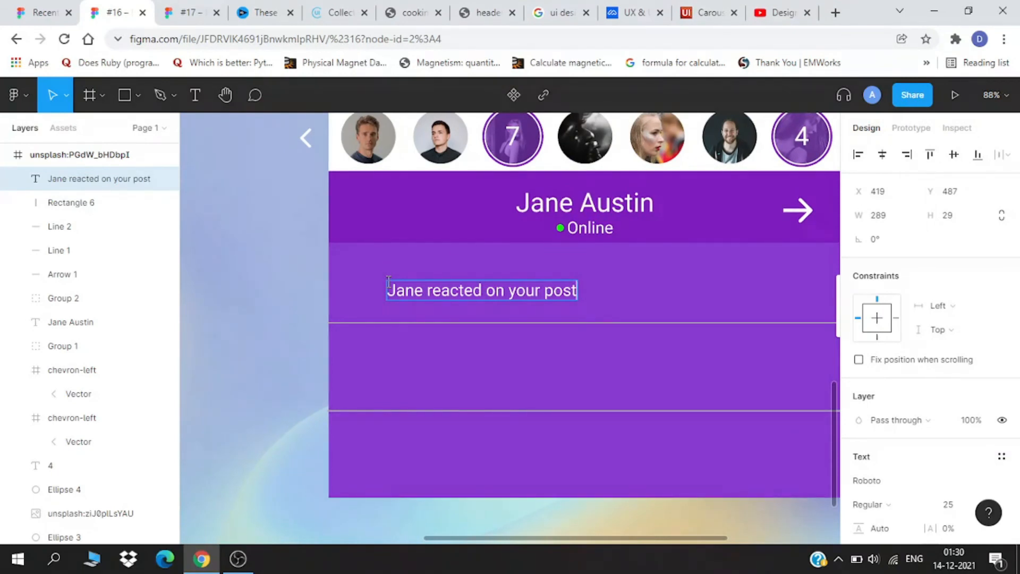
type("\"\"")
type(".")
type("haha")
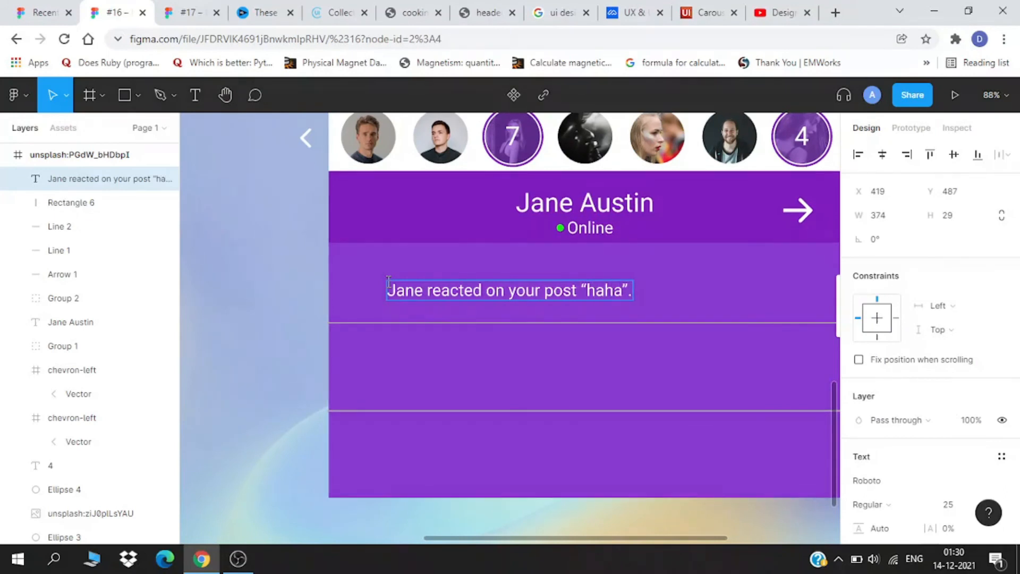
key("Escape")
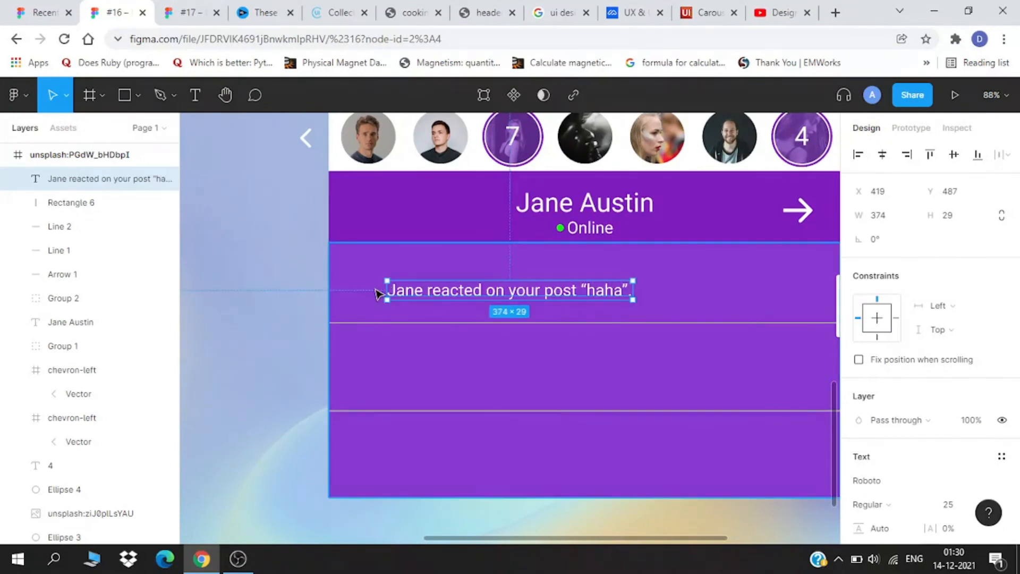
Move the notification text up to Y 478 within the first row.
key("Up")
key("Up")
key("Up")
key("Up")
key("Up")
key("Up")
key("Up")
key("Up")
key("Up")
scroll(376, 290, "down", 1)
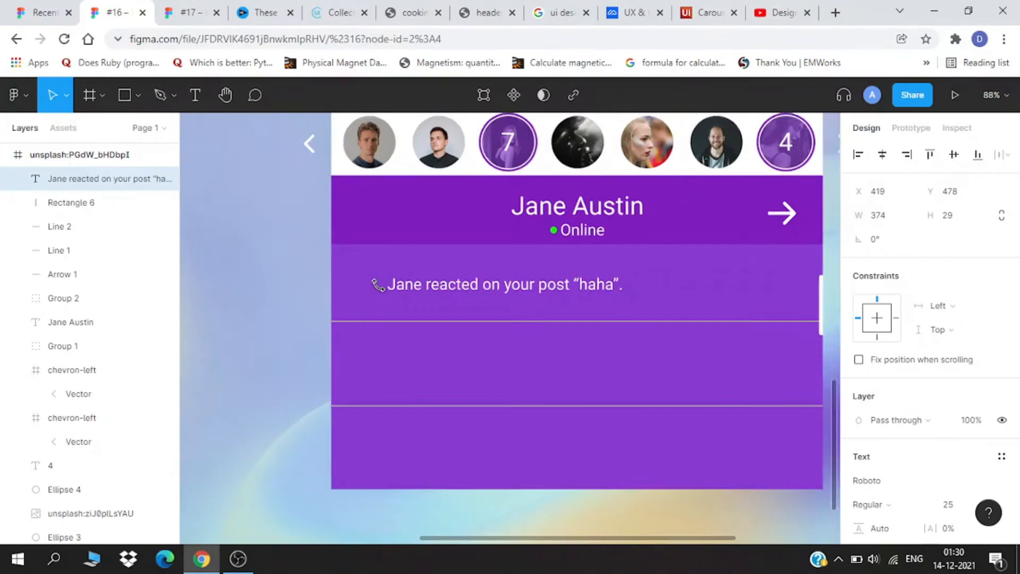
Shift the notification text left to X 369, closer to the card's left edge.
scroll(378, 285, "down", 4)
scroll(273, 217, "down", 1)
left_click_drag(243, 166, 572, 571)
scroll(558, 366, "up", 3)
scroll(561, 367, "down", 4)
left_click_drag(559, 371, 270, 67)
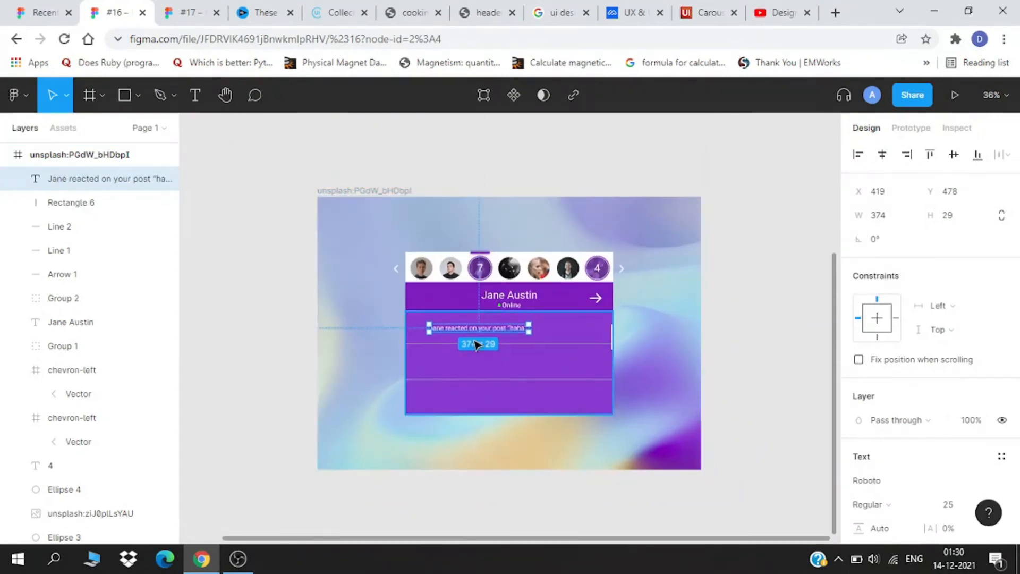
scroll(476, 344, "up", 5)
key("shift+Left")
key("shift+Left")
key("shift+Left")
key("shift+Left")
key("shift+Left")
key("shift+Left")
key("shift+Left")
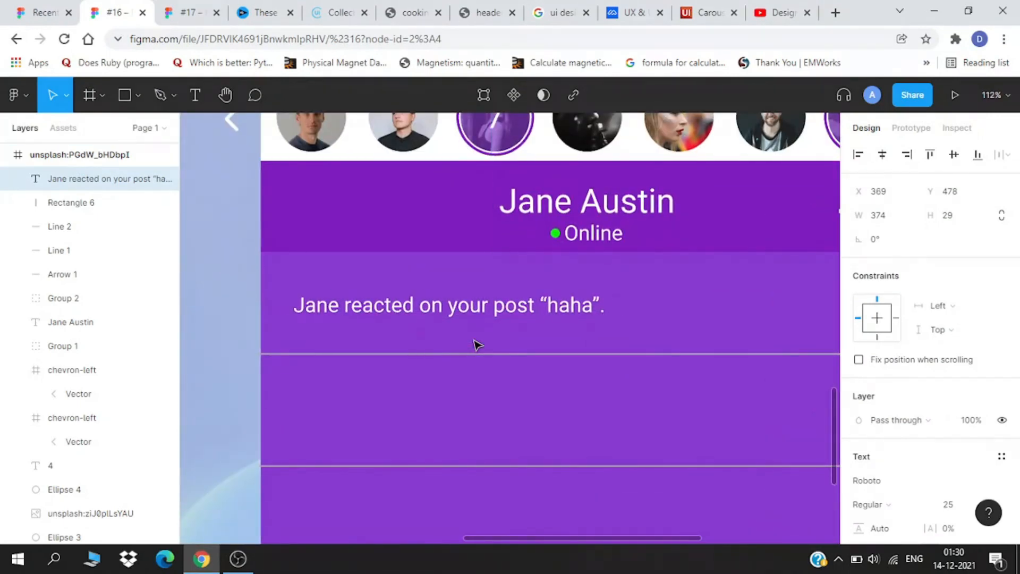
Duplicate the notification text in the first row and shift the copy right to X 709.
scroll(477, 345, "down", 3)
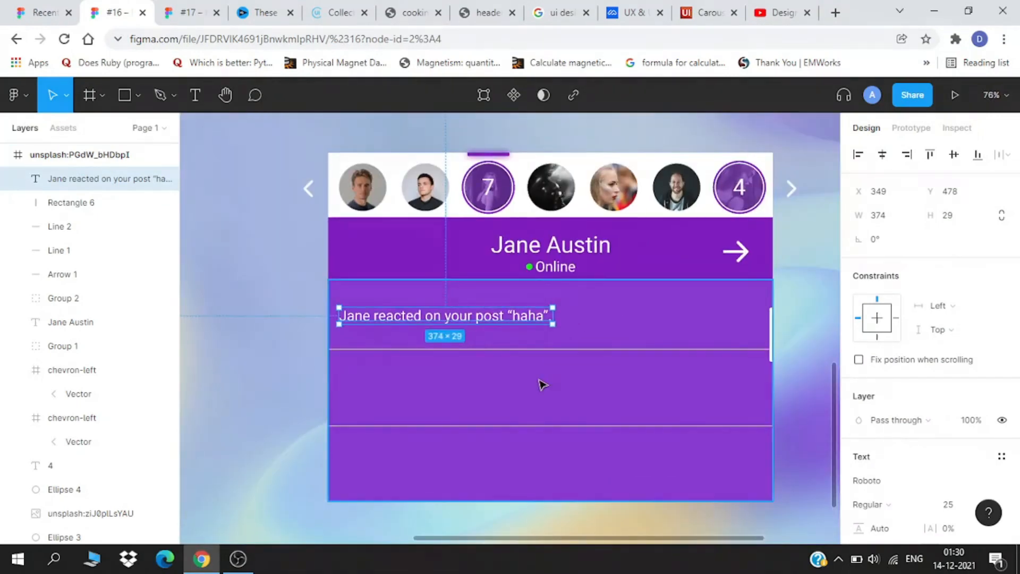
left_click_drag(610, 357, 565, 330)
left_click(583, 312)
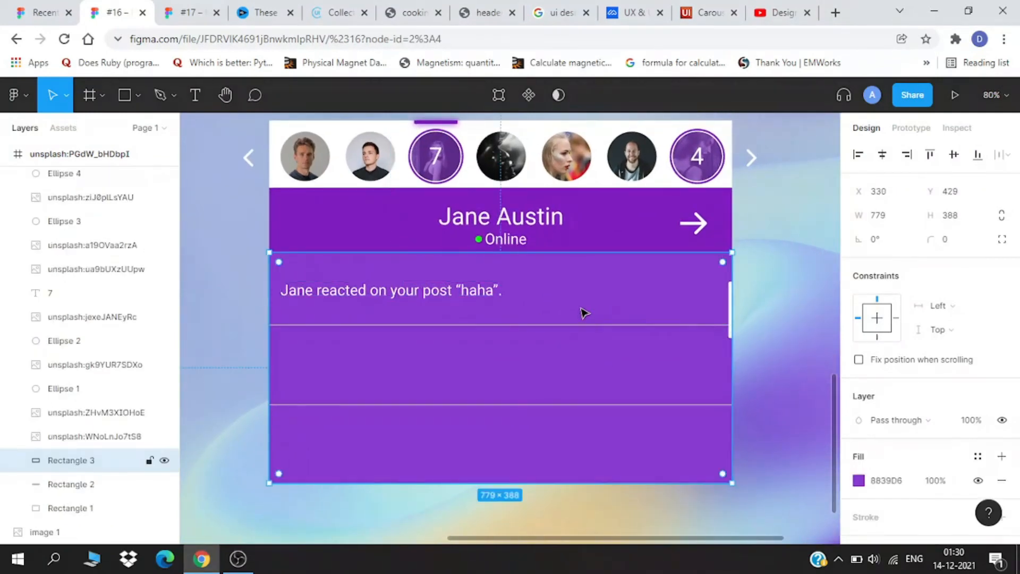
left_click(483, 298)
key("ctrl+v")
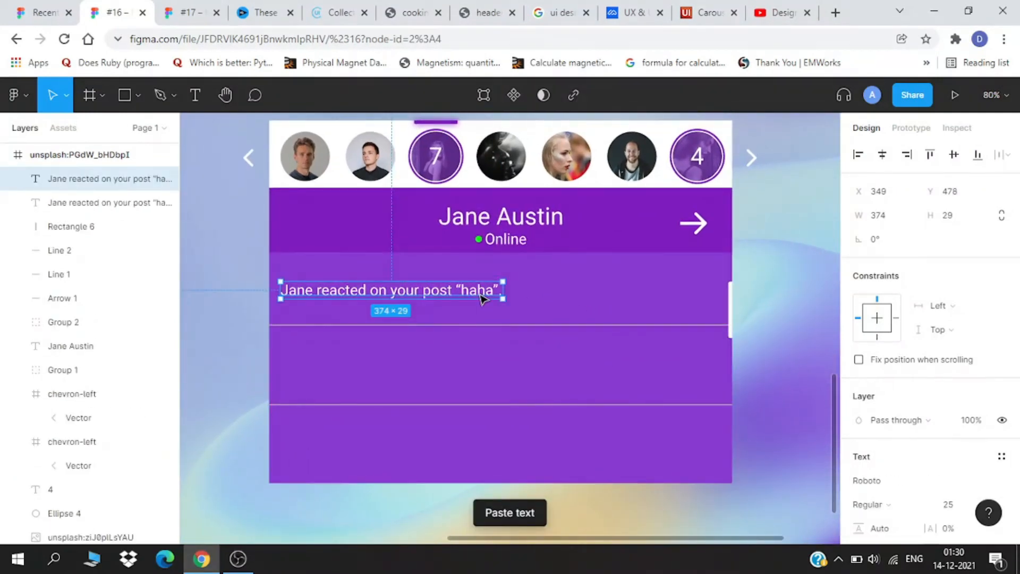
key("shift+Right")
key("shift+Right")
key("shift+Right")
key("shift+Right")
key("shift+Right")
key("shift+Right")
key("shift+Right")
key("shift+Right")
key("shift+Right")
key("shift+Right")
key("shift+Right")
key("shift+Right")
key("shift+Right")
key("shift+Right")
key("shift+Right")
key("shift+Right")
key("shift+Right")
key("shift+Right")
key("shift+Right")
key("shift+Right")
key("shift+Right")
key("shift+Right")
key("shift+Right")
key("shift+Right")
key("shift+Right")
key("shift+Right")
key("shift+Right")
key("shift+Right")
key("shift+Right")
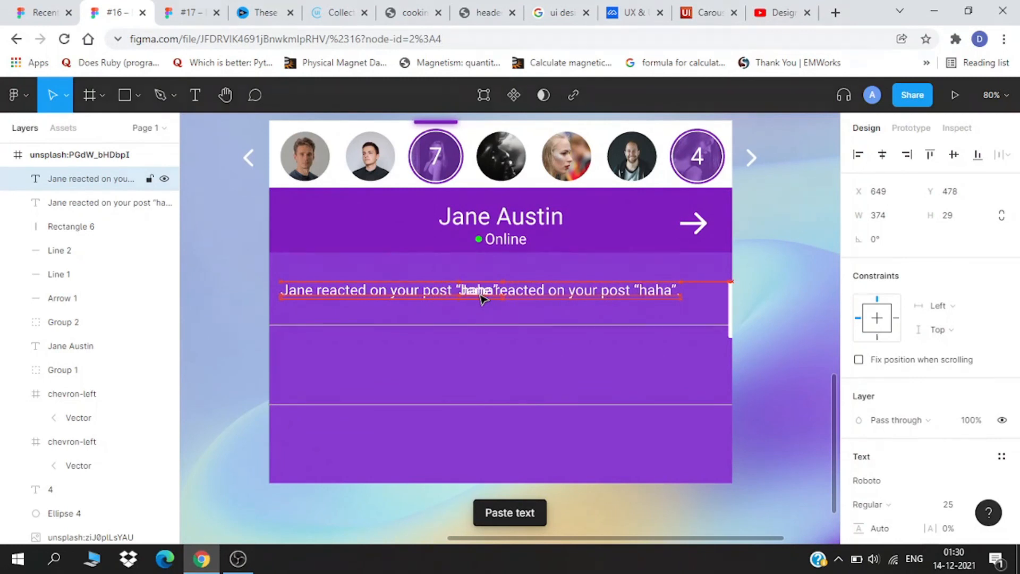
Replace the wording of the duplicated first-row text with “2 min”.
double_click(523, 290)
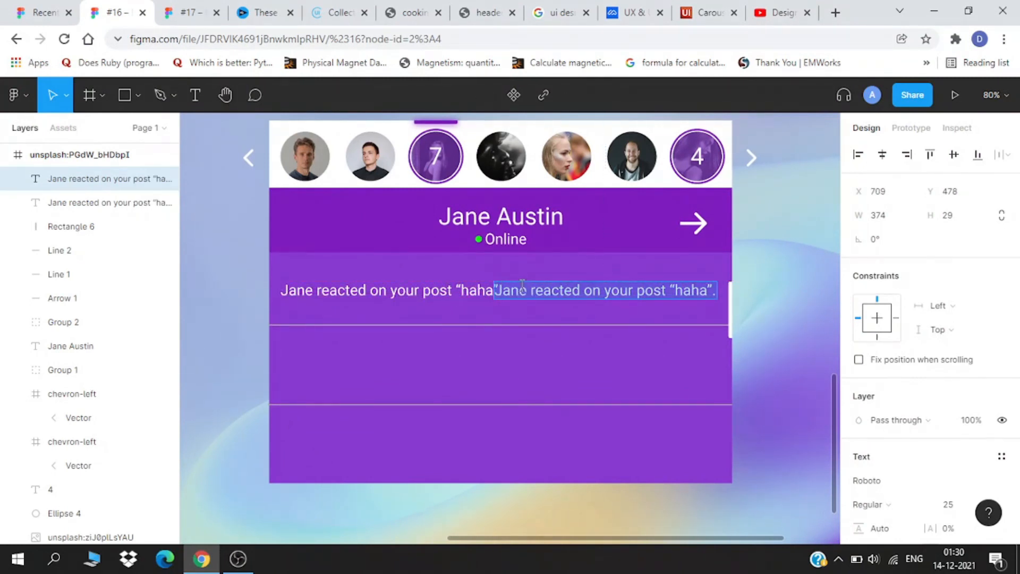
type("2 min")
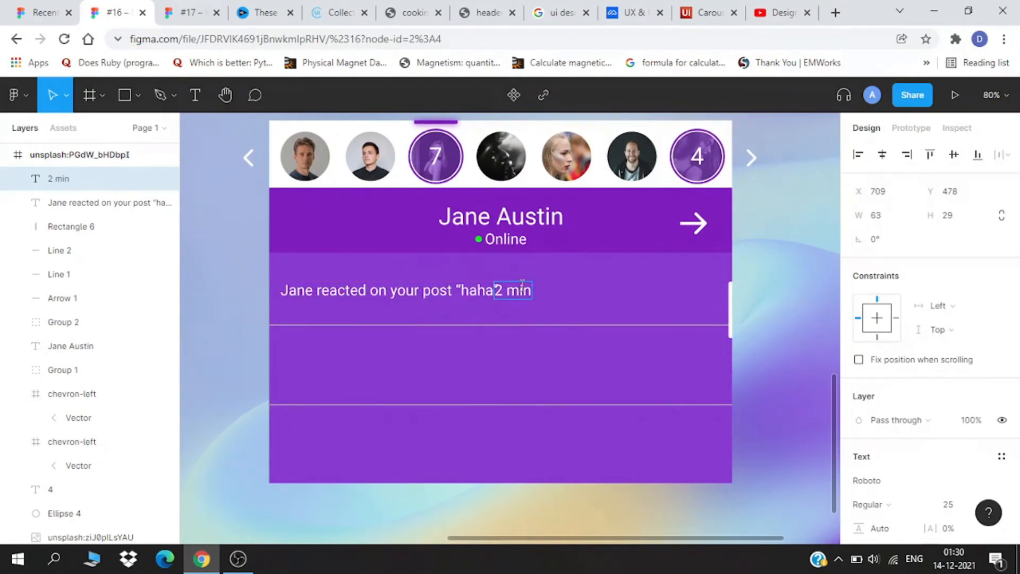
key("Escape")
Move the “2 min” text right to X 1029, close to the scrollbar in the first row.
key("shift+Right")
key("shift+Right")
key("shift+Right")
key("shift+Right")
key("shift+Right")
key("shift+Right")
key("shift+Right")
key("shift+Right")
key("shift+Right")
key("shift+Right")
key("shift+Right")
key("shift+Right")
key("shift+Right")
key("shift+Right")
key("shift+Right")
key("shift+Right")
key("shift+Right")
key("shift+Right")
key("shift+Right")
key("shift+Right")
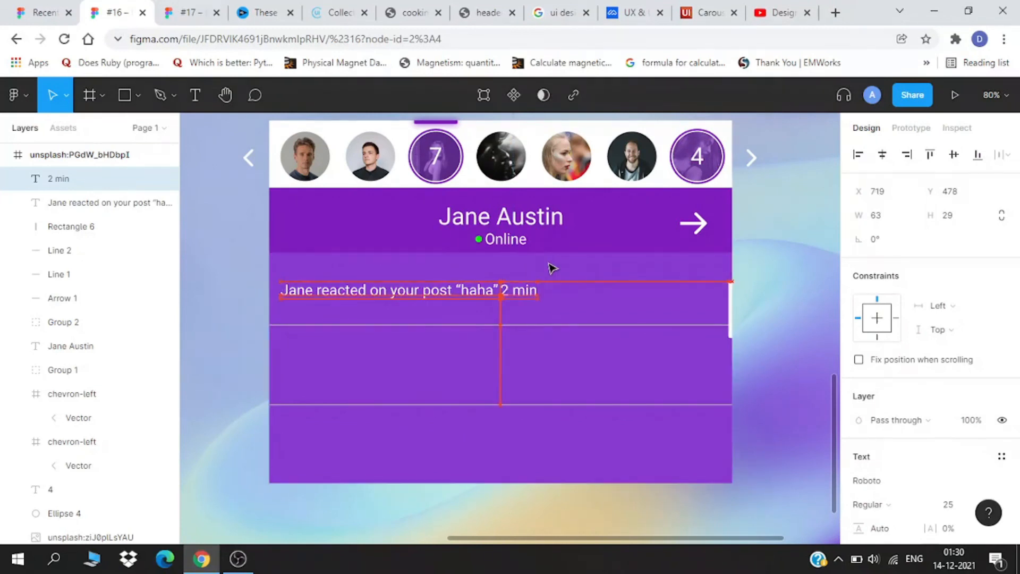
key("shift+Right")
key("shift+Right")
key("shift+Right")
key("shift+Right")
key("shift+Right")
key("shift+Right")
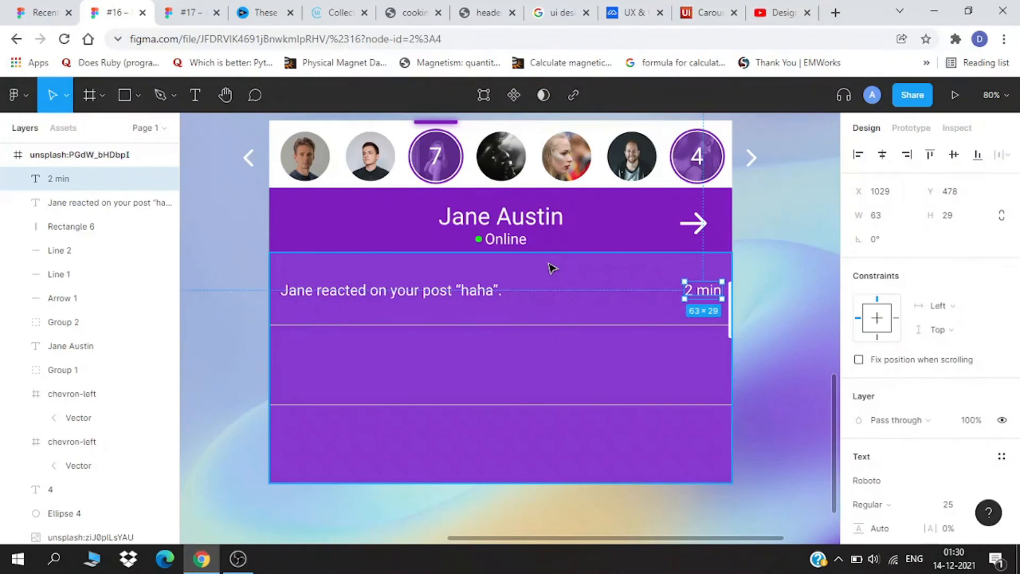
Duplicate the first row's message and time together and move the copies down into the second row at Y 603.
left_click(455, 297, "shift")
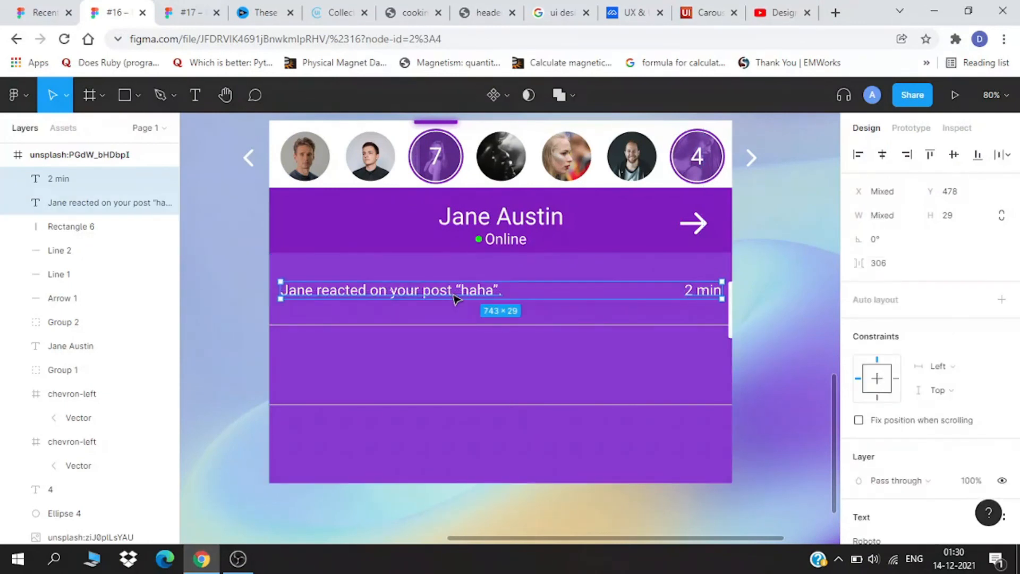
key("ctrl+v")
key("shift+Down")
key("shift+Down")
key("shift+Down")
key("shift+Down")
key("shift+Down")
key("shift+Down")
key("shift+Down")
key("shift+Down")
key("shift+Down")
key("shift+Down")
key("shift+Down")
key("shift+Down")
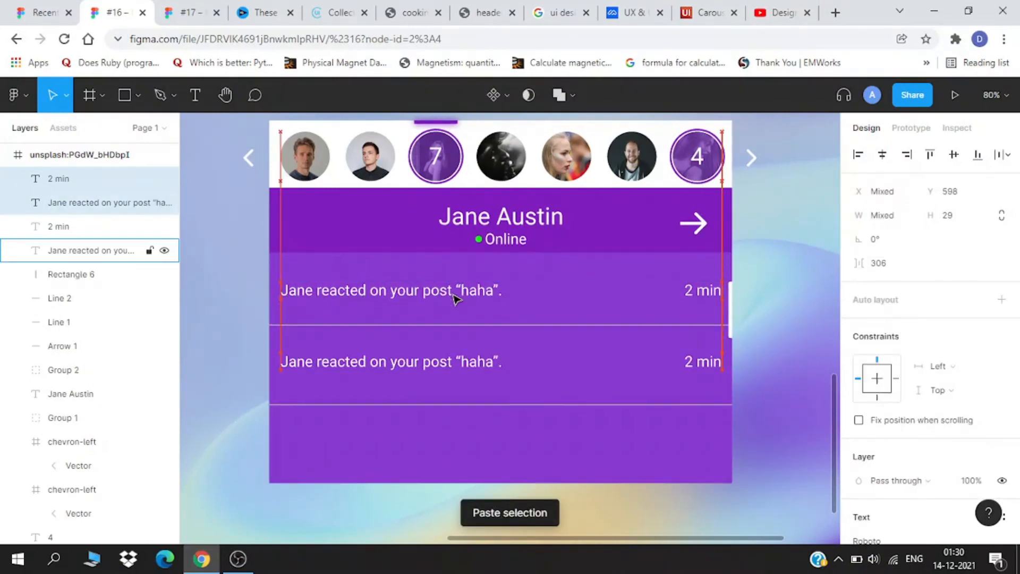
key("Down")
key("Down")
key("Down")
key("Down")
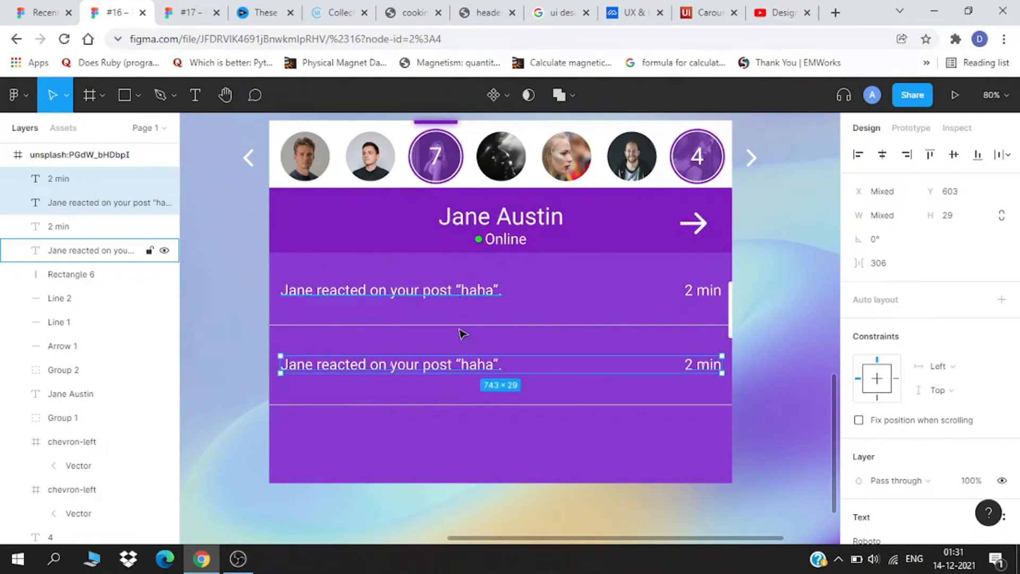
Reword the second-row message after the person's first name to “commented on your post “That's funny”.”.
double_click(367, 370)
left_click(366, 366)
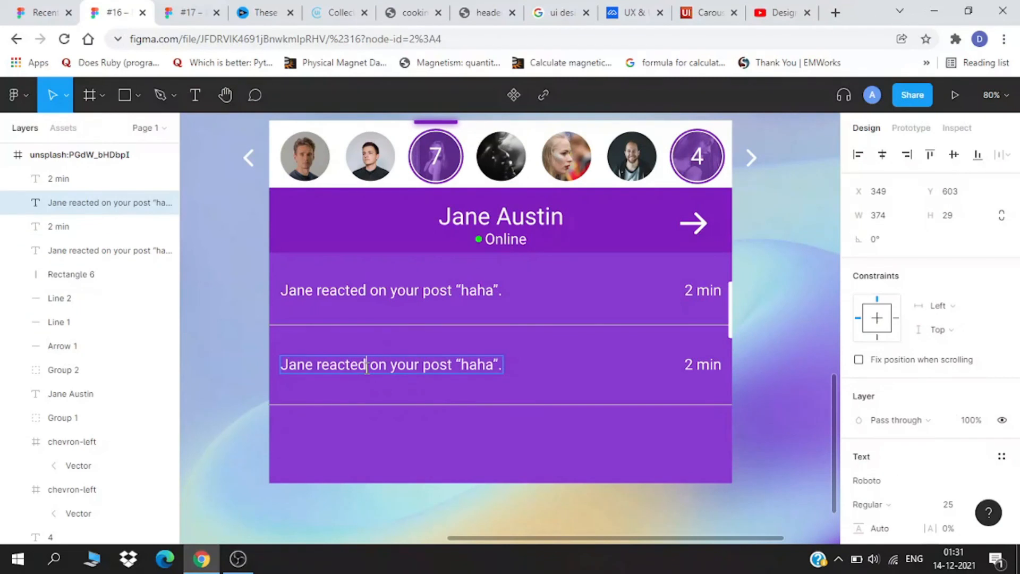
left_click_drag(340, 372, 320, 367)
left_click(364, 365)
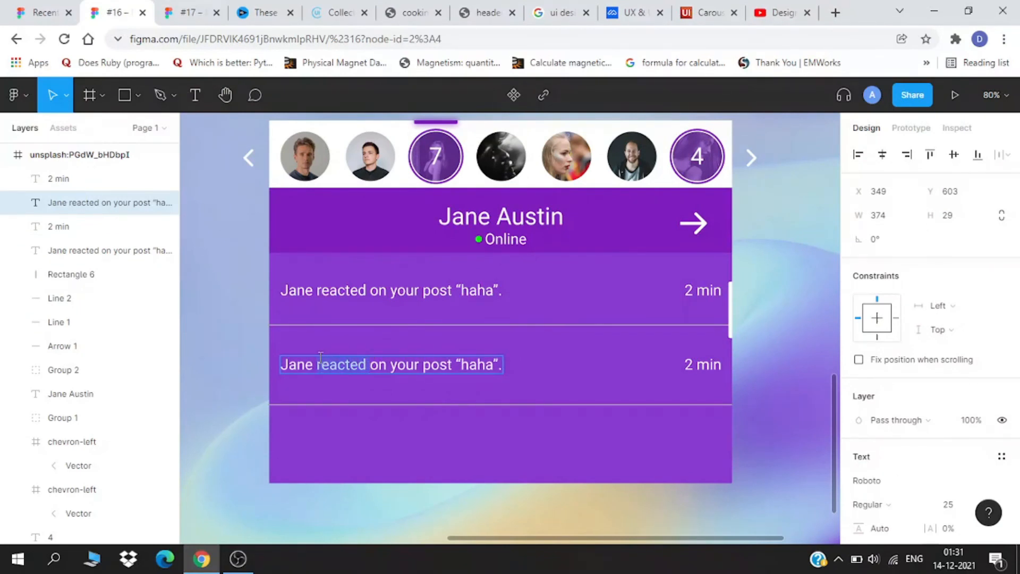
type("commented")
key("Right")
key("Right")
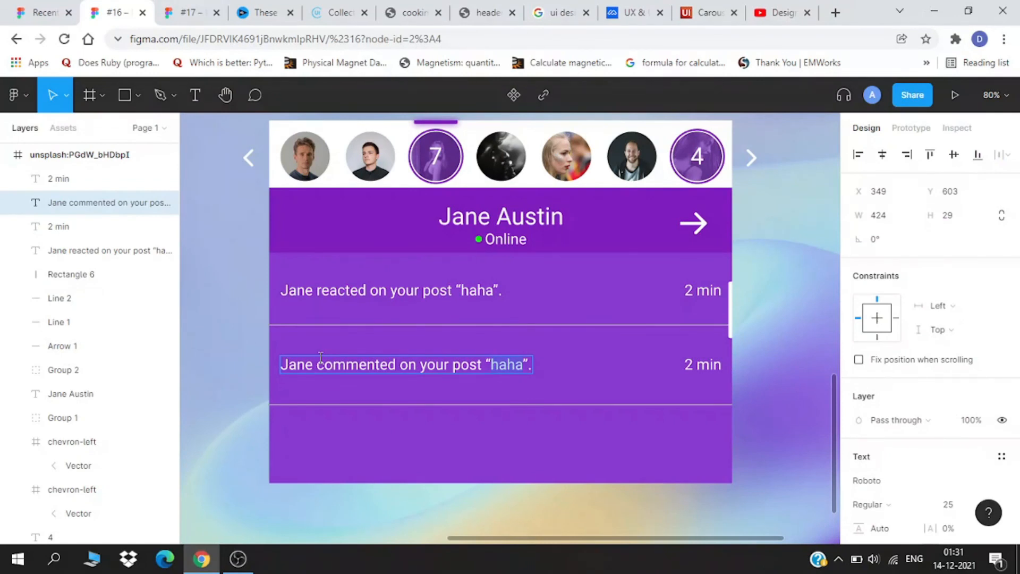
type("That's funny")
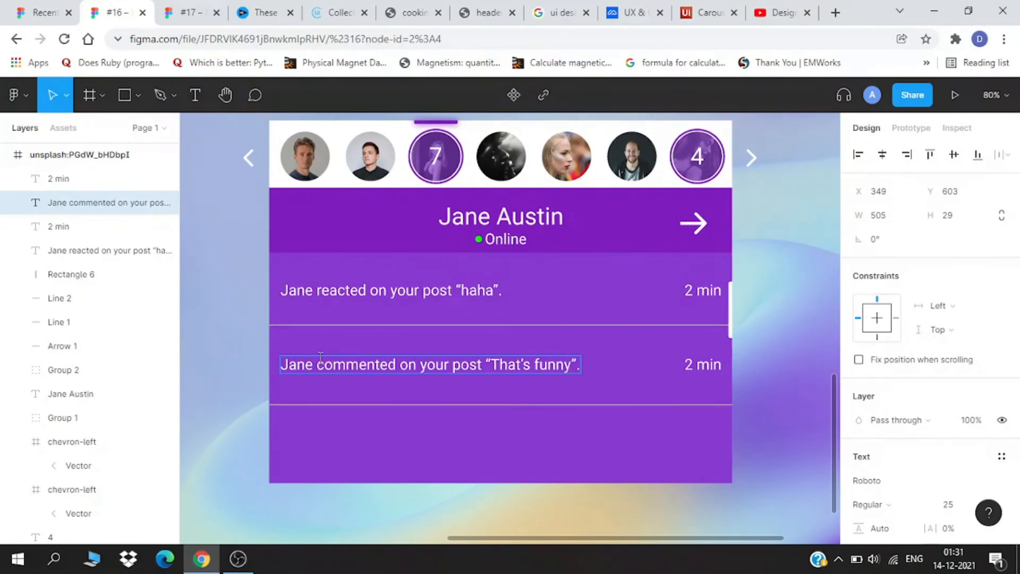
Change the time in the second row to “3 min”.
left_click(694, 368)
key("BackSpace")
type("3")
key("Escape")
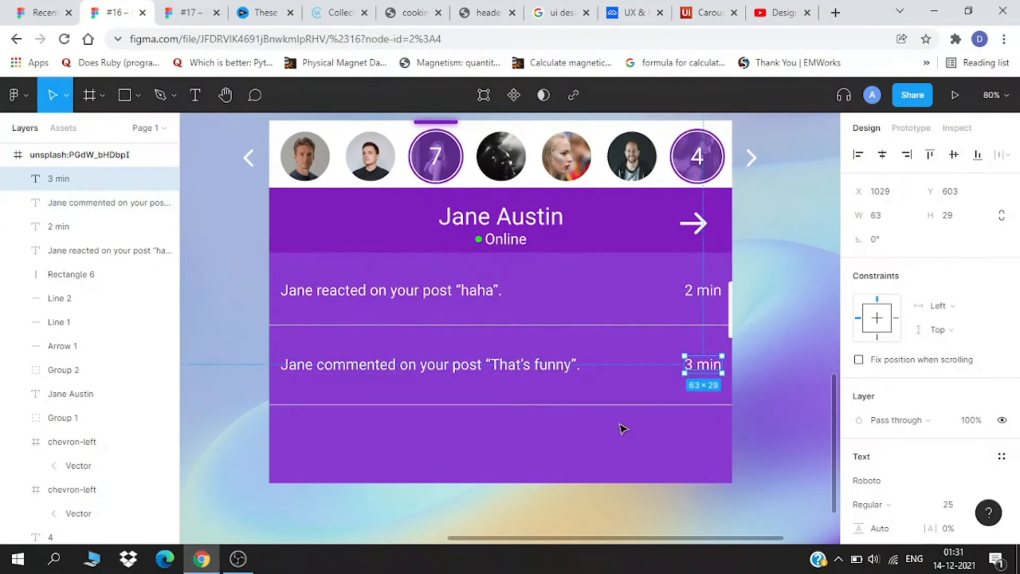
Duplicate the second row's message and time and move the copies down into the third row at Y 735.
left_click(481, 368, "shift")
key("ctrl+c")
key("ctrl+v")
key("shift+Down")
key("shift+Down")
key("shift+Down")
key("shift+Down")
key("shift+Down")
key("shift+Down")
key("shift+Down")
key("shift+Down")
key("shift+Down")
key("shift+Down")
key("shift+Down")
key("shift+Down")
key("shift+Down")
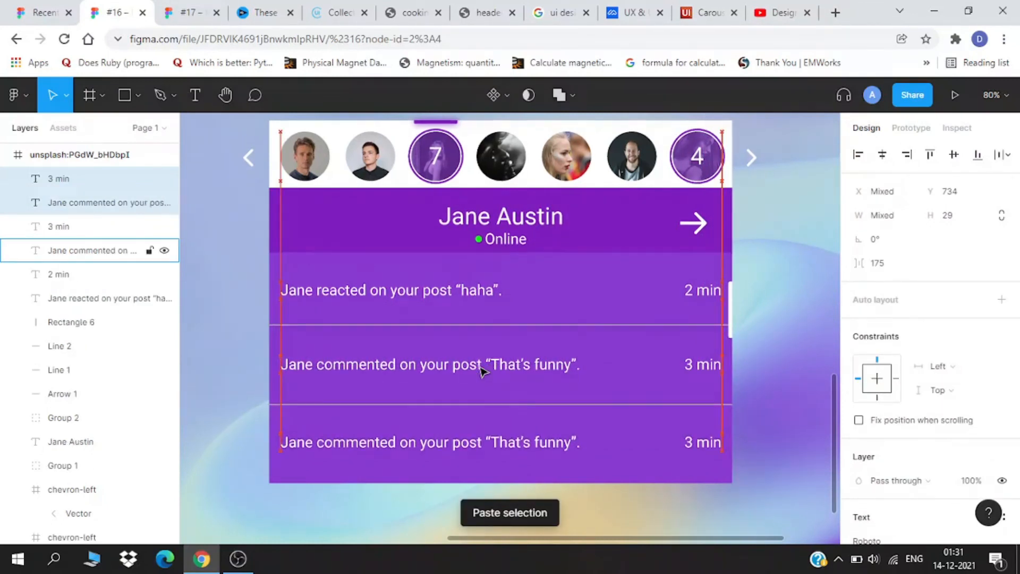
key("Down")
key("Down")
Reword the third-row message after the person's first name to “sent you a file “Xtra.pdf”.”.
double_click(381, 436)
left_click(332, 442)
left_click_drag(318, 440, 577, 452)
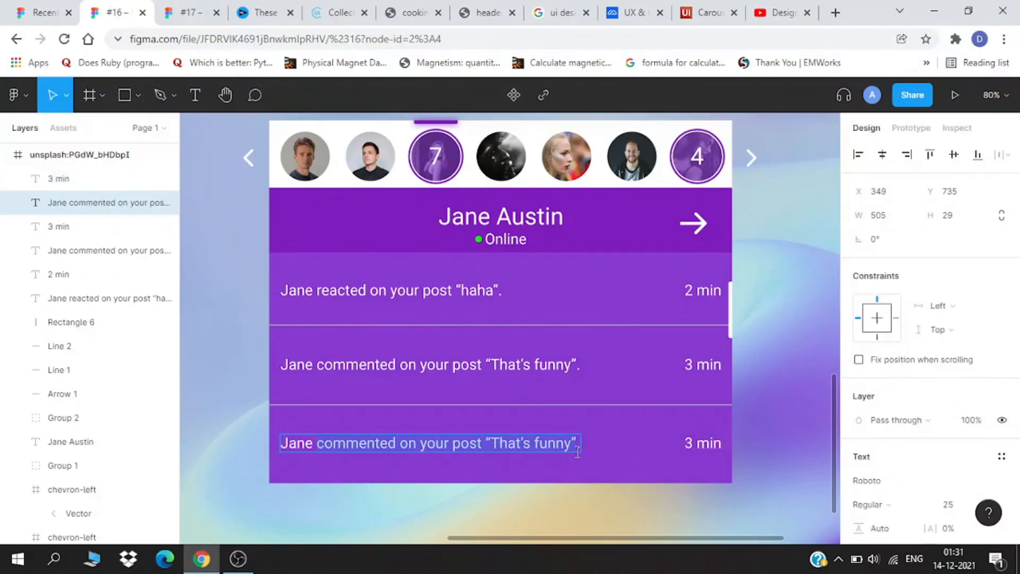
type("sen ")
type("t y")
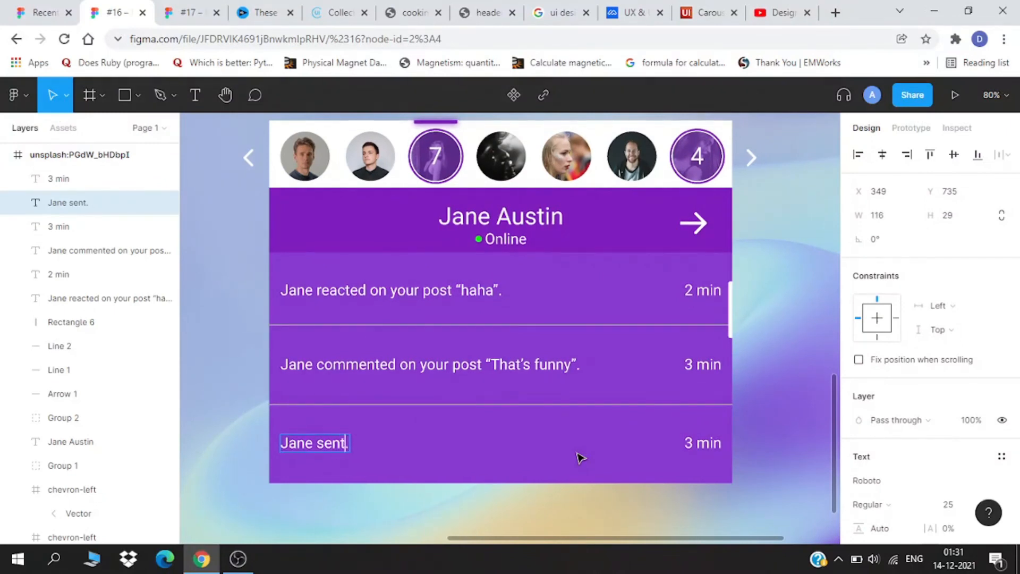
type("ou a file")
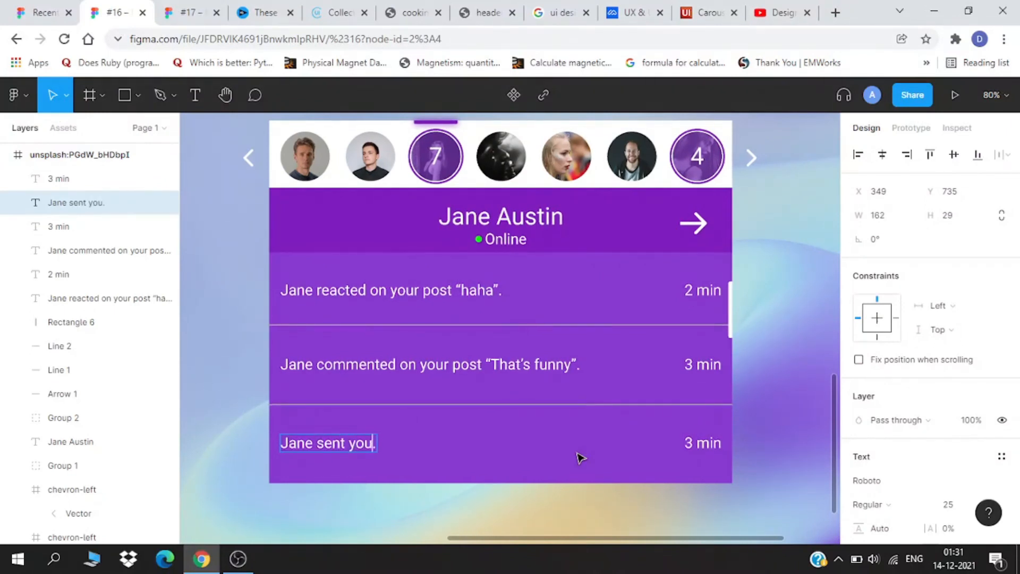
type(" \"\"")
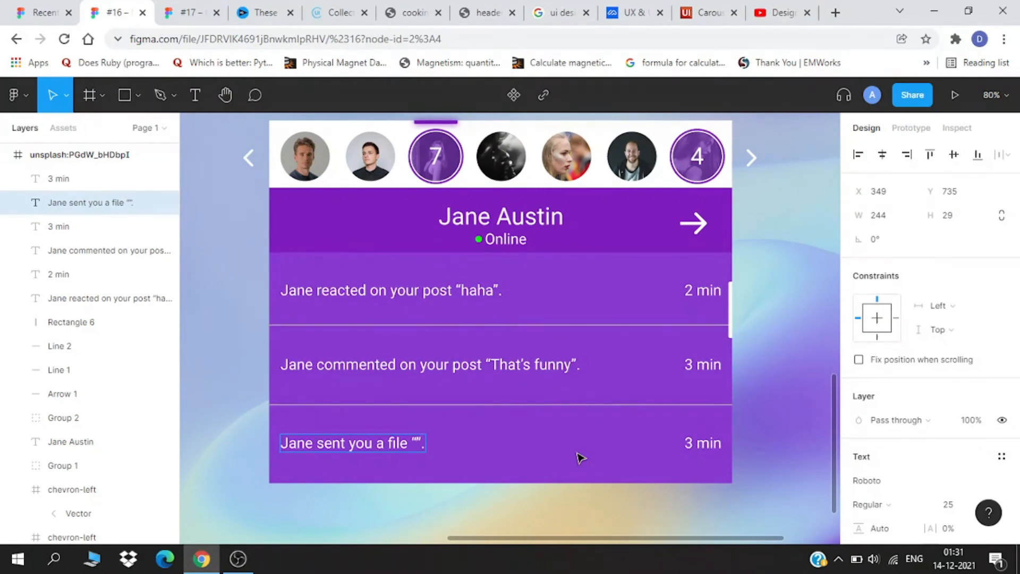
type("X")
type("tra")
type(".pdf")
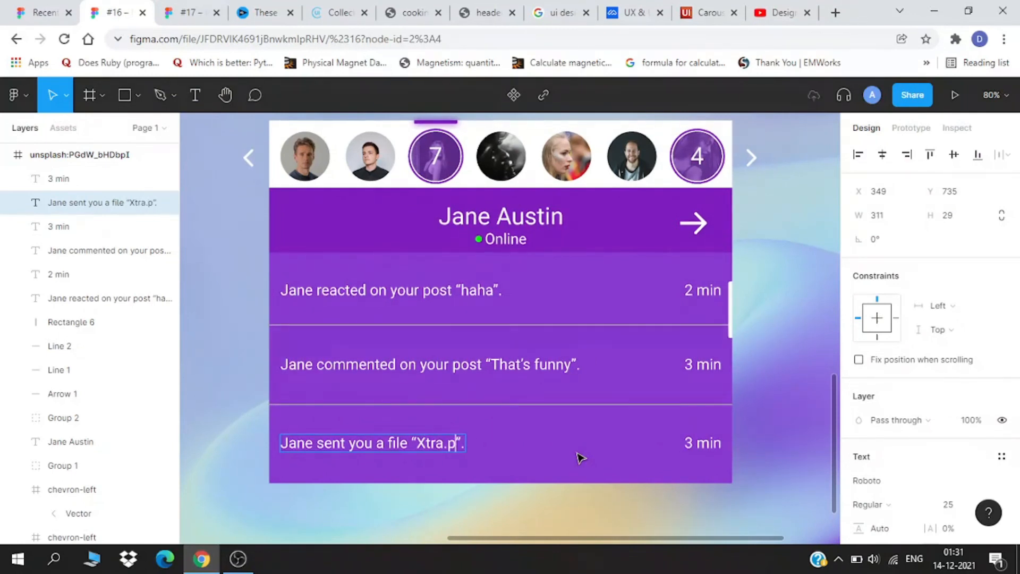
key("Escape")
Change the third row's time to “10 min” and move it left to X 1015 to line up with the times above.
left_click(686, 440)
double_click(688, 443)
left_click(698, 442)
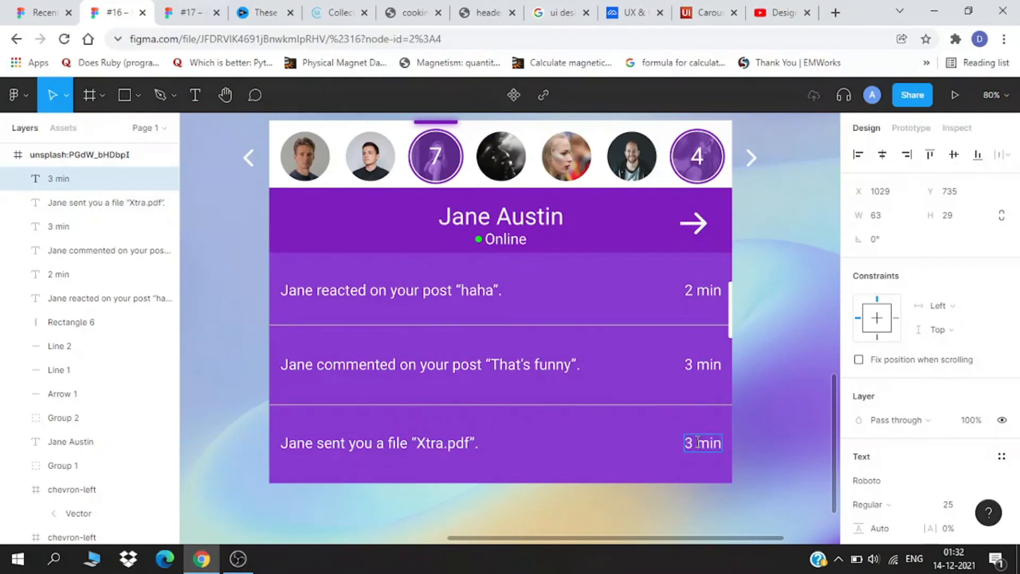
key("BackSpace")
type("10")
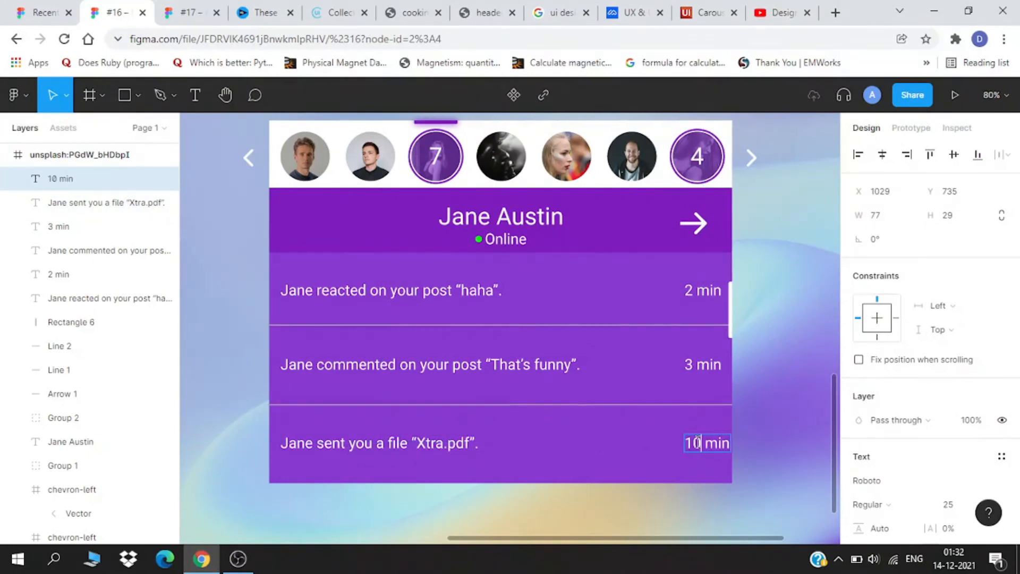
key("Escape")
left_click_drag(672, 444, 669, 440)
Duplicate the whole 1440 × 1024 card frame and place the copy beside the original at X 1598.
scroll(669, 440, "down", 3, "ctrl")
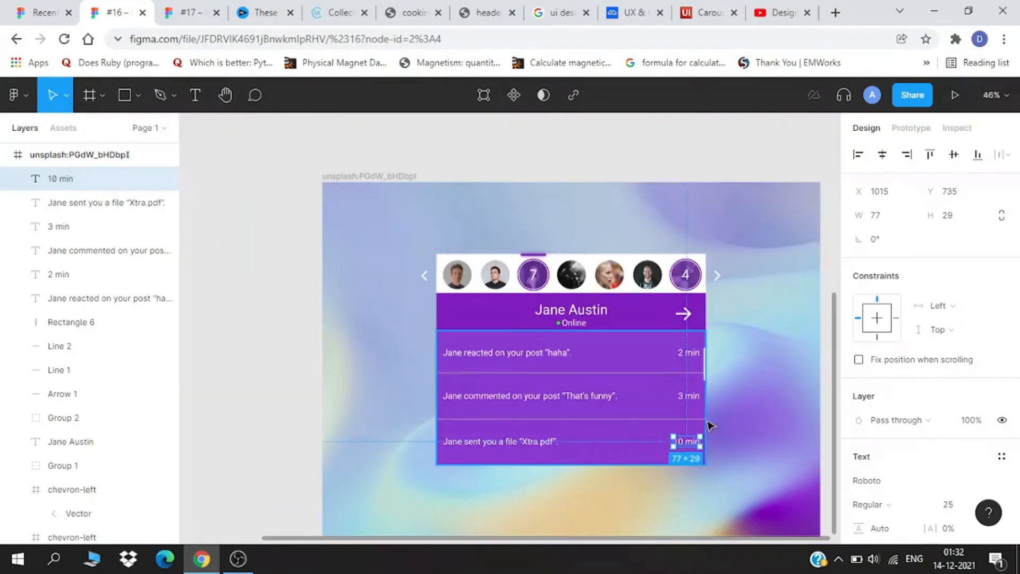
left_click(746, 412)
scroll(733, 410, "up", 2, "ctrl")
left_click_drag(724, 404, 519, 342)
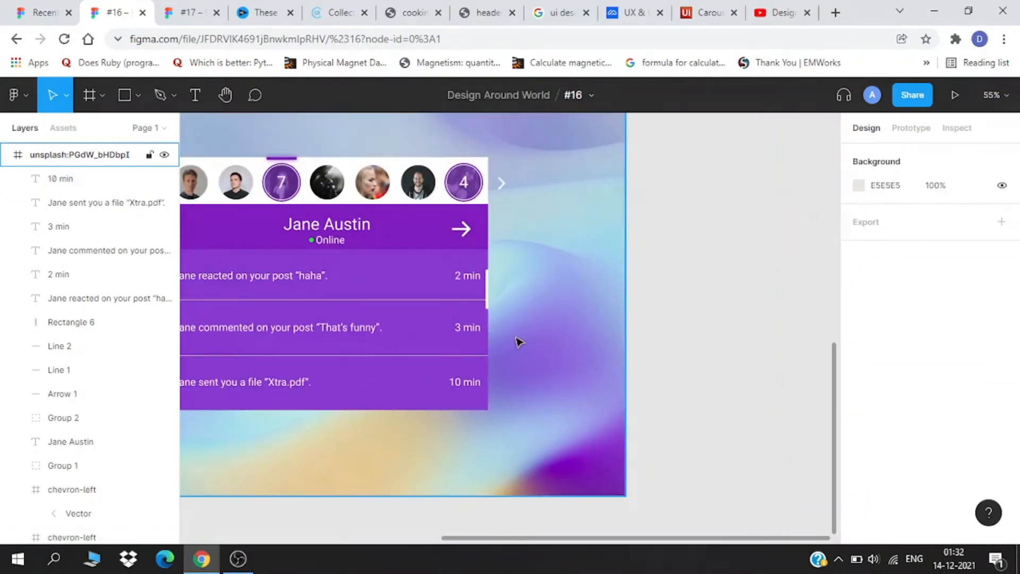
scroll(482, 280, "down", 2, "ctrl")
left_click(257, 151)
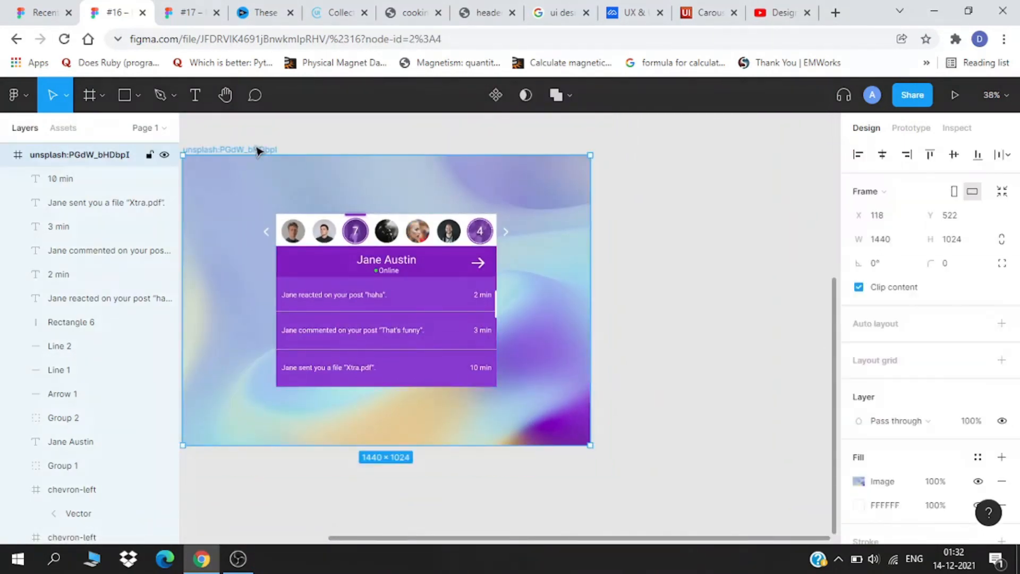
key("ctrl+c")
key("ctrl+v")
left_click_drag(659, 203, 382, 197)
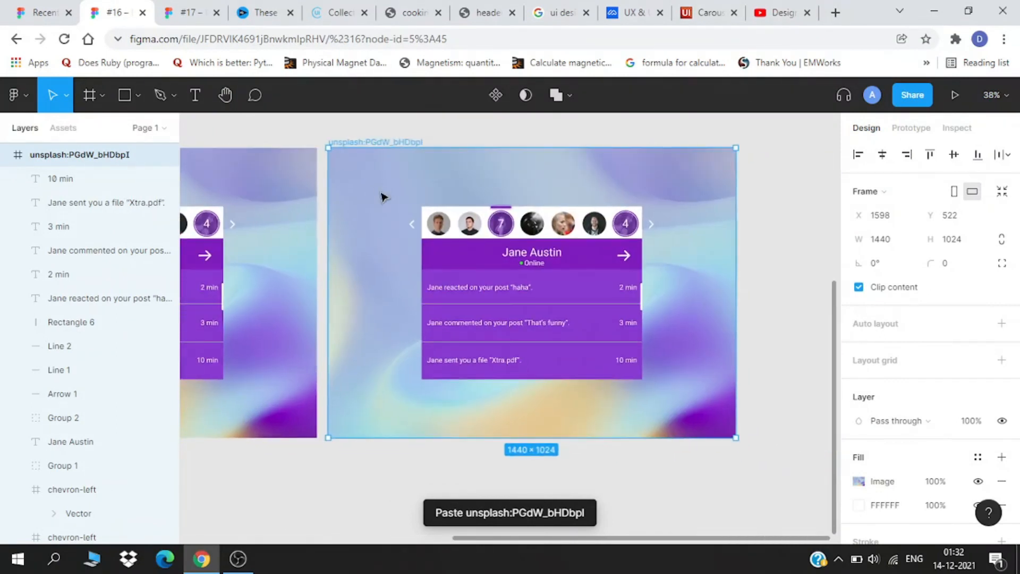
In the duplicated frame, move the small purple indicator bar right to X 686, above the fourth portrait.
scroll(480, 215, "up", 3, "ctrl")
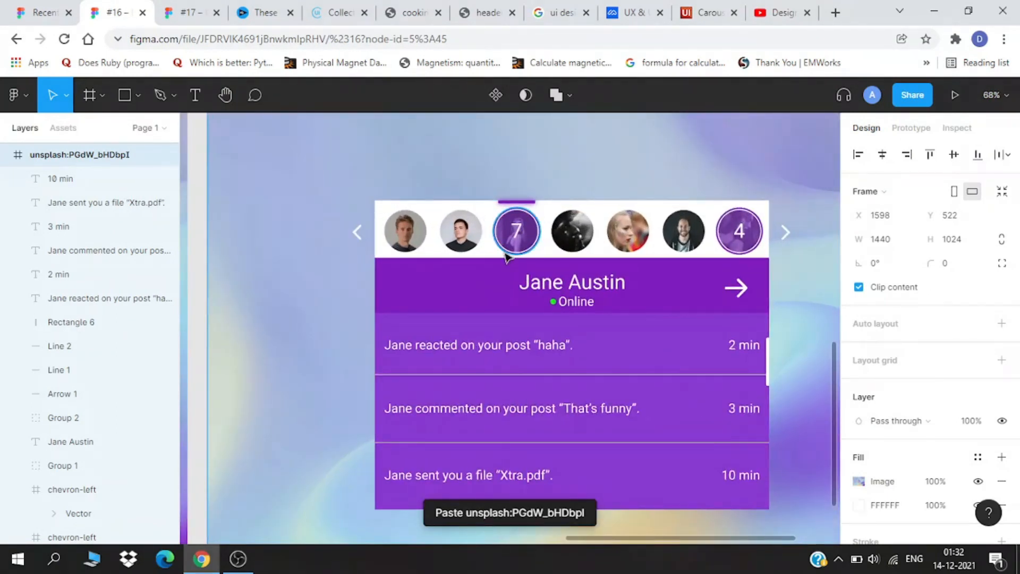
scroll(506, 258, "up", 1, "ctrl")
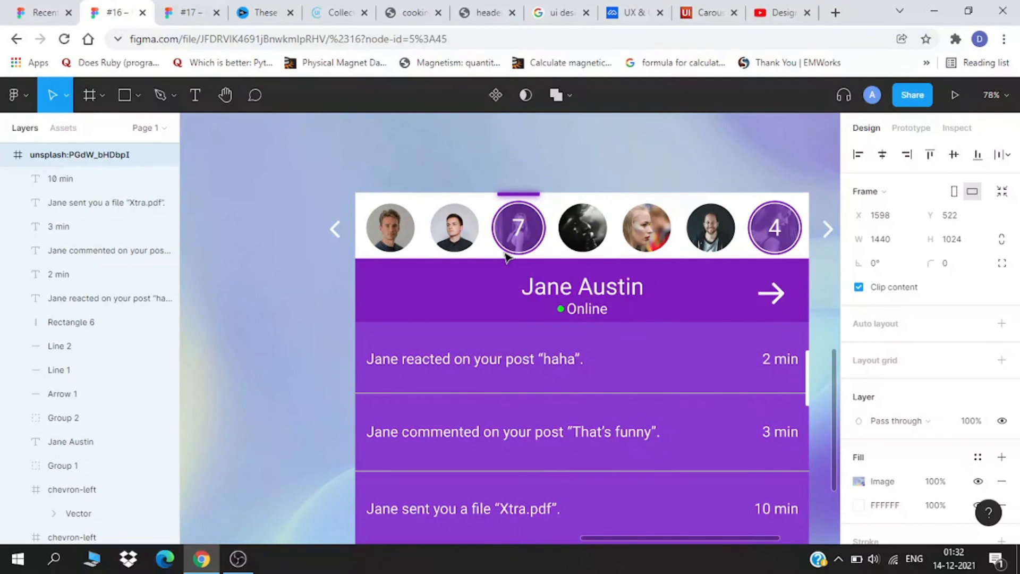
scroll(419, 379, "down", 1, "ctrl")
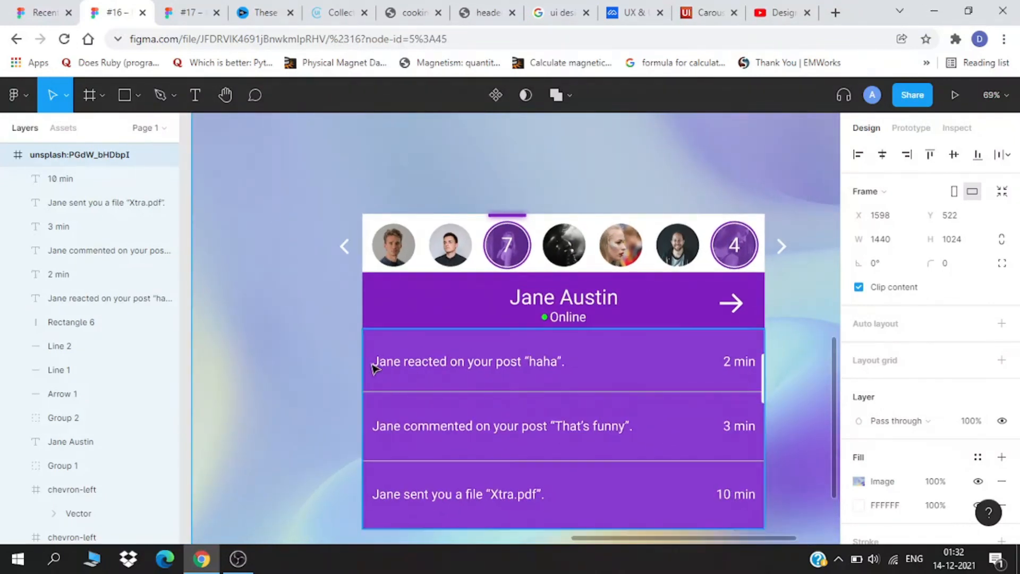
scroll(374, 367, "up", 2, "ctrl")
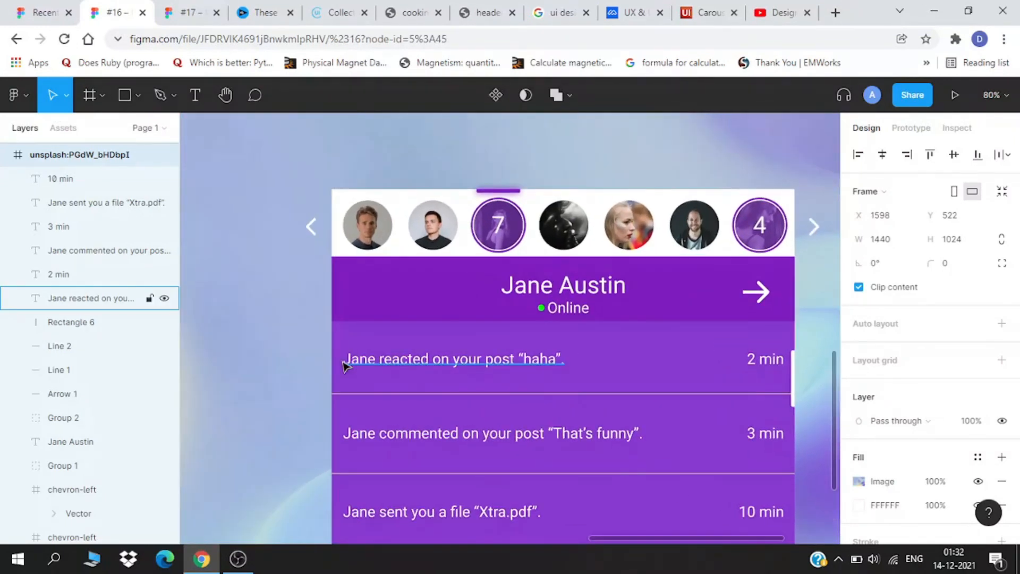
scroll(564, 240, "up", 1, "ctrl")
left_click(565, 240)
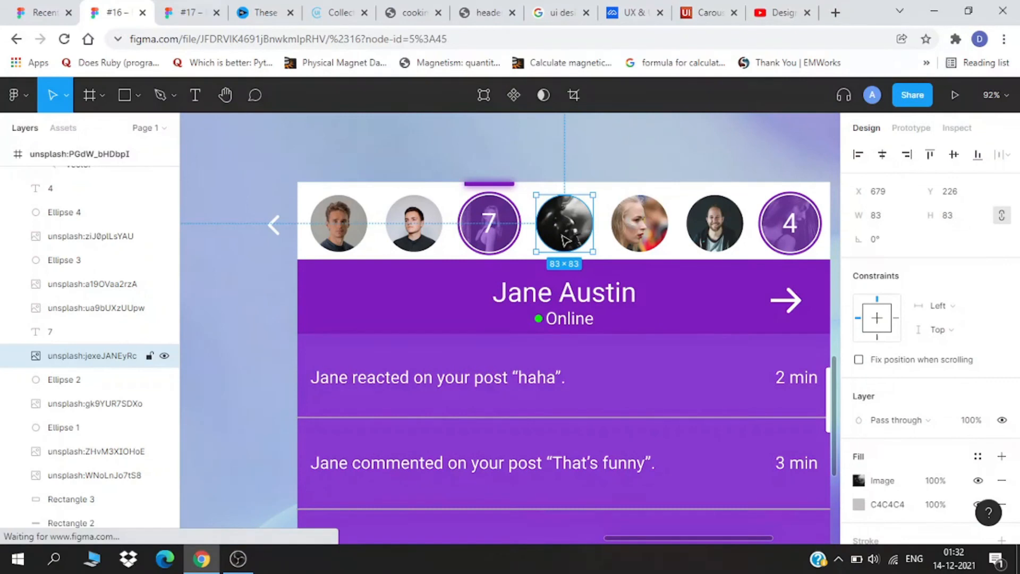
left_click(498, 183)
key("shift+Right")
key("shift+Right")
key("shift+Right")
key("shift+Right")
key("shift+Right")
key("shift+Right")
key("shift+Right")
key("shift+Right")
key("shift+Right")
key("shift+Right")
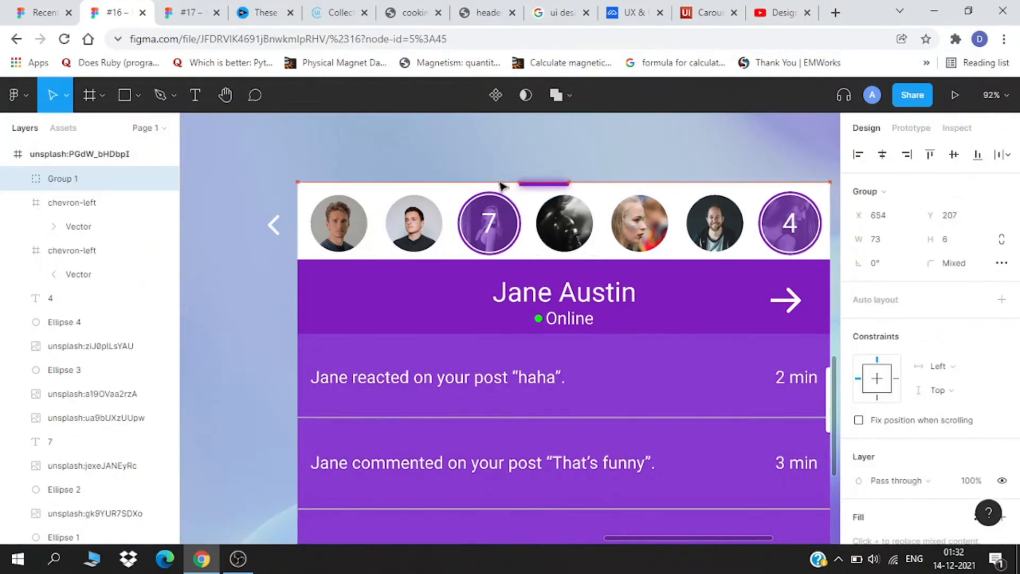
key("shift+Right")
key("Right")
key("Right")
key("Right")
key("Right")
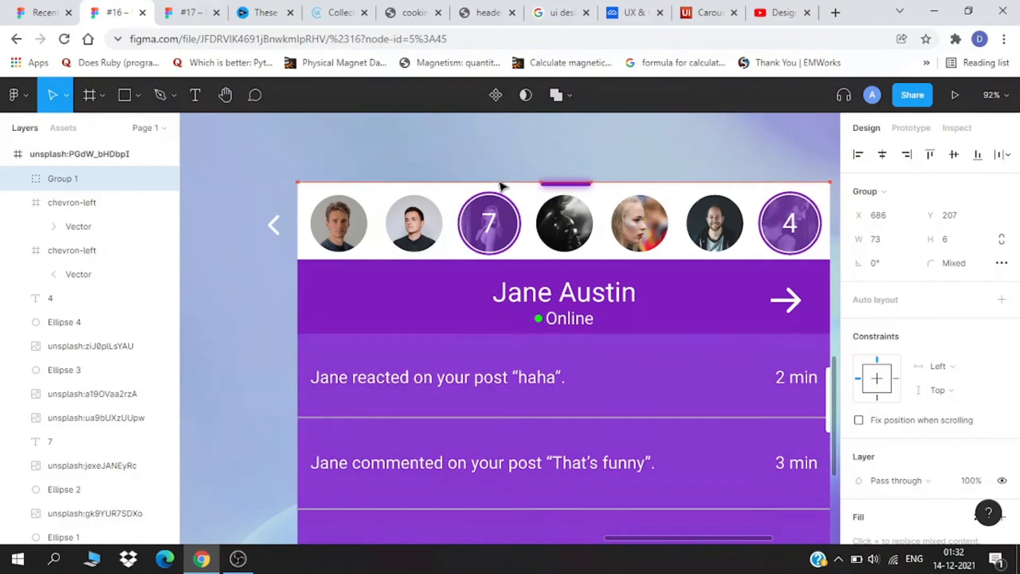
Nudge the small purple indicator bar to X 685 so it sits centred above the fourth portrait.
key("Left")
key("Left")
key("Right")
key("Right")
key("Right")
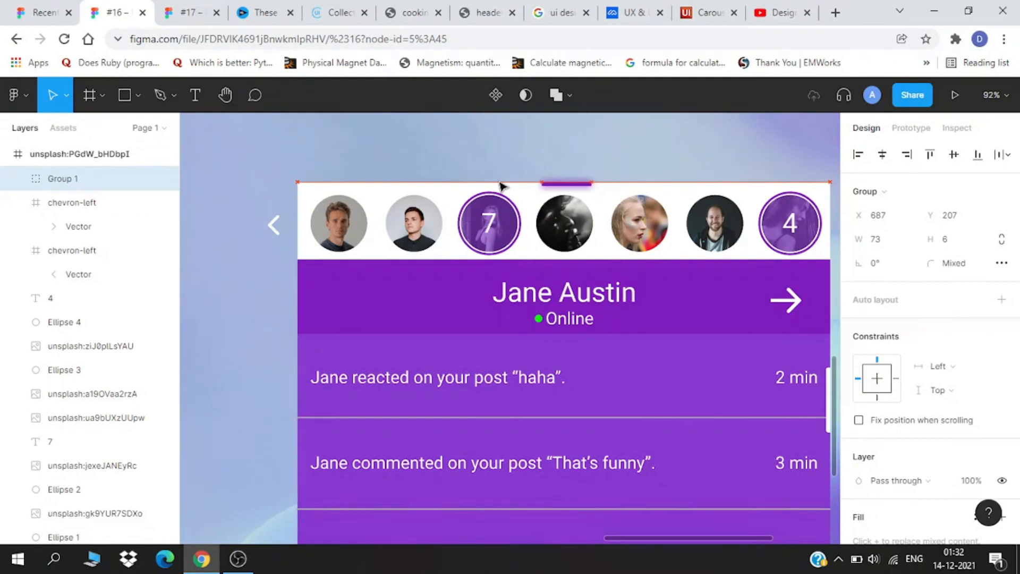
key("Left")
key("Left")
scroll(499, 183, "down", 1)
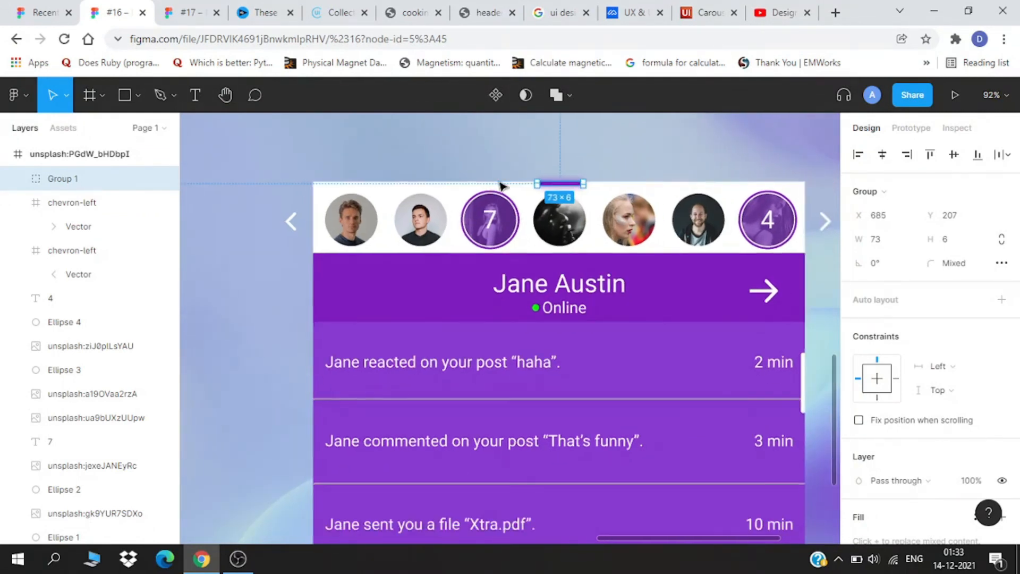
Replace the name in the duplicated card's band with the other person's first name and centre it horizontally in the frame.
double_click(534, 285)
type("Samuel")
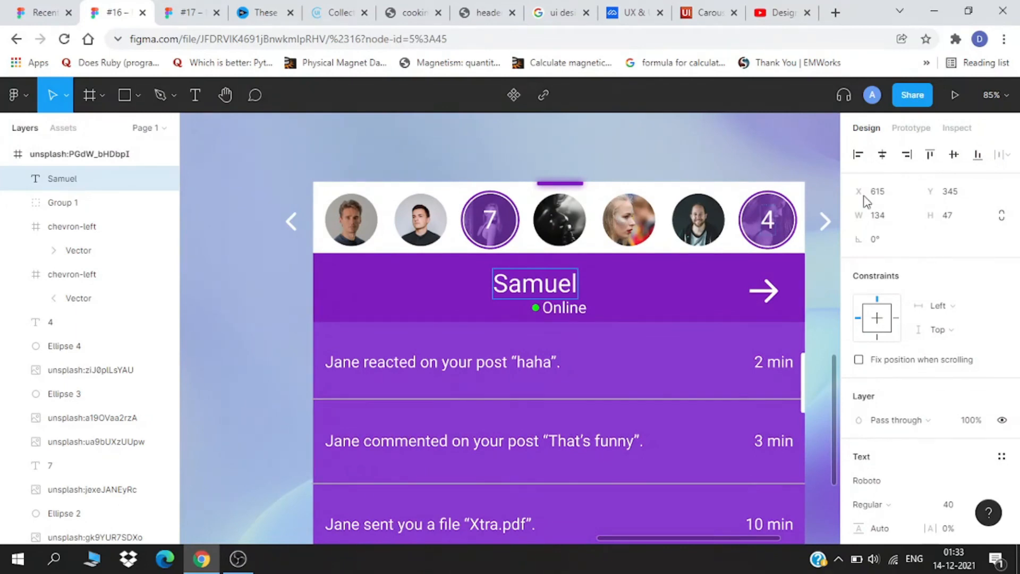
left_click(881, 154)
Recolour the status dot beneath the name to grey 949494.
left_click(535, 311)
left_click(535, 310)
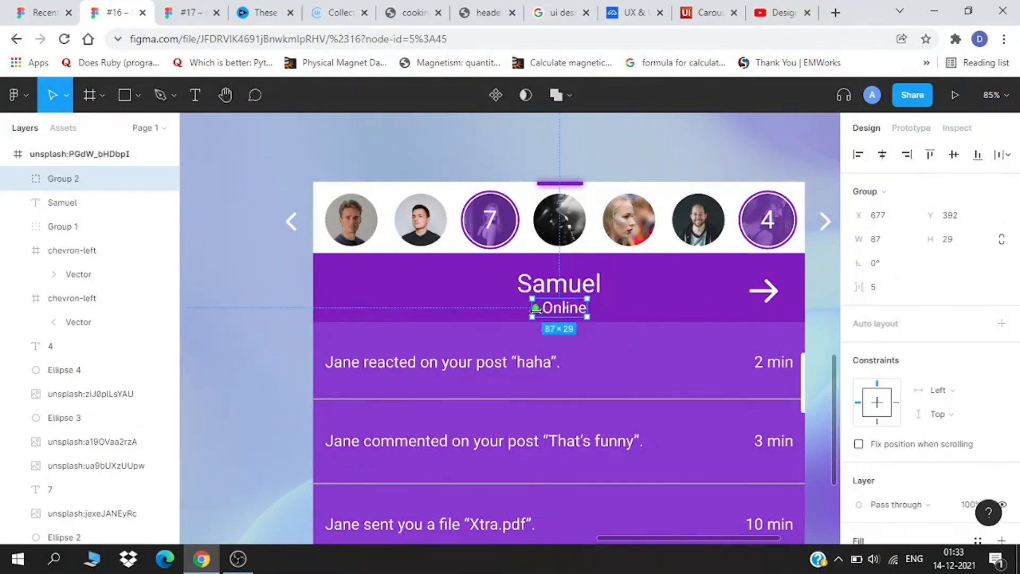
double_click(536, 308)
left_click(881, 456)
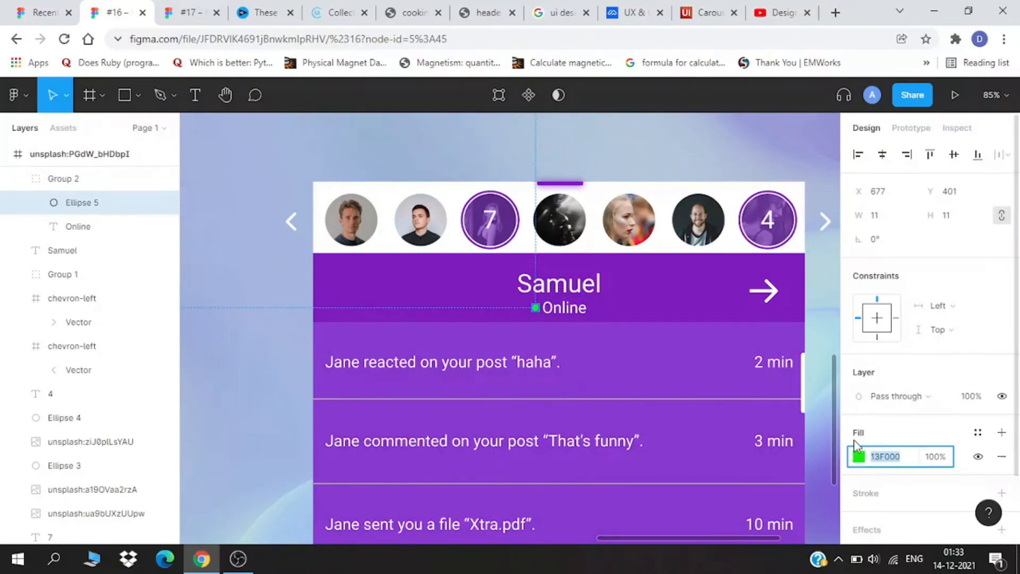
left_click(866, 457)
left_click_drag(777, 323, 641, 257)
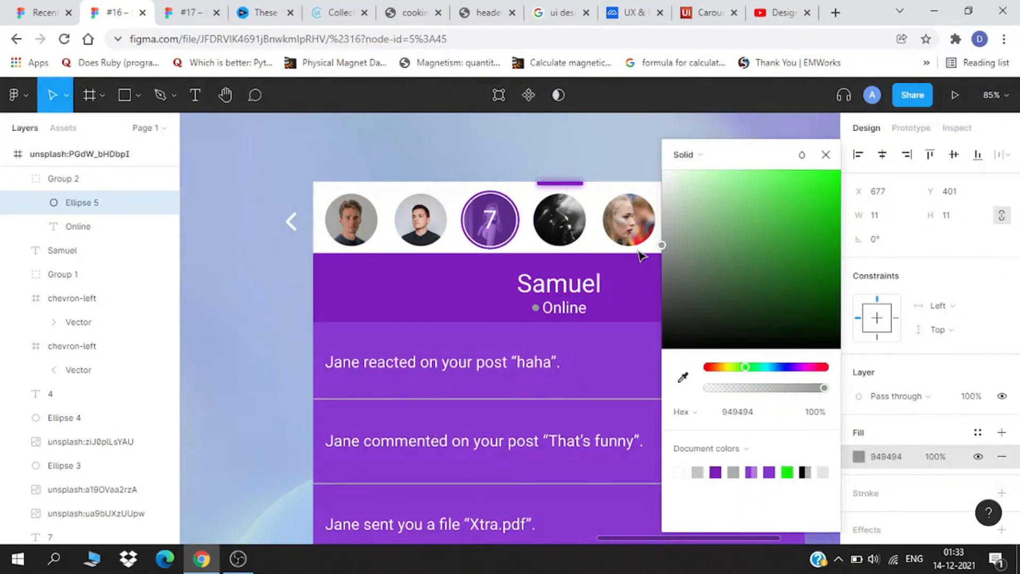
Change the status text to “Offline” and centre the dot-and-text group horizontally in the frame.
left_click(563, 307)
double_click(562, 307)
type("=ff")
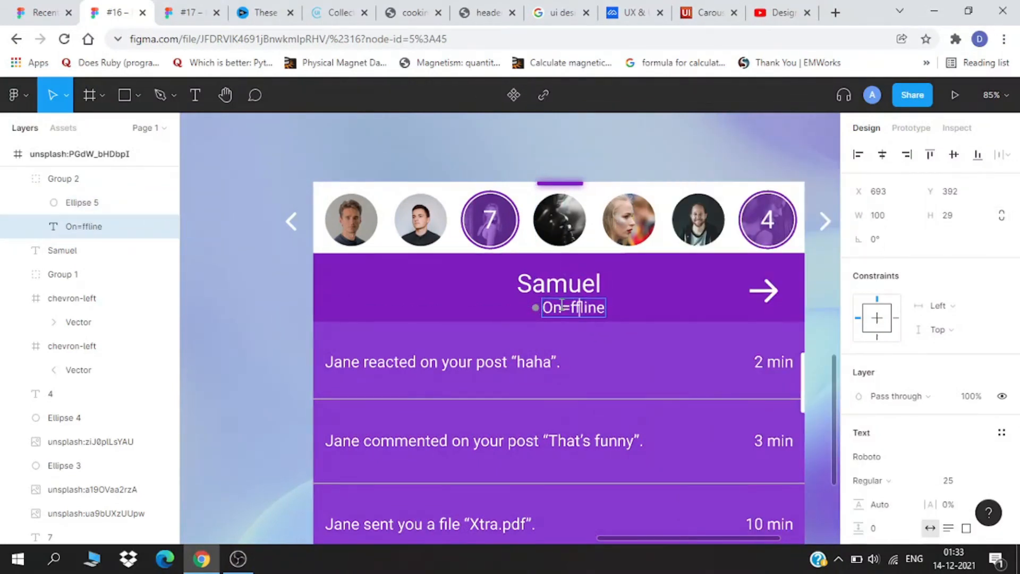
key("ctrl+z")
key("BackSpace")
type("ff")
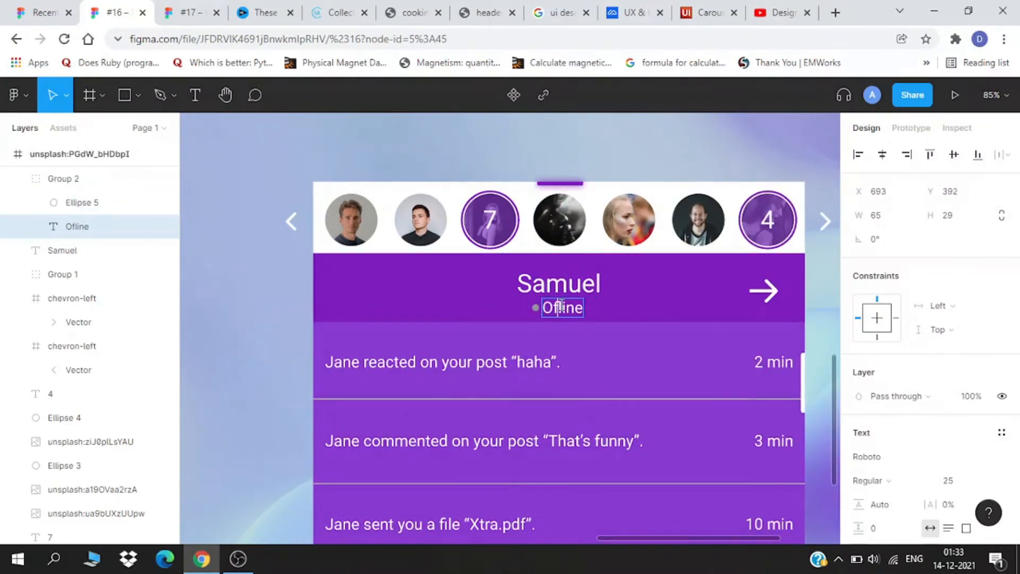
key("Escape")
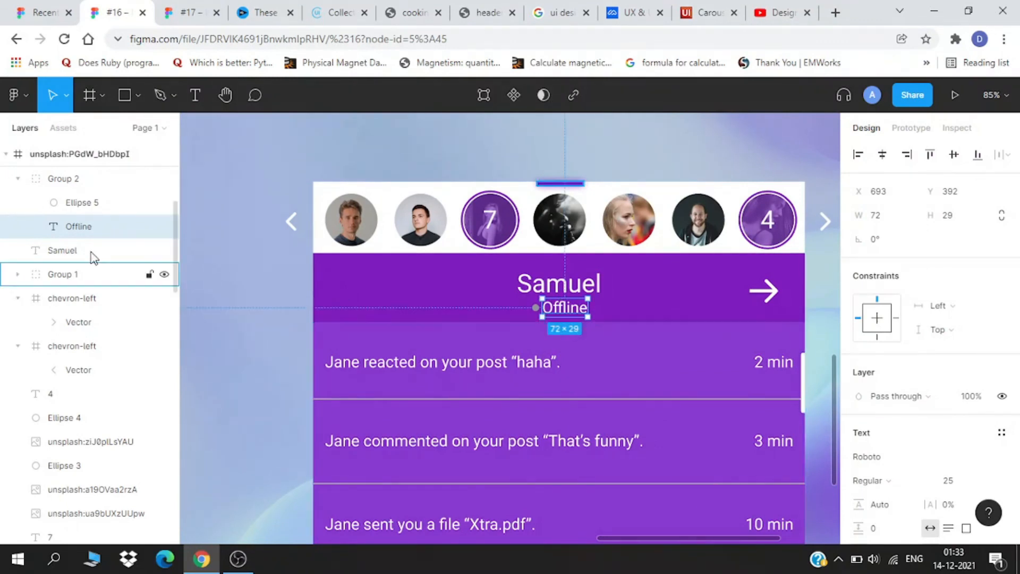
left_click(65, 179)
left_click(881, 155)
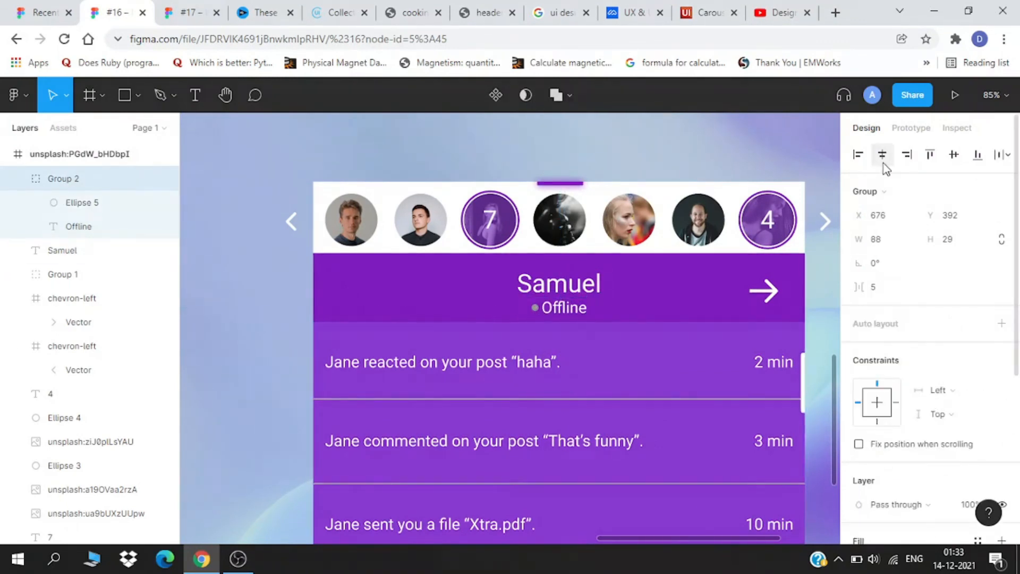
scroll(688, 361, "down", 1)
scroll(620, 381, "down", 2)
scroll(461, 332, "down", 2)
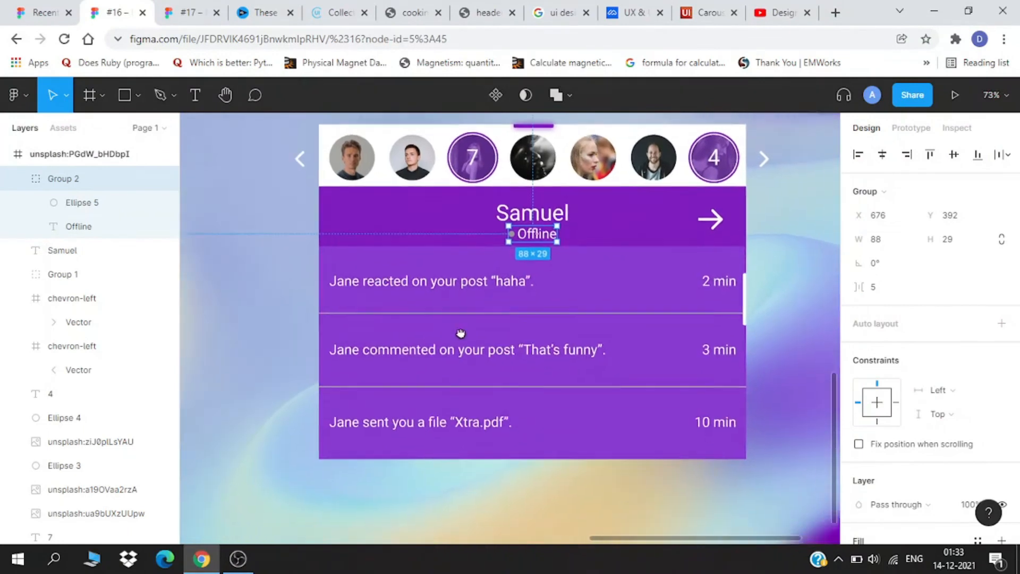
scroll(470, 334, "up", 2)
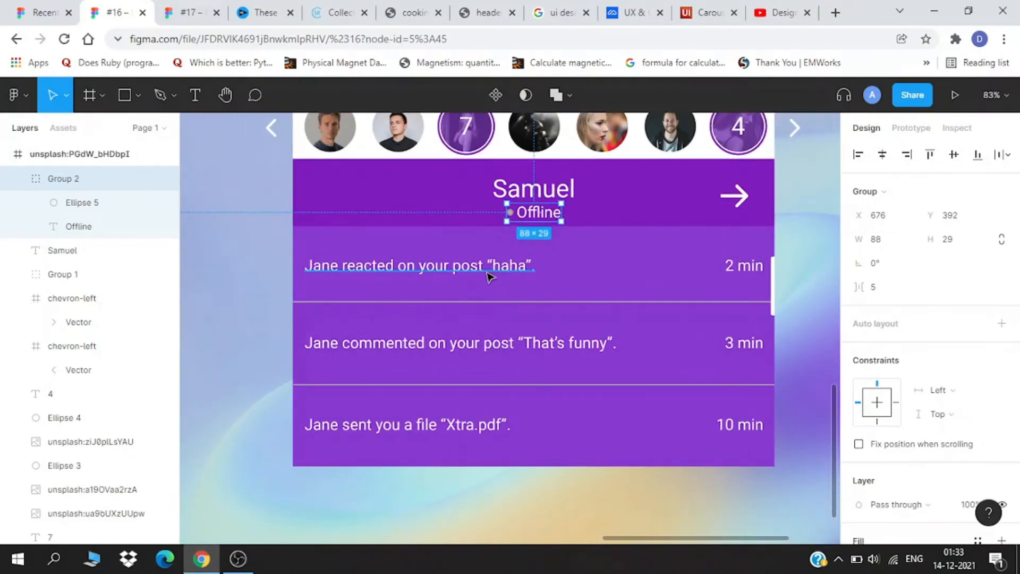
left_click(412, 266)
left_click(728, 275, "shift")
left_click(690, 301, "shift")
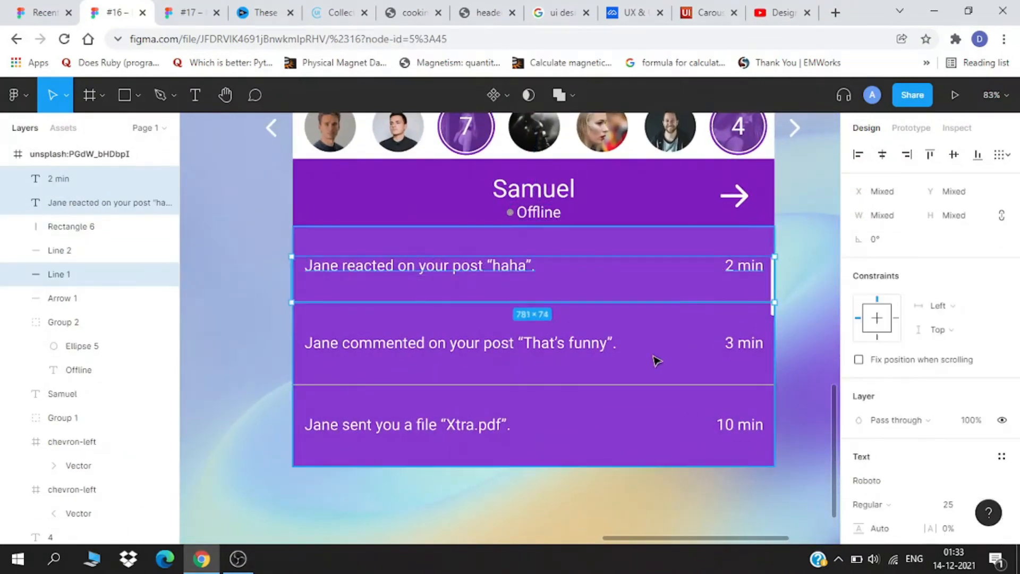
left_click(590, 347, "shift")
left_click(750, 346, "shift")
left_click(691, 391, "shift")
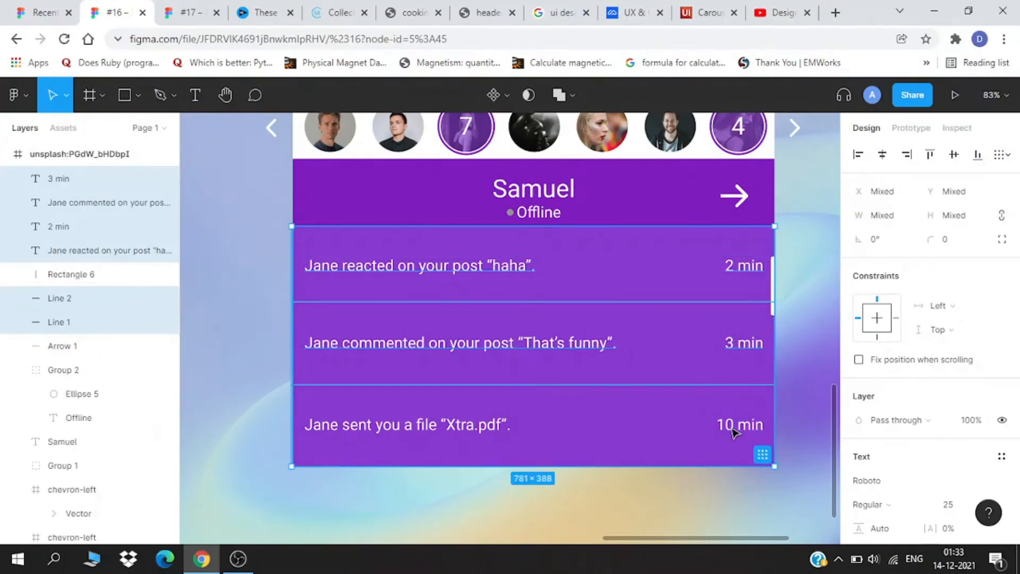
Delete all three rows' messages and times together with the dividers, the white scroll bar and the arrow.
left_click(123, 279)
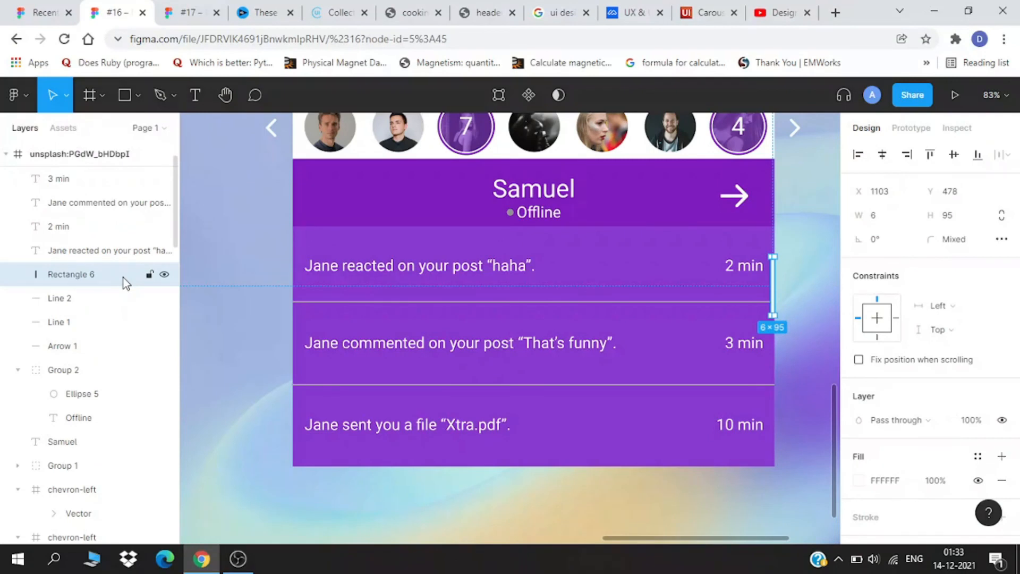
left_click(71, 322)
left_click(68, 346)
scroll(76, 332, "up", 2)
left_click(109, 181, "shift")
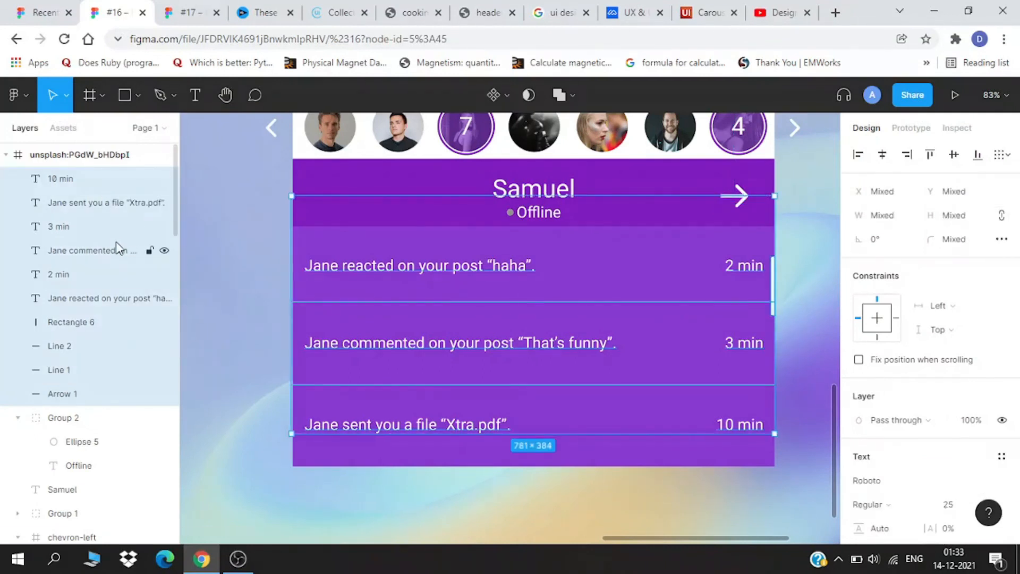
key("Delete")
scroll(506, 264, "up", 1)
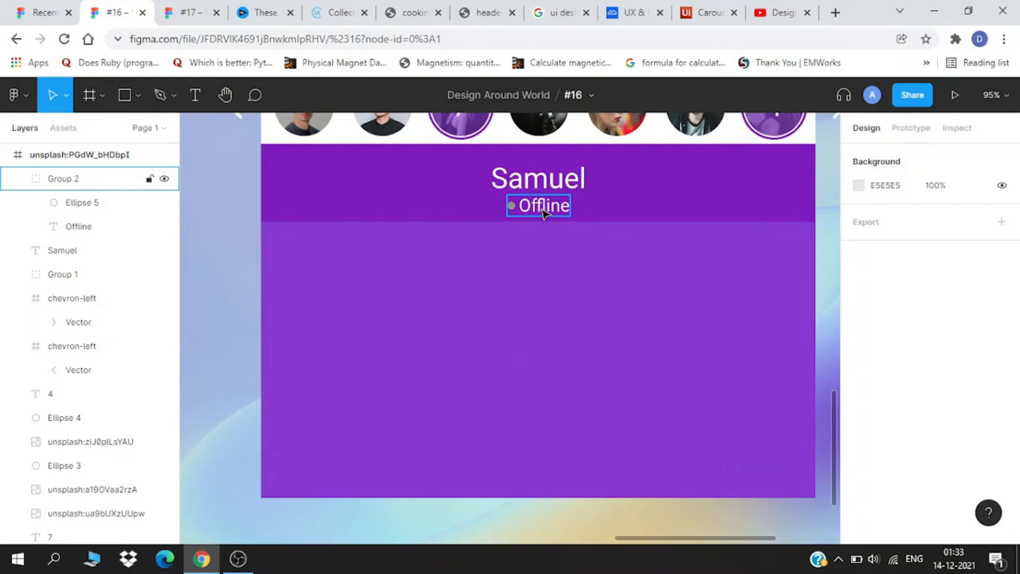
Undo the deletion of the notification rows.
left_click(140, 250)
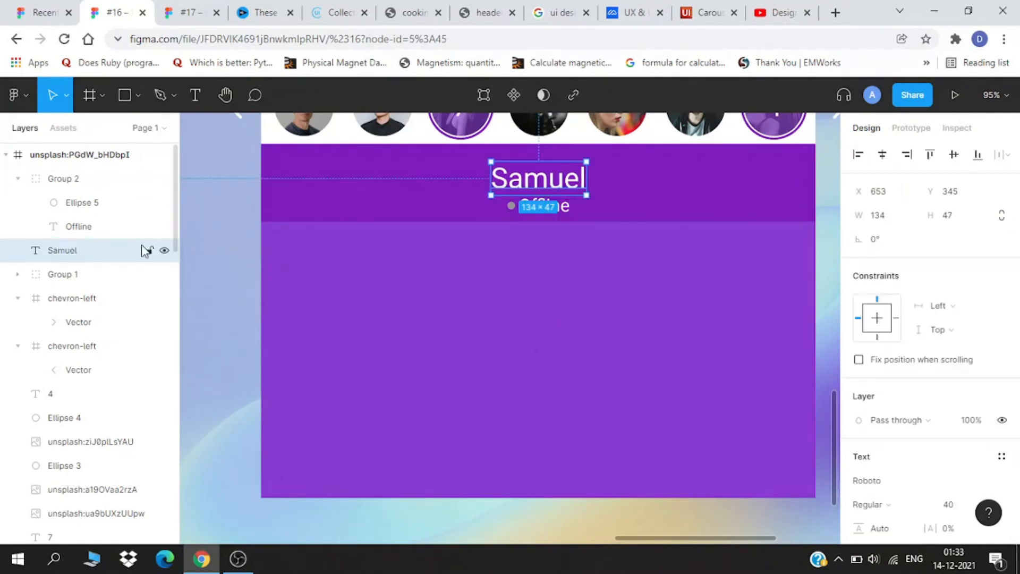
left_click(191, 281)
key("ctrl+z")
Delete the row texts, times, dividers, scroll bar and arrow, keeping only the first row's message.
left_click(467, 269)
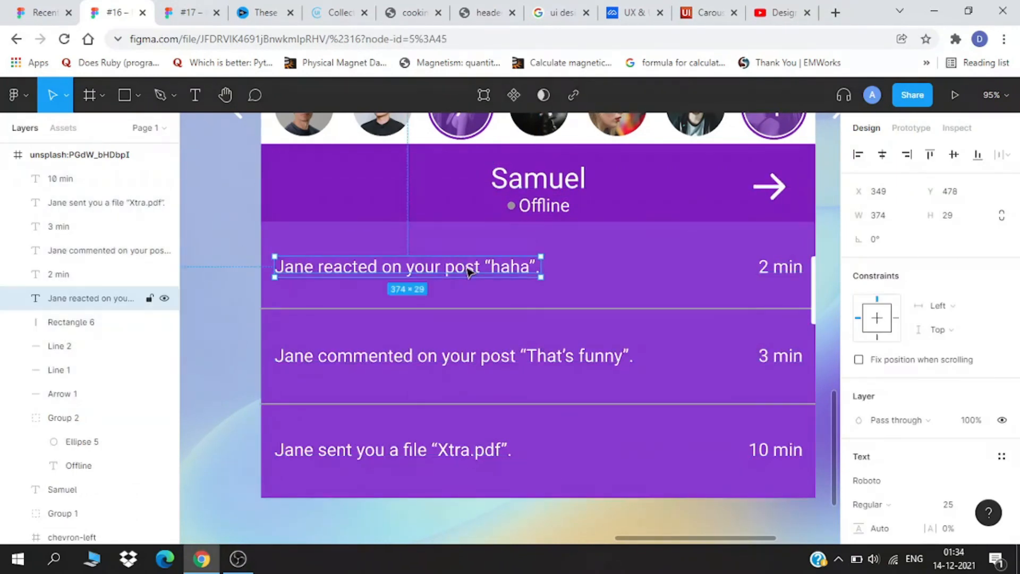
left_click(55, 393)
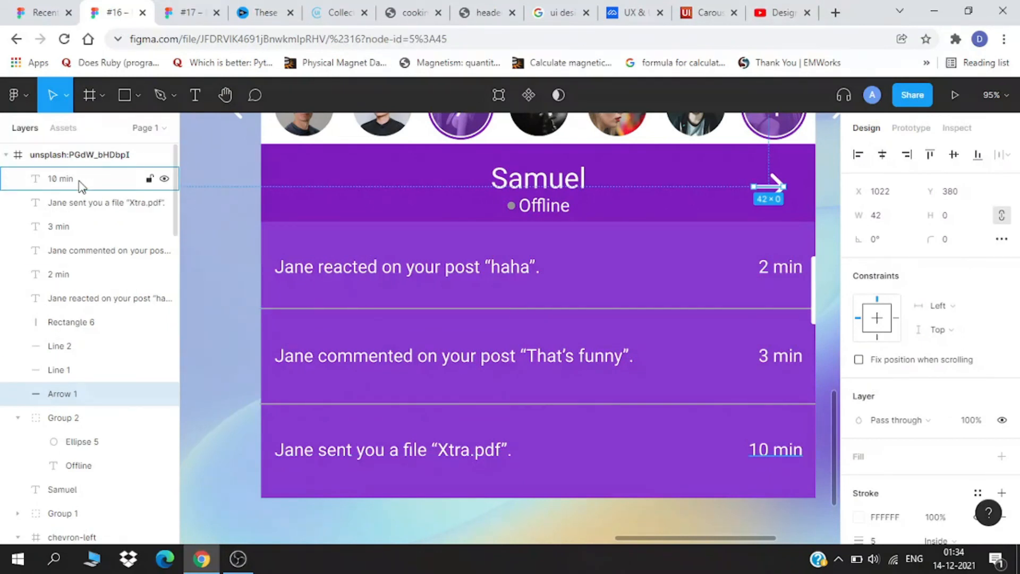
left_click(59, 178, "shift")
left_click(91, 307, "ctrl")
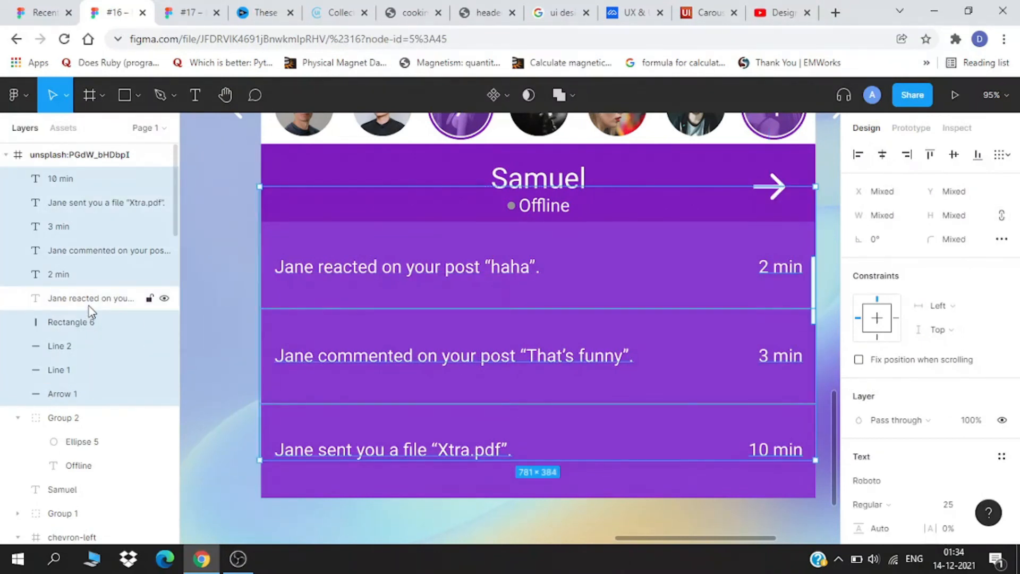
key("Delete")
Reword the remaining message as “Nothing to show” and centre it horizontally in the frame.
left_click(445, 274)
type("othing to so")
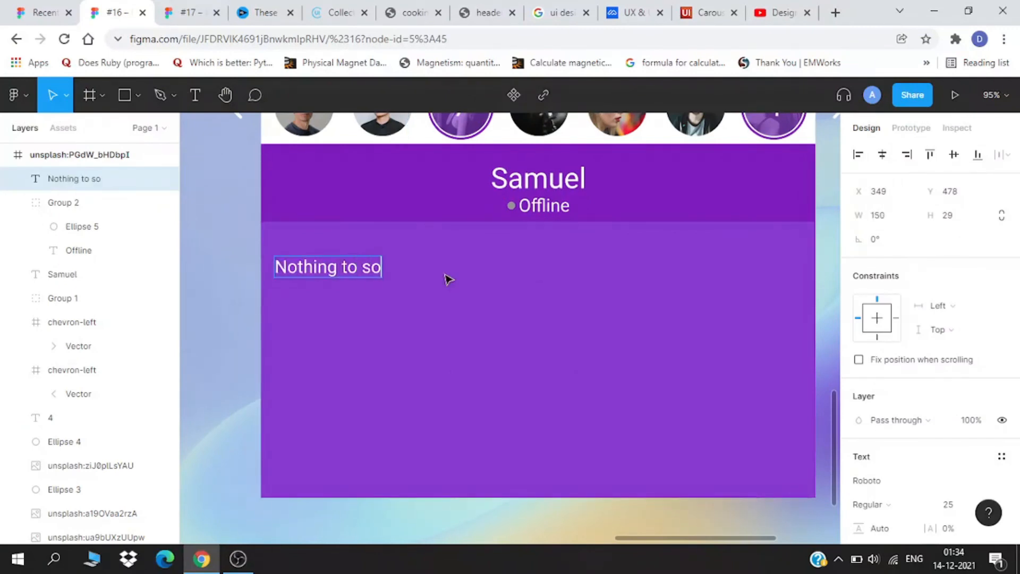
key("BackSpace")
type("how")
left_click(882, 154)
Compare the offline card frame with the original card frame beside it.
scroll(785, 283, "down", 3)
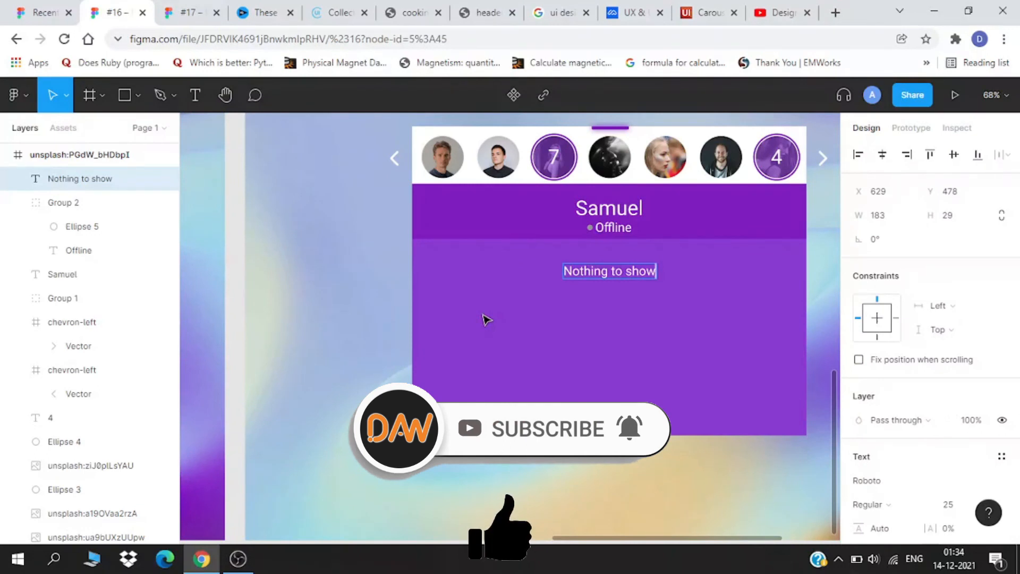
scroll(485, 319, "down", 5)
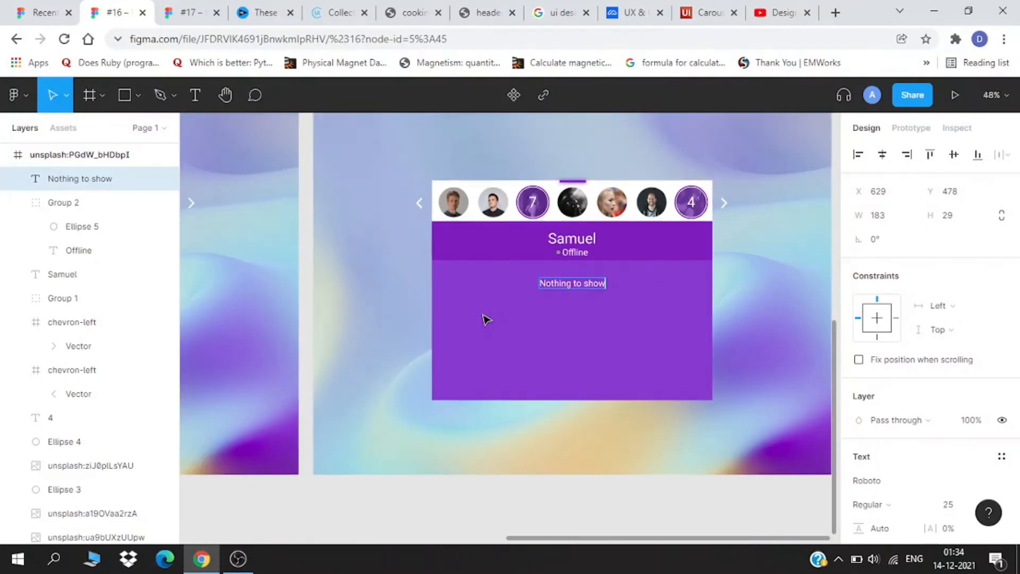
left_click_drag(485, 318, 584, 317)
left_click_drag(255, 312, 370, 311)
scroll(371, 311, "up", 3)
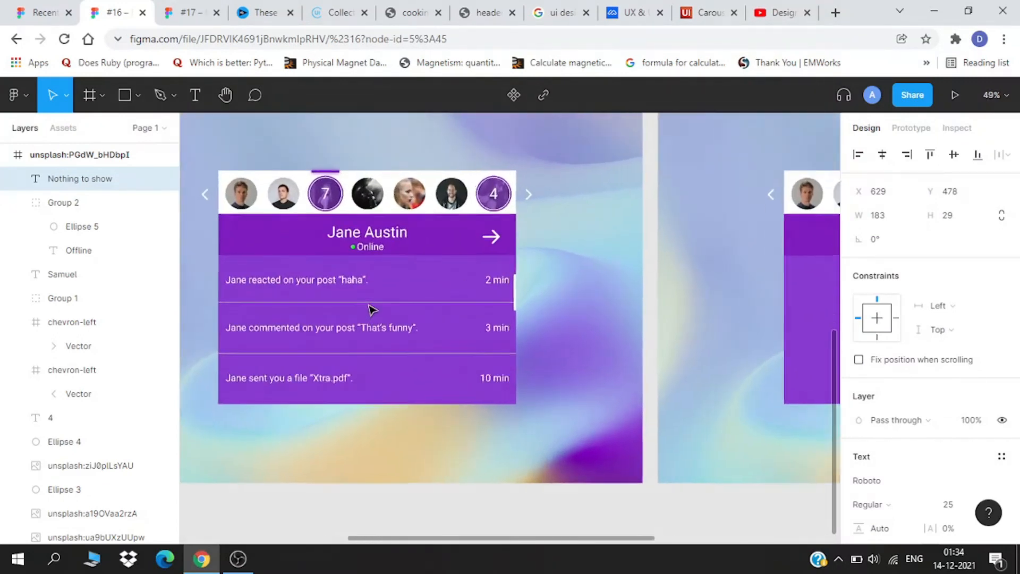
scroll(370, 310, "up", 1)
scroll(370, 309, "down", 4)
left_click_drag(542, 289, 335, 280)
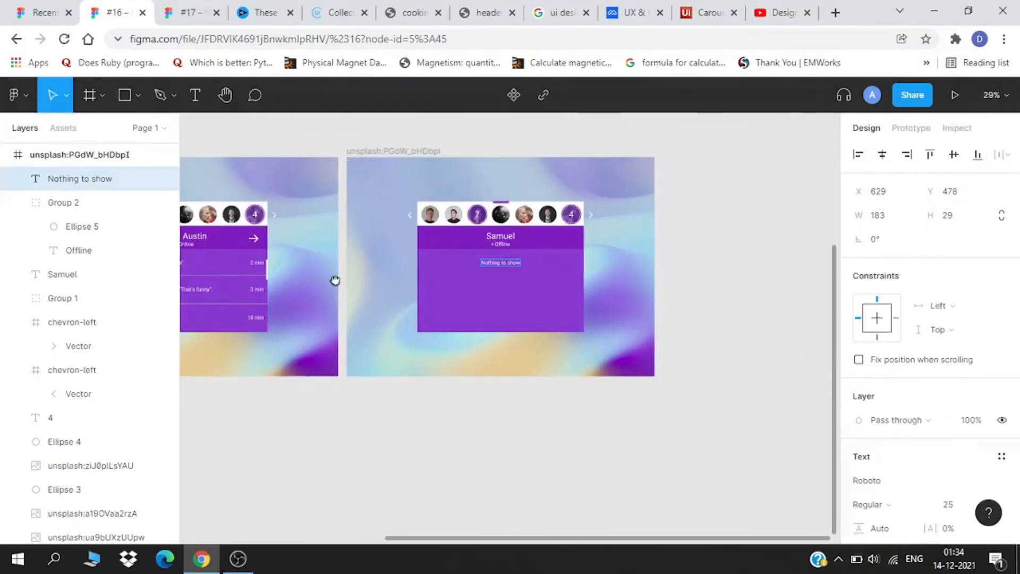
scroll(539, 237, "up", 4)
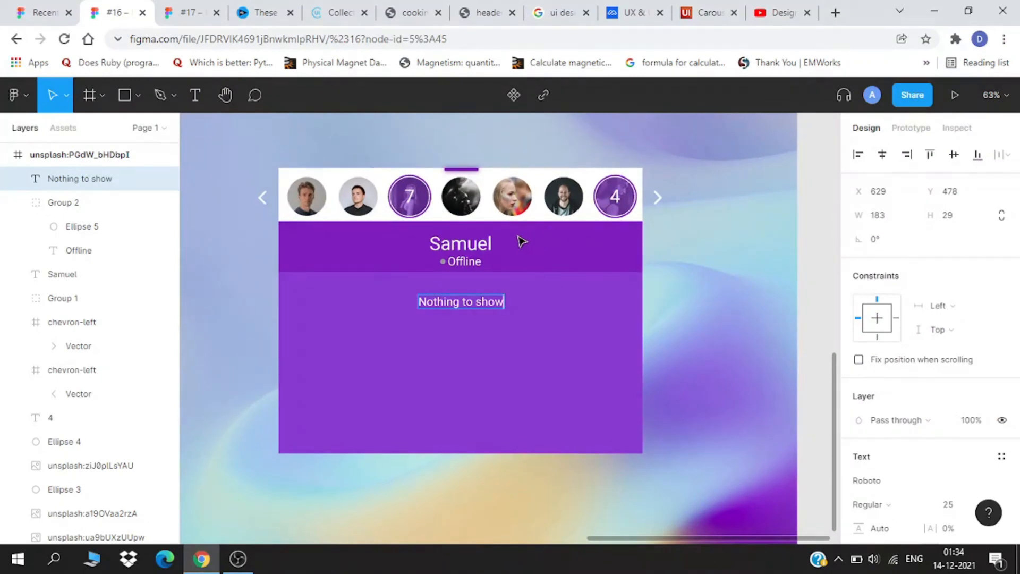
Move the whole offline card frame to the other side of the original frame, at X -1388.
scroll(519, 239, "down", 5)
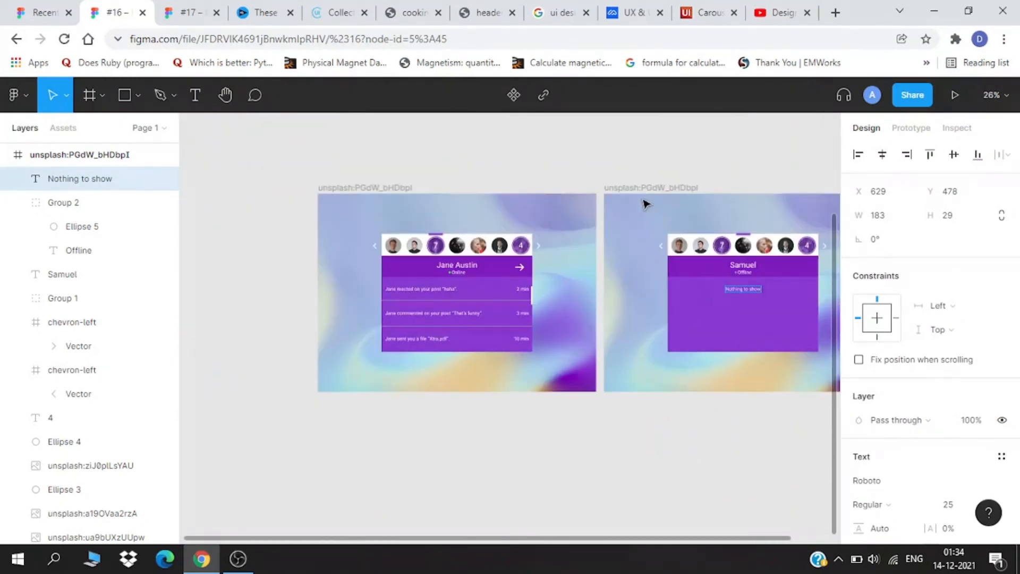
key("Escape")
left_click_drag(634, 188, 325, 195)
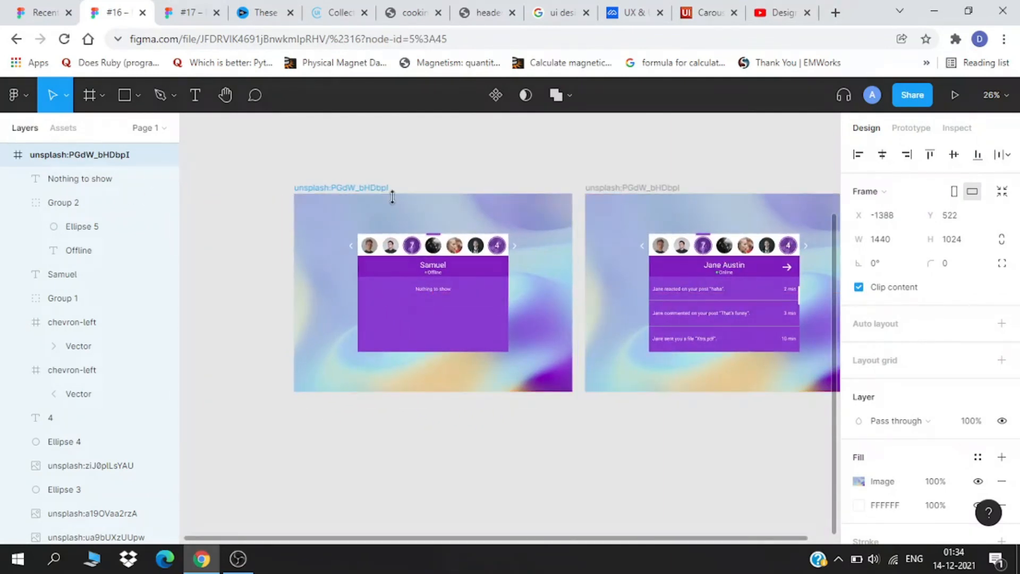
Hide the number 7 and its two ellipses covering the third portrait in the online card frame.
scroll(540, 171, "right", 3)
scroll(530, 250, "up", 6)
left_click(529, 269)
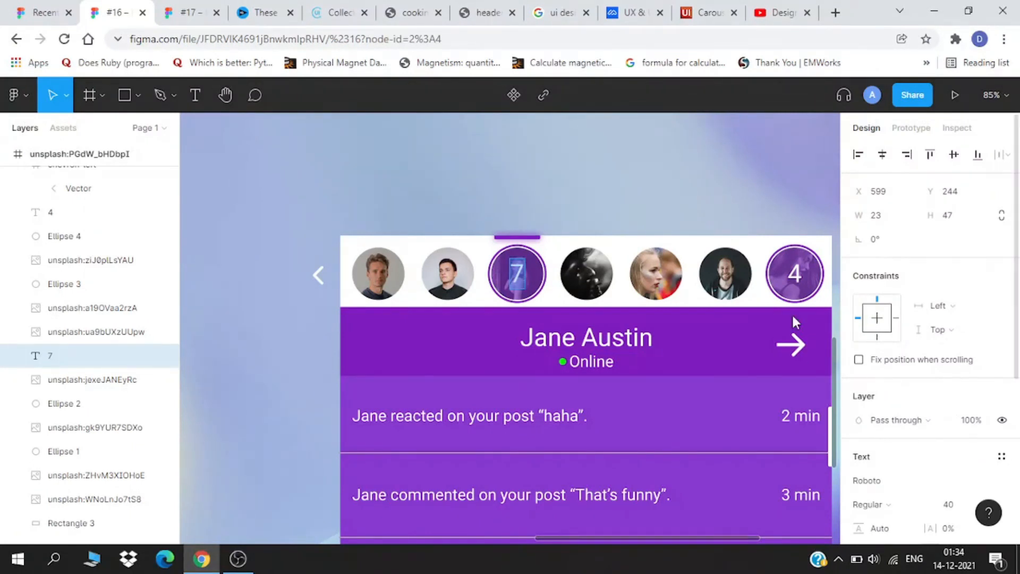
scroll(627, 217, "down", 5)
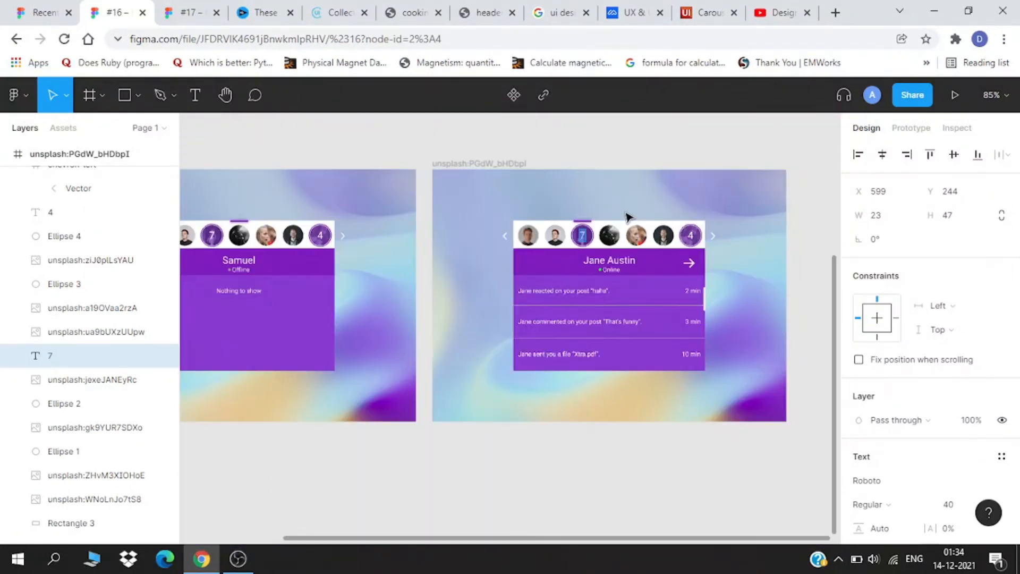
scroll(589, 242, "up", 5)
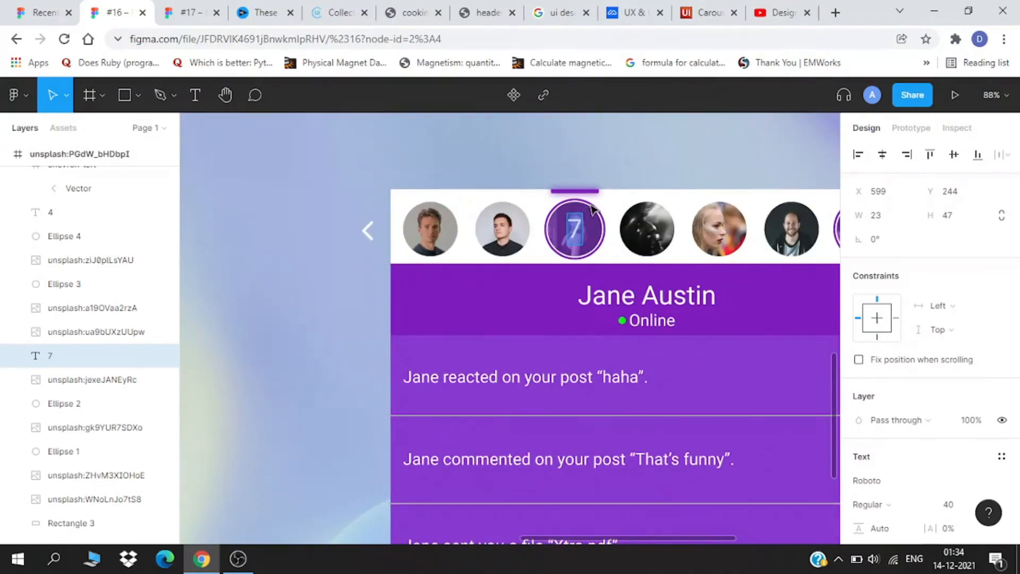
scroll(592, 207, "up", 2)
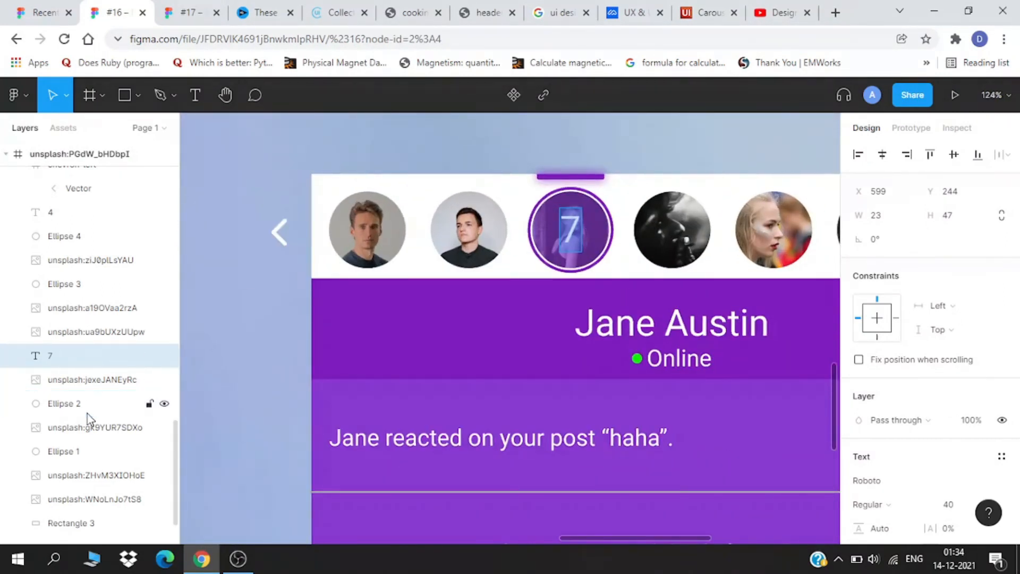
key("Escape")
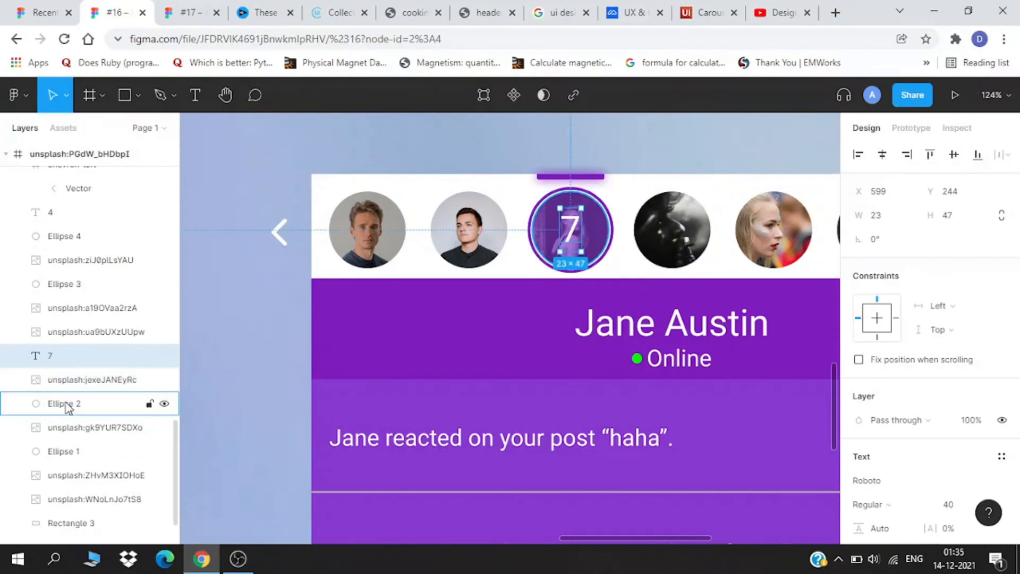
left_click(67, 405, "shift")
left_click(74, 450, "shift")
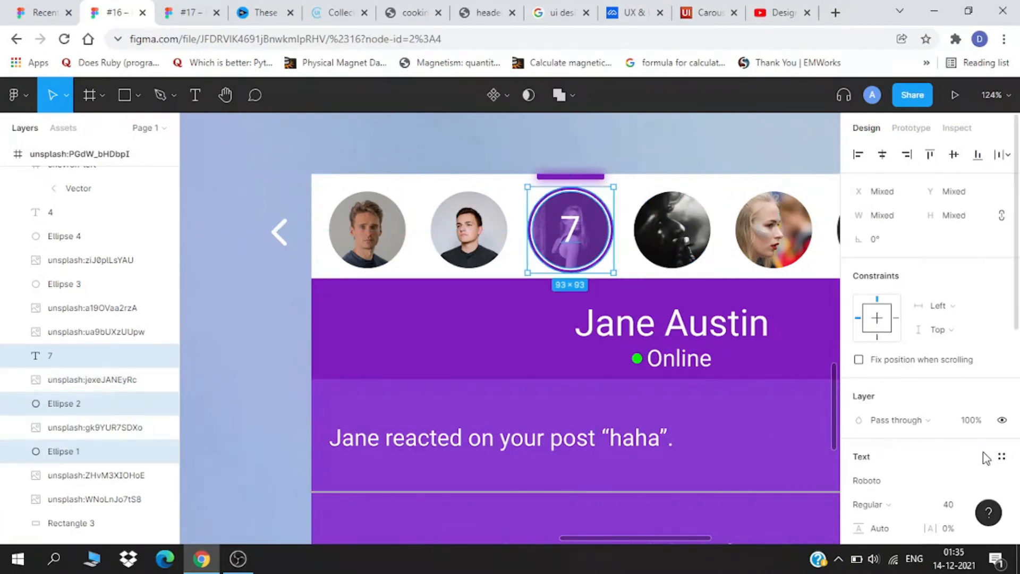
scroll(986, 458, "down", 2)
left_click(1002, 346)
scroll(768, 373, "down", 5)
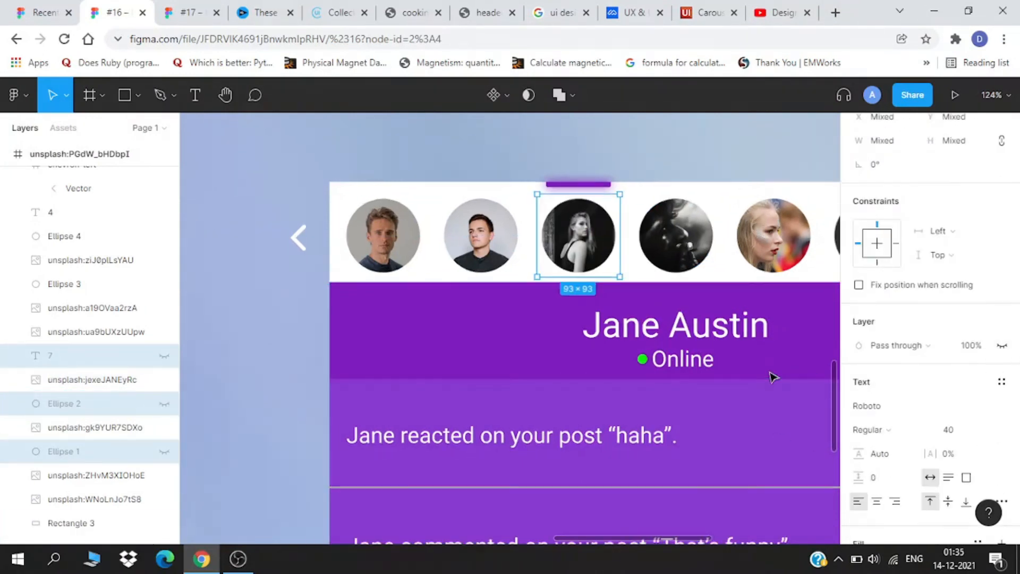
Select the name band and the purple body rectangle behind the message rows in the online frame.
left_click(508, 136)
scroll(527, 289, "down", 3)
left_click_drag(525, 296, 641, 241)
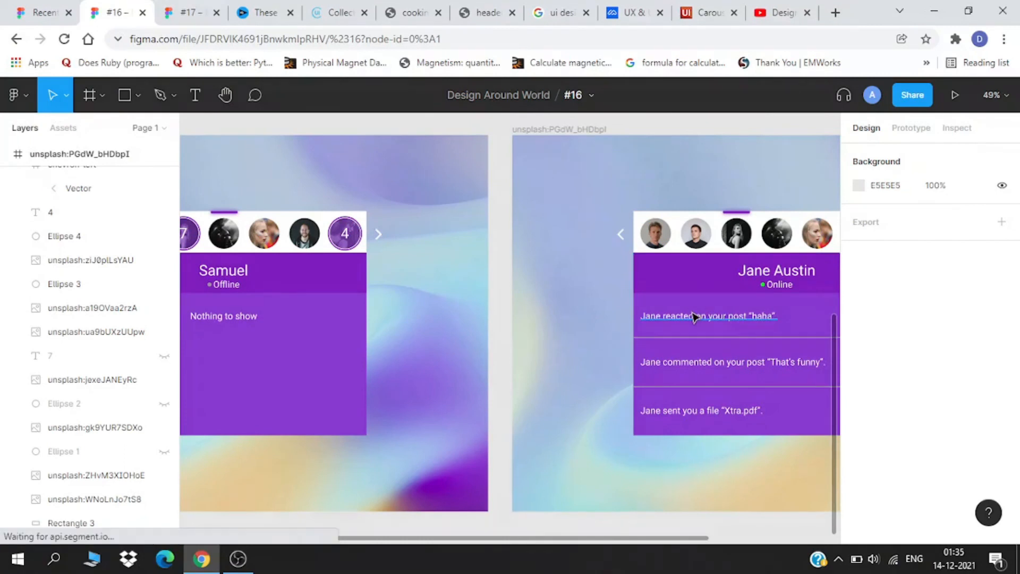
scroll(693, 313, "down", 1)
left_click_drag(693, 313, 581, 270)
left_click(614, 233)
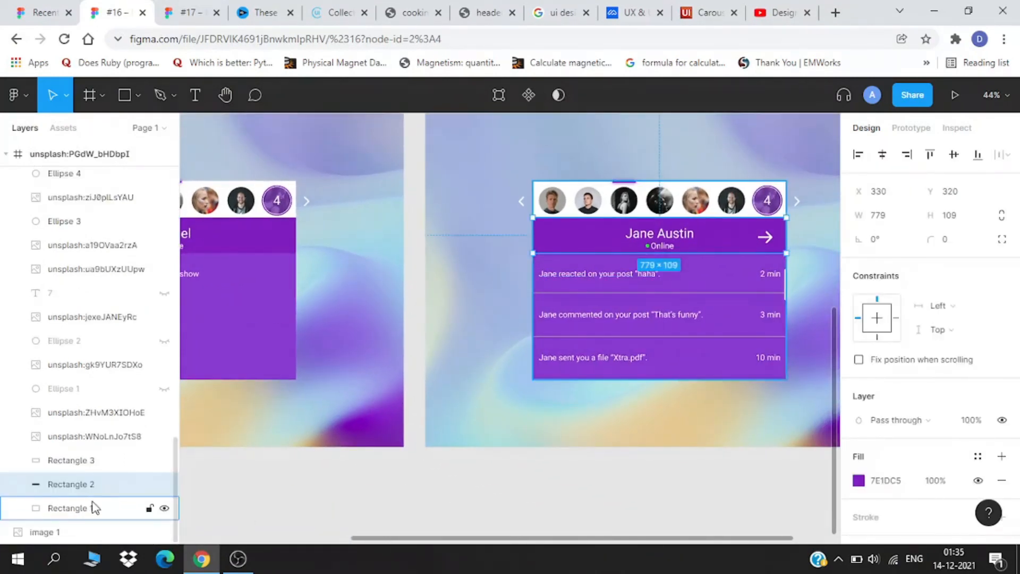
left_click(72, 461)
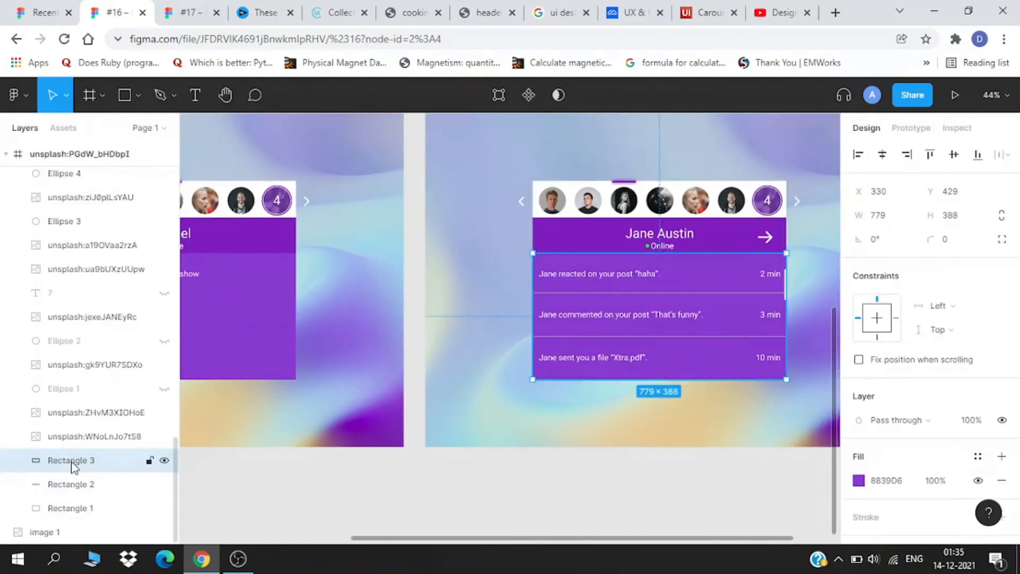
left_click(69, 483)
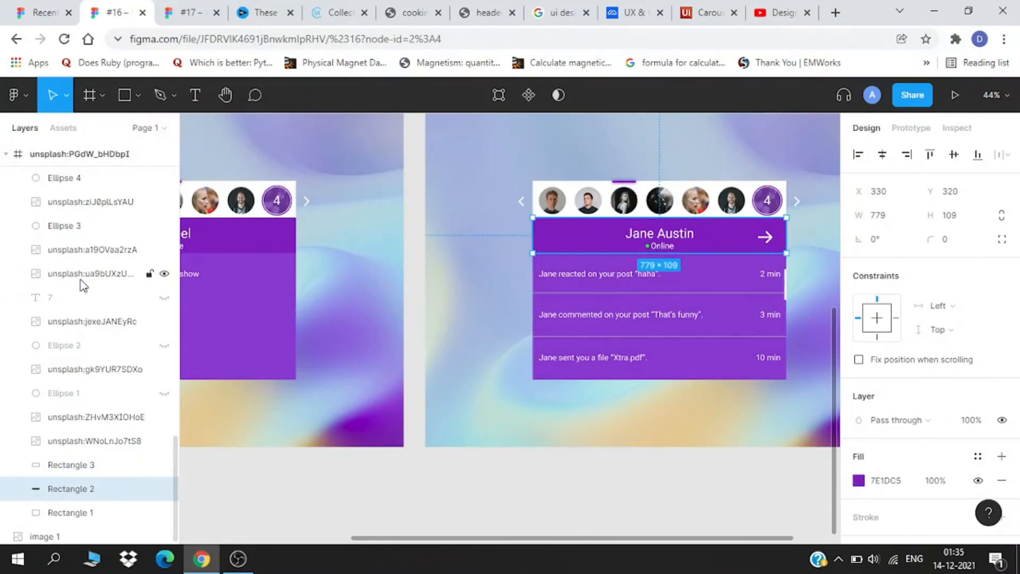
scroll(82, 276, "up", 2)
scroll(79, 263, "up", 2)
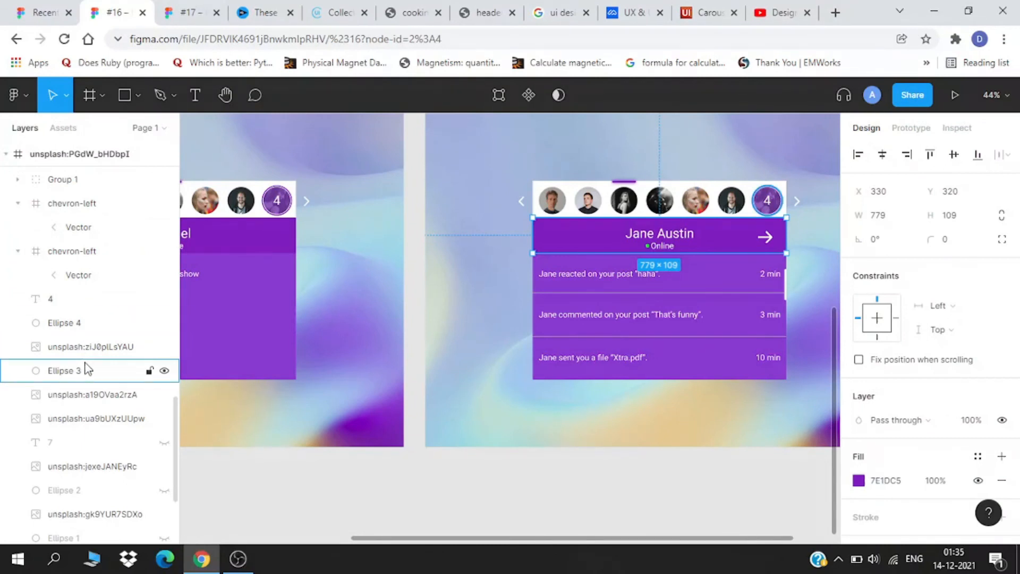
scroll(87, 370, "down", 5)
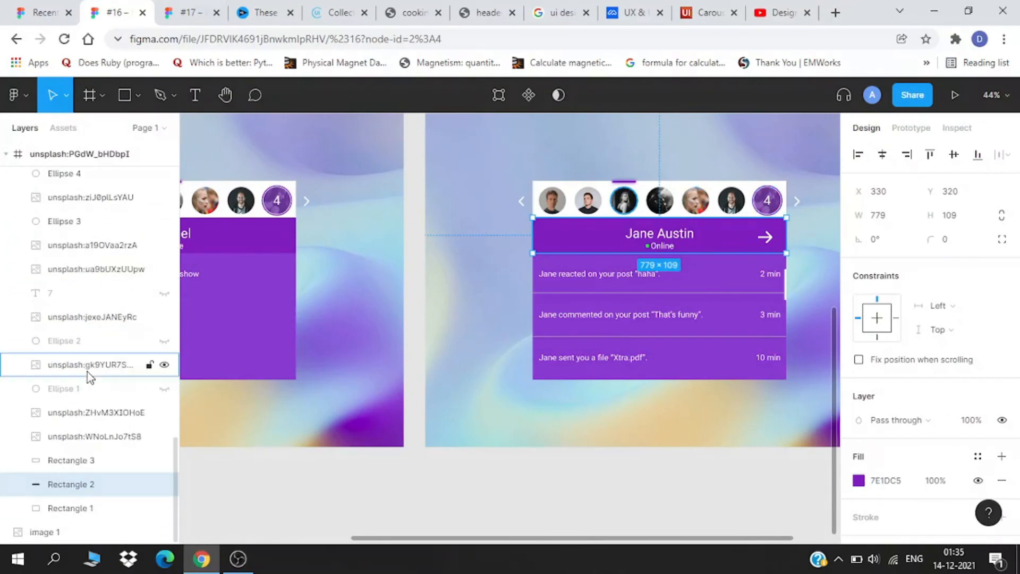
left_click(72, 461, "shift")
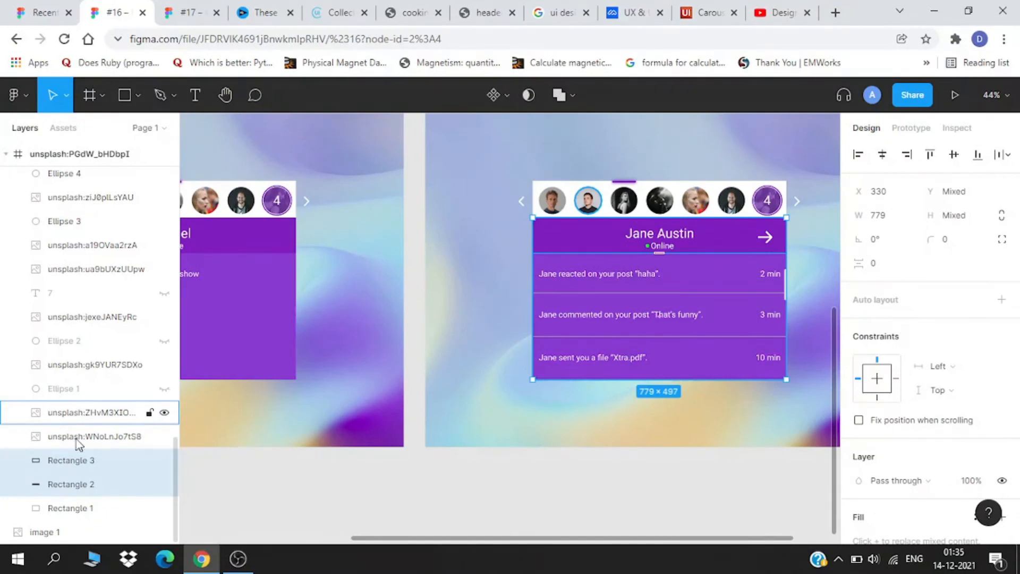
Add the header arrow, both divider lines and the scroll bar to the selection.
scroll(80, 392, "up", 4)
scroll(80, 391, "up", 3)
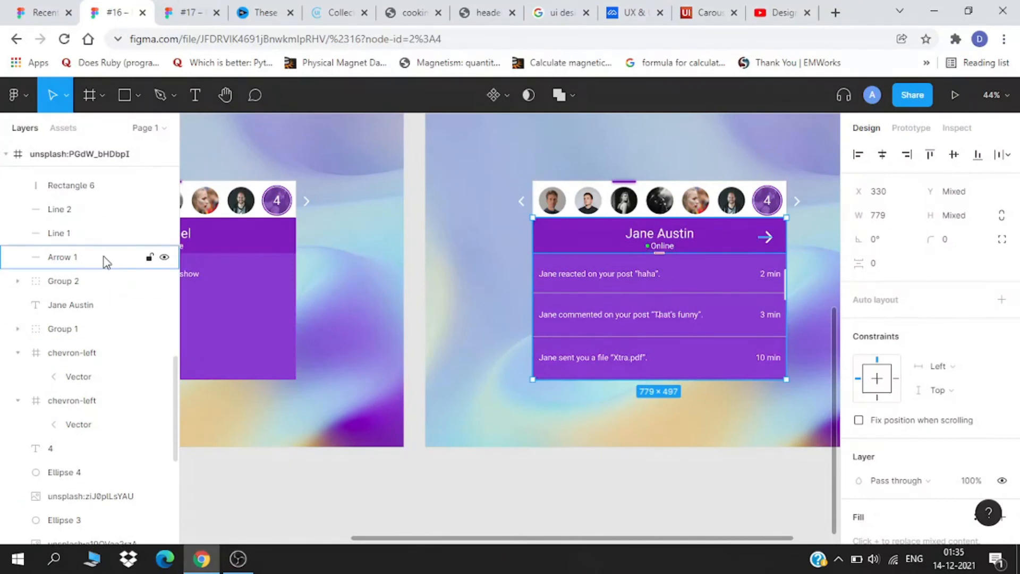
left_click(105, 260, "shift")
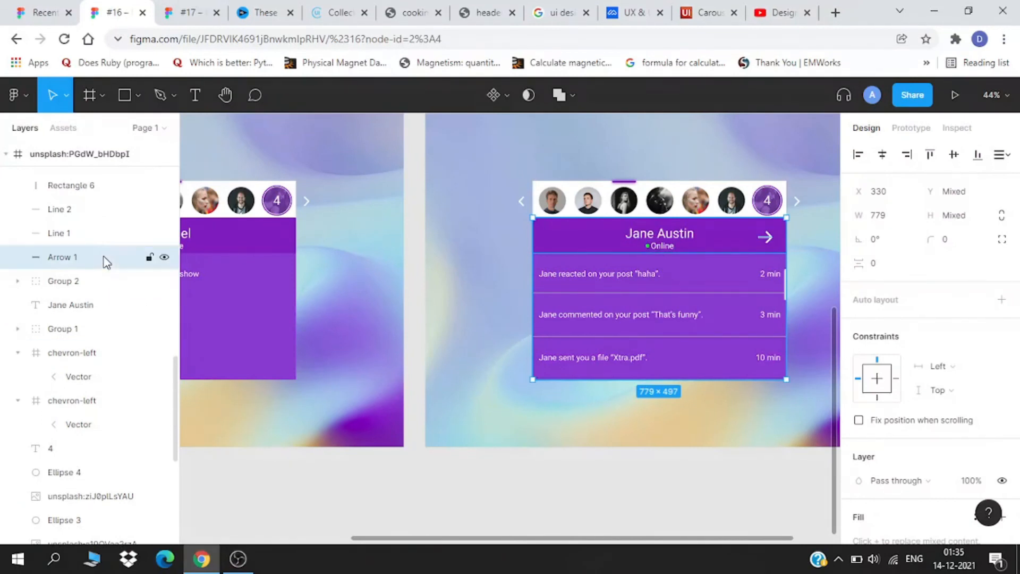
left_click(102, 236, "shift")
left_click(99, 217, "shift")
left_click(98, 187, "shift")
scroll(89, 243, "up", 5)
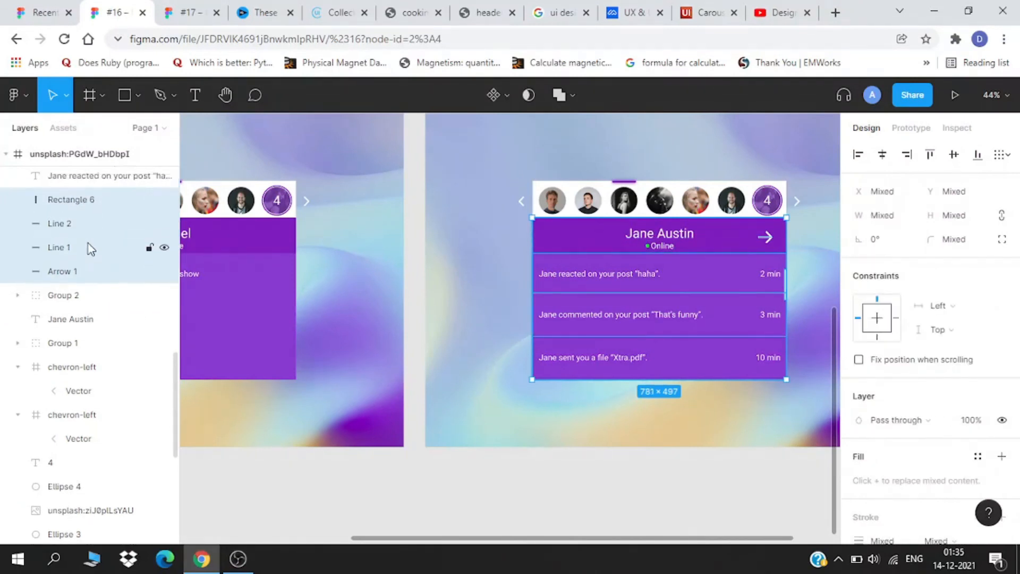
Add all three notification messages and their times to the selection.
left_click(99, 311, "shift")
left_click(88, 287, "shift")
left_click(88, 261, "shift")
left_click(87, 244, "shift")
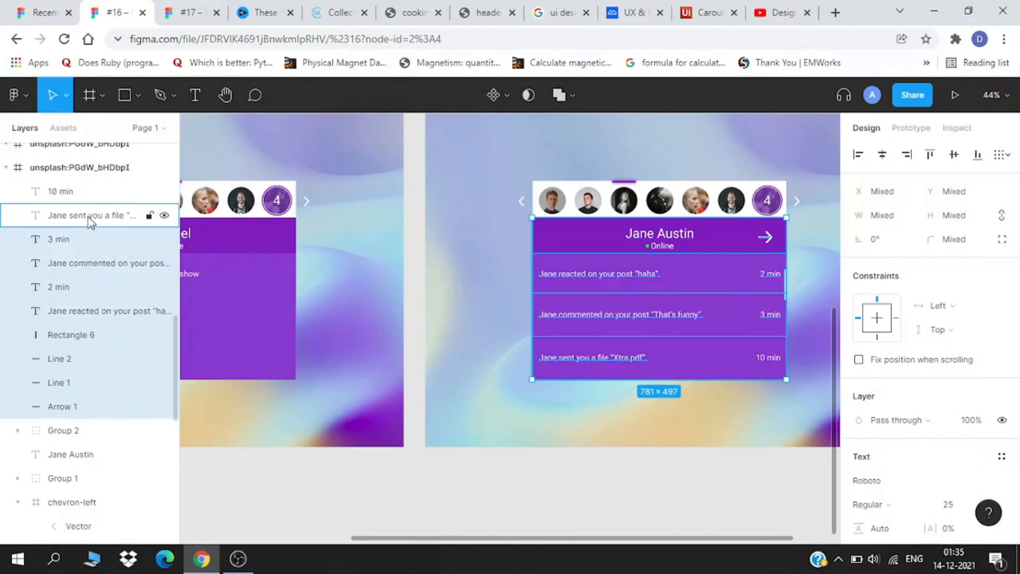
left_click(87, 218, "shift")
left_click(87, 200, "shift")
Group the selected band, body and row elements together with the name text and the online status.
key("ctrl+g")
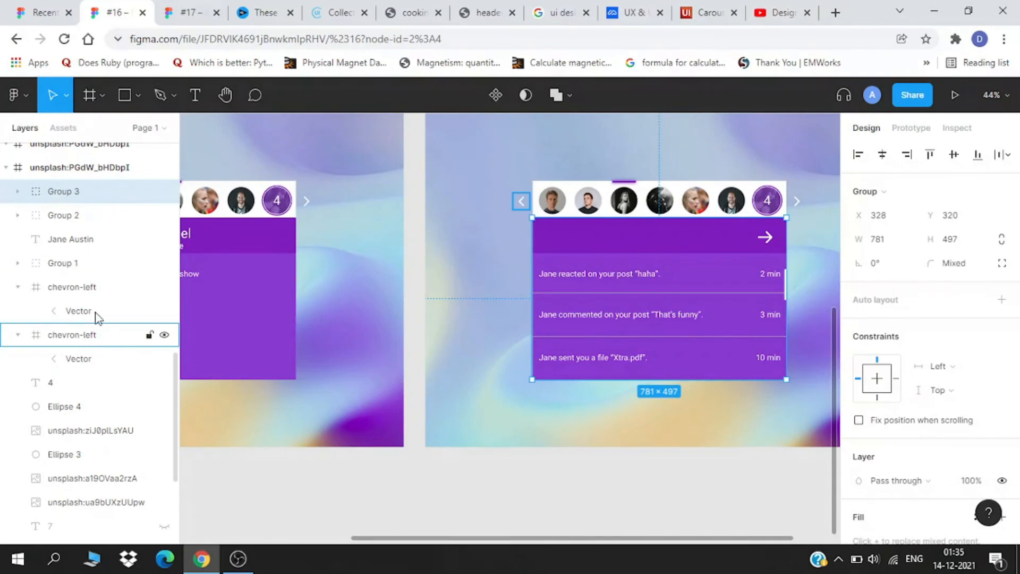
key("ctrl+z")
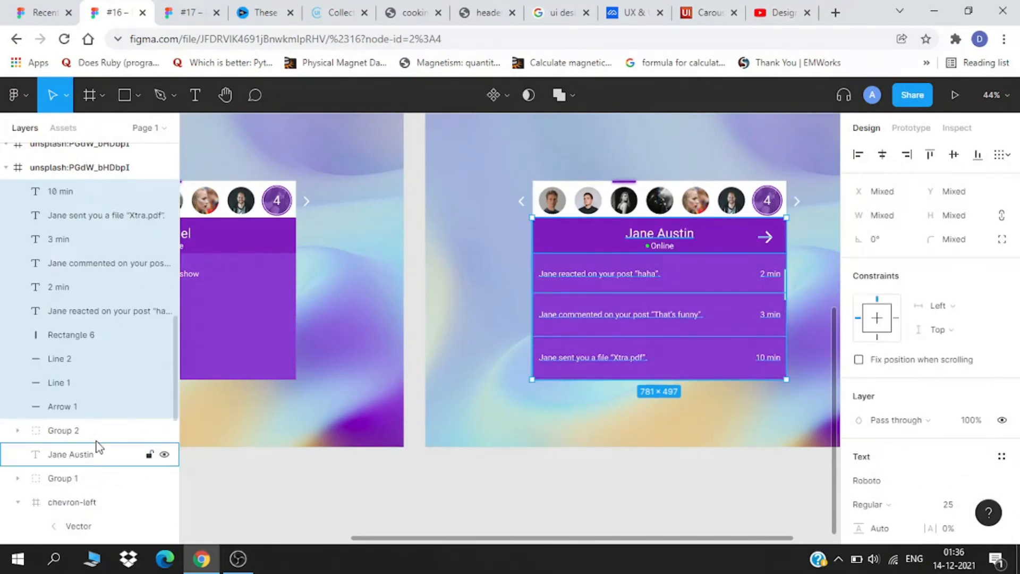
left_click(89, 456, "shift")
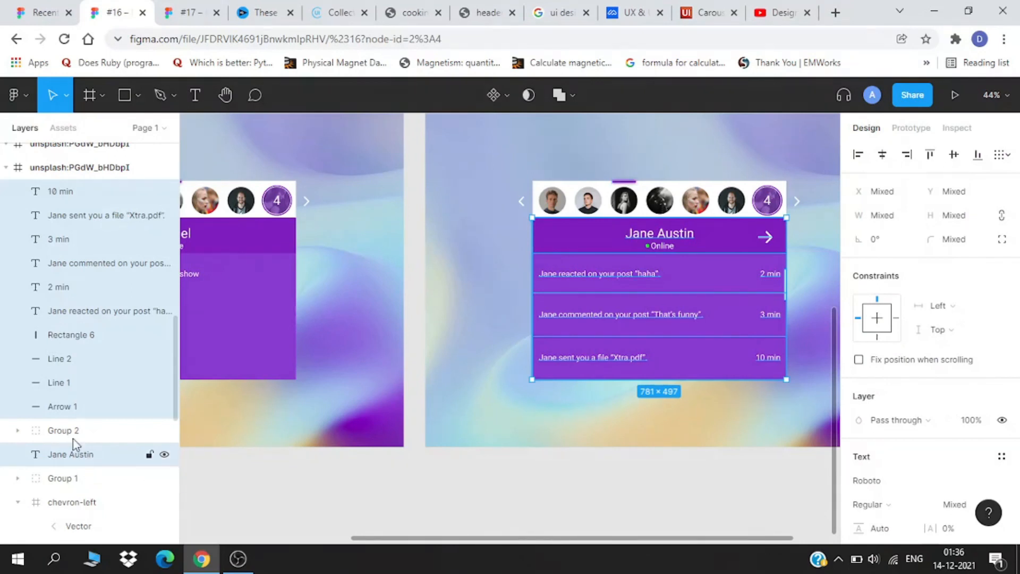
left_click(72, 438, "shift")
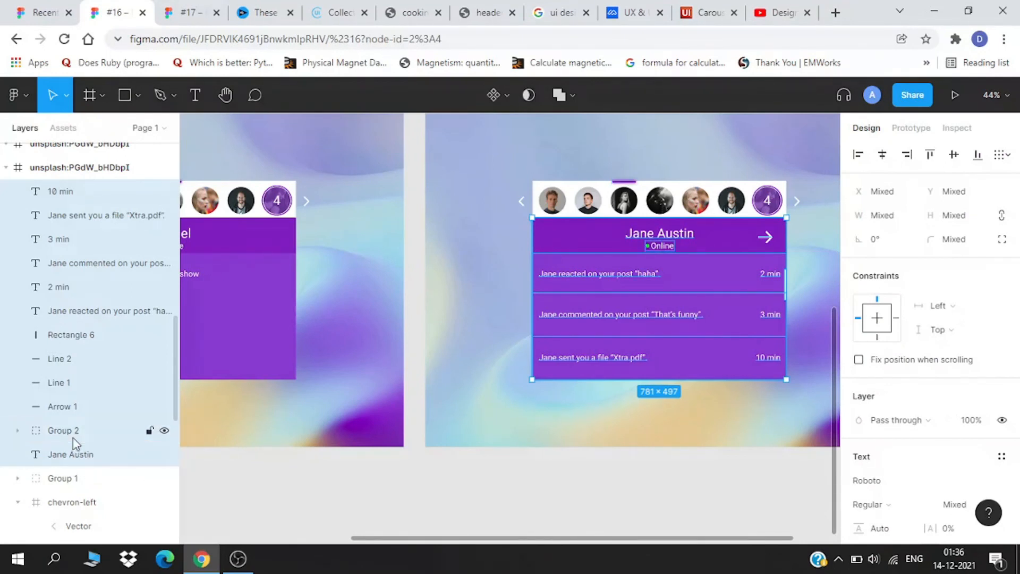
key("ctrl+g")
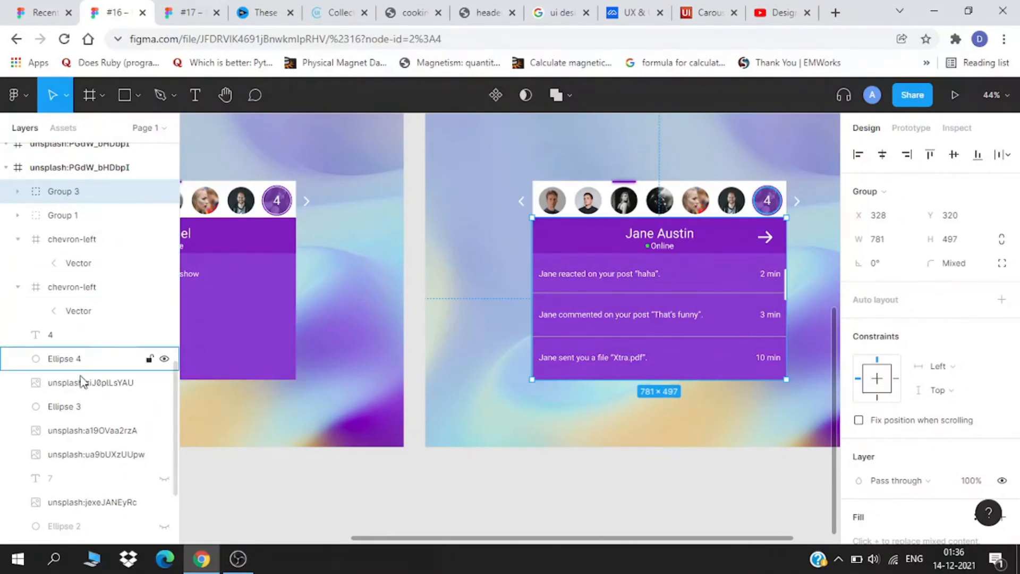
Paste a copy of the online card's content group into the offline frame.
scroll(85, 466, "down", 5)
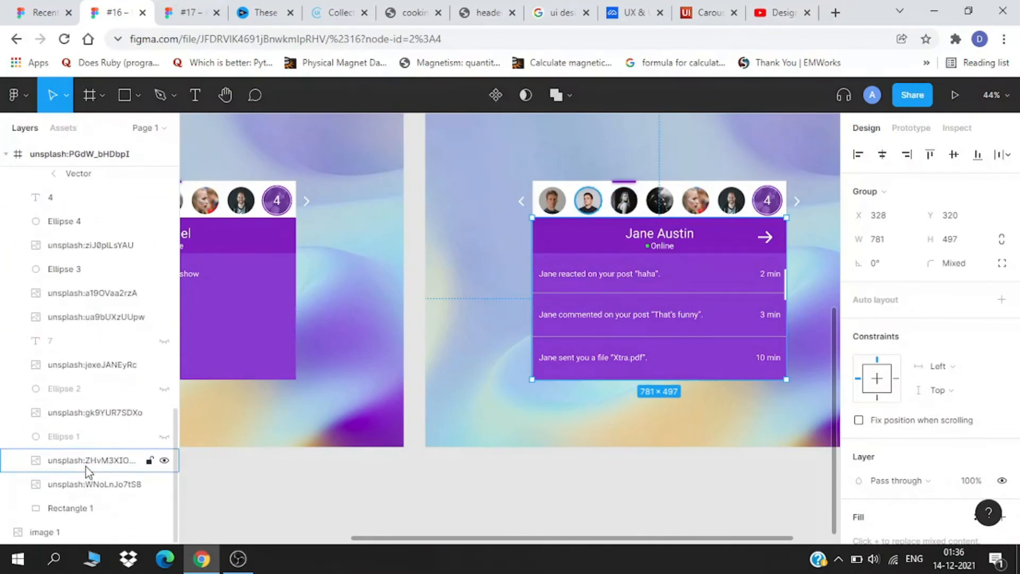
scroll(96, 423, "up", 11)
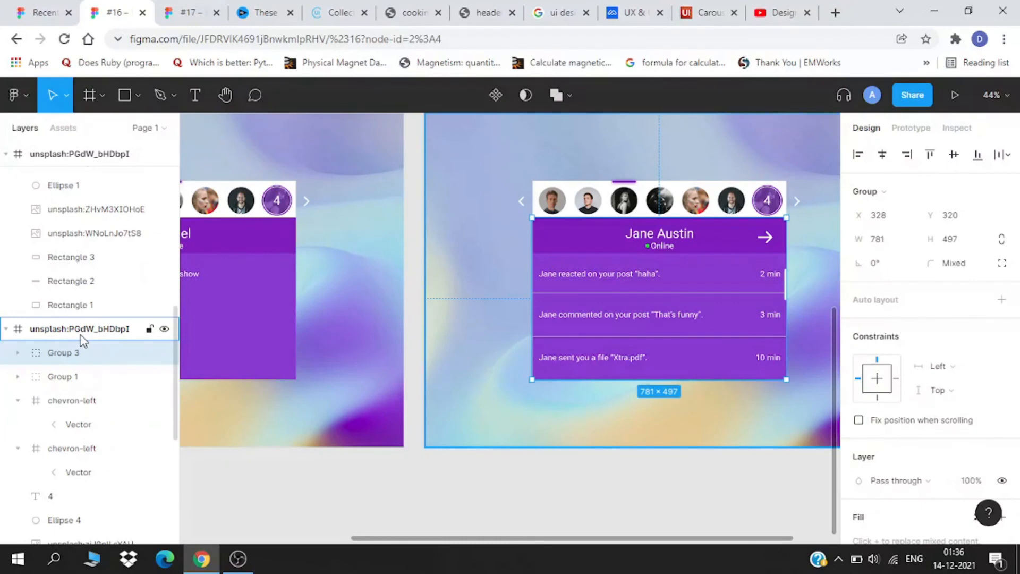
scroll(580, 424, "down", 1)
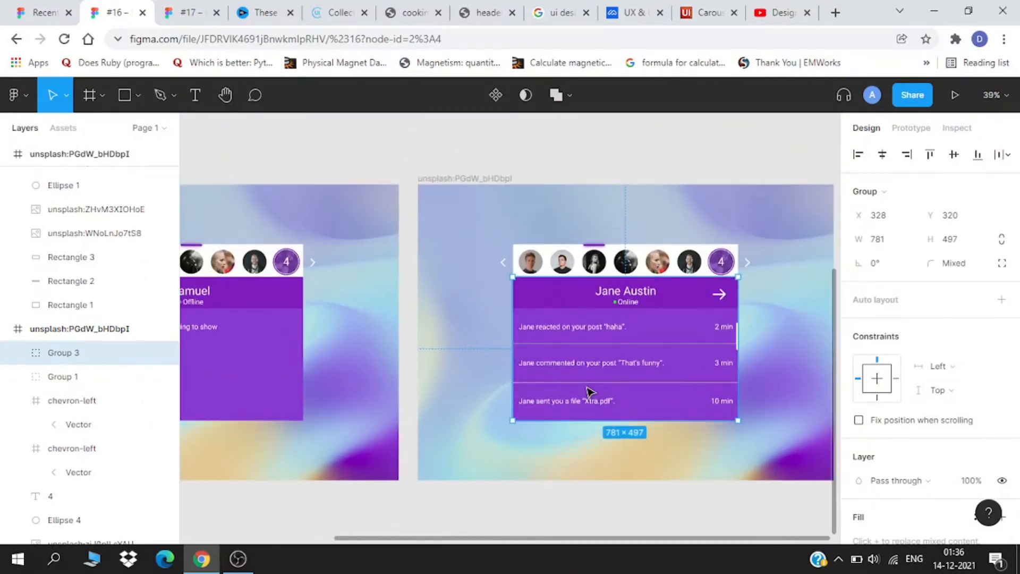
left_click_drag(410, 342, 595, 328)
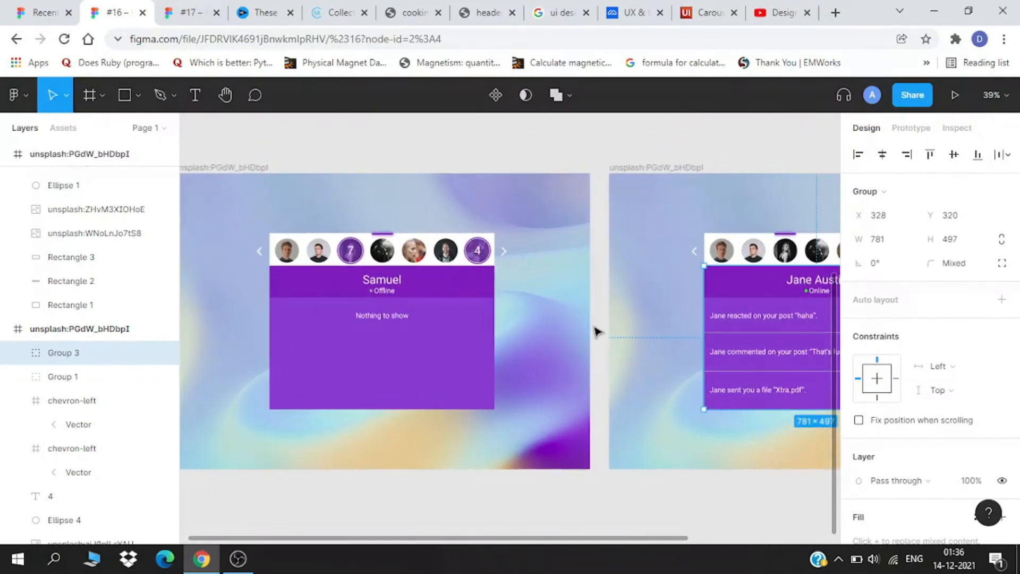
left_click(219, 168)
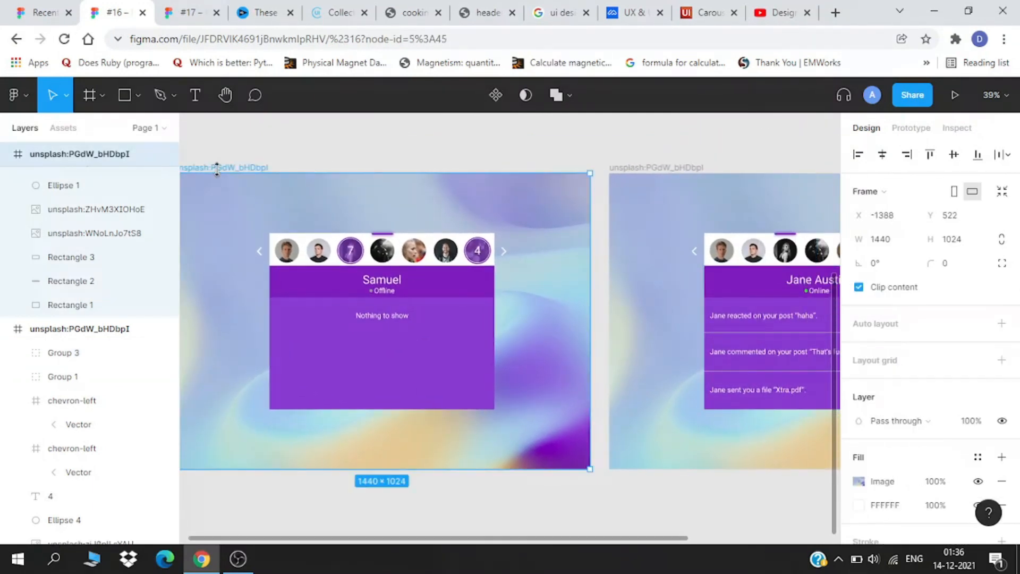
key("ctrl+v")
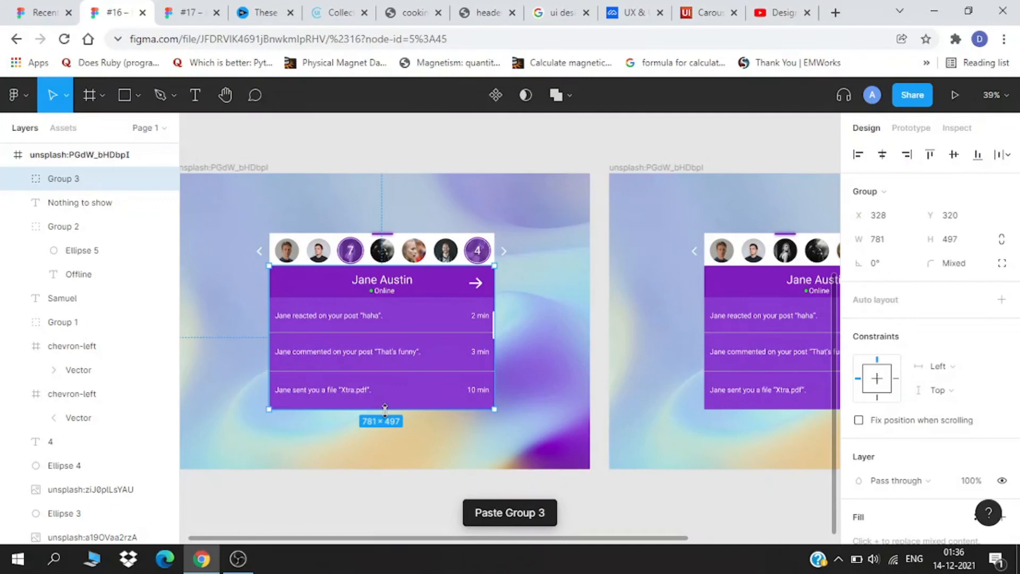
Flatten the pasted group to a height of 1 along the name band's upper edge and set its opacity to 0%.
left_click_drag(386, 405, 397, 265)
scroll(398, 267, "up", 5, "ctrl")
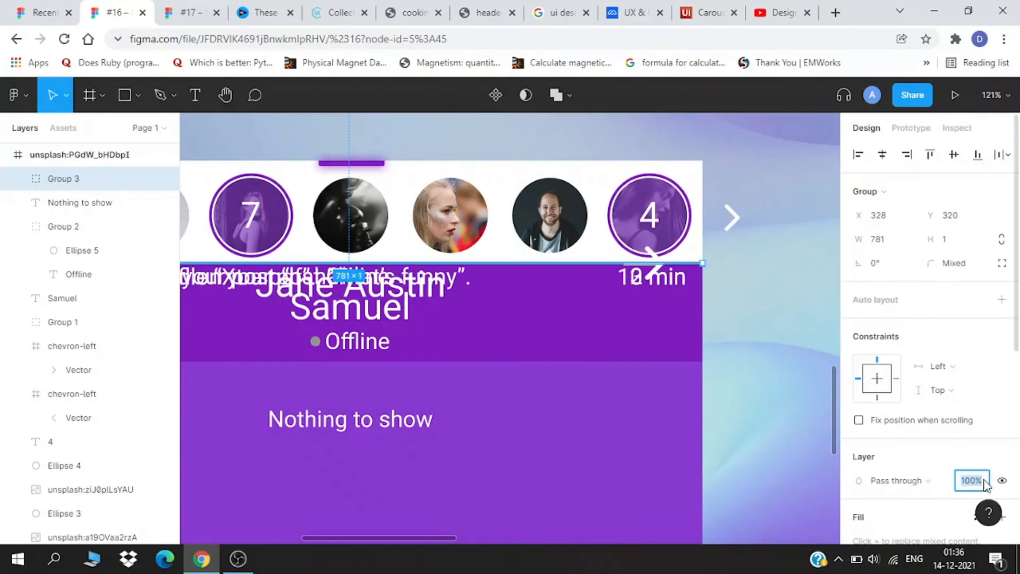
key("Return")
scroll(775, 459, "down", 4)
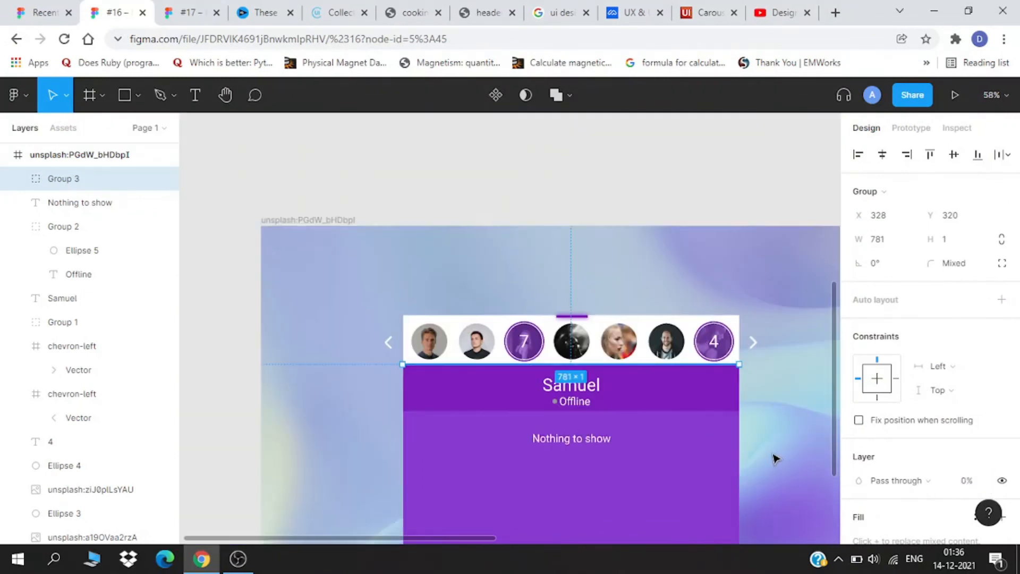
scroll(593, 301, "down", 2)
left_click_drag(592, 298, 483, 300)
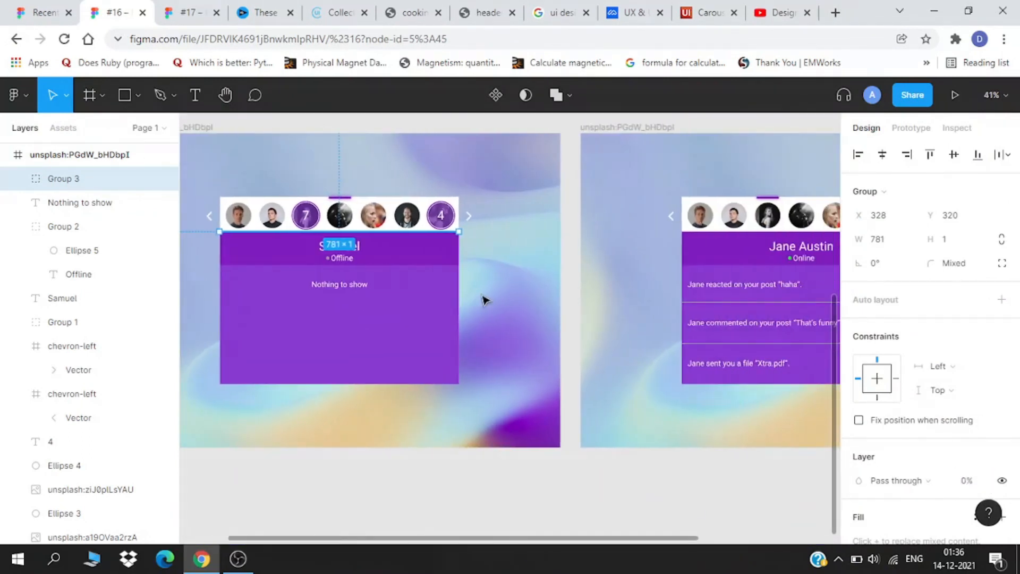
Group the offline card's body, name band, name text, offline status and "Nothing to show" message together.
left_click(434, 322)
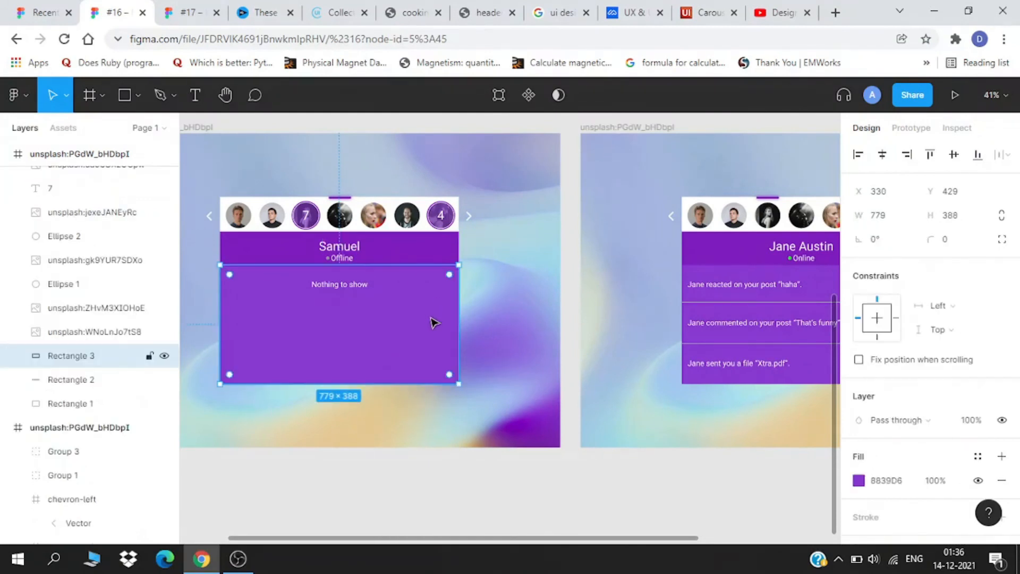
left_click(388, 255, "shift")
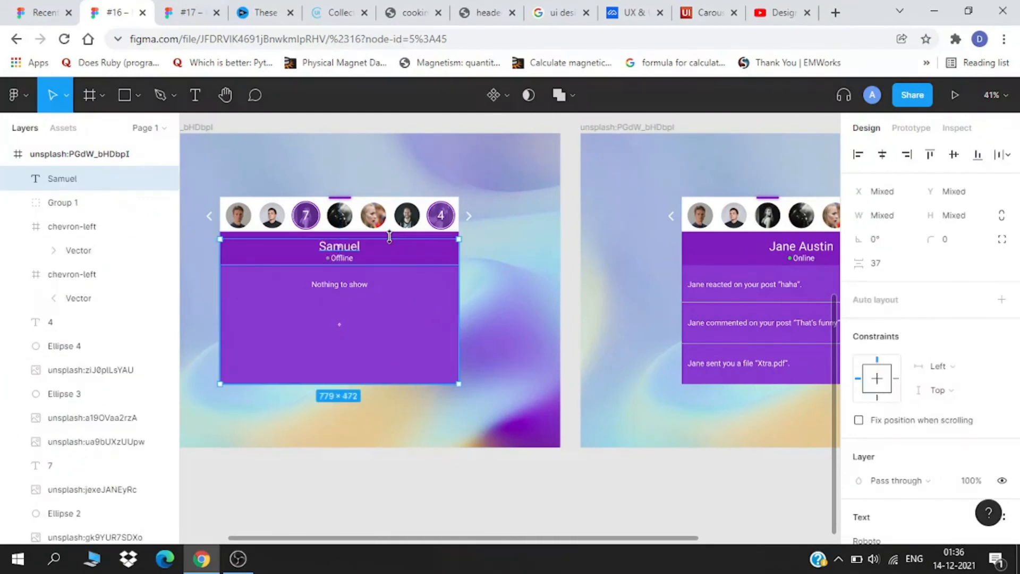
left_click(347, 259, "shift")
left_click(352, 285, "shift")
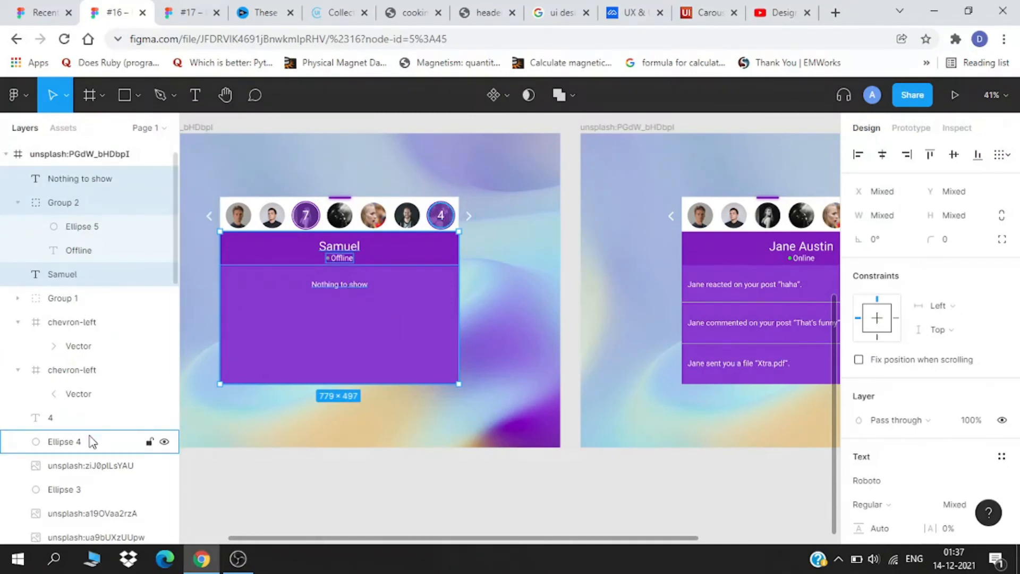
scroll(87, 440, "down", 5)
scroll(92, 441, "down", 1)
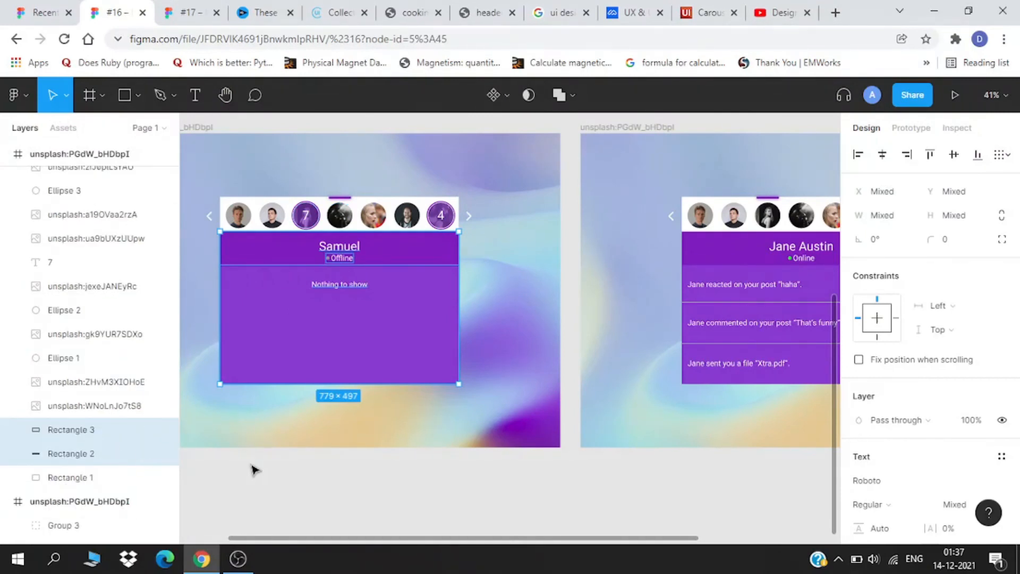
key("Escape")
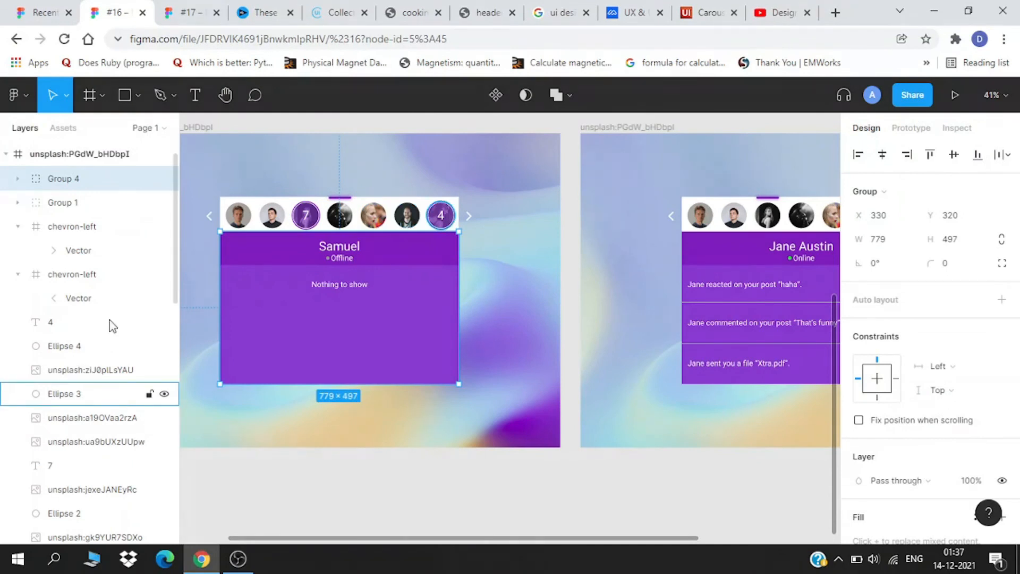
Paste a copy of the offline card's content group into the online frame.
scroll(110, 320, "up", 1)
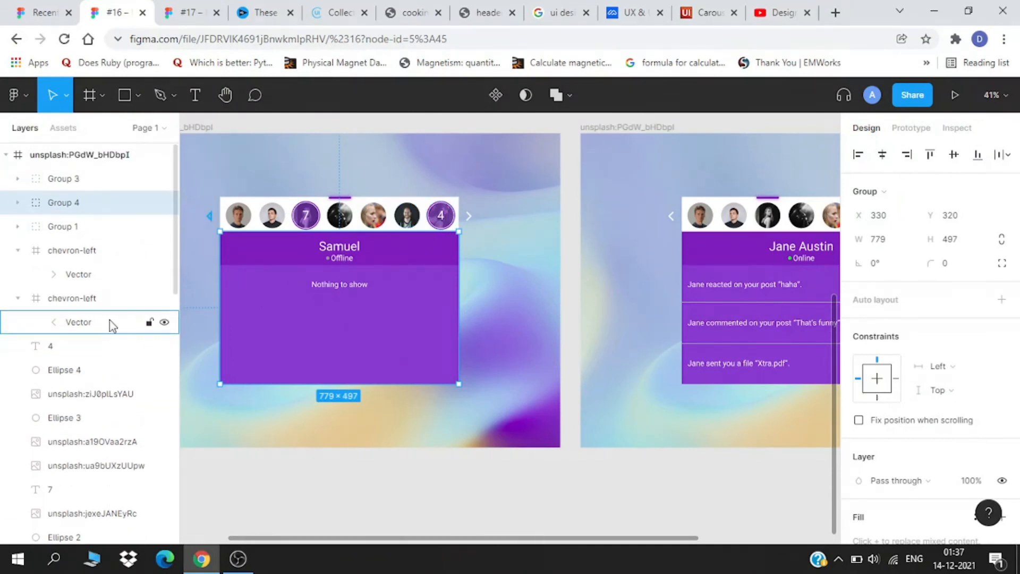
left_click(81, 184)
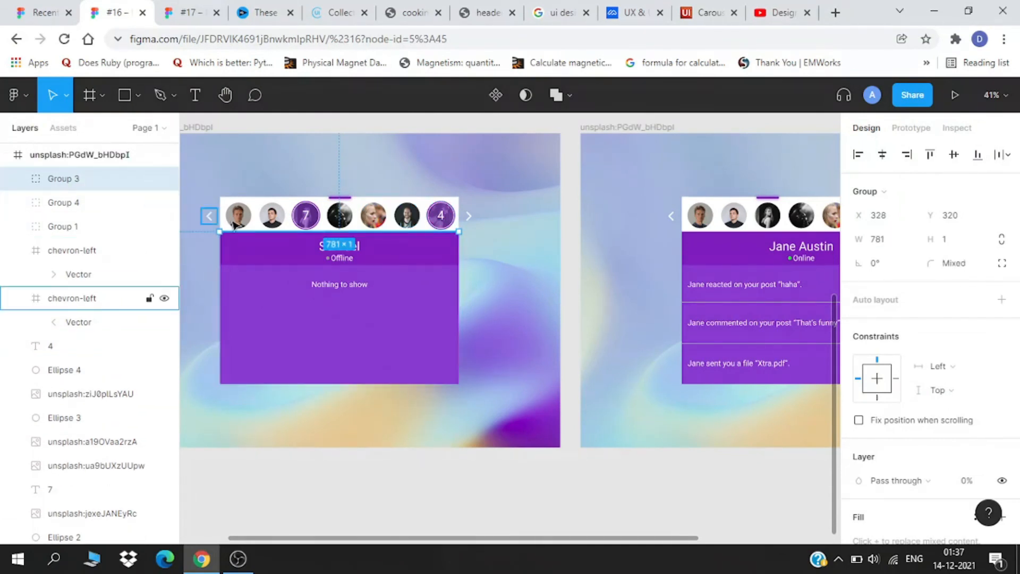
left_click(87, 207)
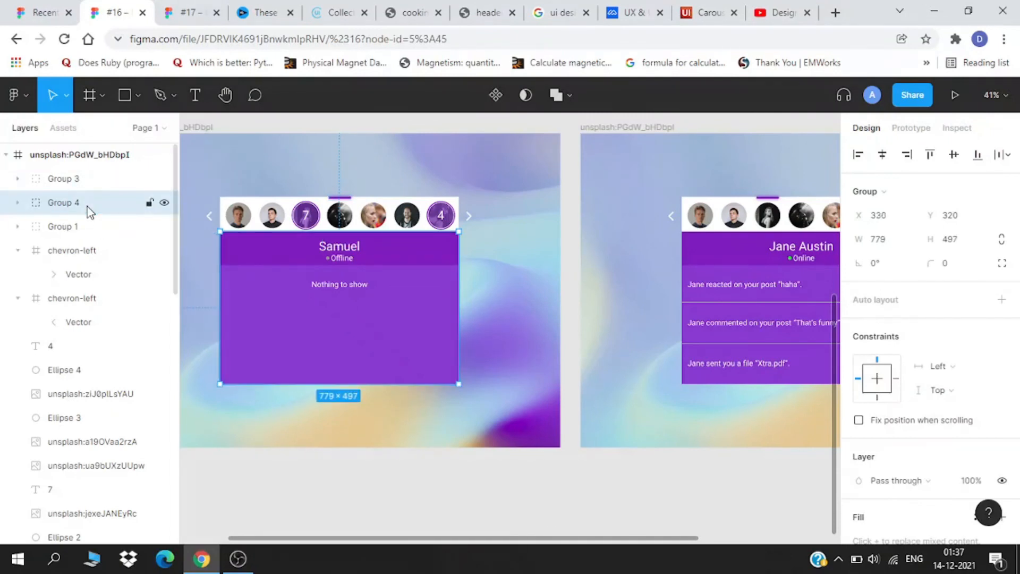
left_click(18, 203)
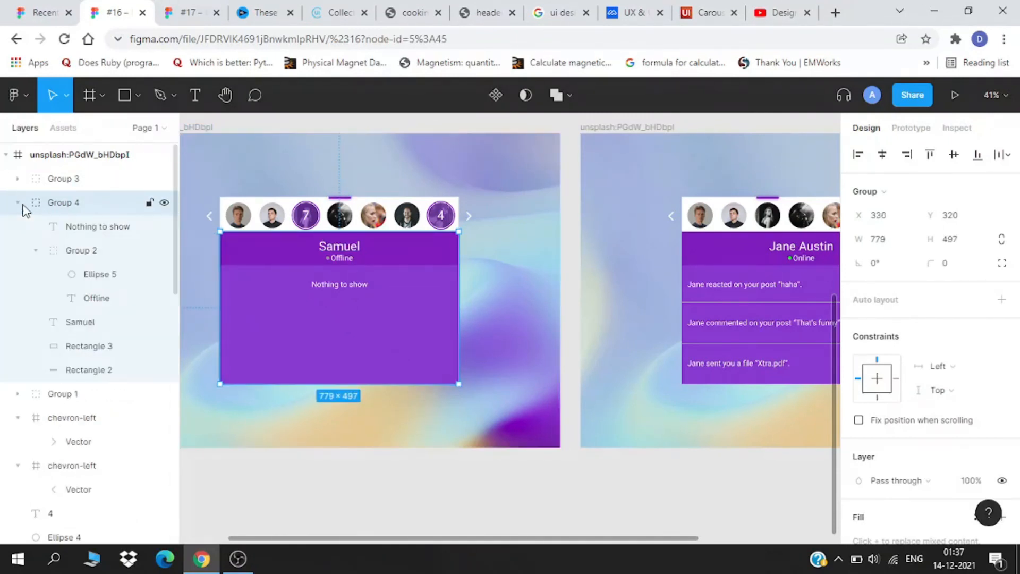
left_click(19, 203)
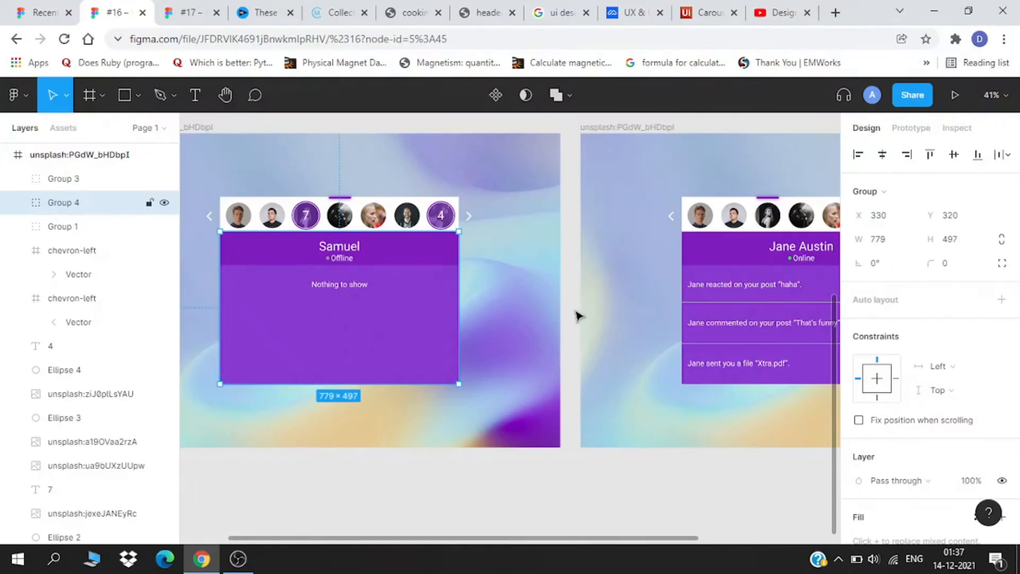
scroll(576, 314, "right", 5)
left_click(469, 131)
key("ctrl+v")
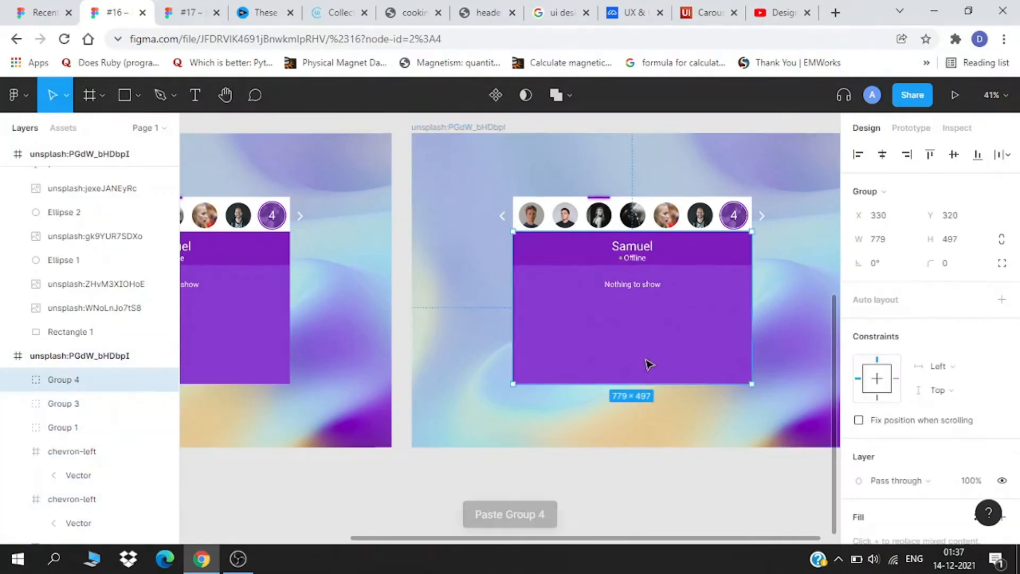
Flatten the pasted group to a height of 1 along the name band's upper edge and make it fully transparent.
left_click_drag(638, 384, 688, 235)
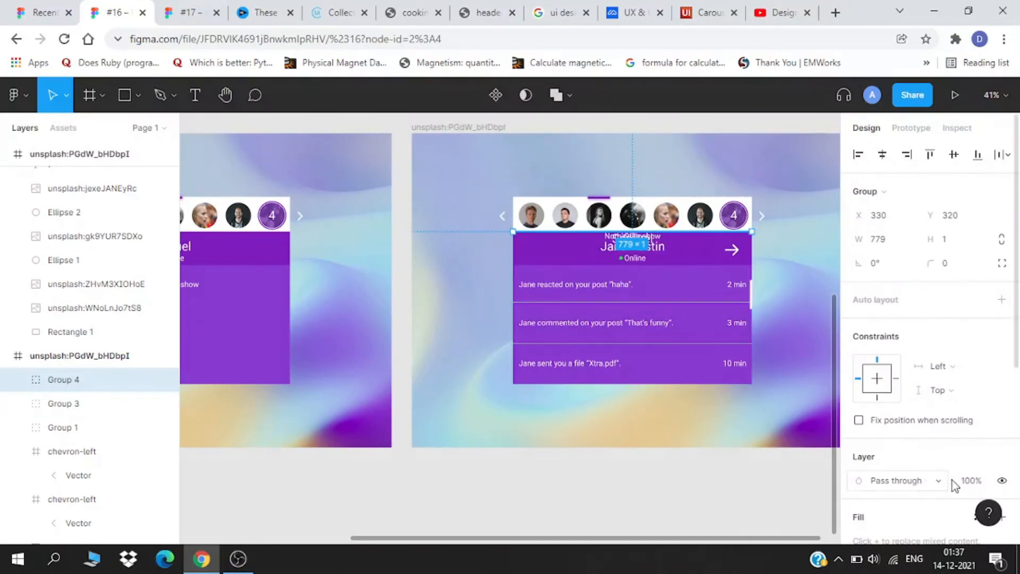
left_click(595, 485)
scroll(595, 486, "down", 2)
scroll(344, 323, "up", 2)
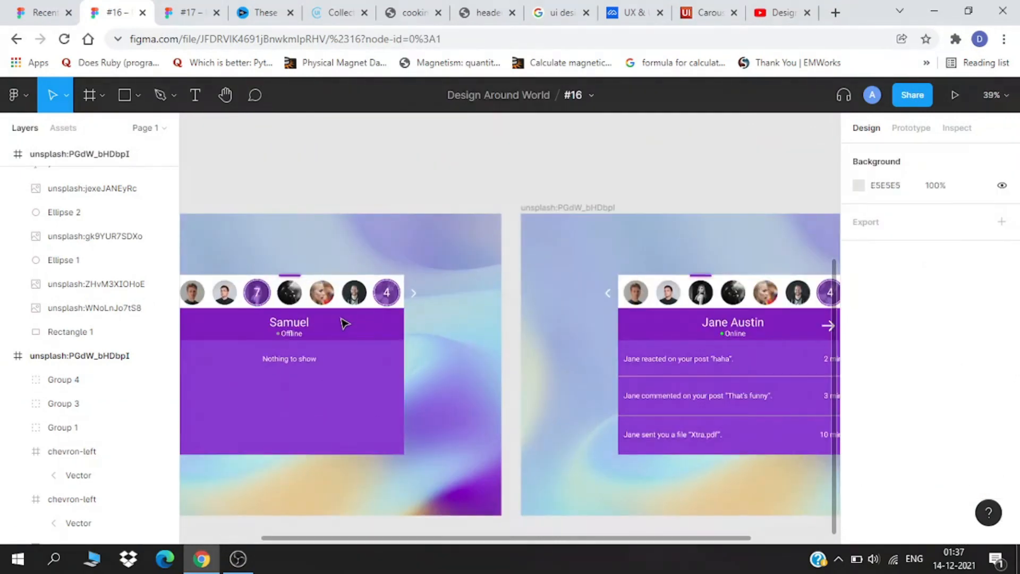
scroll(344, 323, "down", 1)
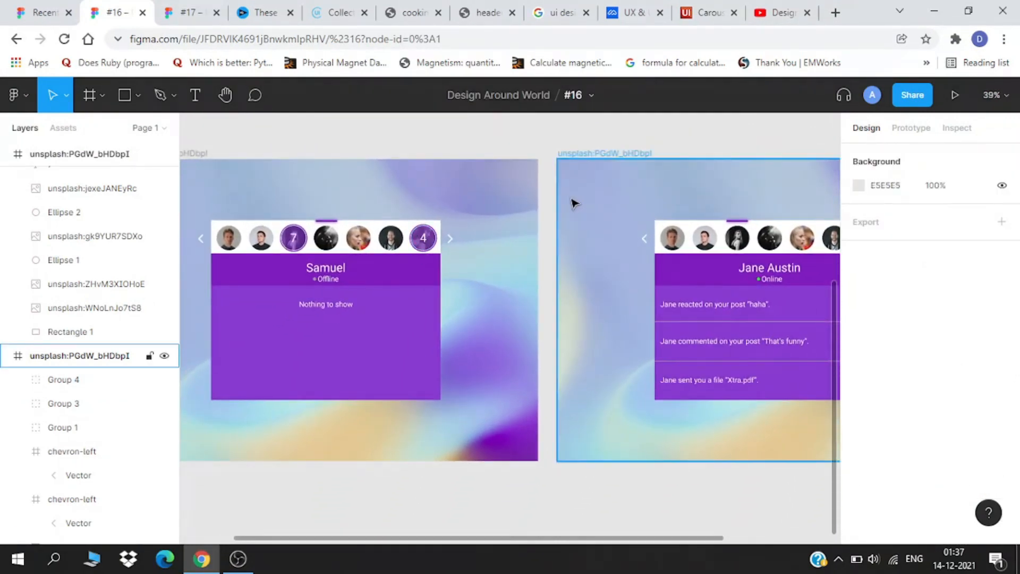
left_click(479, 220)
scroll(371, 234, "up", 1)
scroll(298, 201, "down", 1)
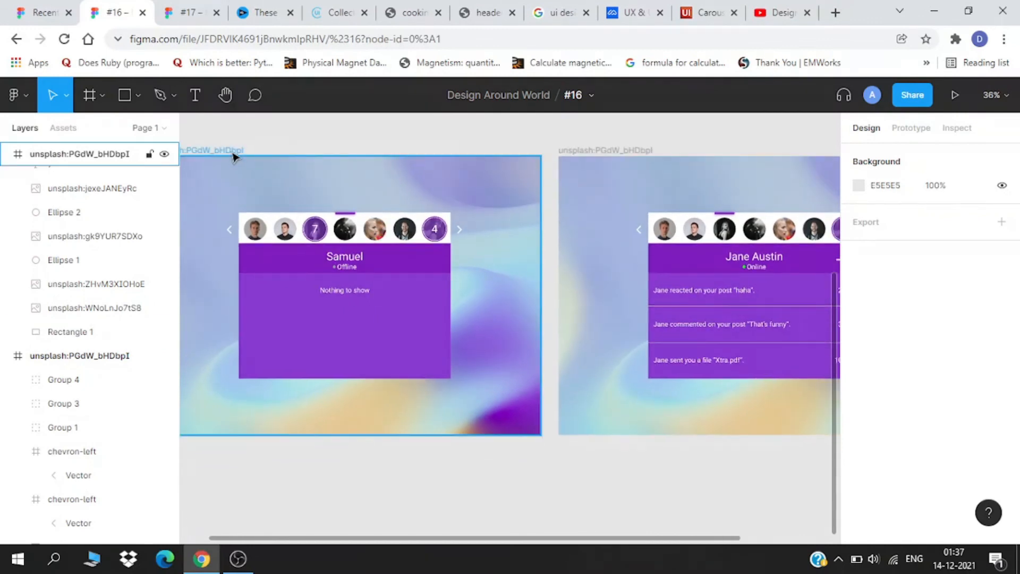
Switch to prototyping and group the offline card's portrait behind the "7" badge with its two ellipses.
left_click(927, 131)
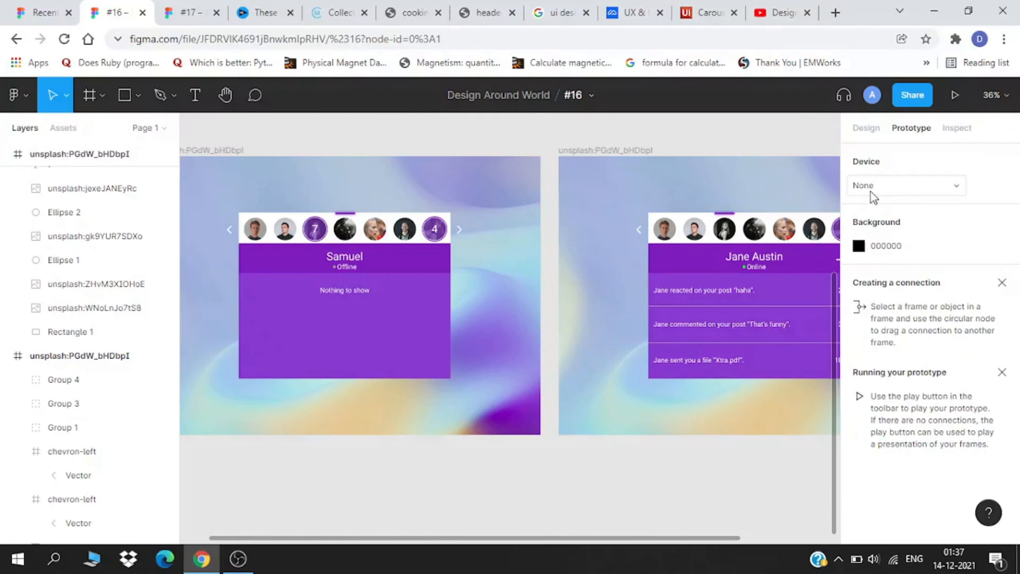
left_click(223, 150)
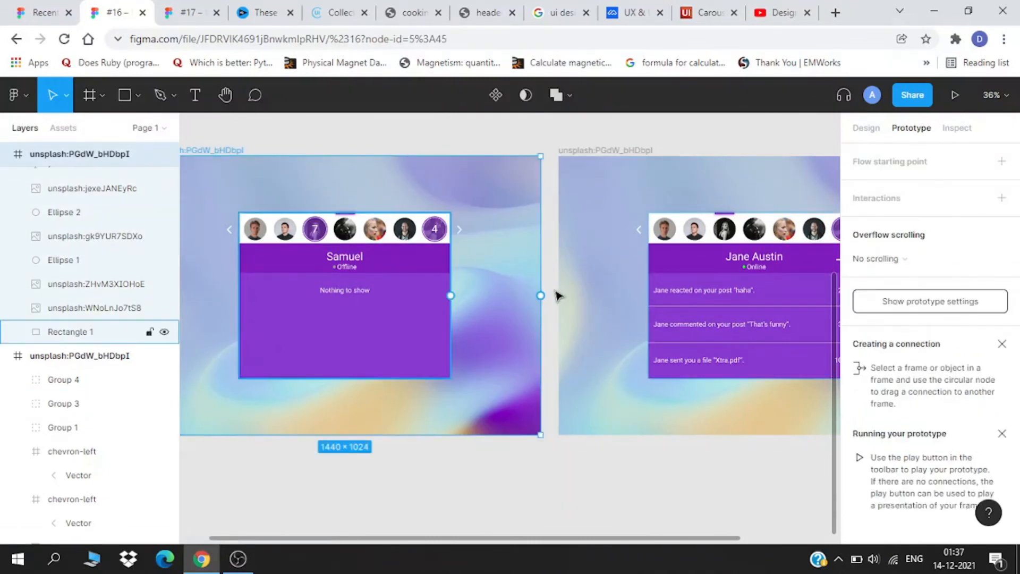
mouse_move(541, 299)
left_mouse_down()
mouse_move(565, 302)
mouse_move(553, 302)
left_mouse_up()
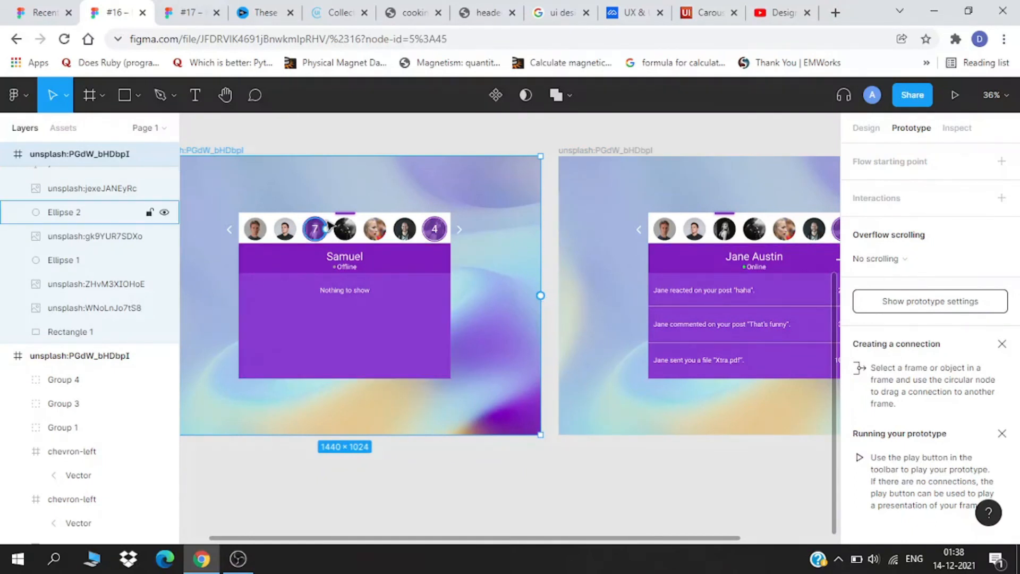
scroll(328, 223, "up", 3)
scroll(329, 224, "down", 2)
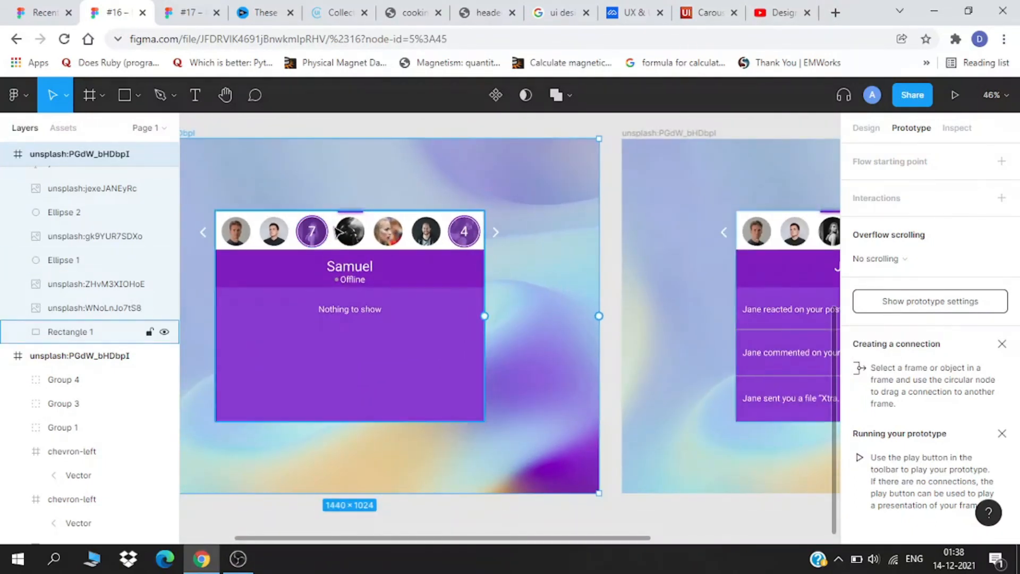
left_click(310, 230)
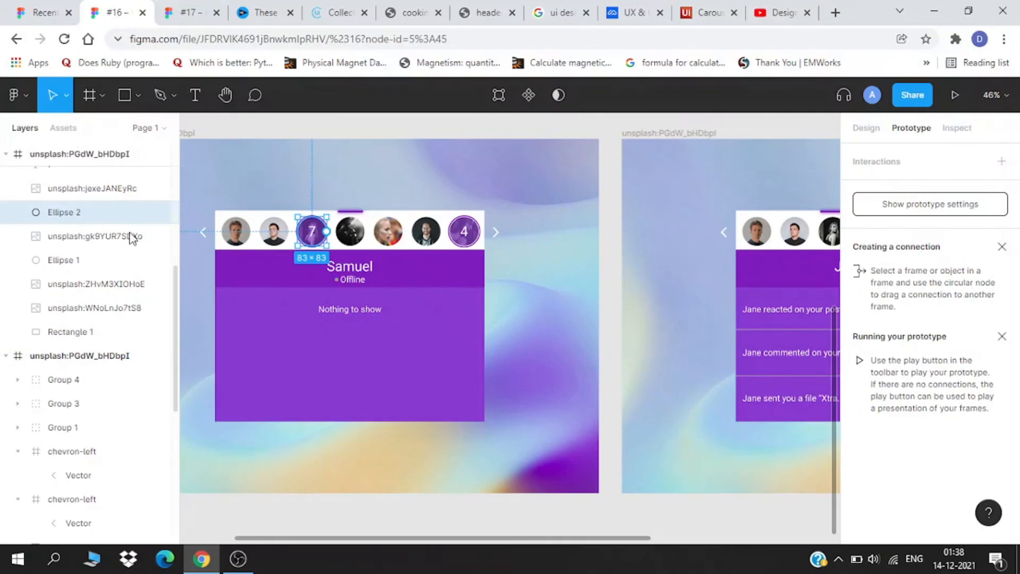
scroll(328, 251, "up", 1)
scroll(324, 247, "up", 3)
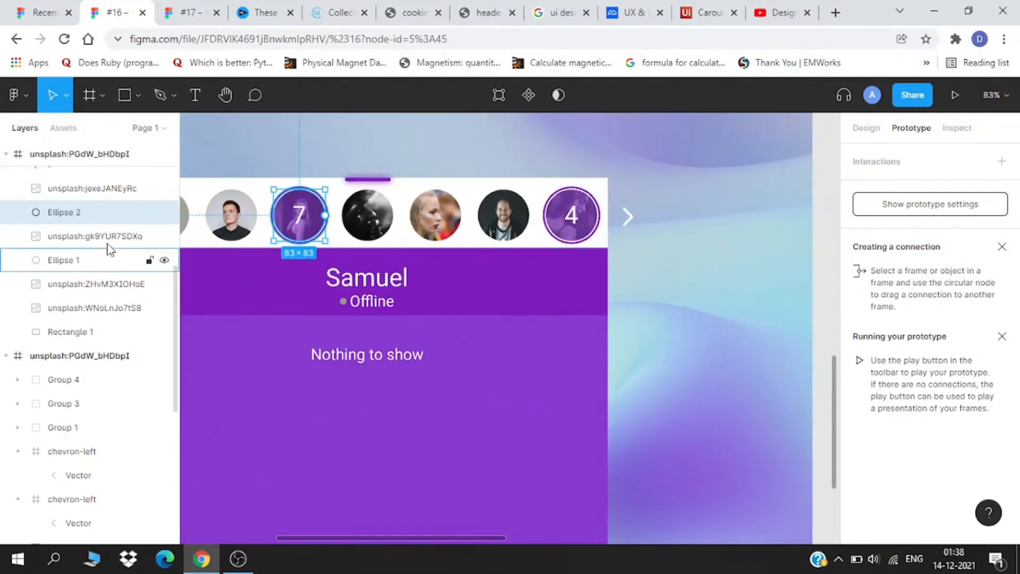
left_click(83, 212, "shift")
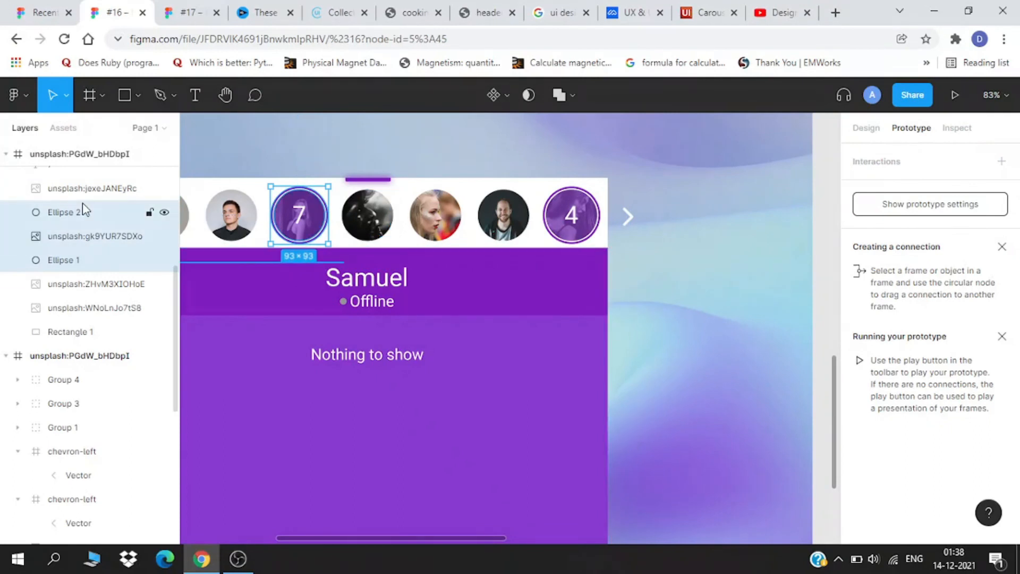
key("ctrl+g")
scroll(530, 286, "down", 5)
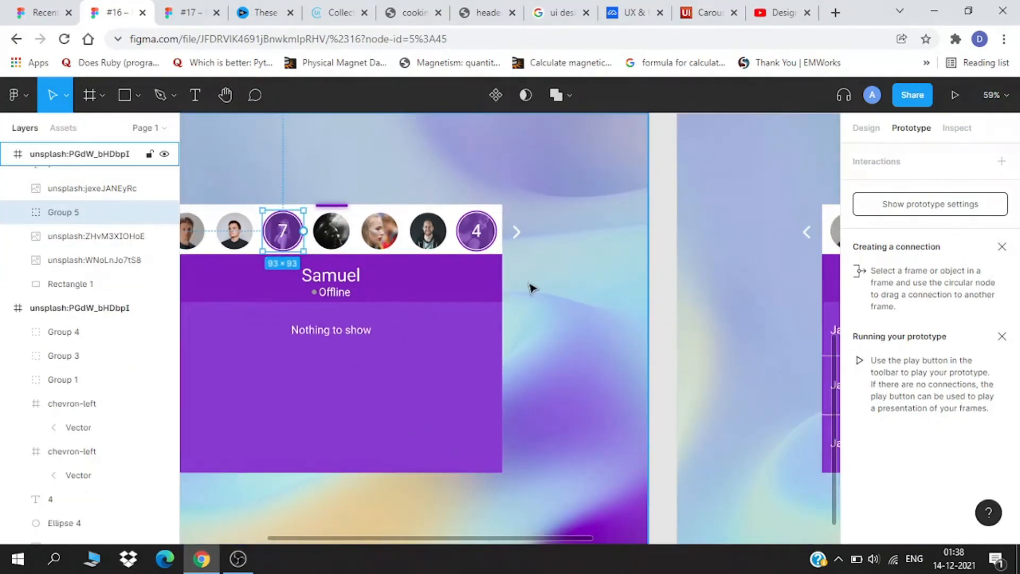
Connect the grouped "7" portrait to the online frame with an on-click Navigate to interaction using Smart animate.
left_click_drag(592, 284, 395, 296)
left_click_drag(290, 339, 428, 340)
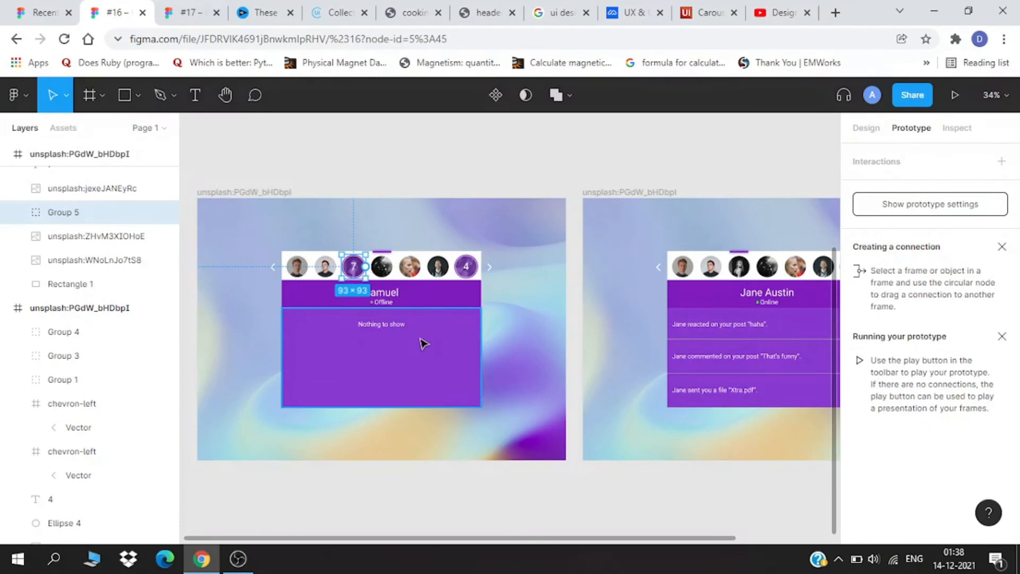
scroll(419, 328, "up", 5)
scroll(295, 183, "down", 2)
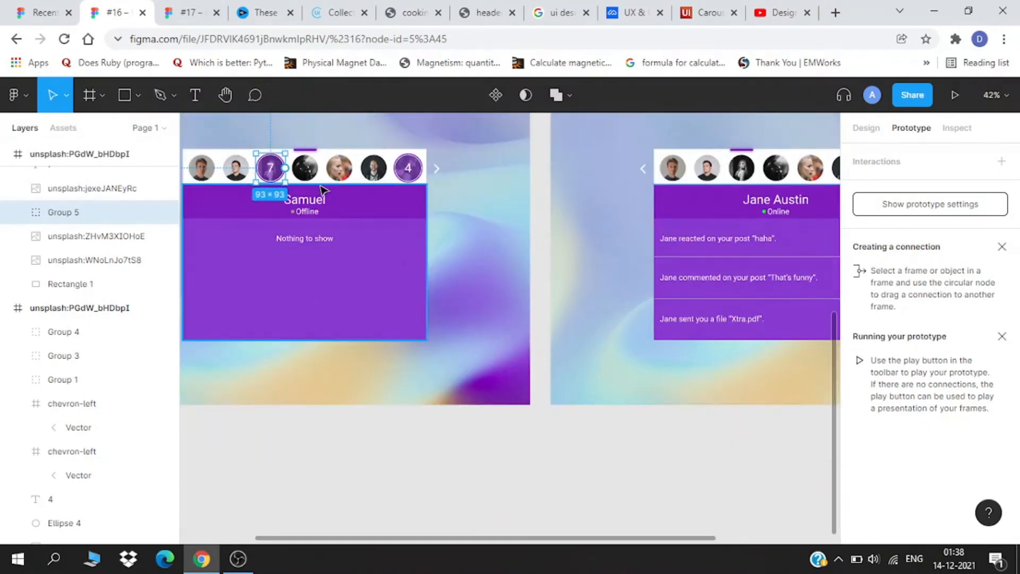
left_click_drag(446, 196, 567, 251)
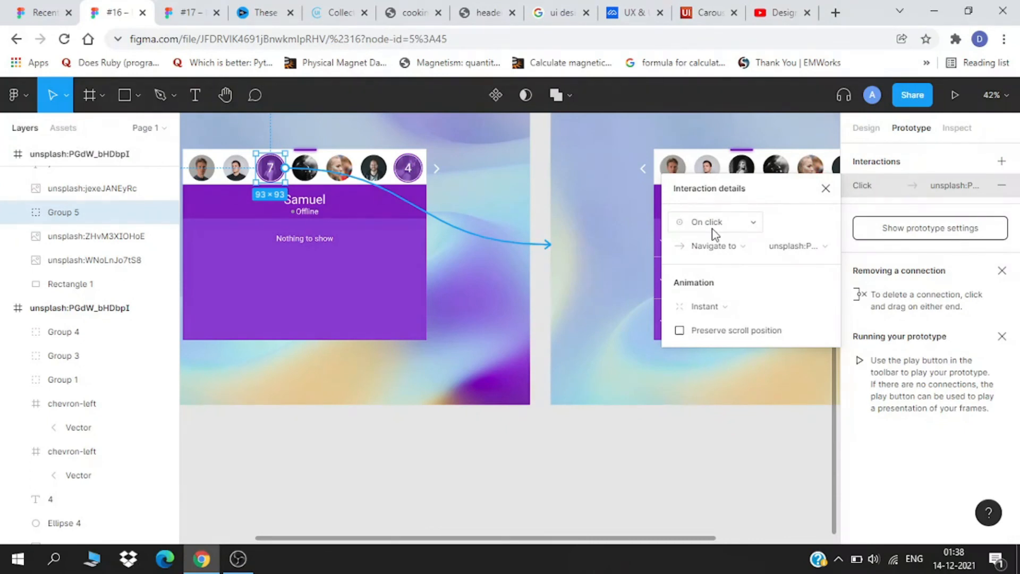
left_click(720, 246)
left_click(721, 246)
left_click(717, 306)
left_click(722, 343)
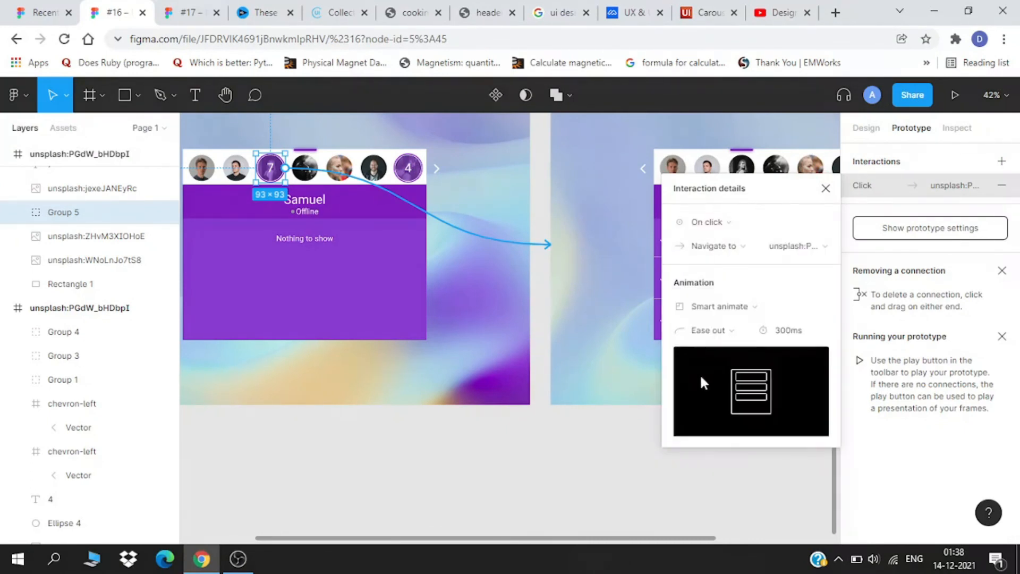
left_click(610, 486)
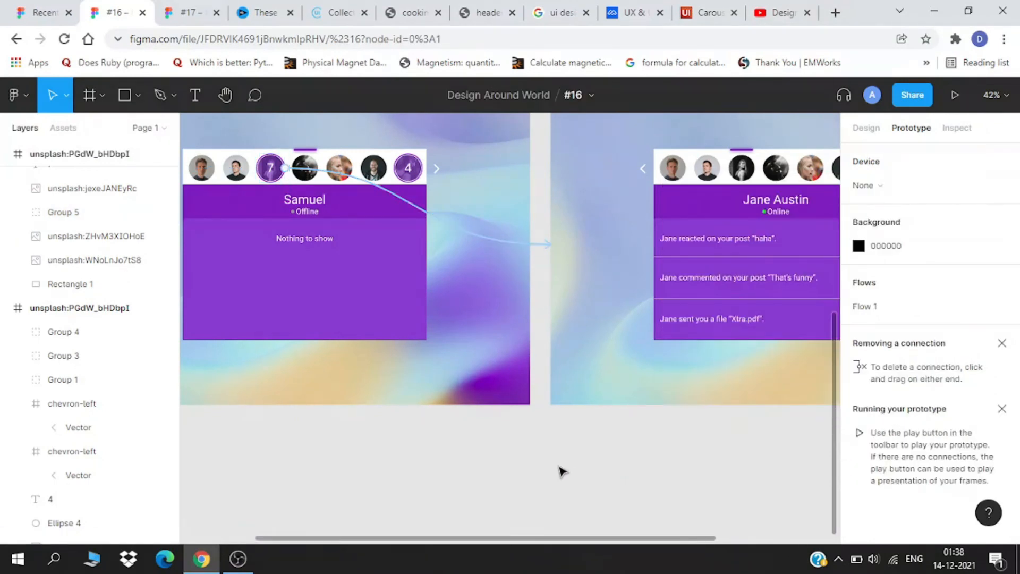
Connect the online frame's fourth portrait back to the offline frame with an on-click Smart animate interaction.
scroll(560, 471, "down", 2)
left_click_drag(560, 471, 499, 484)
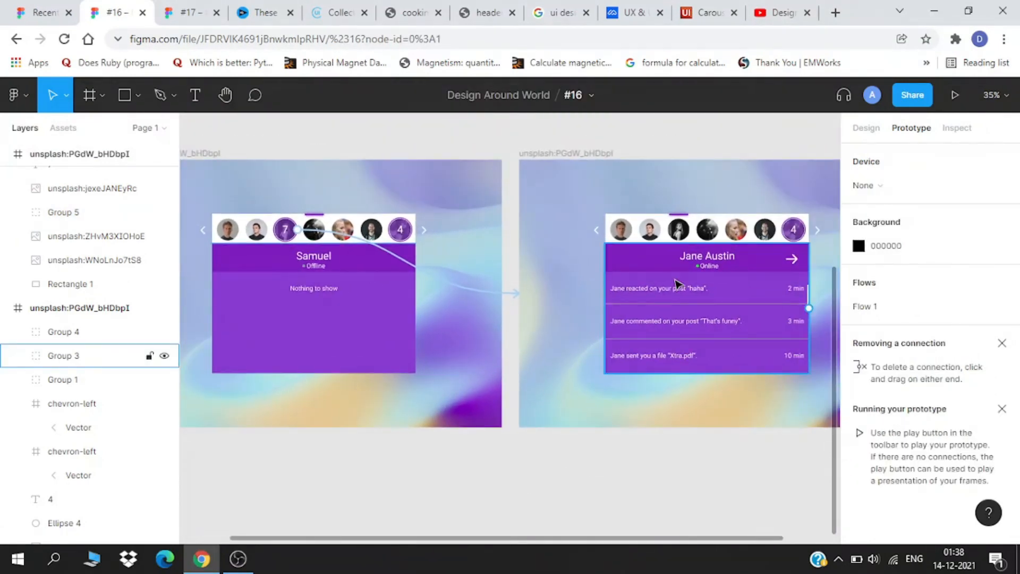
scroll(690, 252, "up", 3)
scroll(685, 242, "down", 2)
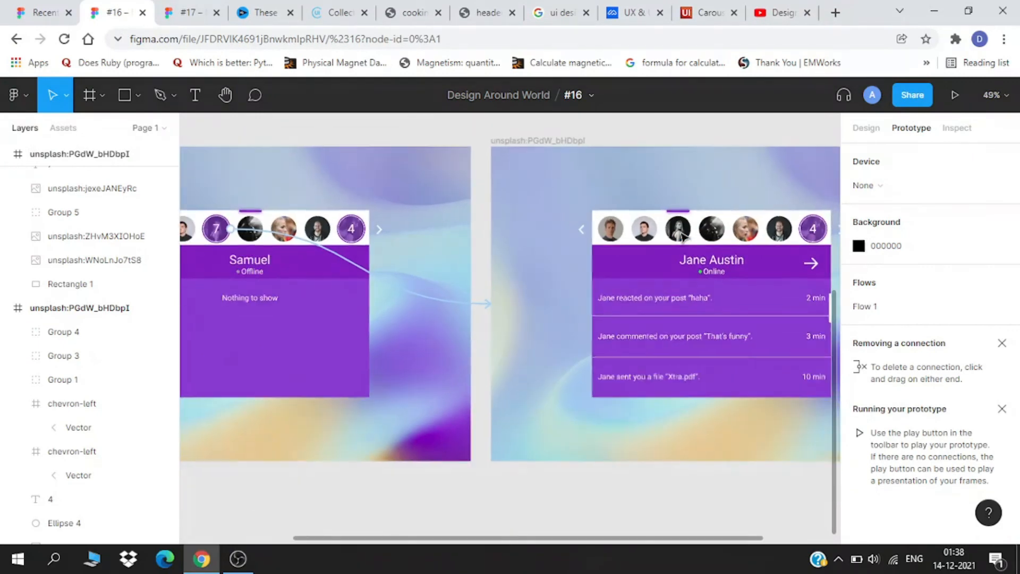
scroll(683, 237, "up", 1)
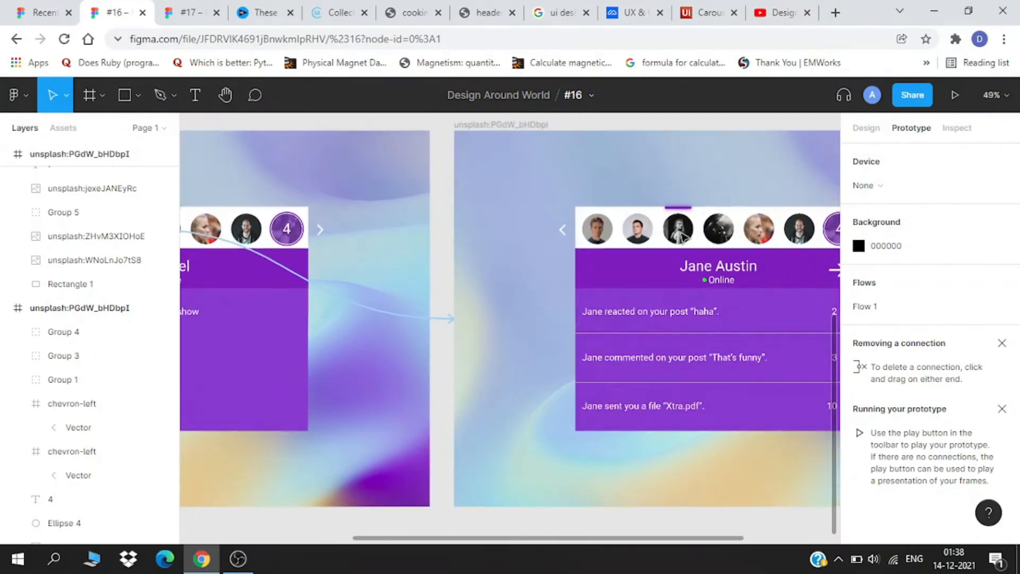
left_click_drag(734, 230, 445, 321)
scroll(445, 322, "down", 2)
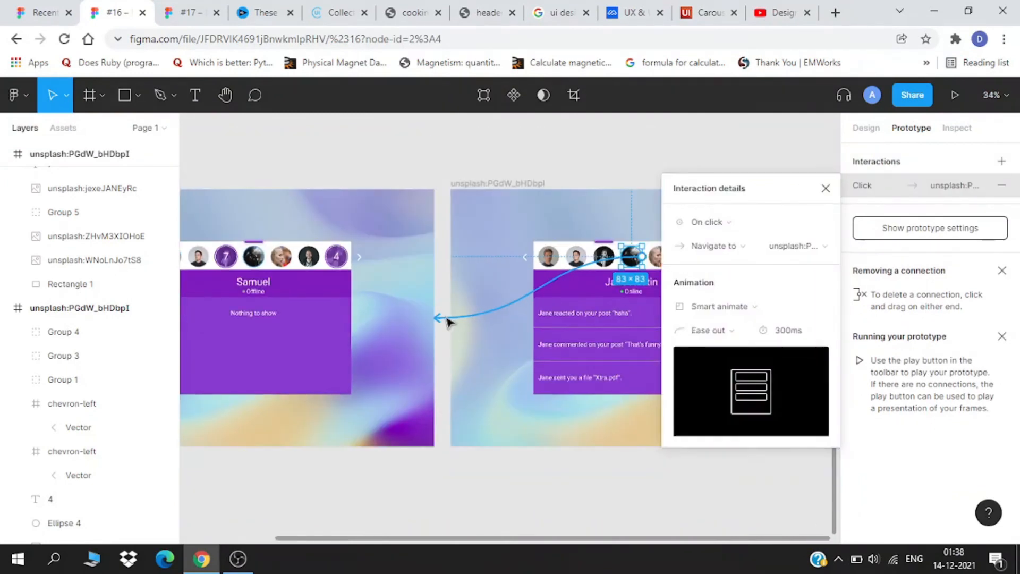
left_click(465, 498)
left_click_drag(464, 497, 516, 513)
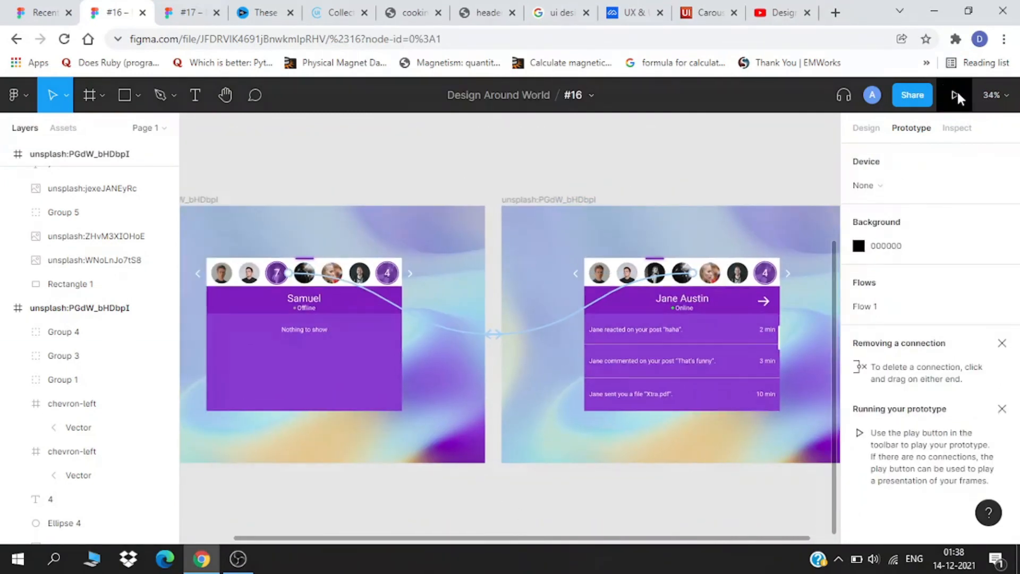
Present the prototype and trigger the transition to the online card from the "7" portrait.
key("ctrl+alt+Return")
left_click(941, 93)
left_click(942, 149)
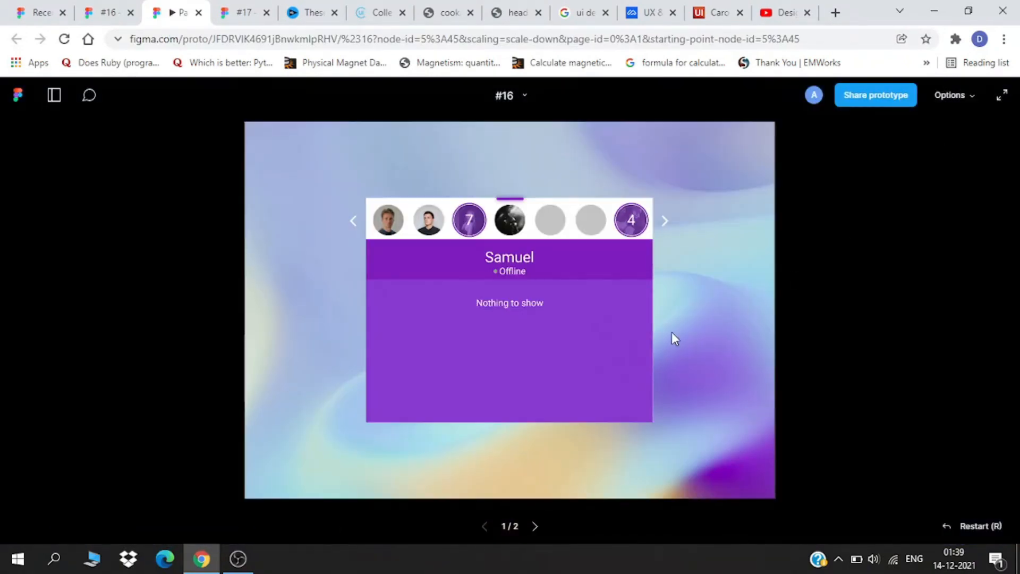
left_click(464, 226)
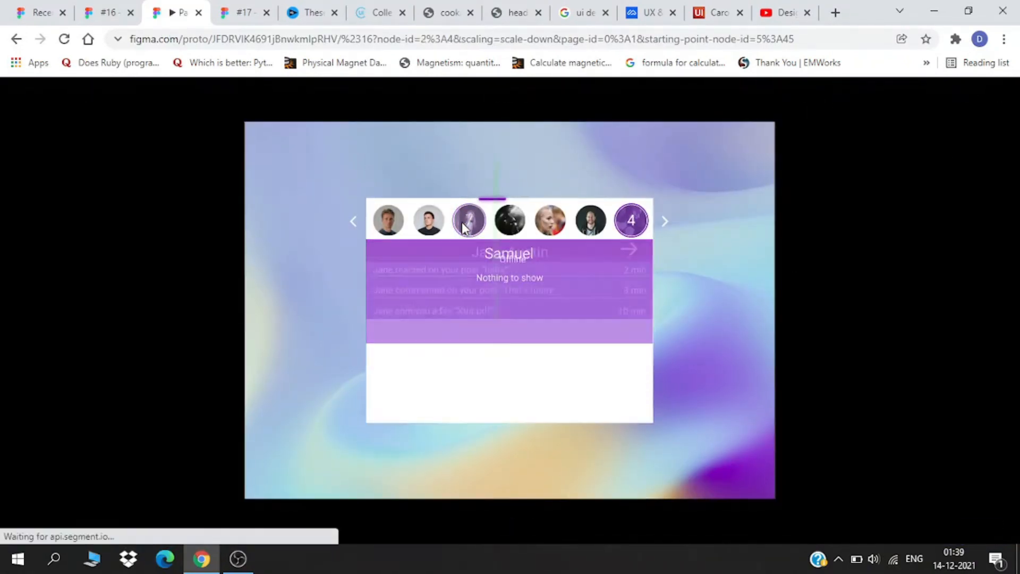
Test the prototype's Smart animate transitions by switching repeatedly between the offline and online cards through the third and fourth portraits.
left_click(498, 219)
left_click(471, 217)
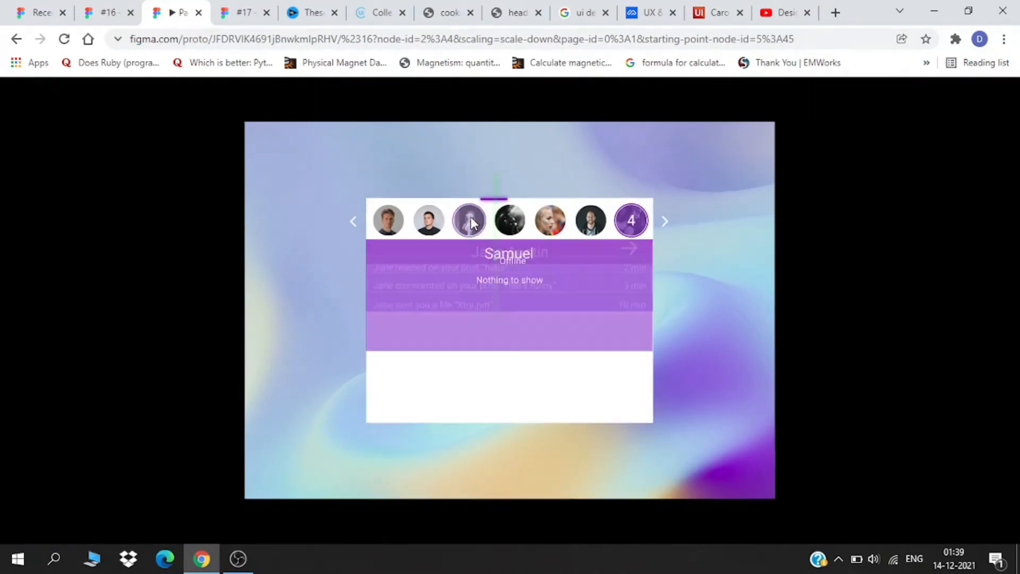
left_click(509, 220)
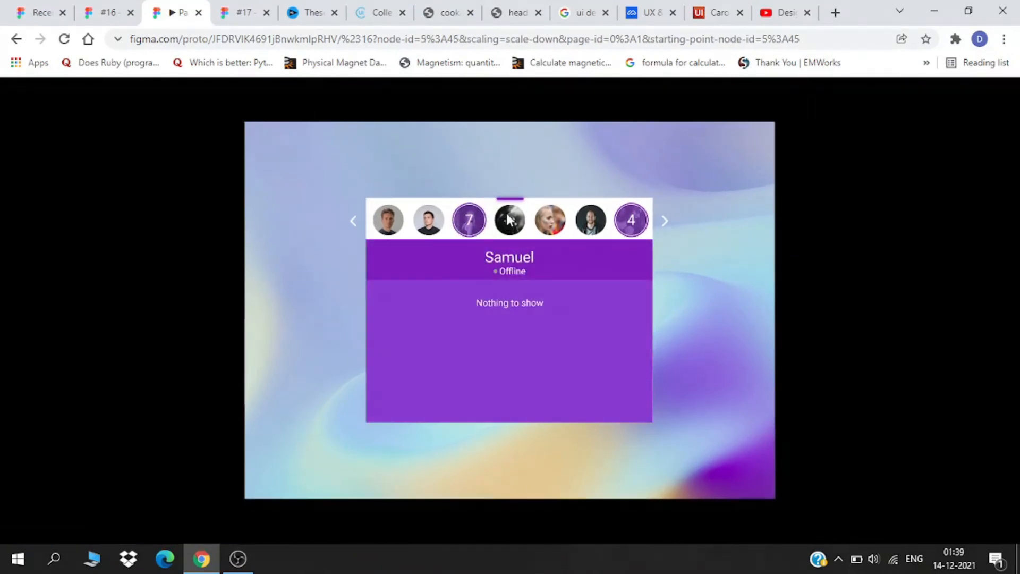
left_click(471, 222)
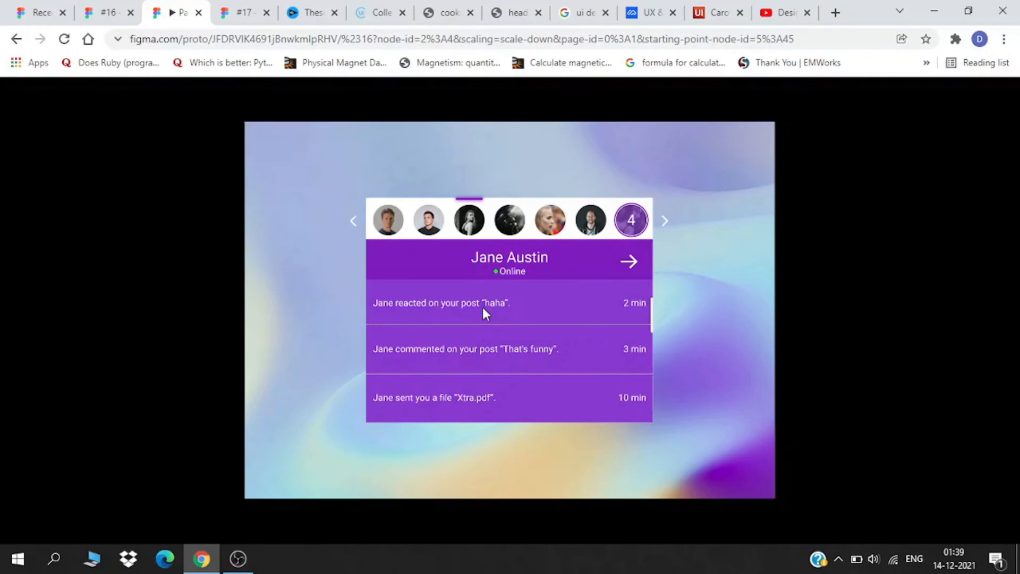
left_click(514, 227)
left_click(477, 227)
left_click(516, 226)
left_click(477, 225)
left_click(513, 223)
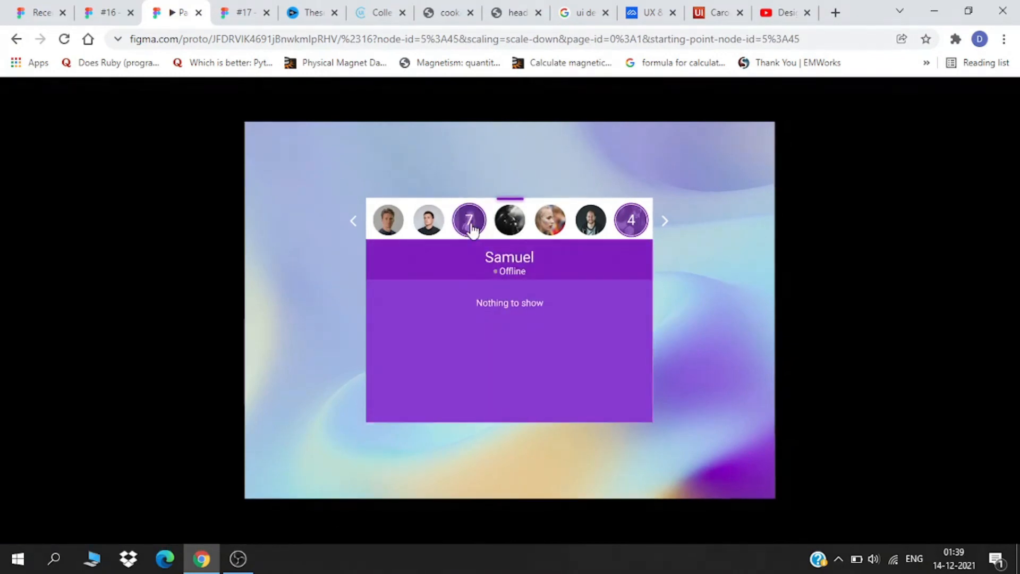
left_click(472, 227)
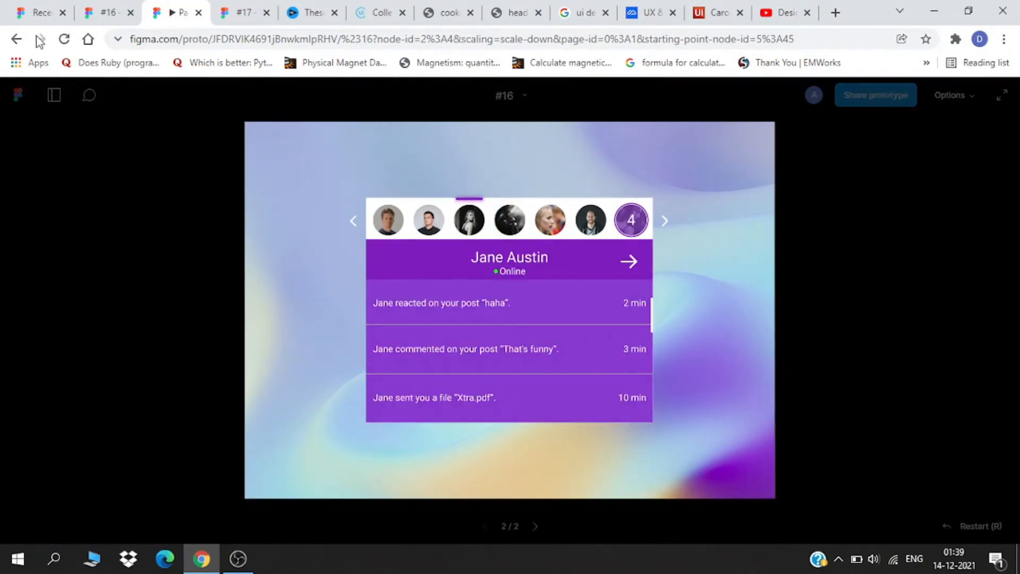
Return to the #16 design file and review the two linked card frames on the canvas.
left_click(100, 12)
scroll(428, 201, "down", 3)
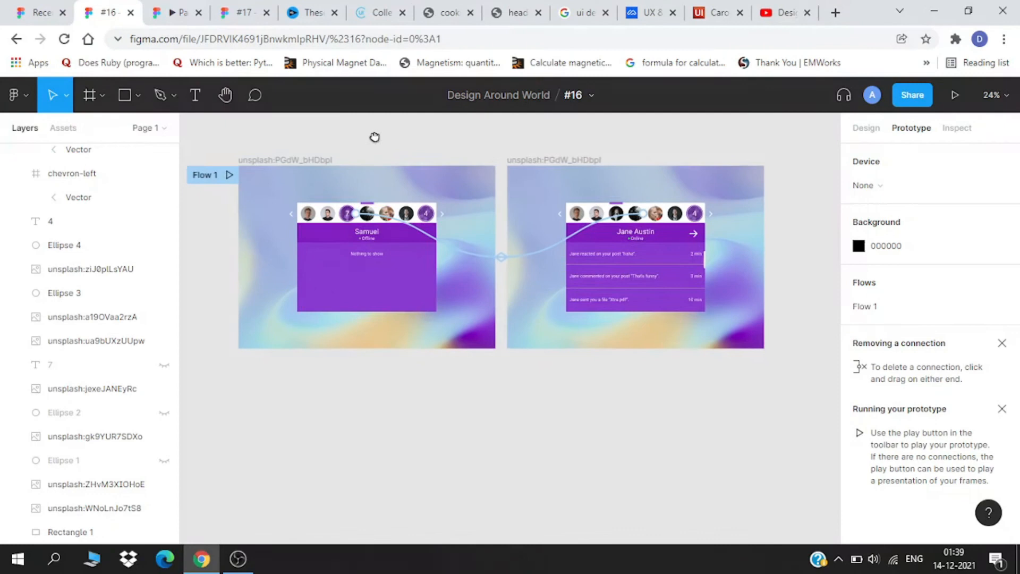
scroll(522, 398, "up", 1)
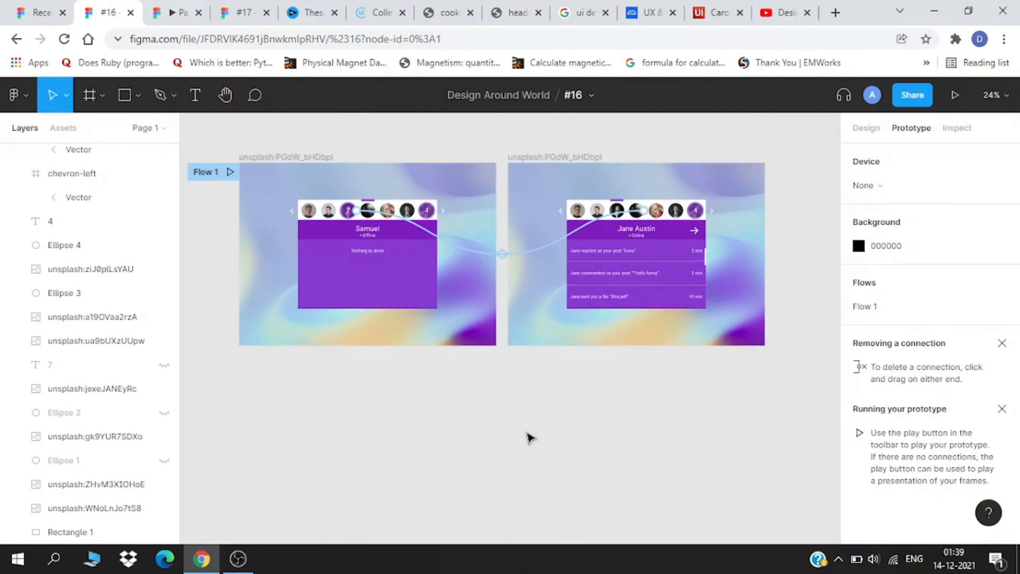